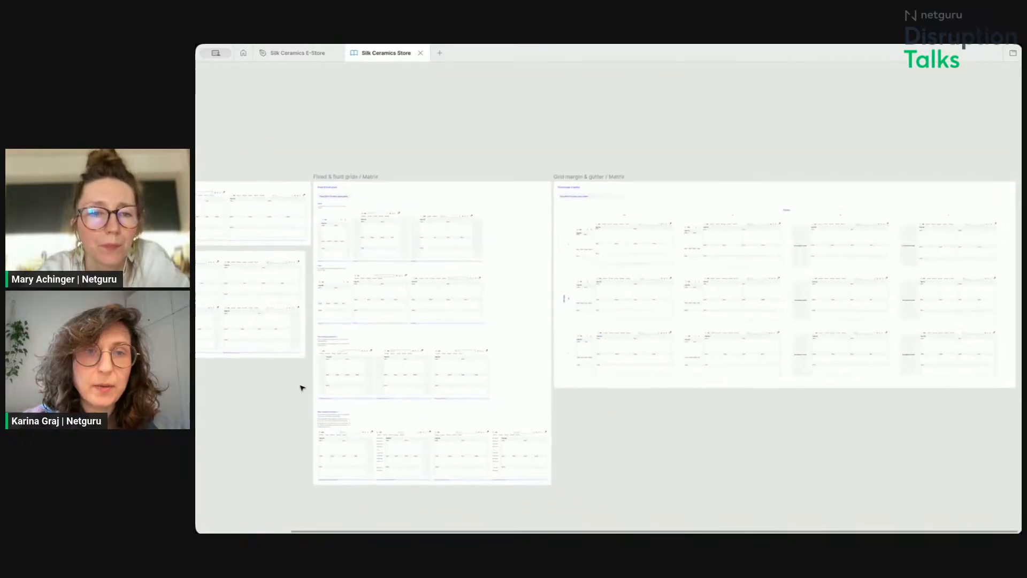
Step: Browse the Grids page of the Silk Ceramics Store file with its grid matrix frames
{"action": "key", "text": "ctrl+backslash"}
{"action": "scroll", "coordinate": [250, 273], "scroll_direction": "down", "scroll_amount": 2}
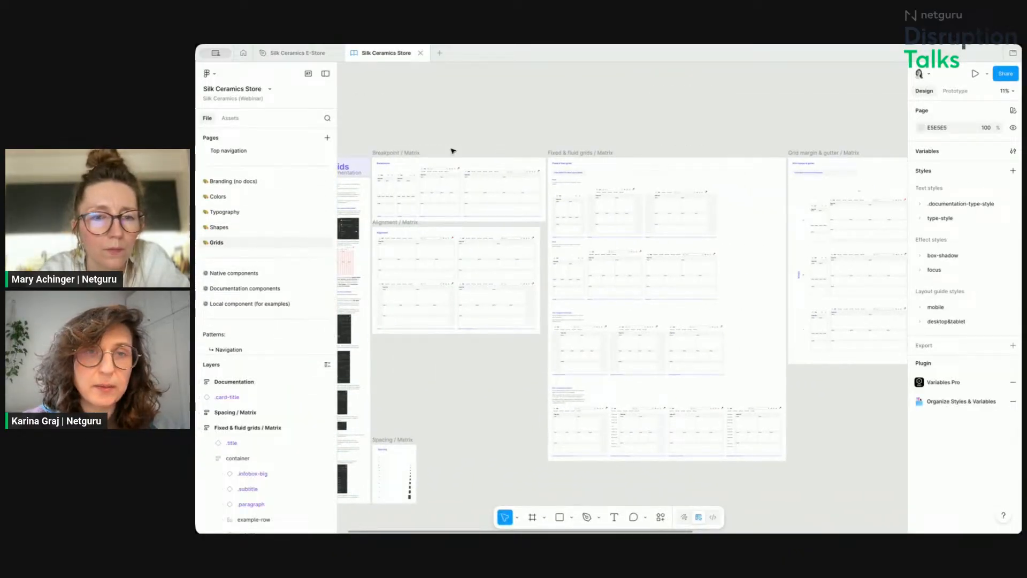
{"action": "scroll", "coordinate": [479, 120], "scroll_direction": "down", "scroll_amount": 1}
{"action": "scroll", "coordinate": [479, 119], "scroll_direction": "left", "scroll_amount": 1}
{"action": "scroll", "coordinate": [480, 119], "scroll_direction": "down", "scroll_amount": 1}
{"action": "scroll", "coordinate": [480, 119], "scroll_direction": "left", "scroll_amount": 2}
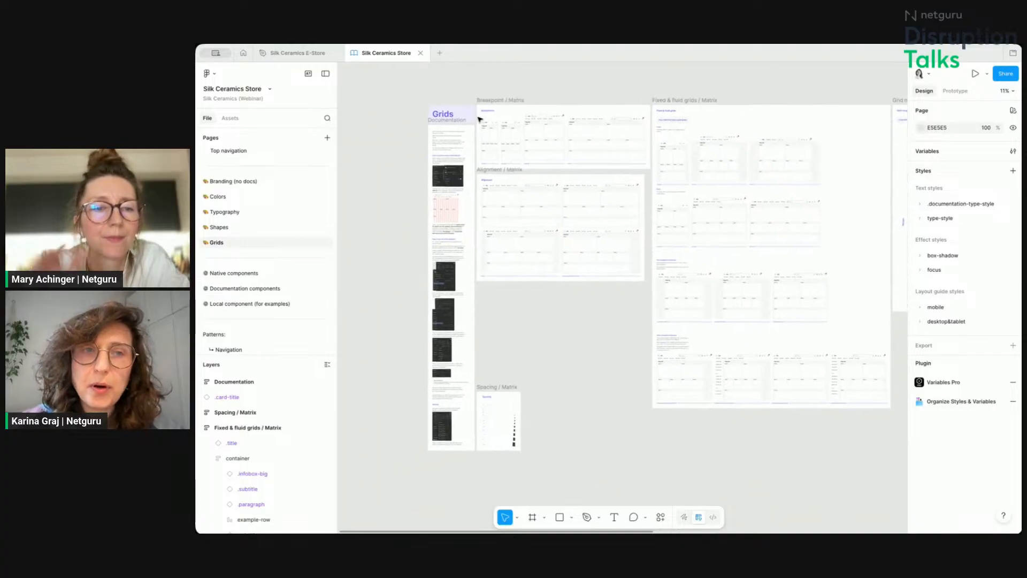
{"action": "key", "text": "ctrl+backslash"}
{"action": "scroll", "coordinate": [405, 150], "scroll_direction": "up", "scroll_amount": 5}
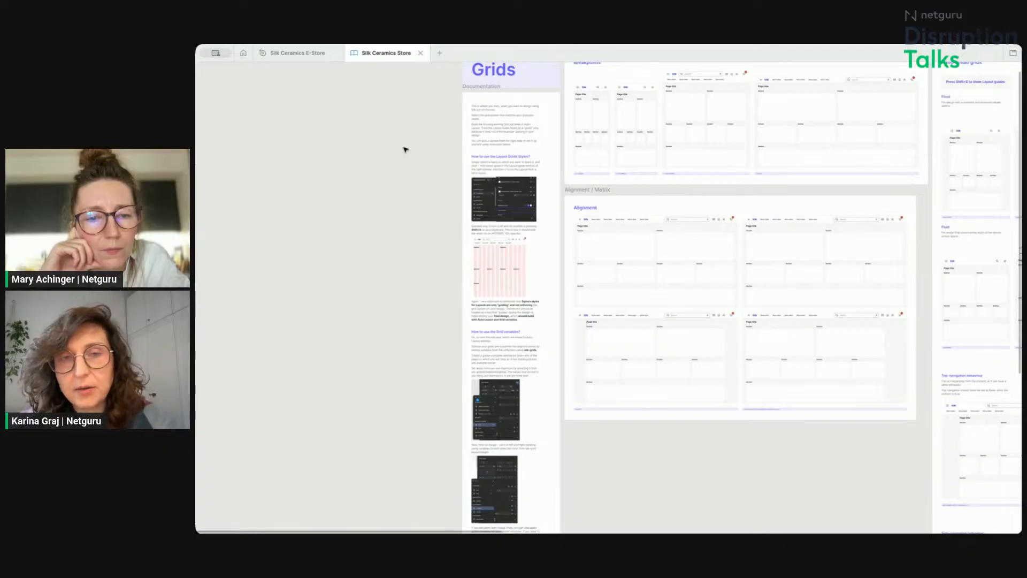
Step: Show layout guides and inspect the desktop example frames in the Alignment matrix
{"action": "key", "text": "shift+g"}
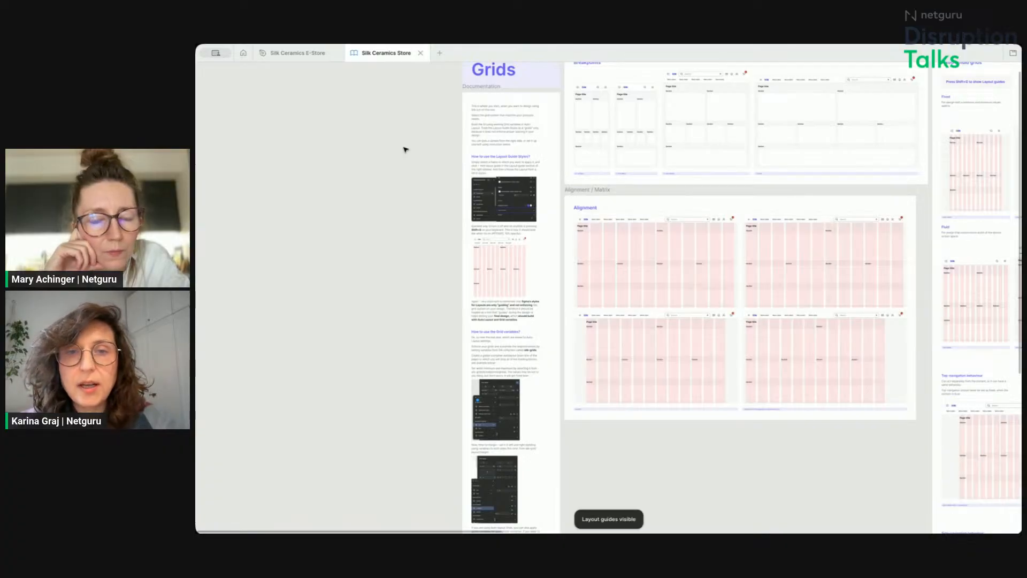
{"action": "scroll", "coordinate": [405, 150], "scroll_direction": "right", "scroll_amount": 5}
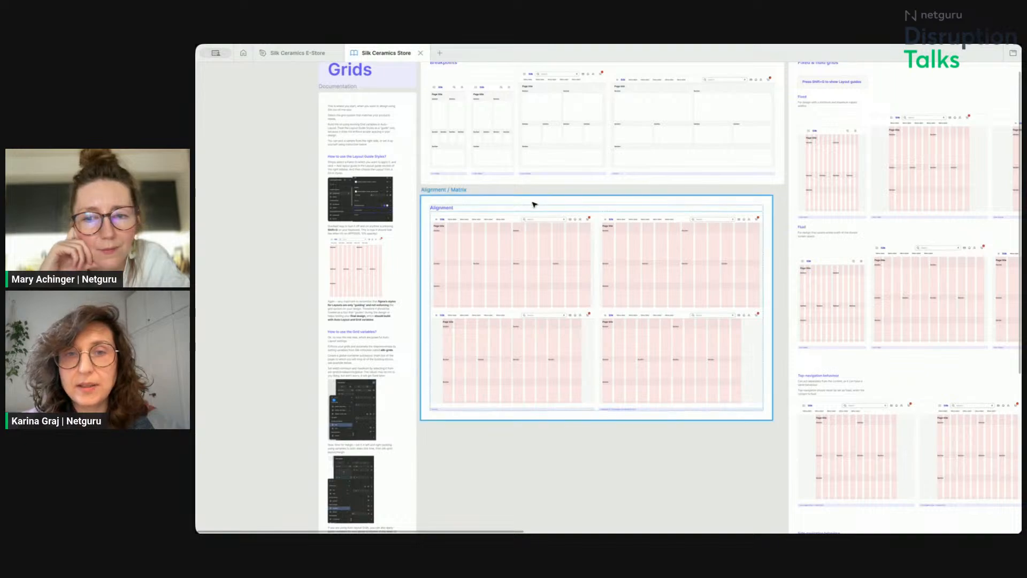
{"action": "scroll", "coordinate": [534, 204], "scroll_direction": "right", "scroll_amount": 2}
{"action": "scroll", "coordinate": [535, 203], "scroll_direction": "down", "scroll_amount": 1}
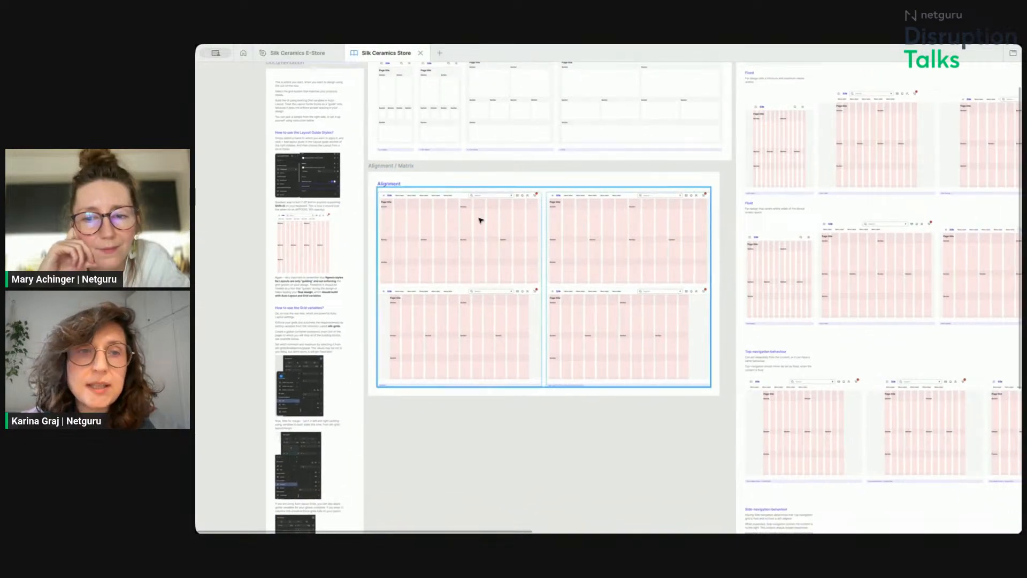
{"action": "scroll", "coordinate": [466, 222], "scroll_direction": "up", "scroll_amount": 5}
{"action": "scroll", "coordinate": [466, 222], "scroll_direction": "down", "scroll_amount": 2}
{"action": "scroll", "coordinate": [466, 222], "scroll_direction": "down", "scroll_amount": 2}
{"action": "scroll", "coordinate": [466, 222], "scroll_direction": "left", "scroll_amount": 1}
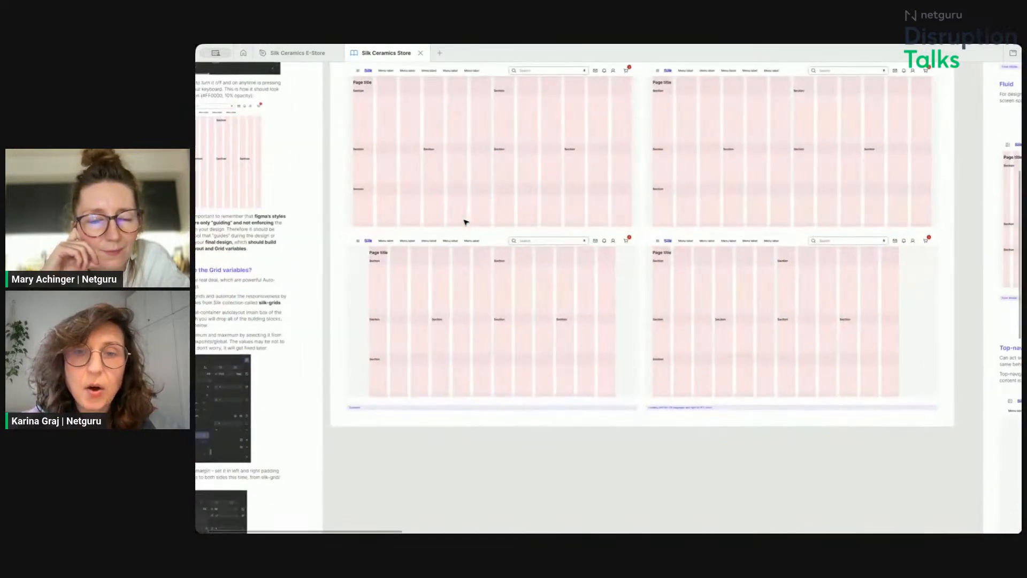
{"action": "double_click", "coordinate": [458, 311]}
{"action": "left_click", "coordinate": [458, 310]}
{"action": "left_click", "coordinate": [665, 293]}
{"action": "left_click", "coordinate": [669, 297]}
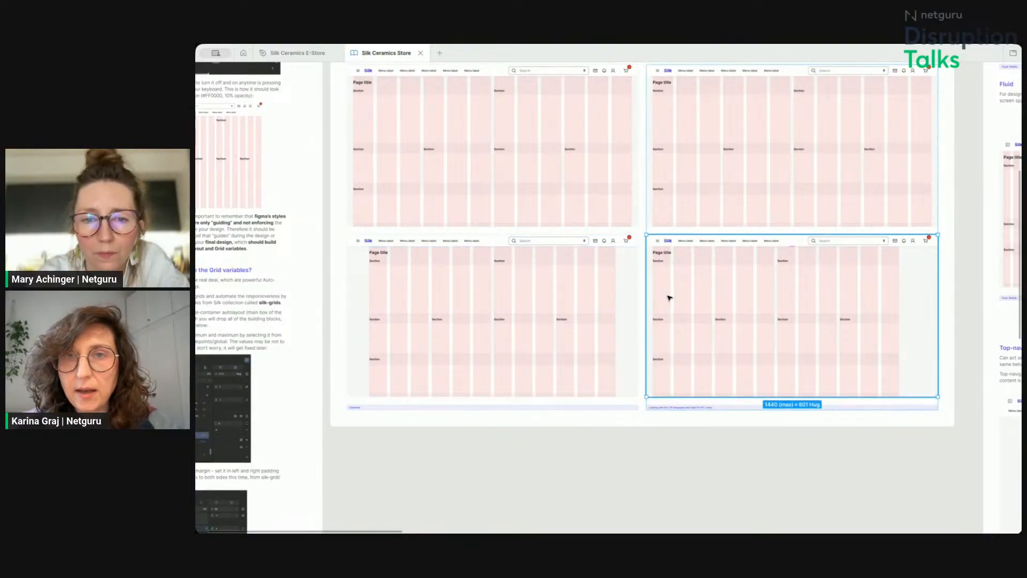
{"action": "left_click", "coordinate": [579, 214]}
{"action": "left_click", "coordinate": [579, 213]}
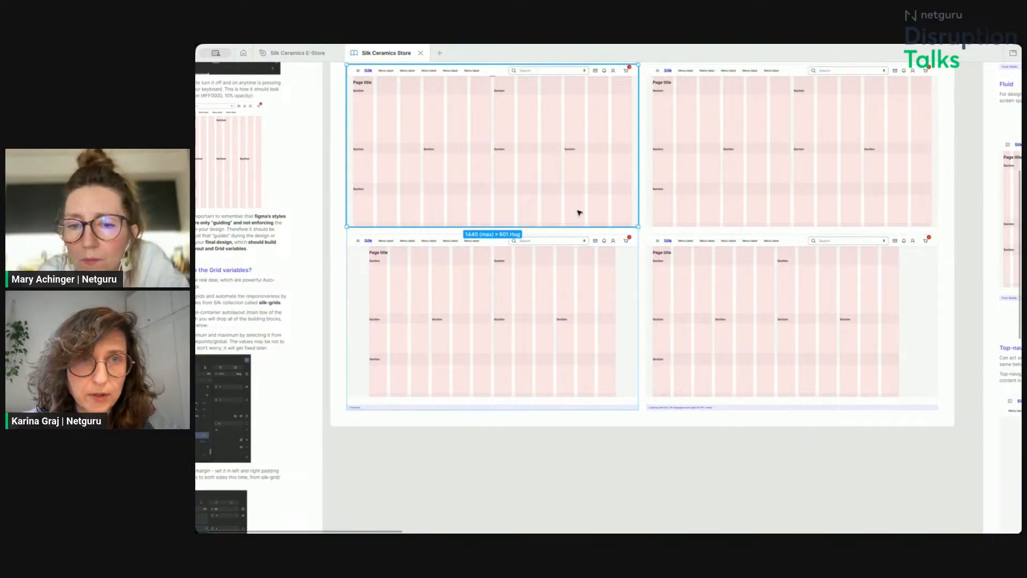
Step: Examine the fluid grids, top-navigation behaviour and grid margin & gutter matrix examples
{"action": "scroll", "coordinate": [579, 213], "scroll_direction": "right", "scroll_amount": 10}
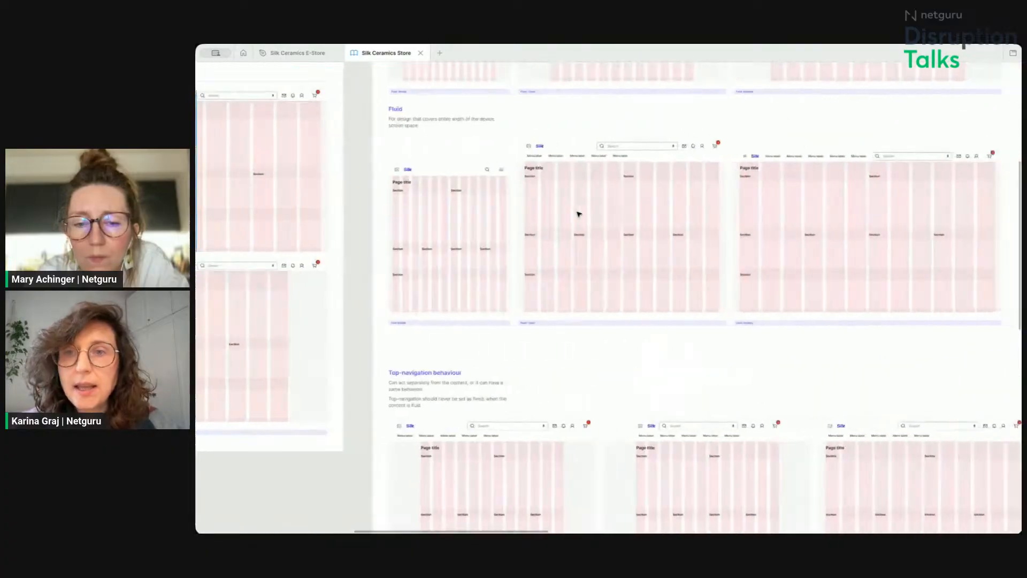
{"action": "scroll", "coordinate": [520, 208], "scroll_direction": "up", "scroll_amount": 3}
{"action": "scroll", "coordinate": [520, 208], "scroll_direction": "left", "scroll_amount": 2}
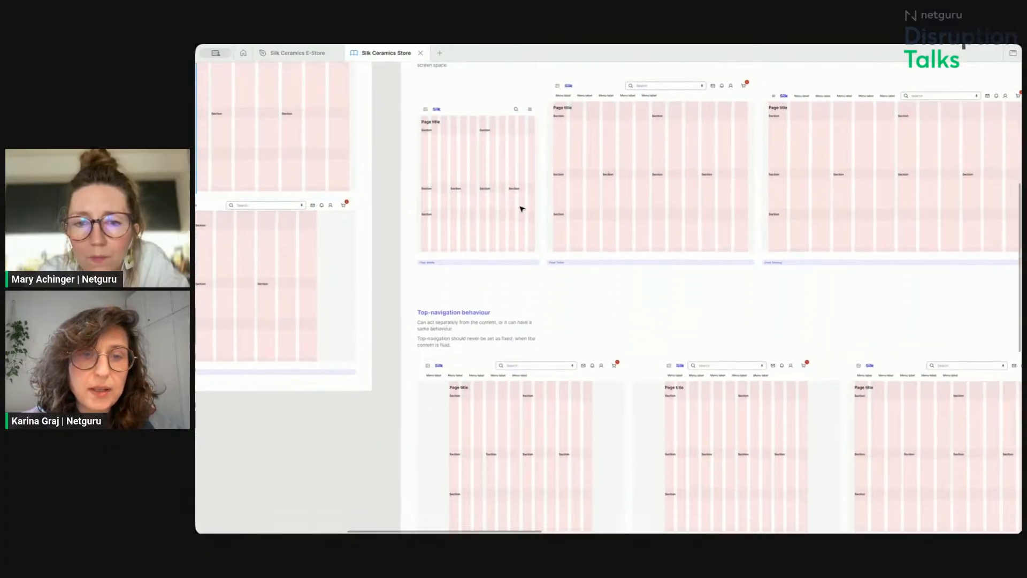
{"action": "scroll", "coordinate": [522, 209], "scroll_direction": "down", "scroll_amount": 6}
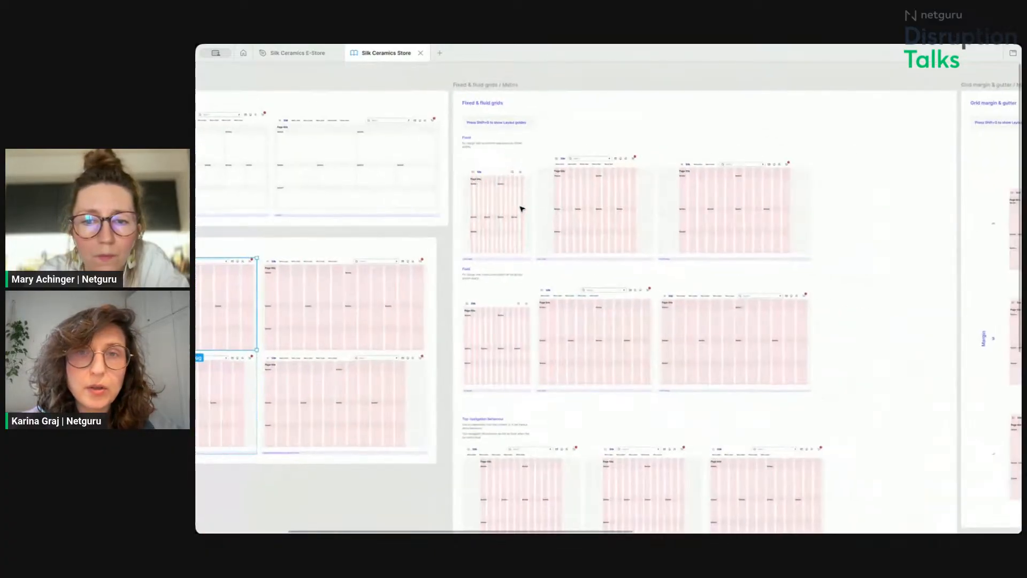
{"action": "scroll", "coordinate": [523, 208], "scroll_direction": "right", "scroll_amount": 8}
{"action": "scroll", "coordinate": [534, 193], "scroll_direction": "up", "scroll_amount": 5}
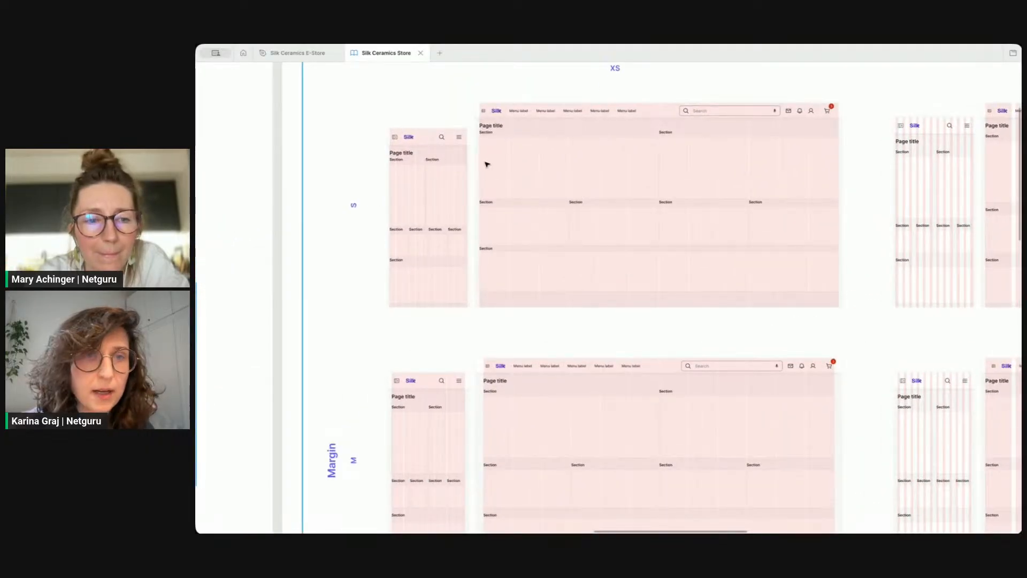
{"action": "scroll", "coordinate": [482, 190], "scroll_direction": "down", "scroll_amount": 5}
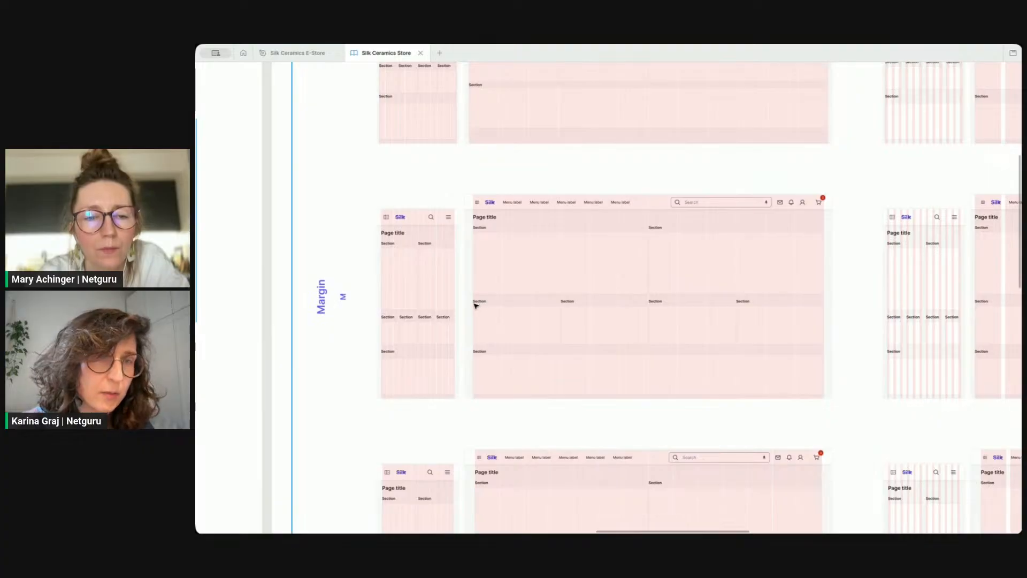
{"action": "scroll", "coordinate": [477, 303], "scroll_direction": "down", "scroll_amount": 5}
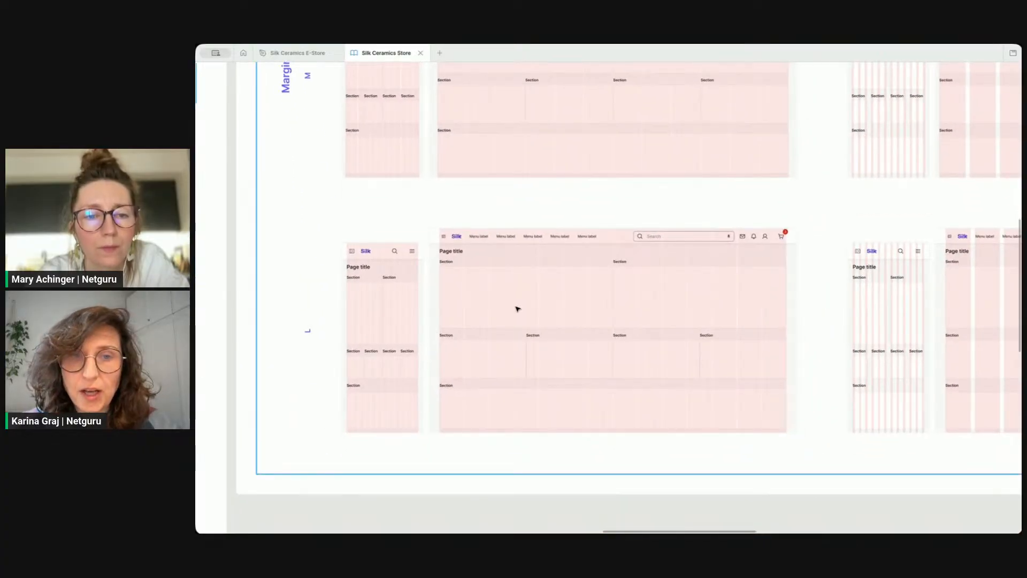
{"action": "scroll", "coordinate": [435, 305], "scroll_direction": "down", "scroll_amount": 3}
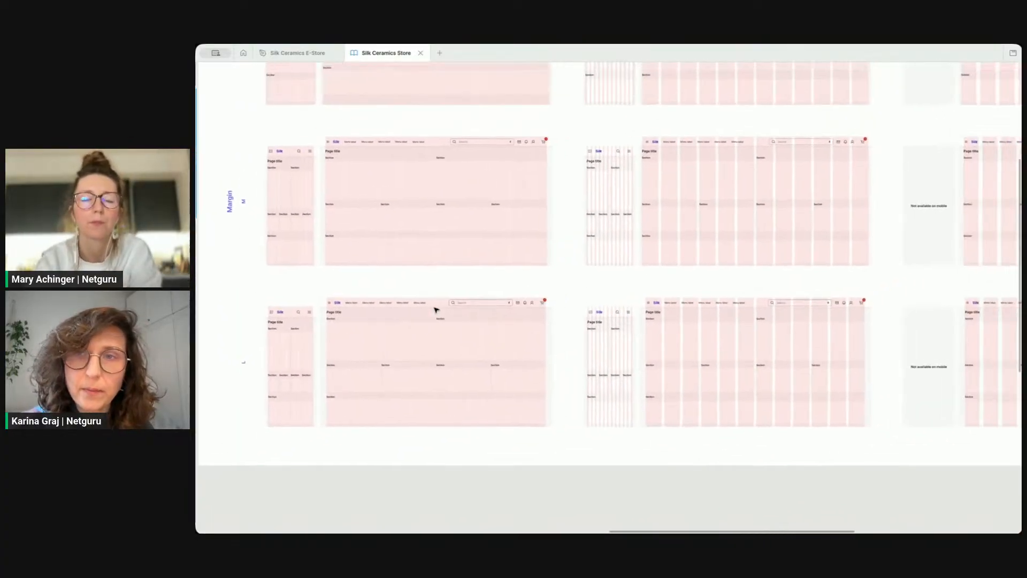
{"action": "scroll", "coordinate": [436, 309], "scroll_direction": "right", "scroll_amount": 5}
{"action": "scroll", "coordinate": [436, 308], "scroll_direction": "up", "scroll_amount": 5}
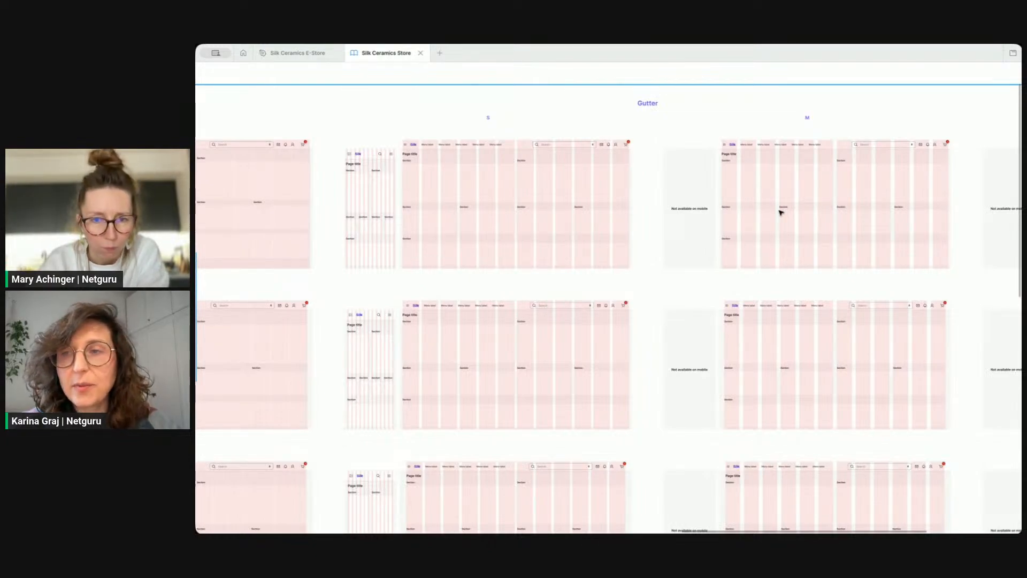
{"action": "scroll", "coordinate": [625, 224], "scroll_direction": "down", "scroll_amount": 3}
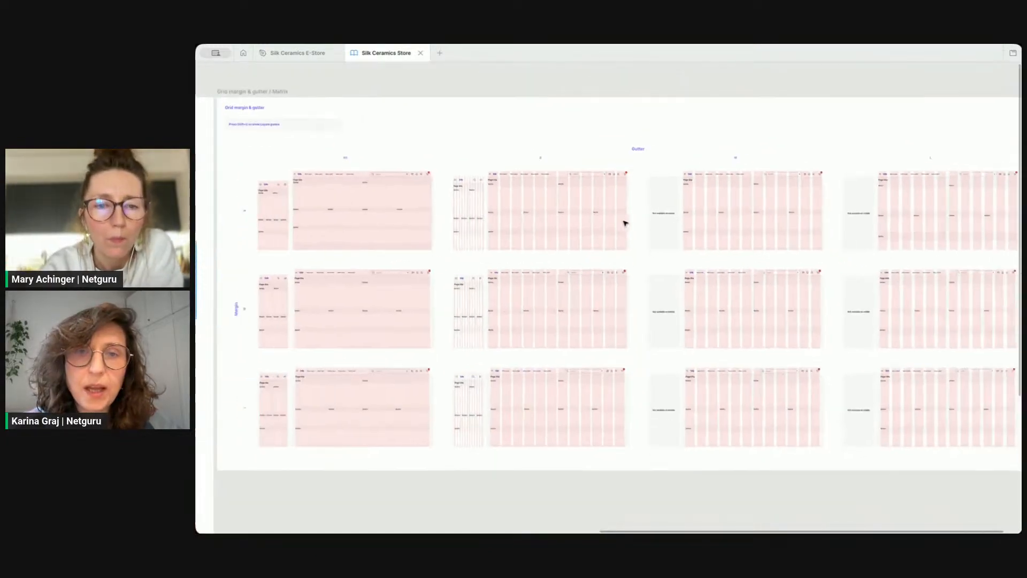
{"action": "scroll", "coordinate": [625, 223], "scroll_direction": "left", "scroll_amount": 10}
{"action": "scroll", "coordinate": [625, 223], "scroll_direction": "down", "scroll_amount": 4}
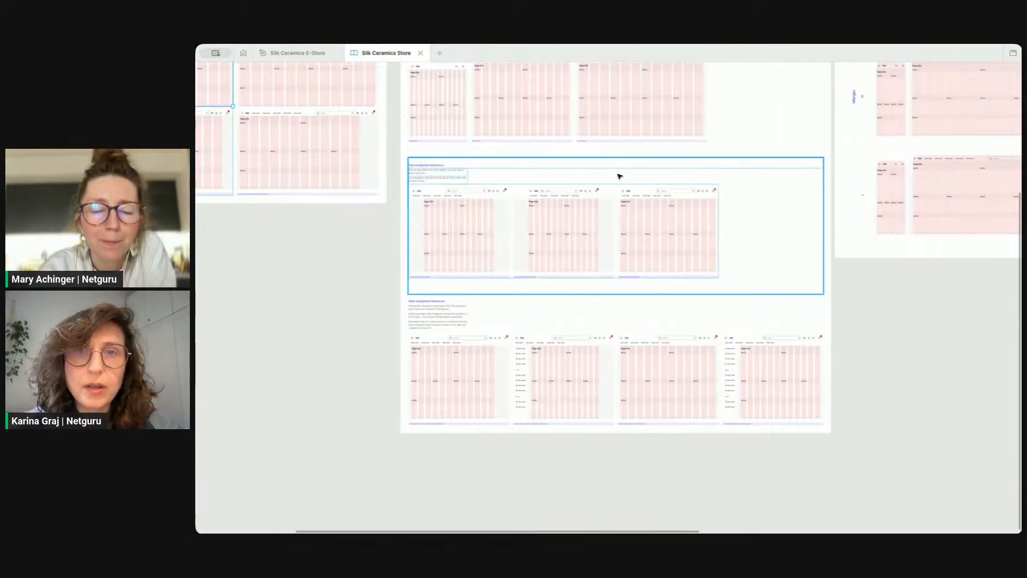
{"action": "scroll", "coordinate": [619, 175], "scroll_direction": "up", "scroll_amount": 3}
{"action": "scroll", "coordinate": [608, 170], "scroll_direction": "up", "scroll_amount": 6}
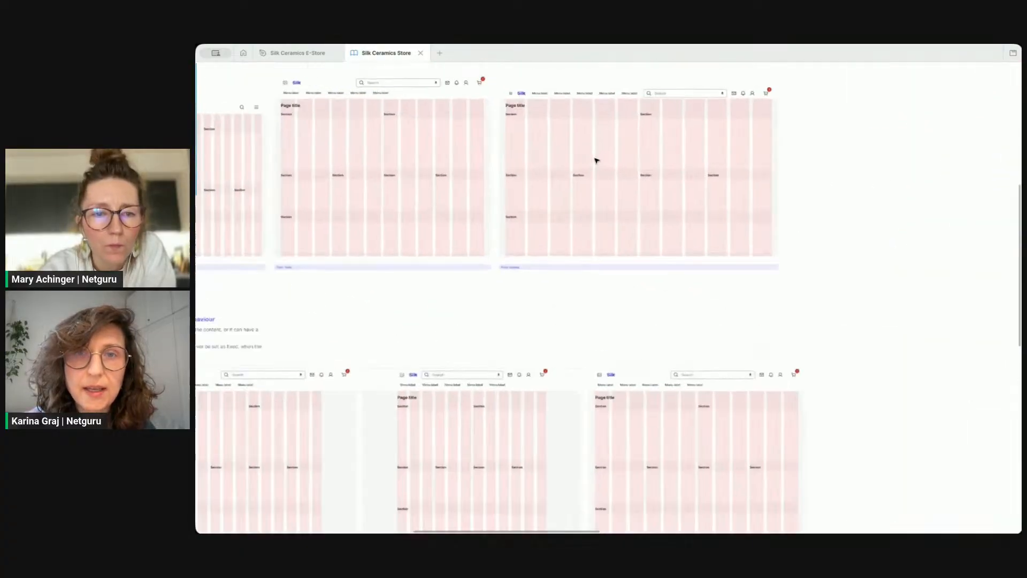
{"action": "scroll", "coordinate": [600, 160], "scroll_direction": "up", "scroll_amount": 2}
Step: Copy the fluid desktop grid frame and paste it into the Silk Ceramics E-Store file
{"action": "left_click", "coordinate": [569, 205]}
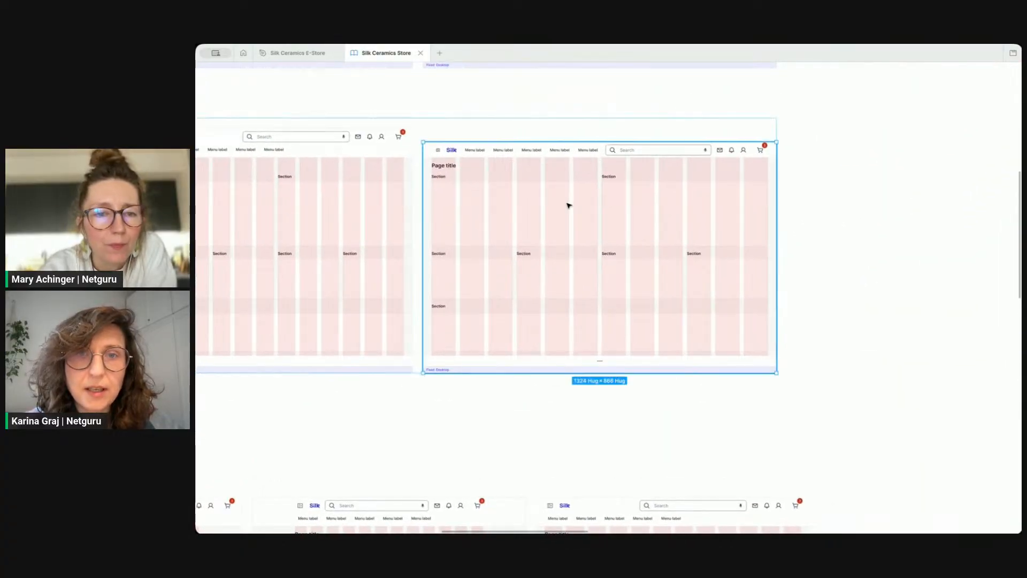
{"action": "left_click", "coordinate": [568, 206]}
{"action": "scroll", "coordinate": [569, 205], "scroll_direction": "left", "scroll_amount": 3}
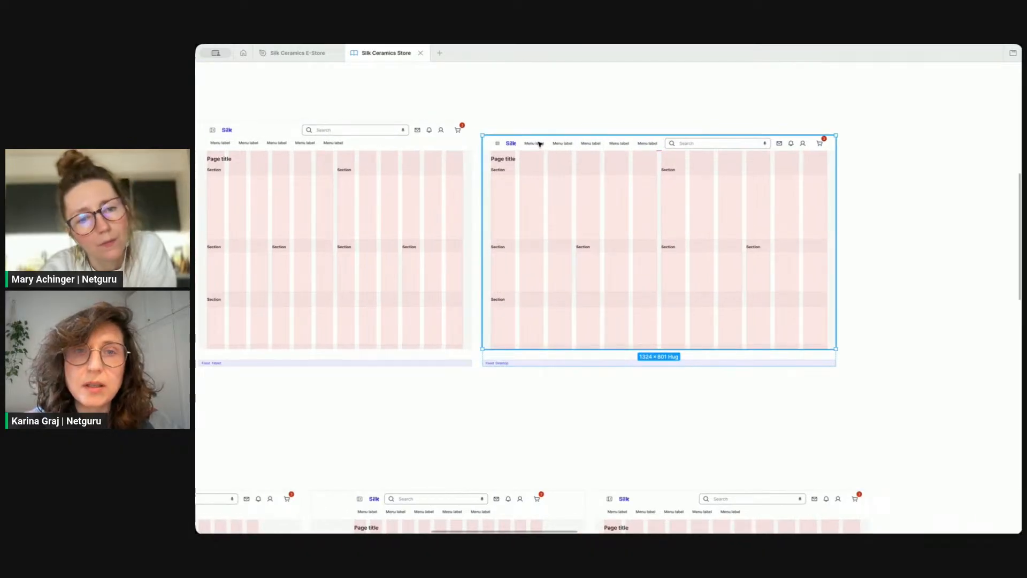
{"action": "scroll", "coordinate": [607, 210], "scroll_direction": "down", "scroll_amount": 3}
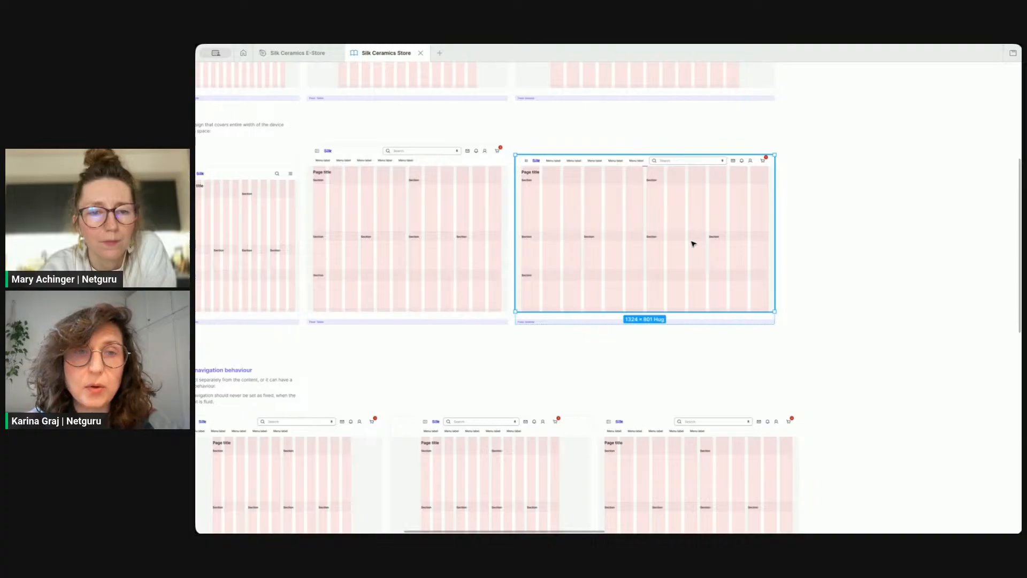
{"action": "left_click", "coordinate": [312, 56]}
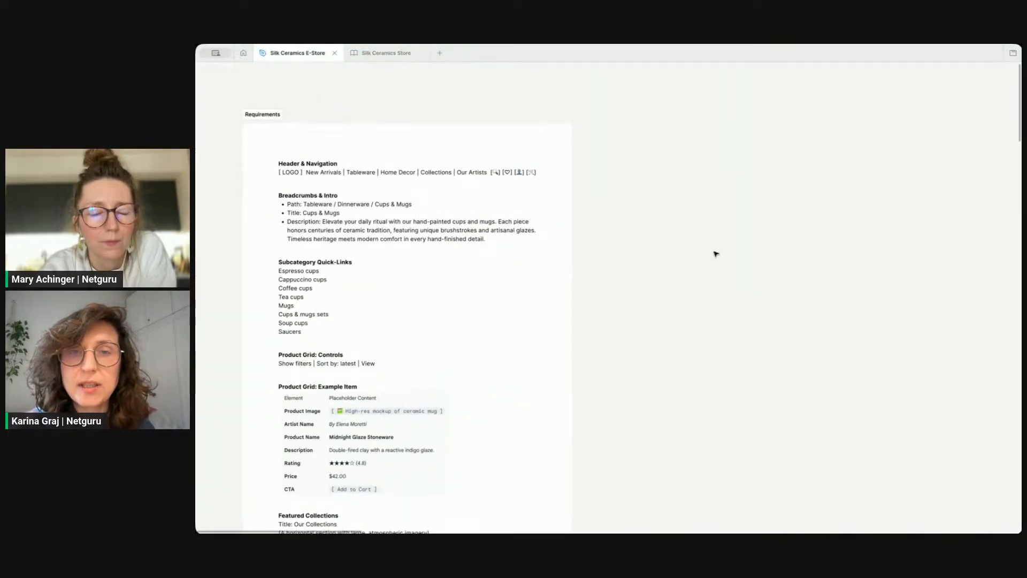
{"action": "key", "text": "ctrl+v"}
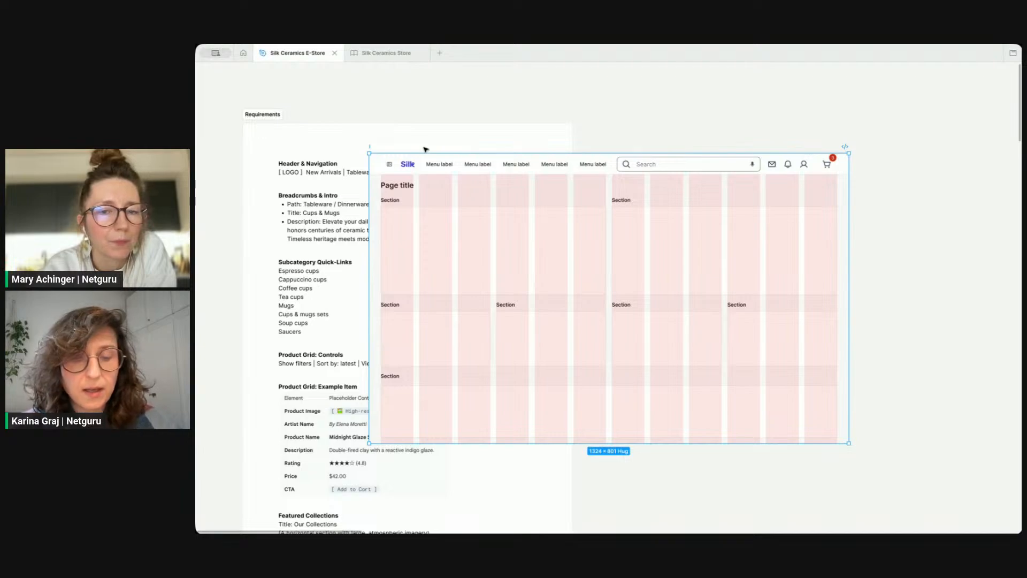
Step: Rename the pasted frame as Product category
{"action": "key", "text": "shift+r"}
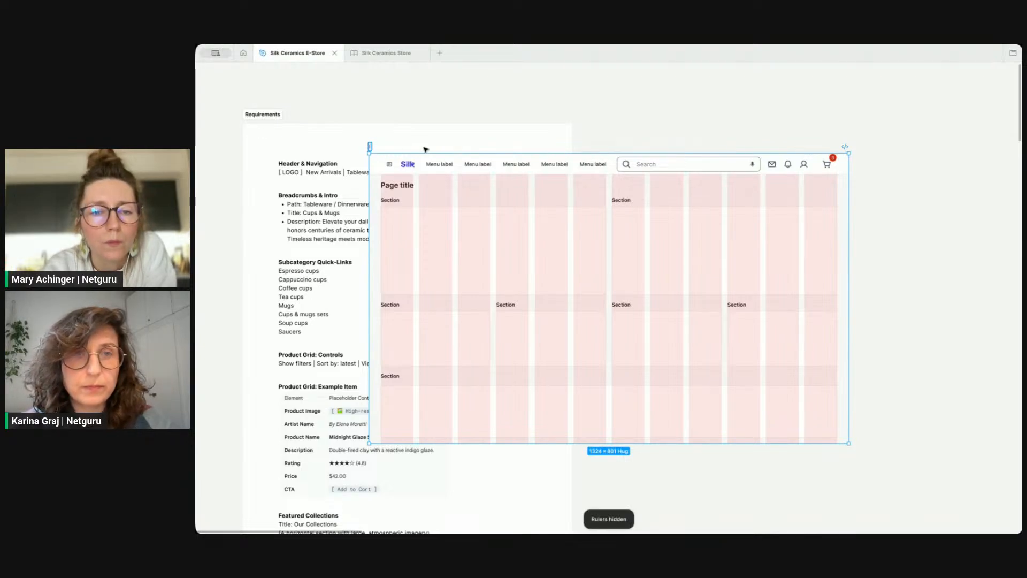
{"action": "type", "text": "Product"}
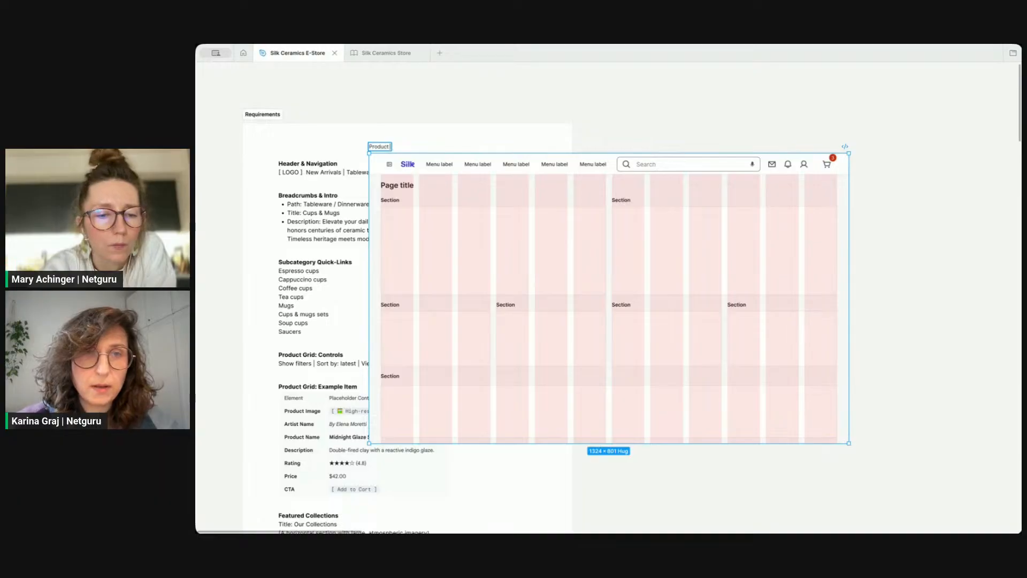
{"action": "type", "text": " category"}
{"action": "key", "text": "Return"}
Step: Move the Product category frame to the right of the Requirements panel
{"action": "left_click_drag", "start_coordinate": [400, 148], "coordinate": [627, 114]}
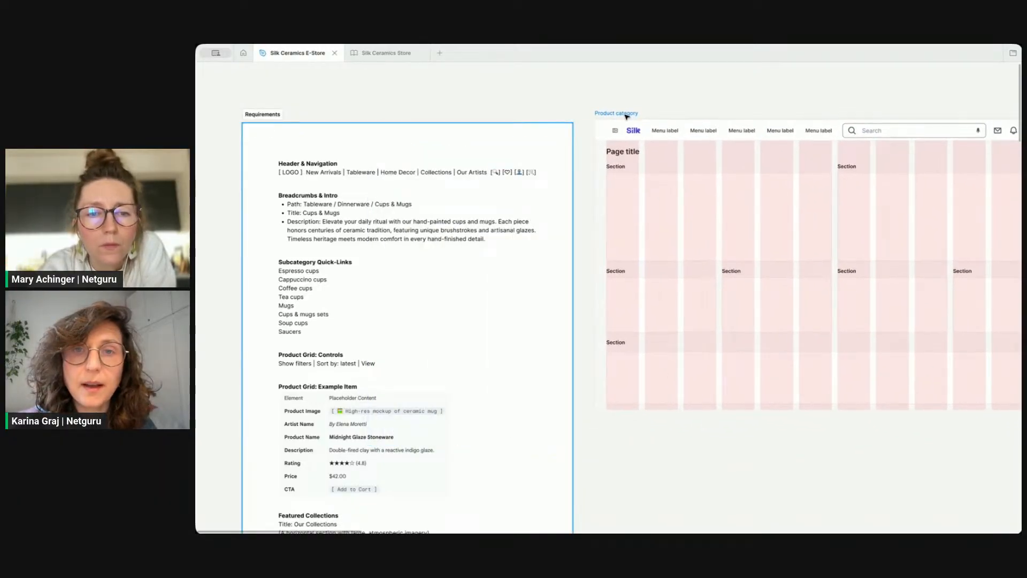
{"action": "left_click", "coordinate": [649, 91]}
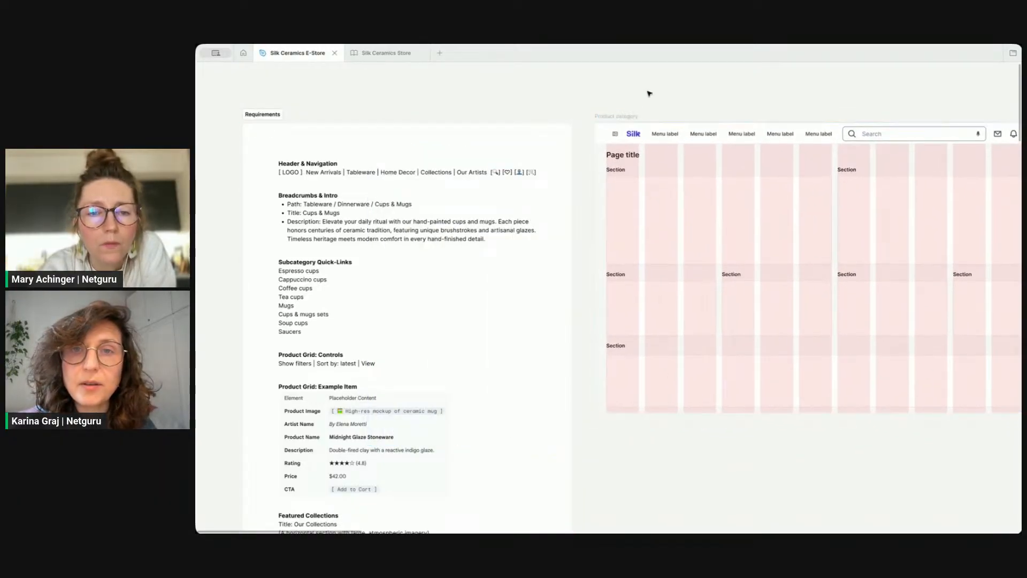
{"action": "left_click", "coordinate": [672, 141]}
{"action": "scroll", "coordinate": [672, 140], "scroll_direction": "right", "scroll_amount": 3}
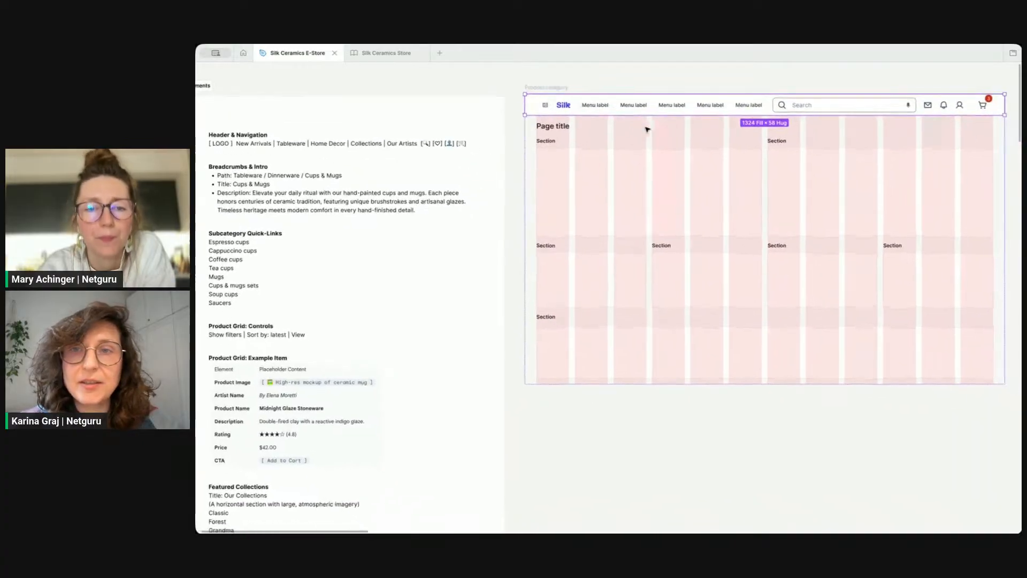
{"action": "scroll", "coordinate": [647, 129], "scroll_direction": "down", "scroll_amount": 2}
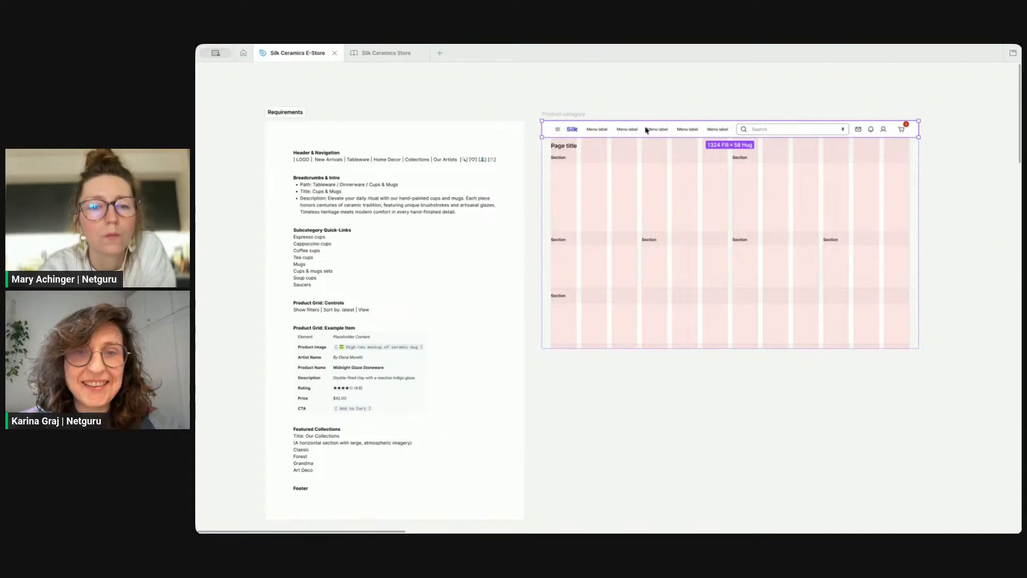
{"action": "left_click", "coordinate": [685, 423]}
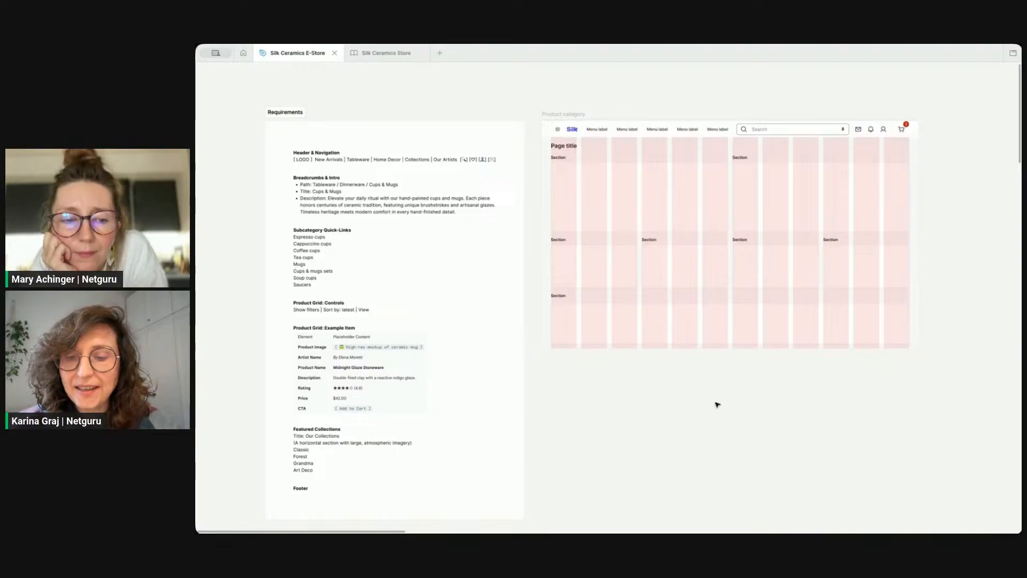
Step: Show the interface panels and review the layers on the Design page
{"action": "key", "text": "ctrl+backslash"}
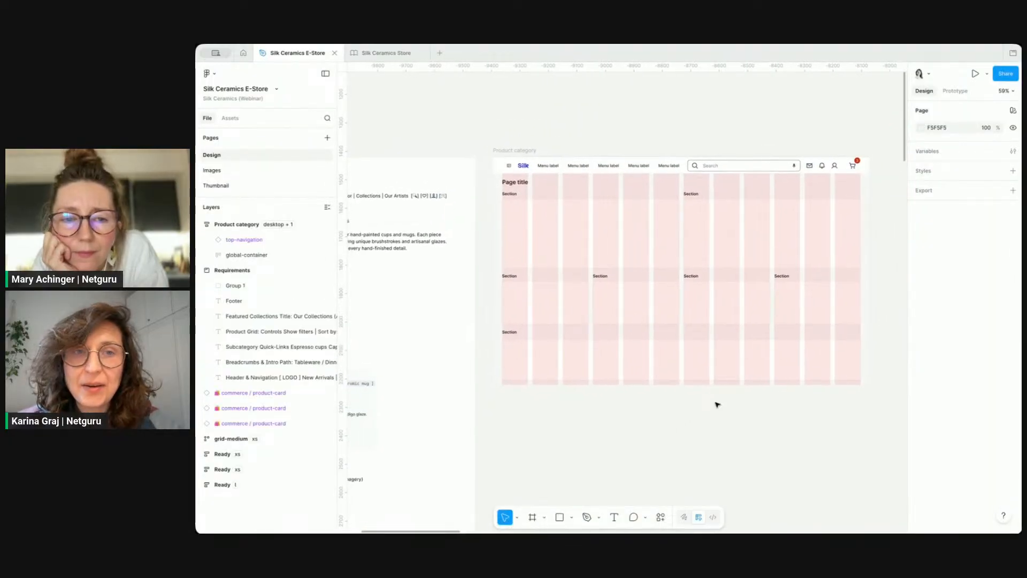
{"action": "scroll", "coordinate": [592, 278], "scroll_direction": "left", "scroll_amount": 5}
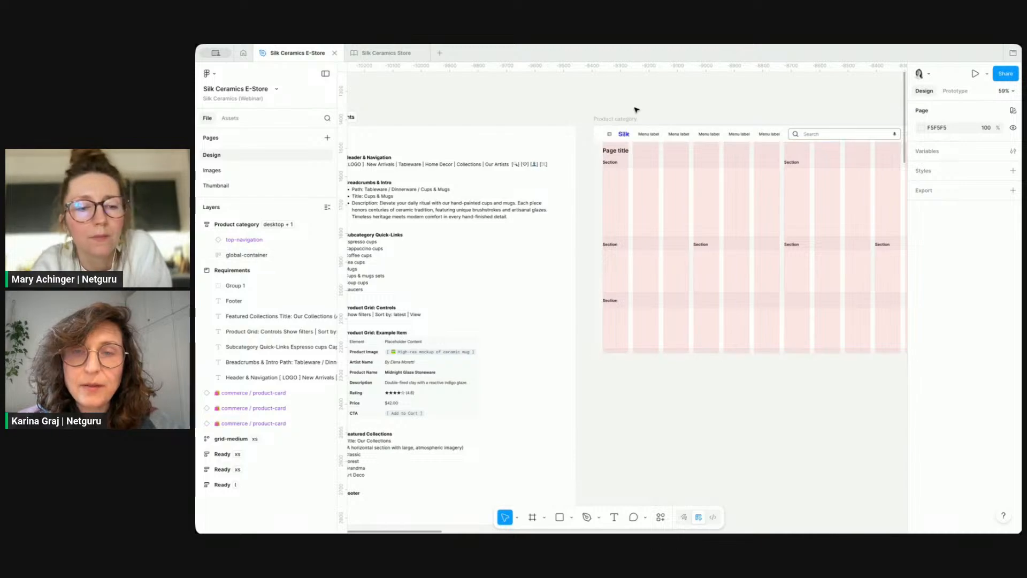
{"action": "scroll", "coordinate": [636, 109], "scroll_direction": "right", "scroll_amount": 5}
{"action": "scroll", "coordinate": [632, 107], "scroll_direction": "right", "scroll_amount": 2}
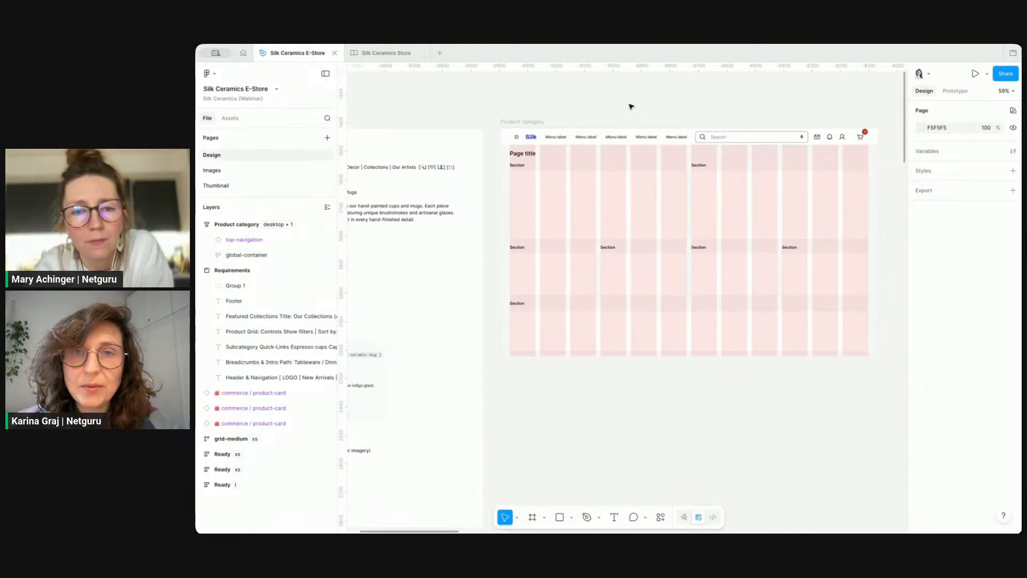
Step: Select the top navigation instance on the Product category frame and turn off its side navigation option
{"action": "scroll", "coordinate": [543, 105], "scroll_direction": "up", "scroll_amount": 3}
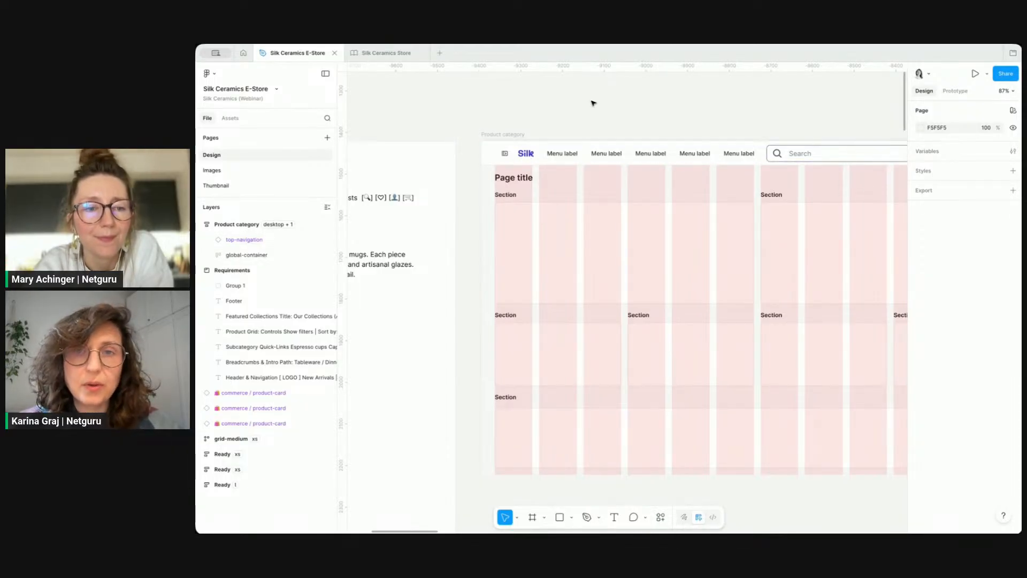
{"action": "scroll", "coordinate": [592, 102], "scroll_direction": "right", "scroll_amount": 5}
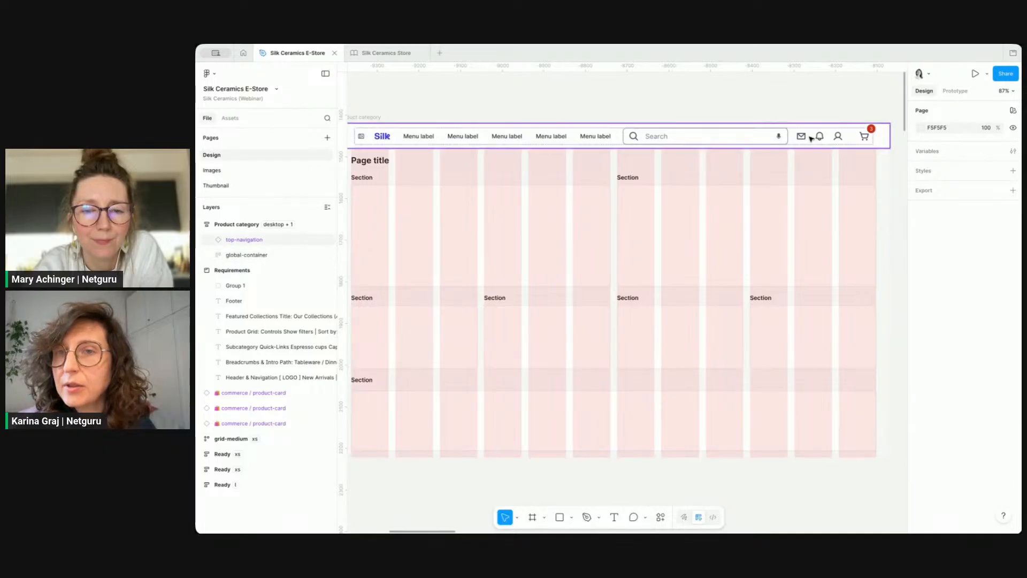
{"action": "scroll", "coordinate": [675, 108], "scroll_direction": "down", "scroll_amount": 3}
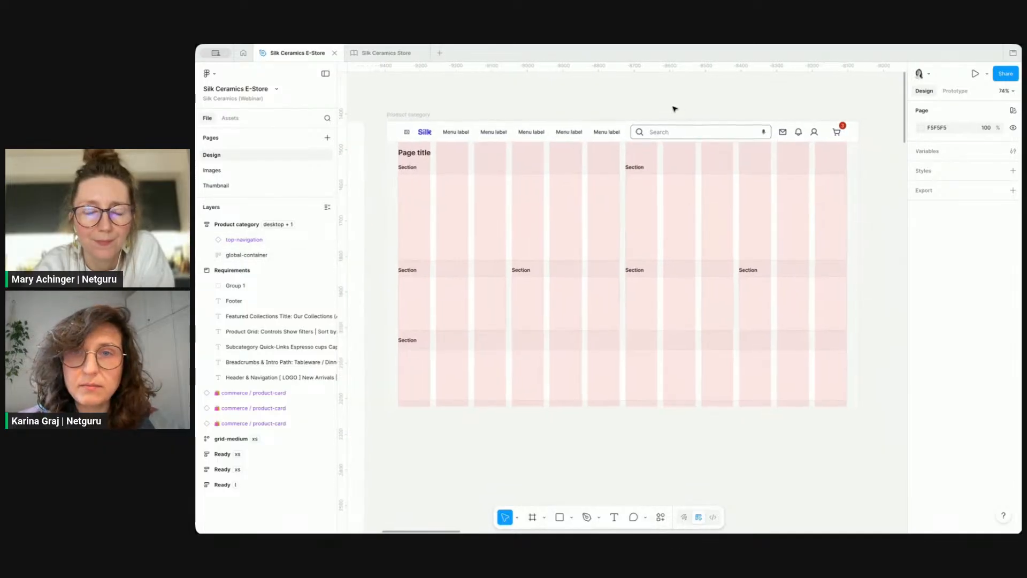
{"action": "scroll", "coordinate": [675, 108], "scroll_direction": "left", "scroll_amount": 2}
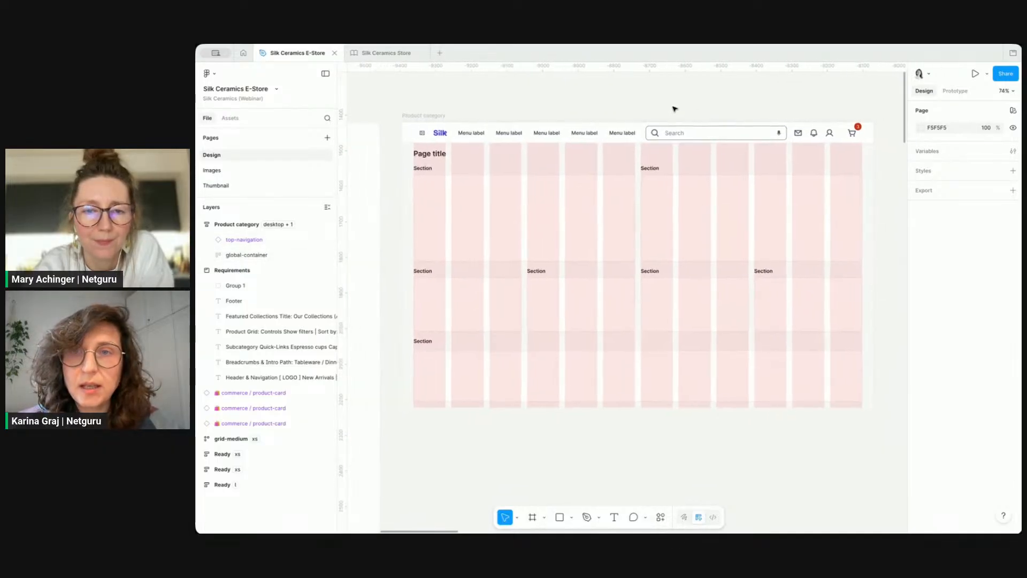
{"action": "left_click", "coordinate": [612, 127]}
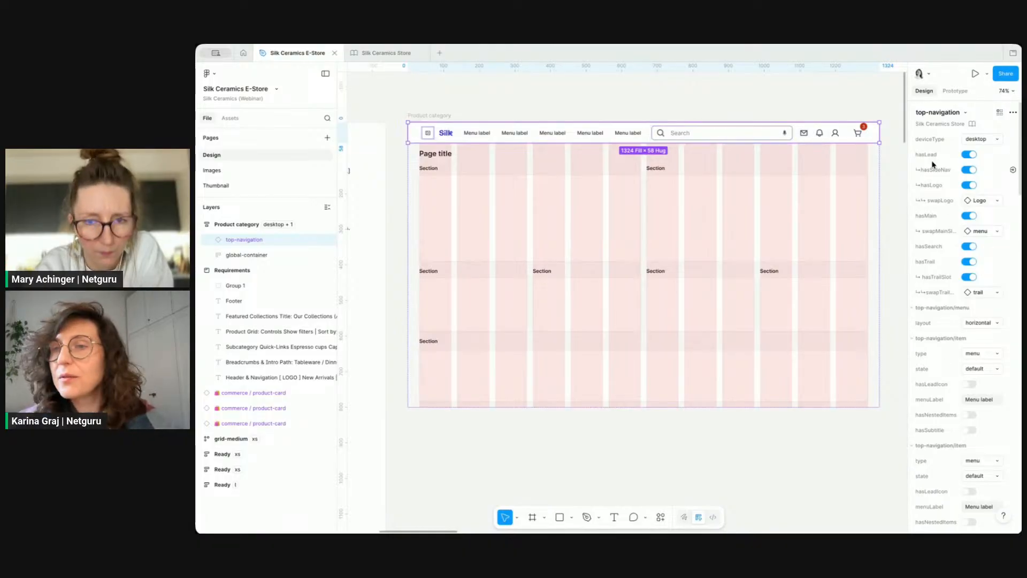
{"action": "left_click", "coordinate": [967, 155]}
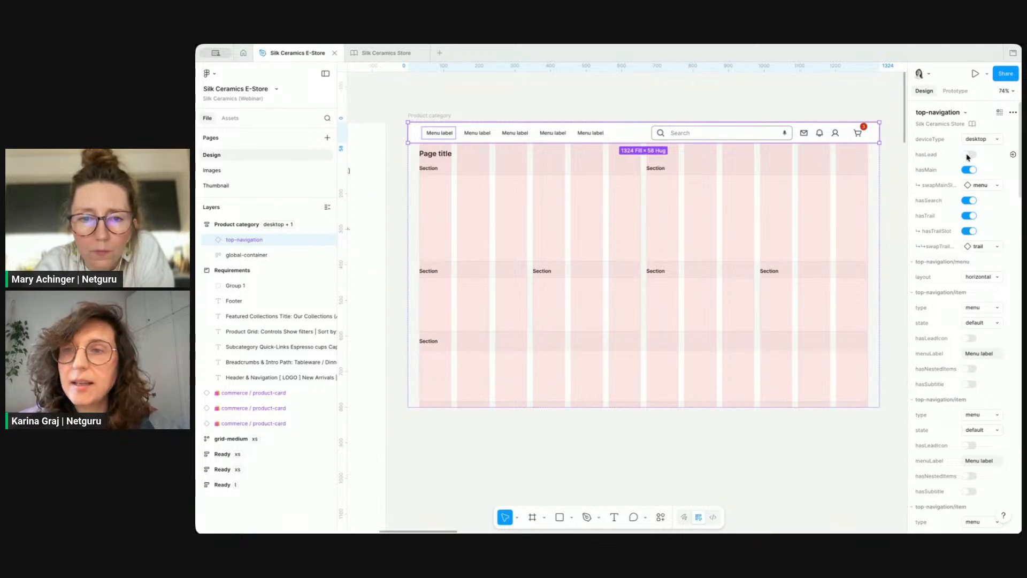
{"action": "left_click", "coordinate": [968, 155]}
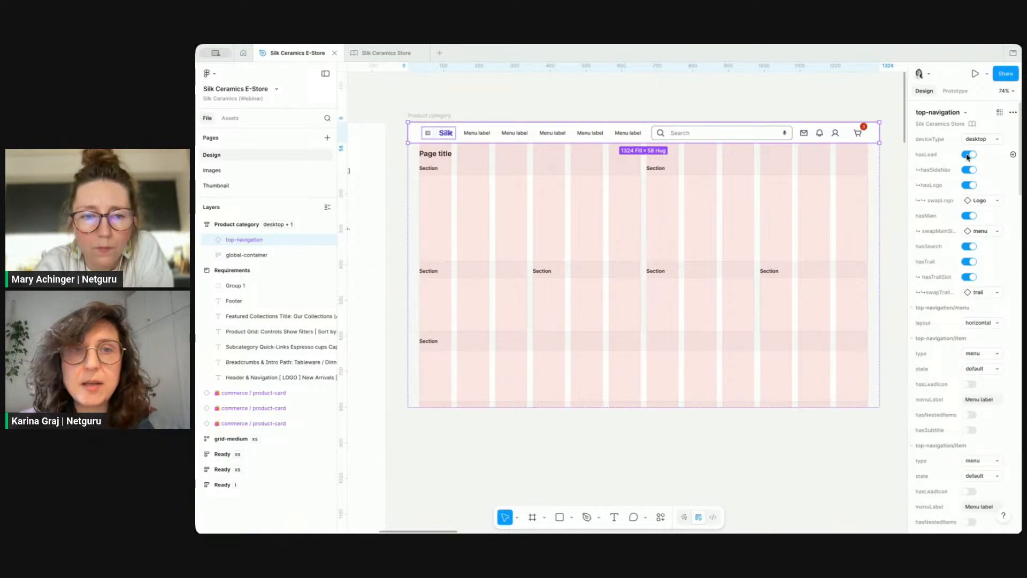
{"action": "left_click", "coordinate": [970, 170]}
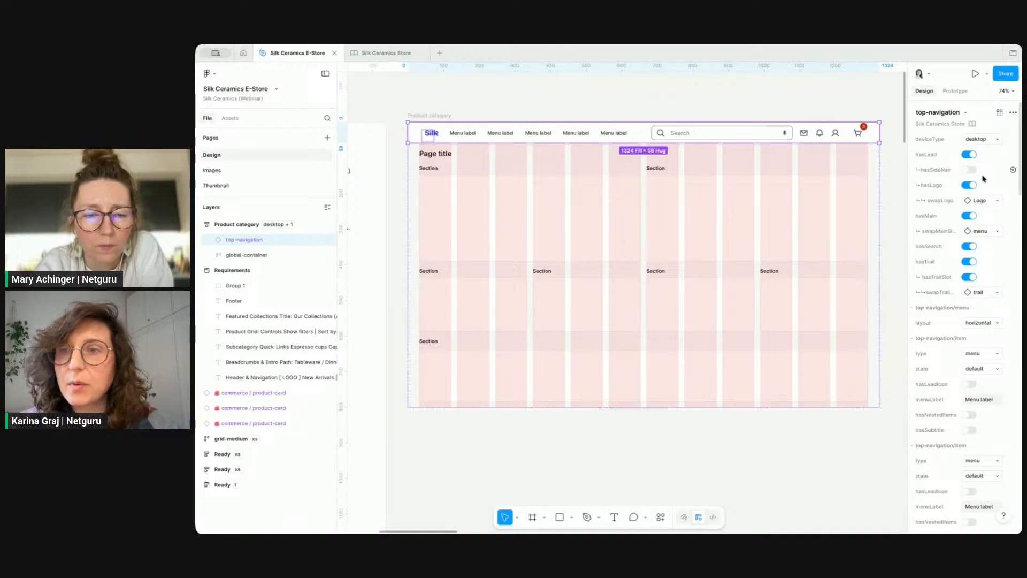
Step: Turn off the search field in the top navigation
{"action": "left_click", "coordinate": [982, 201]}
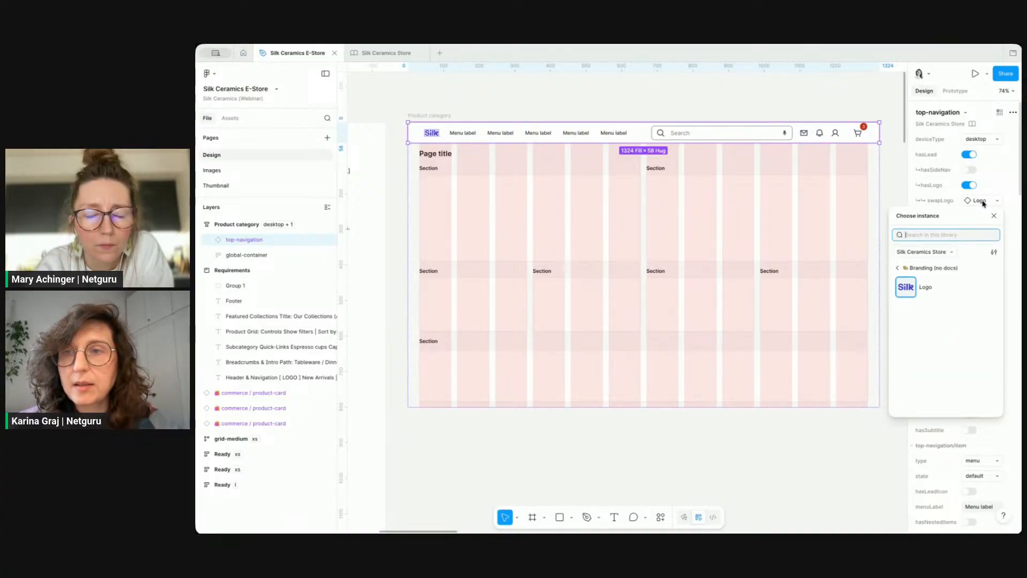
{"action": "left_click", "coordinate": [982, 201]}
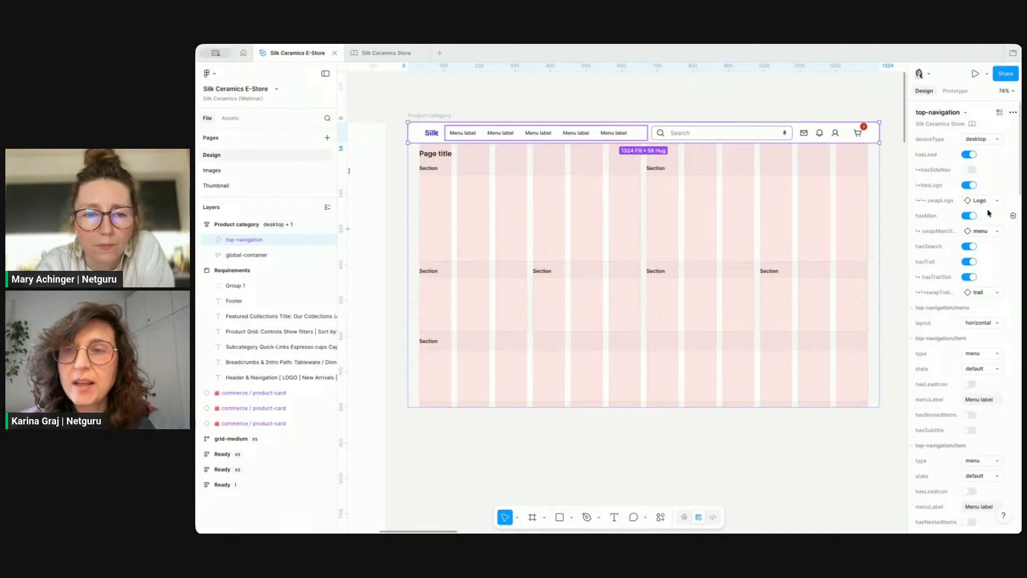
{"action": "left_click", "coordinate": [968, 215]}
{"action": "left_click", "coordinate": [968, 216]}
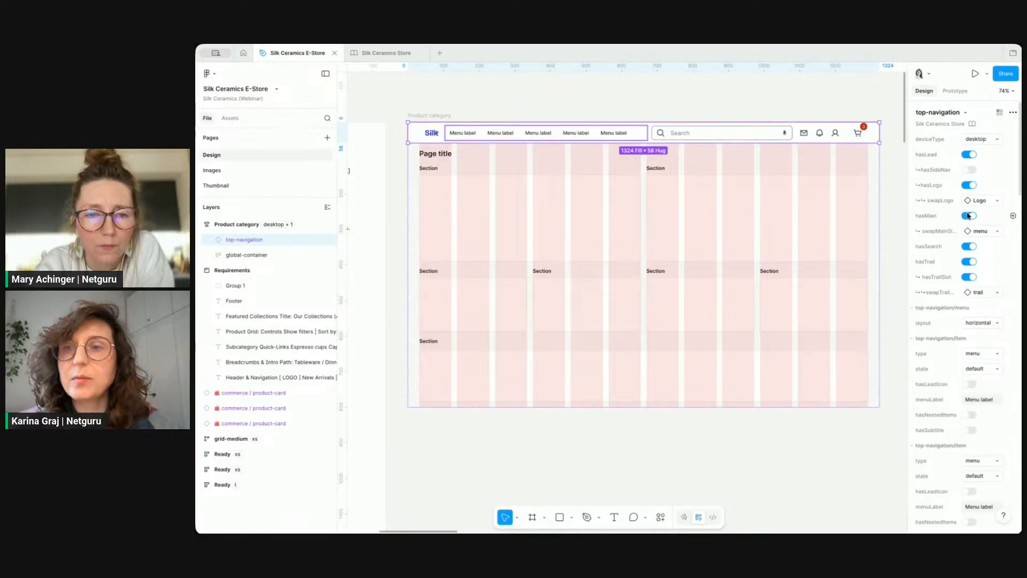
{"action": "left_click", "coordinate": [969, 247]}
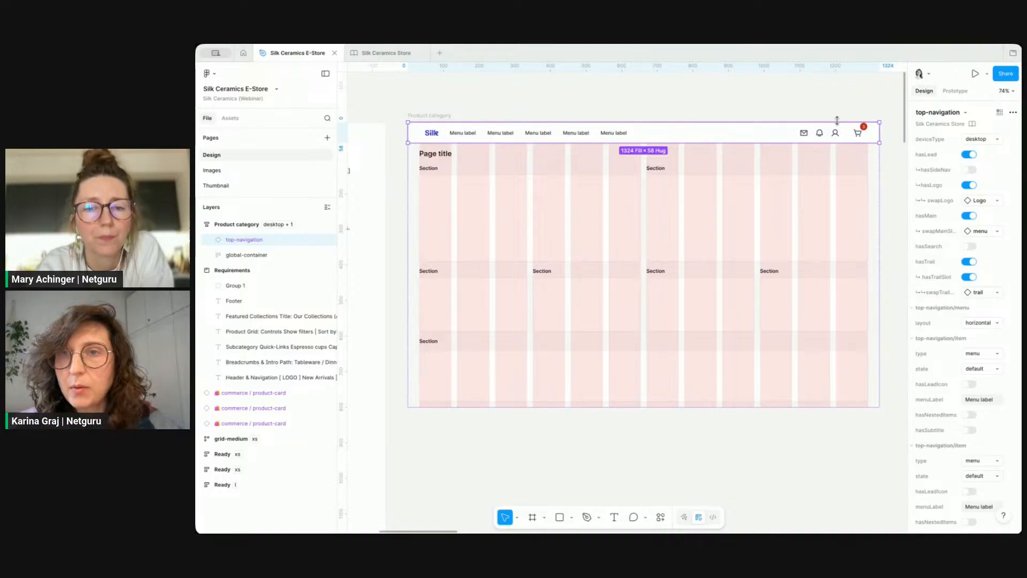
Step: Swap the first icon button's envelope icon for the MagnifyingGlass icon
{"action": "scroll", "coordinate": [932, 240], "scroll_direction": "down", "scroll_amount": 6}
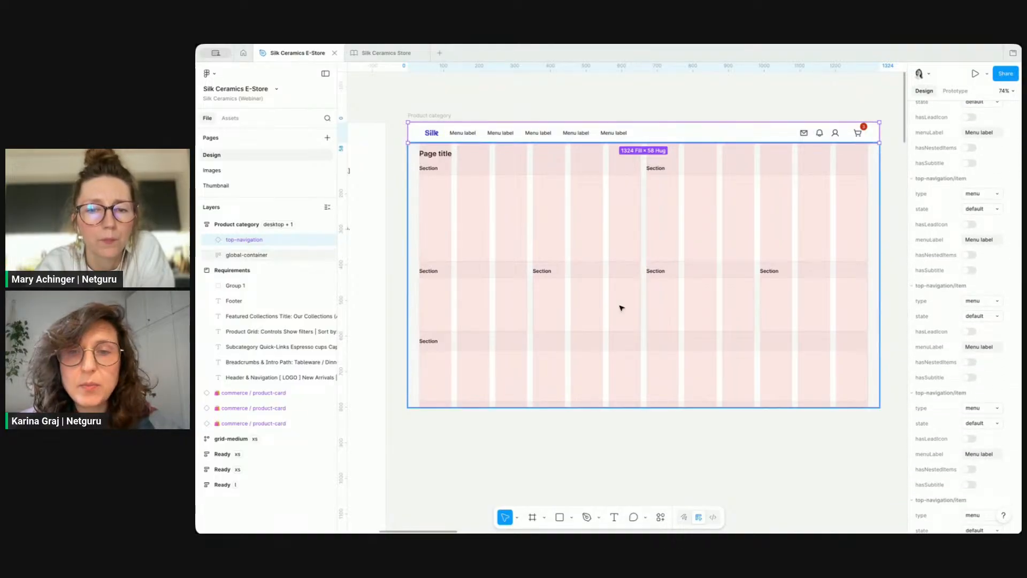
{"action": "scroll", "coordinate": [621, 308], "scroll_direction": "left", "scroll_amount": 1}
{"action": "scroll", "coordinate": [621, 308], "scroll_direction": "down", "scroll_amount": 1}
{"action": "scroll", "coordinate": [621, 308], "scroll_direction": "down", "scroll_amount": 3}
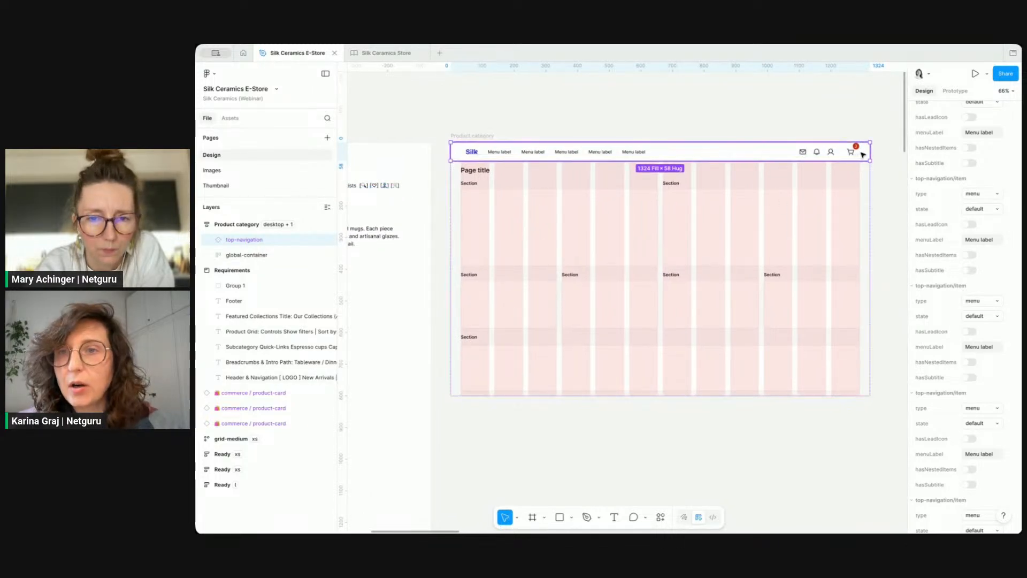
{"action": "scroll", "coordinate": [949, 346], "scroll_direction": "down", "scroll_amount": 5}
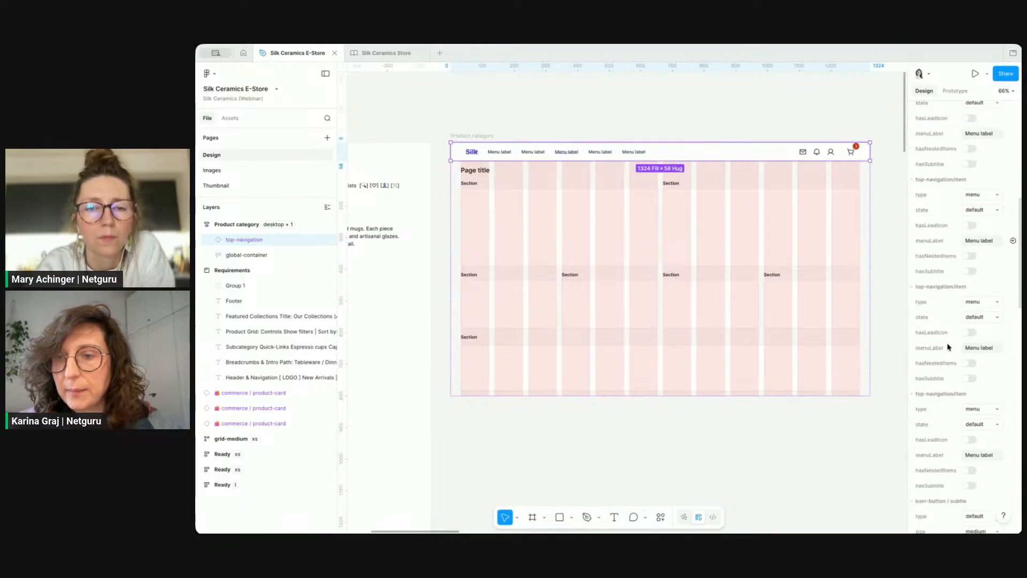
{"action": "scroll", "coordinate": [949, 347], "scroll_direction": "down", "scroll_amount": 3}
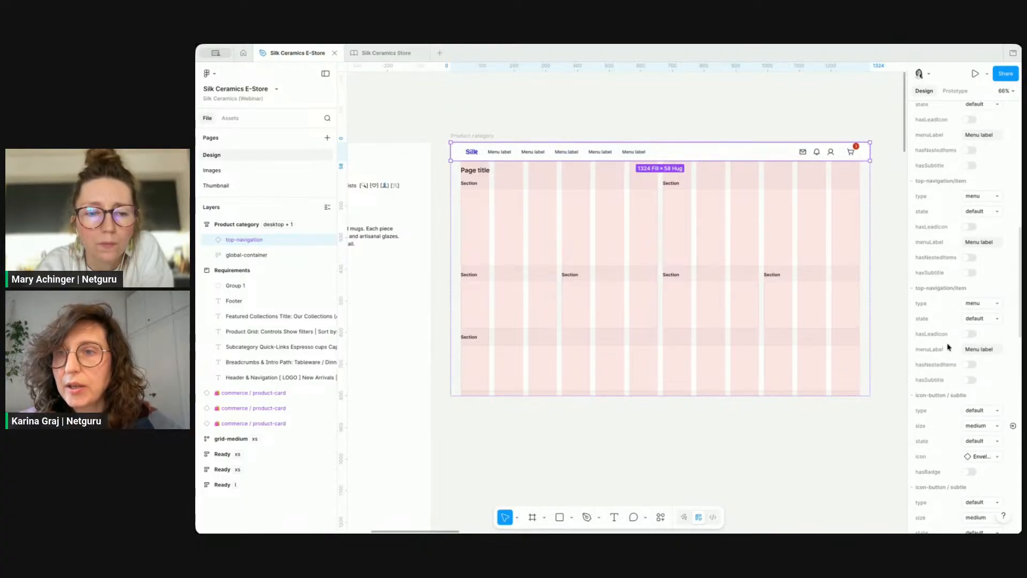
{"action": "scroll", "coordinate": [949, 346], "scroll_direction": "down", "scroll_amount": 3}
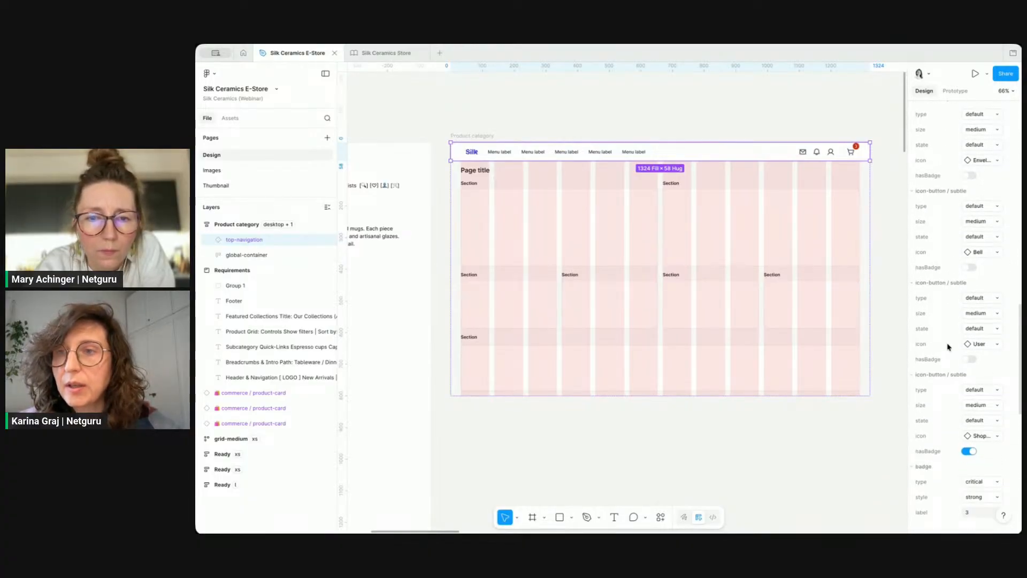
{"action": "left_click", "coordinate": [986, 160]}
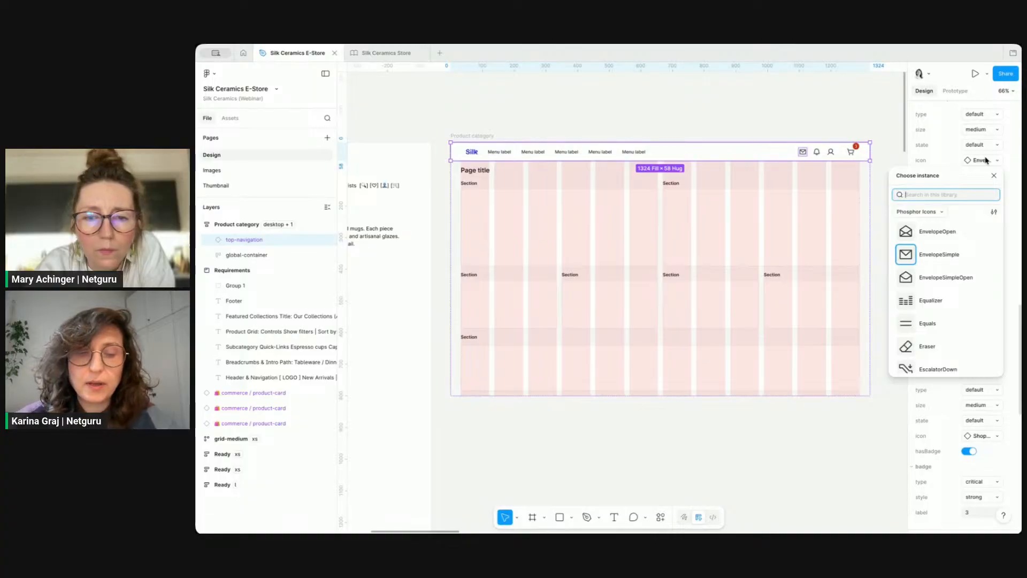
{"action": "type", "text": "glass"}
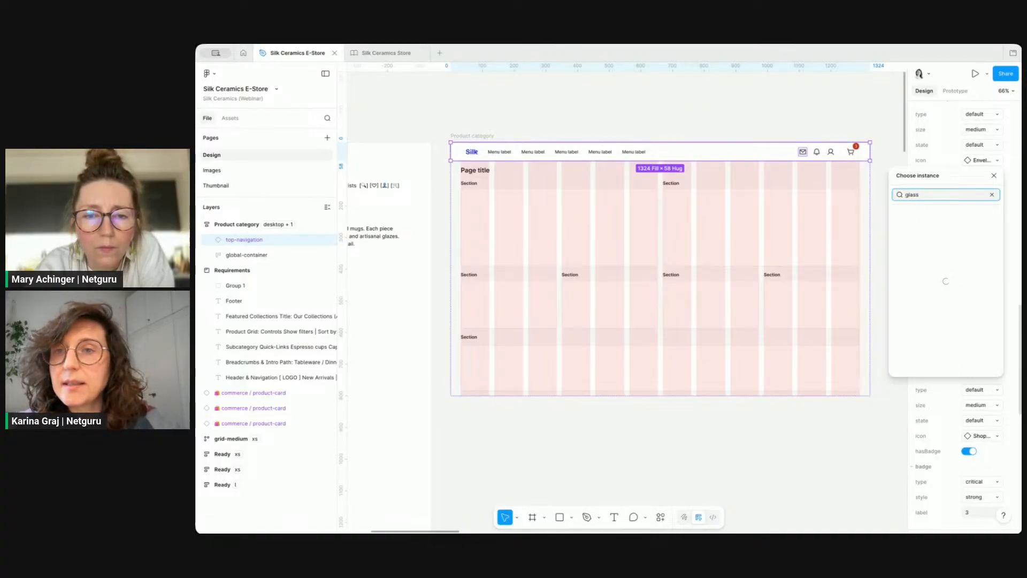
{"action": "left_click", "coordinate": [961, 234]}
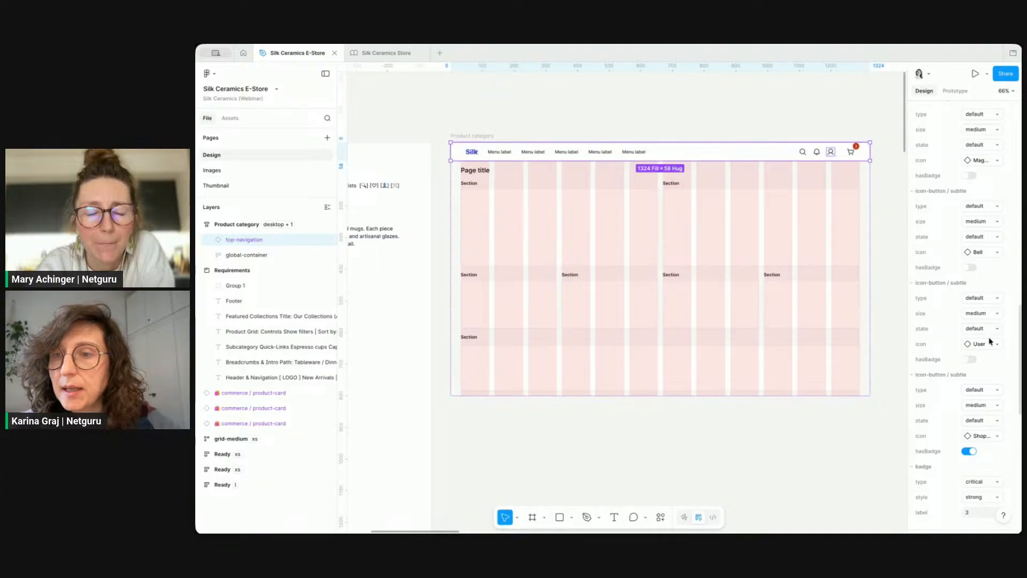
Step: Swap the second icon button's bell icon for the Heart icon
{"action": "left_click", "coordinate": [979, 252]}
{"action": "type", "text": "hear"}
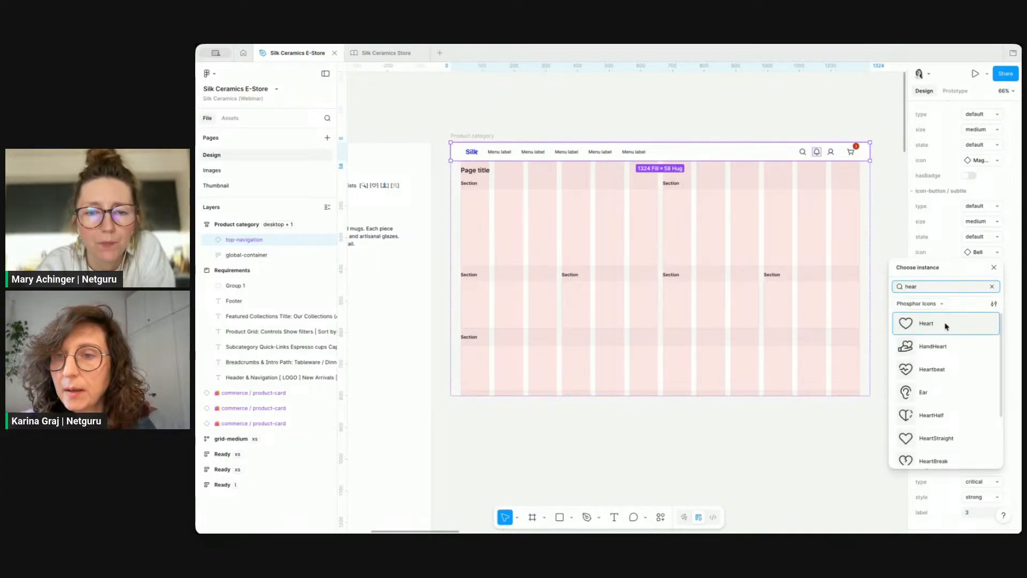
{"action": "left_click", "coordinate": [944, 324]}
{"action": "left_click", "coordinate": [784, 441]}
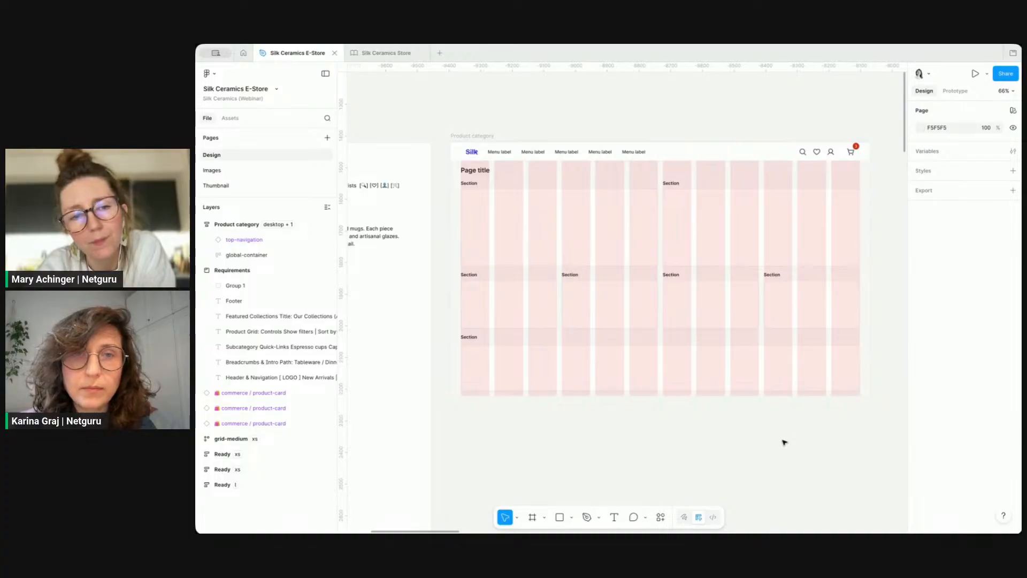
Step: Center-align the menu items within the top navigation's menu
{"action": "scroll", "coordinate": [598, 221], "scroll_direction": "left", "scroll_amount": 2}
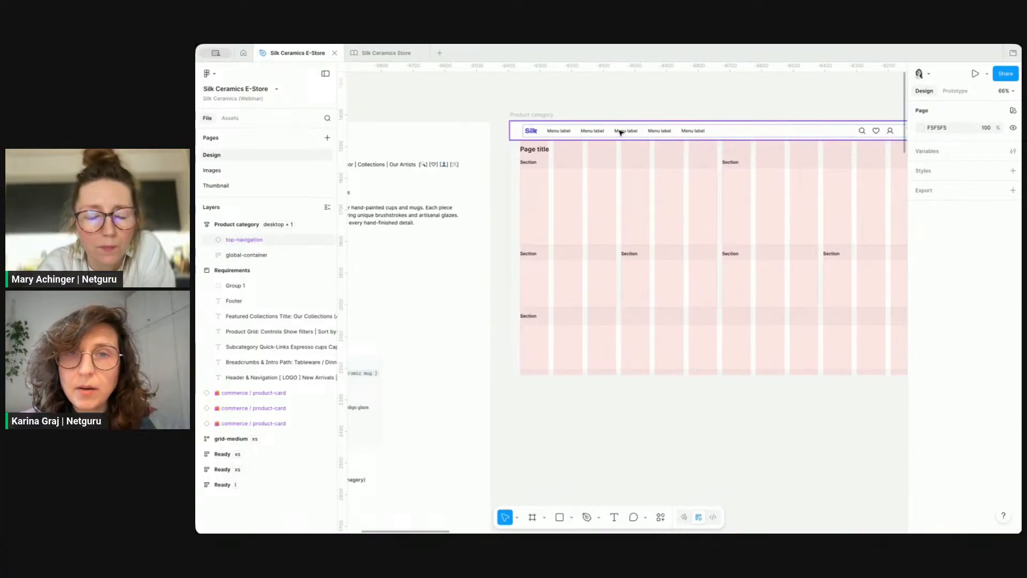
{"action": "left_click", "coordinate": [620, 131]}
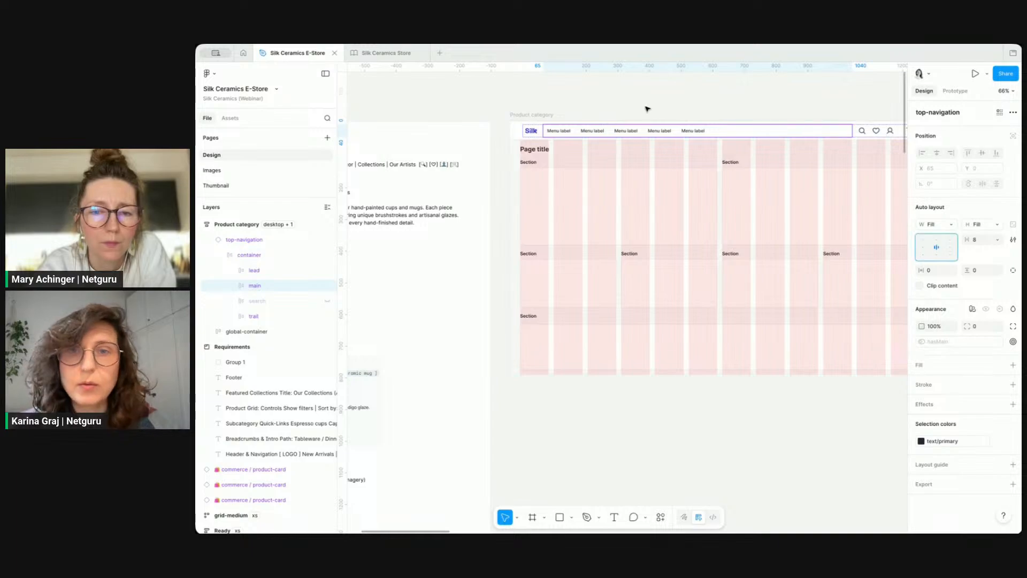
{"action": "left_click", "coordinate": [667, 130]}
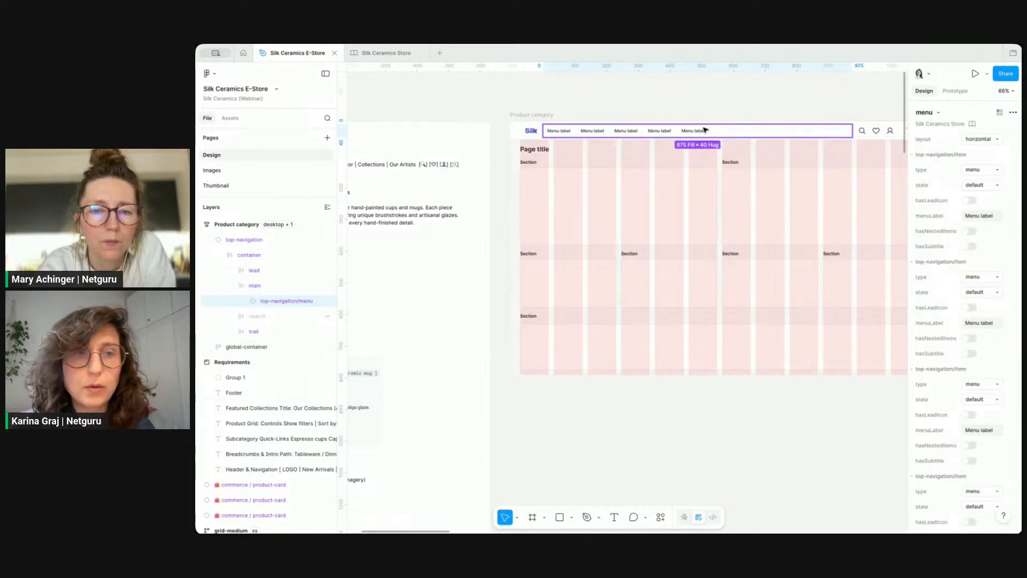
{"action": "key", "text": "Return"}
{"action": "left_click", "coordinate": [939, 250]}
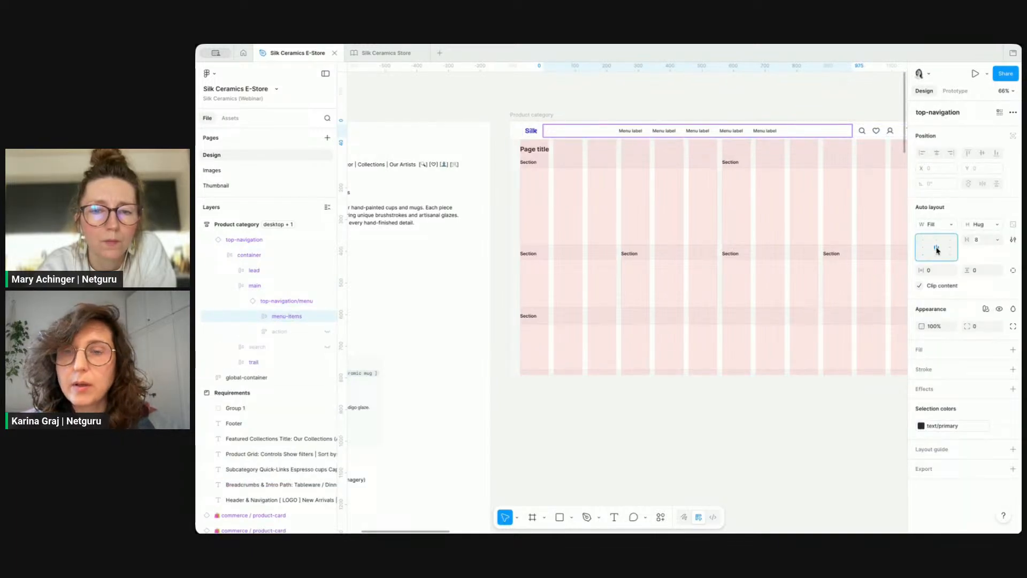
{"action": "left_click", "coordinate": [745, 434]}
Step: Copy the menu item names from the Header & Navigation requirement text
{"action": "scroll", "coordinate": [747, 435], "scroll_direction": "right", "scroll_amount": 2}
{"action": "scroll", "coordinate": [747, 434], "scroll_direction": "left", "scroll_amount": 1}
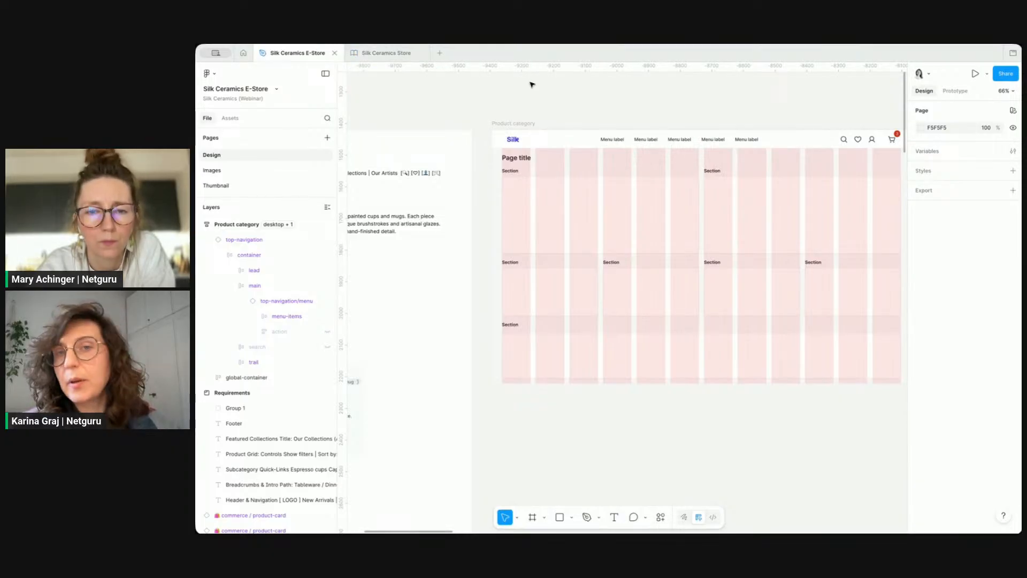
{"action": "scroll", "coordinate": [532, 82], "scroll_direction": "down", "scroll_amount": 2}
{"action": "scroll", "coordinate": [532, 83], "scroll_direction": "left", "scroll_amount": 3}
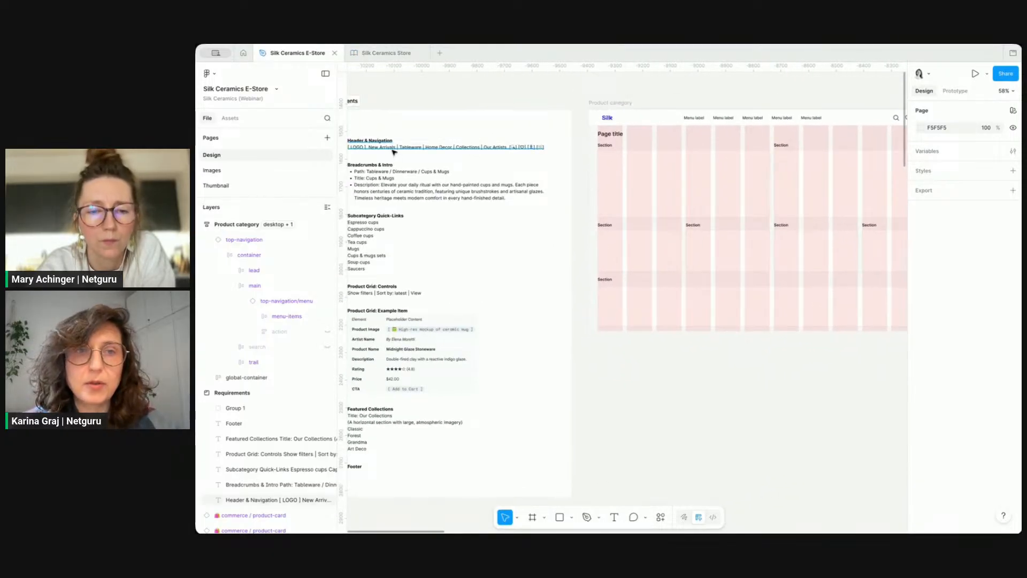
{"action": "left_click", "coordinate": [391, 149]}
{"action": "key", "text": "Escape"}
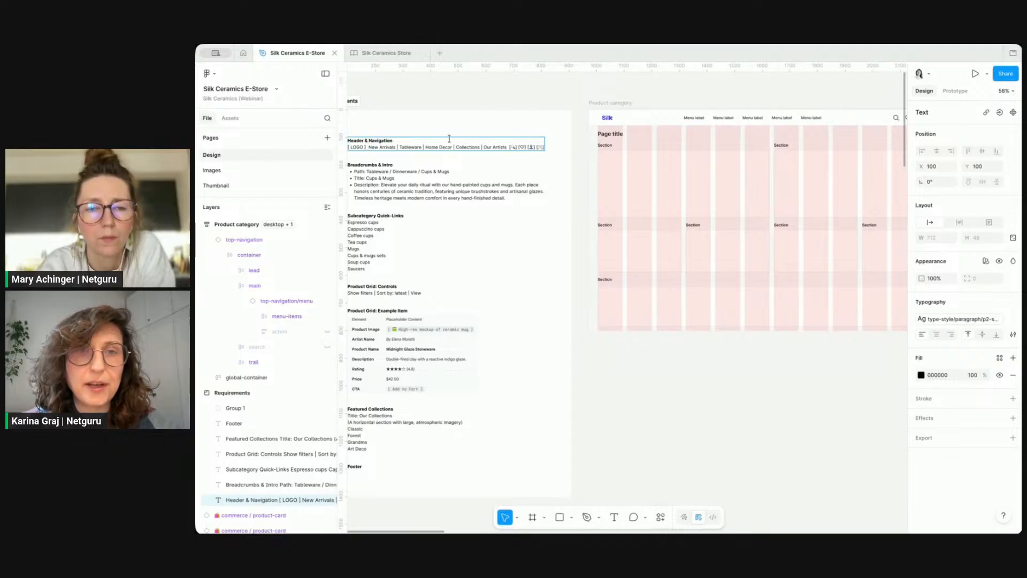
{"action": "left_click", "coordinate": [506, 146], "text": "shift"}
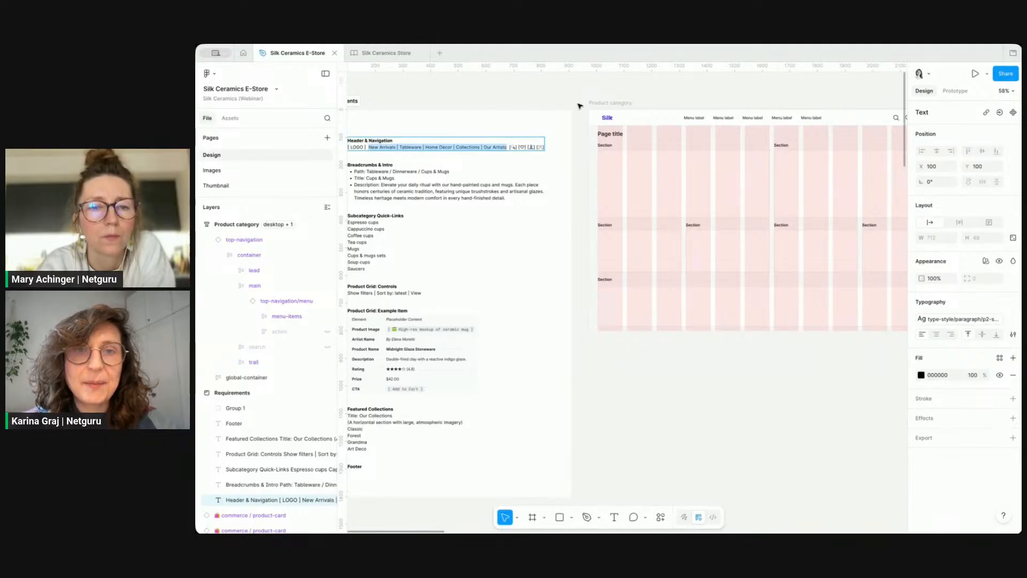
Step: Select all five menu label titles and rewrite them with AI using the prompt 'Change to:' plus the pasted menu names
{"action": "left_click", "coordinate": [701, 113]}
{"action": "left_click", "coordinate": [700, 118], "text": "super"}
{"action": "left_click", "coordinate": [724, 119], "text": "shift+super"}
{"action": "left_click", "coordinate": [754, 119], "text": "shift+super"}
{"action": "left_click", "coordinate": [782, 119], "text": "shift+super"}
{"action": "left_click", "coordinate": [811, 119], "text": "shift+super"}
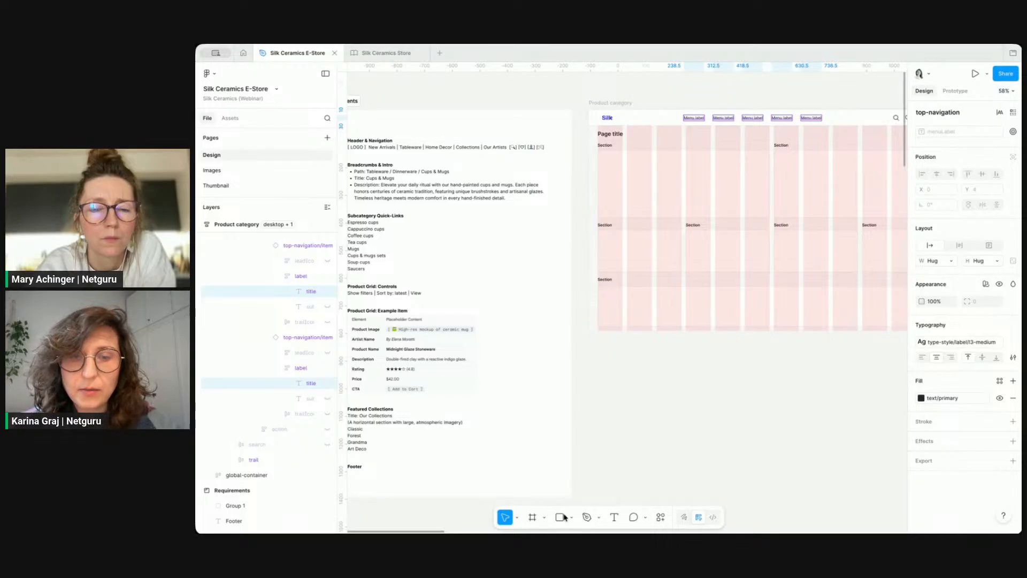
{"action": "left_click", "coordinate": [662, 517]}
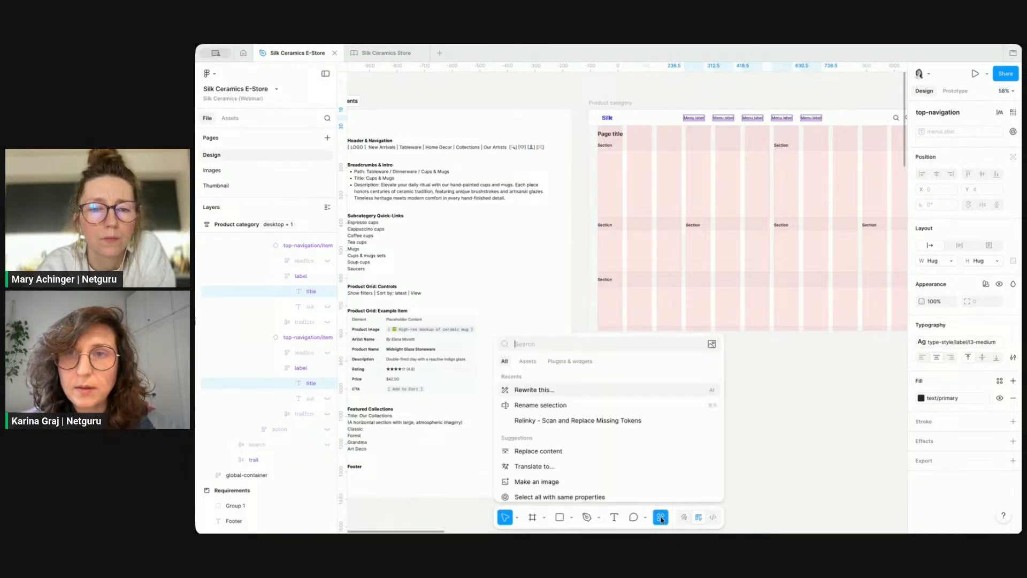
{"action": "left_click", "coordinate": [576, 390]}
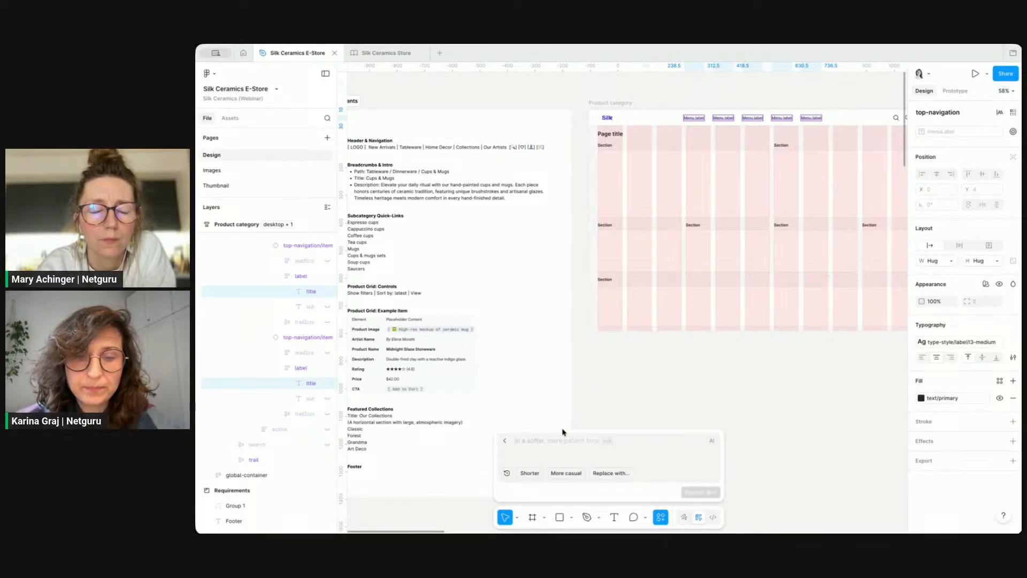
{"action": "type", "text": "Change to:"}
{"action": "key", "text": "Return"}
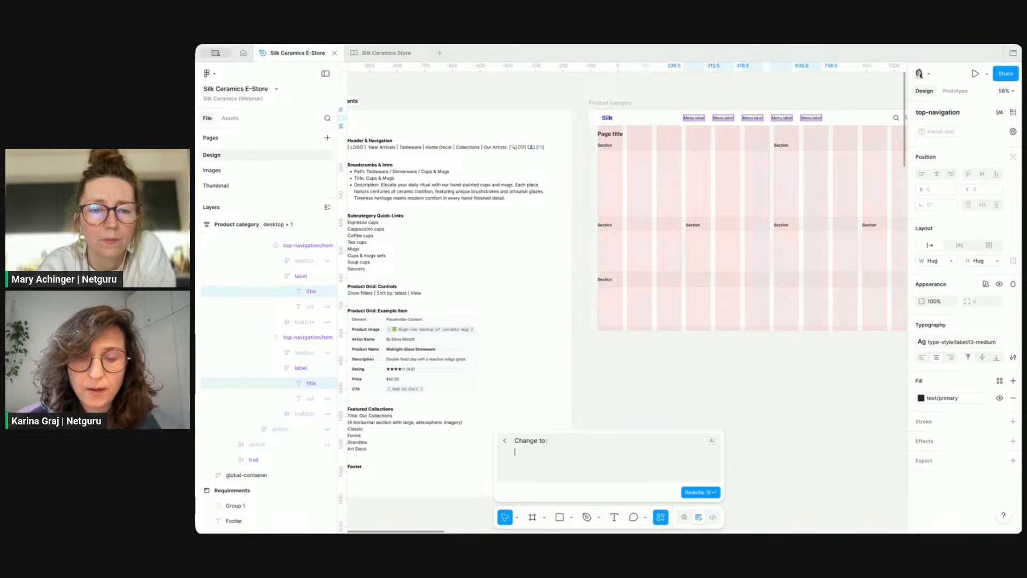
{"action": "key", "text": "super+v"}
{"action": "key", "text": "super+Return"}
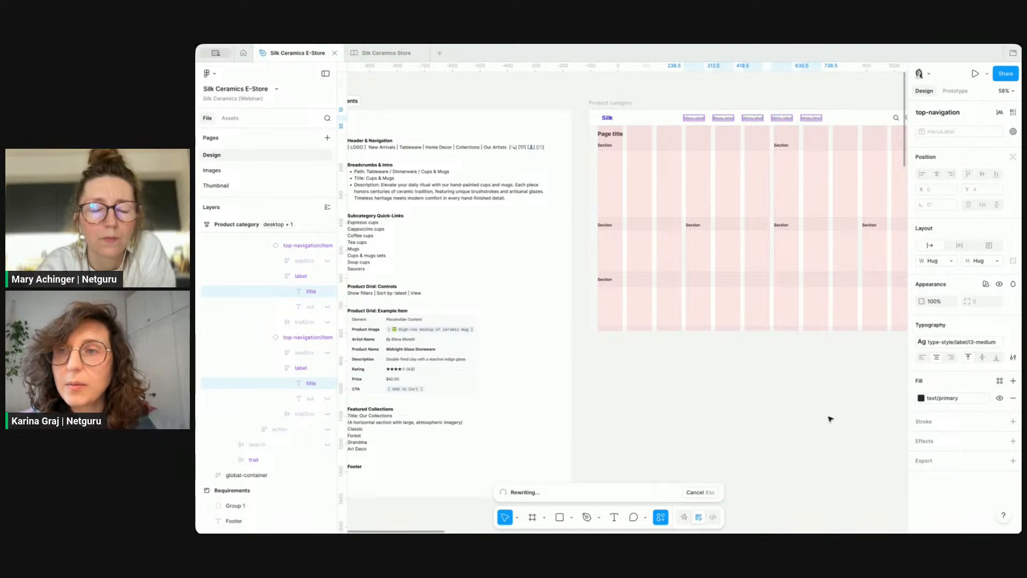
Step: Enable nested items on all five top navigation menu items so each shows a dropdown chevron
{"action": "left_click", "coordinate": [815, 417]}
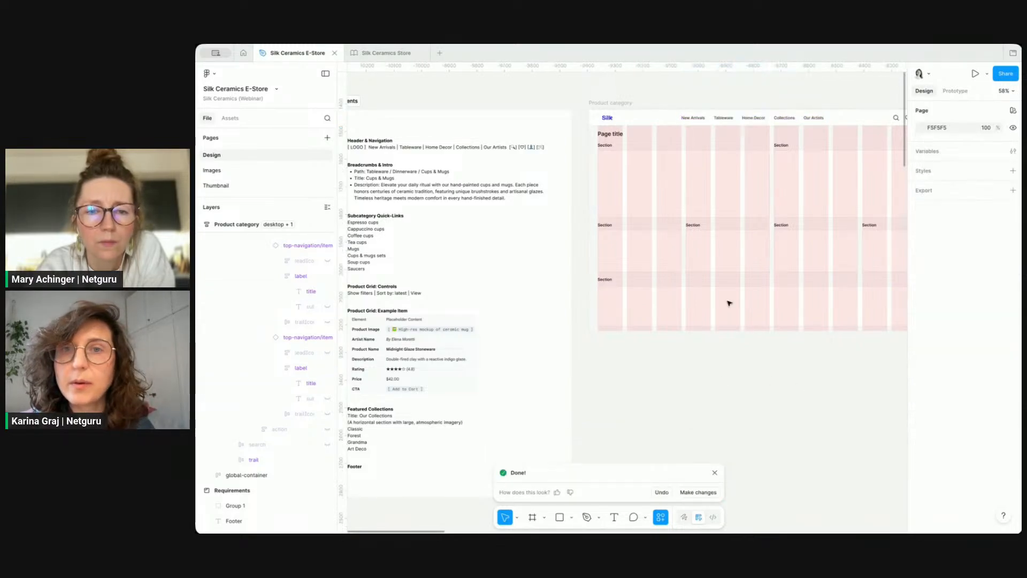
{"action": "scroll", "coordinate": [668, 136], "scroll_direction": "up", "scroll_amount": 3}
{"action": "left_click", "coordinate": [704, 108]}
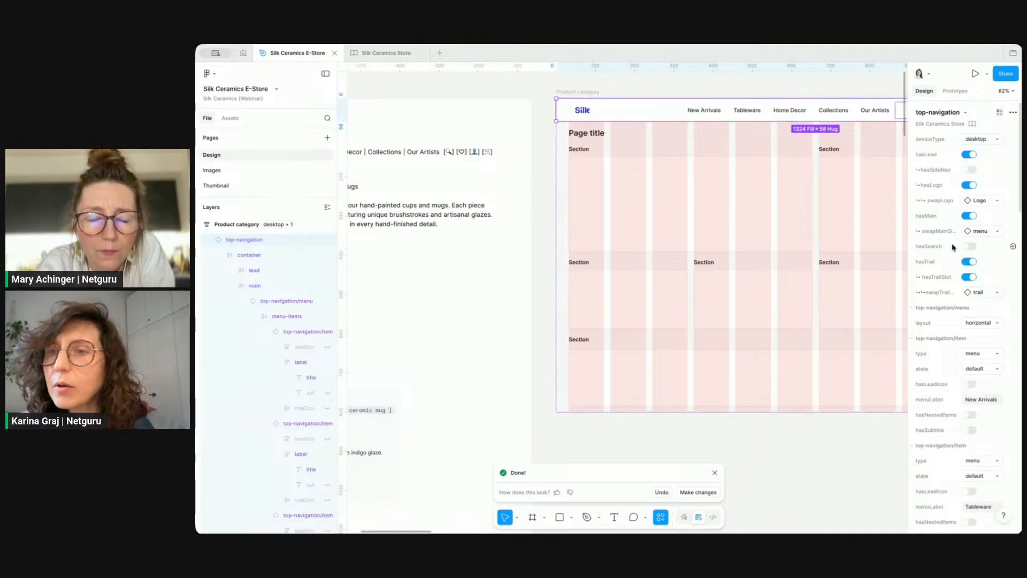
{"action": "scroll", "coordinate": [782, 231], "scroll_direction": "right", "scroll_amount": 2}
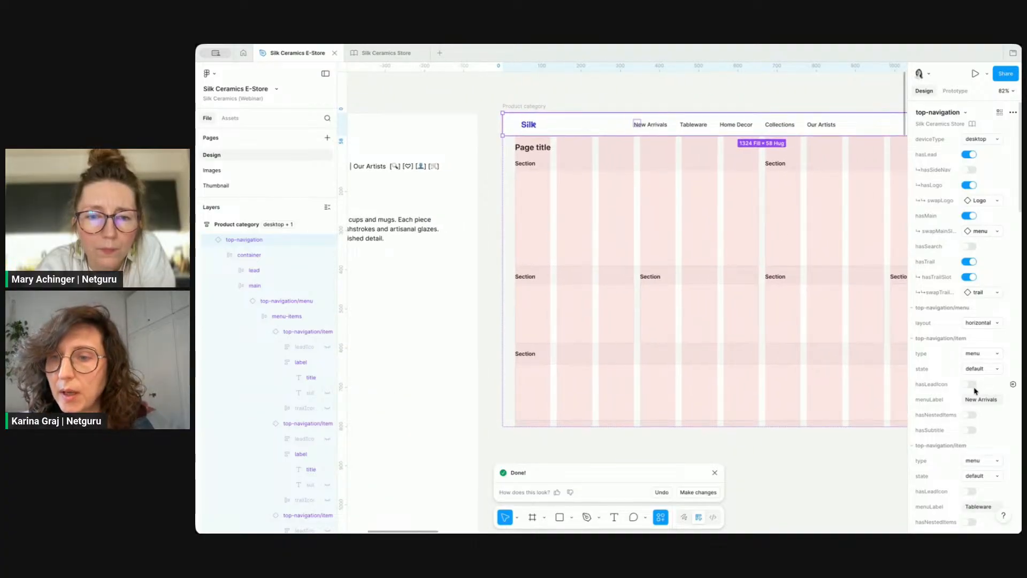
{"action": "left_click", "coordinate": [971, 415]}
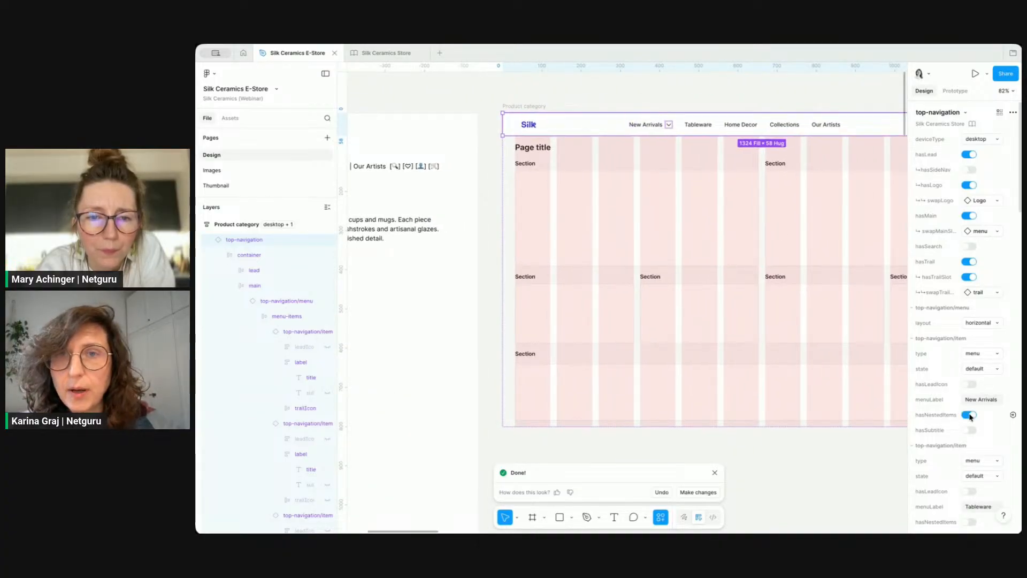
{"action": "scroll", "coordinate": [992, 431], "scroll_direction": "down", "scroll_amount": 3}
{"action": "left_click", "coordinate": [971, 435]}
{"action": "scroll", "coordinate": [977, 439], "scroll_direction": "down", "scroll_amount": 3}
{"action": "left_click", "coordinate": [972, 469]}
{"action": "scroll", "coordinate": [987, 471], "scroll_direction": "down", "scroll_amount": 3}
{"action": "left_click", "coordinate": [970, 478]}
{"action": "scroll", "coordinate": [929, 395], "scroll_direction": "down", "scroll_amount": 3}
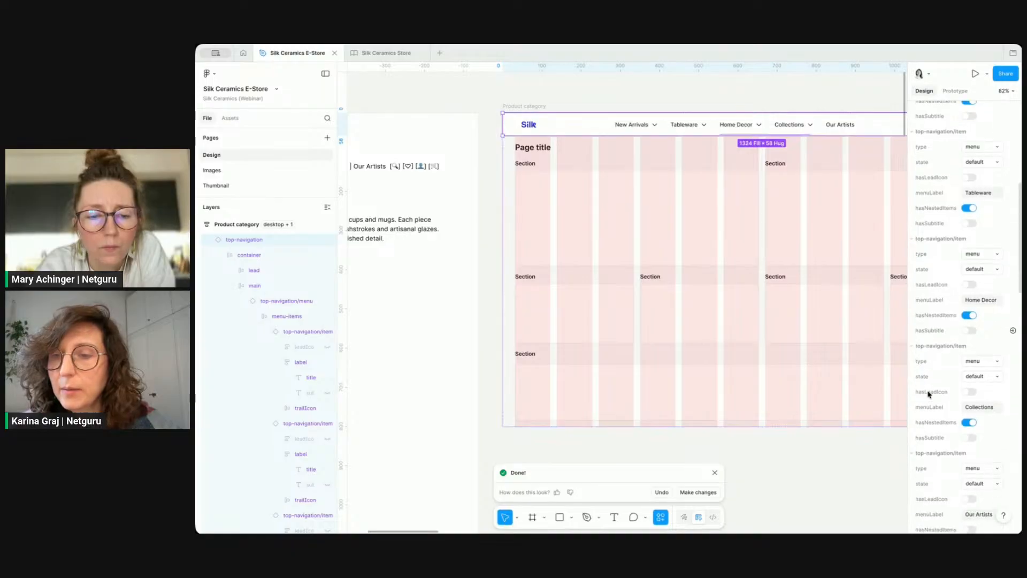
{"action": "left_click", "coordinate": [972, 463]}
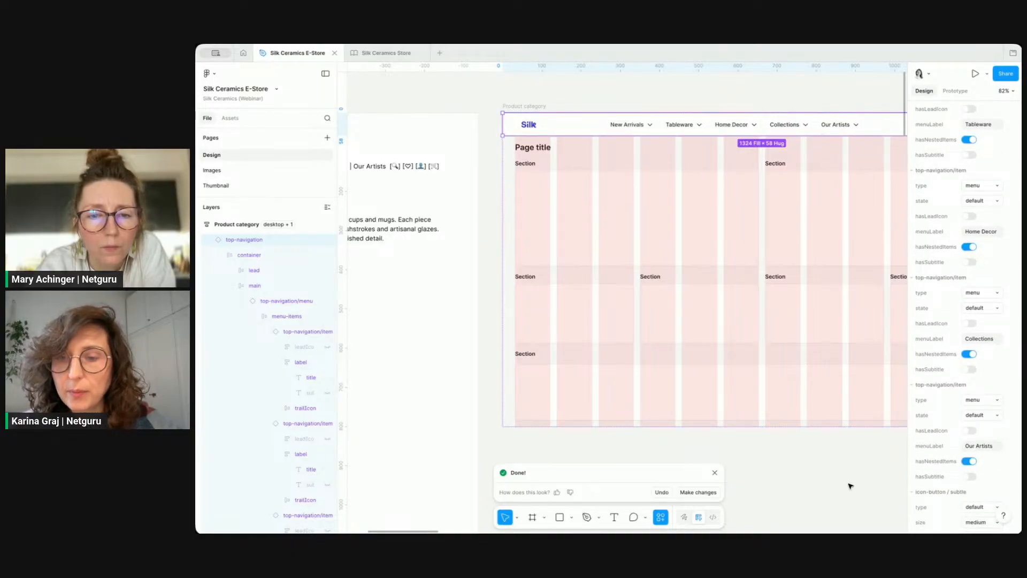
Step: Search the assets for 'bread' and place the desktop breadcrumb component on the canvas
{"action": "key", "text": "ctrl+backslash"}
{"action": "scroll", "coordinate": [850, 486], "scroll_direction": "right", "scroll_amount": 1}
{"action": "scroll", "coordinate": [851, 485], "scroll_direction": "right", "scroll_amount": 1}
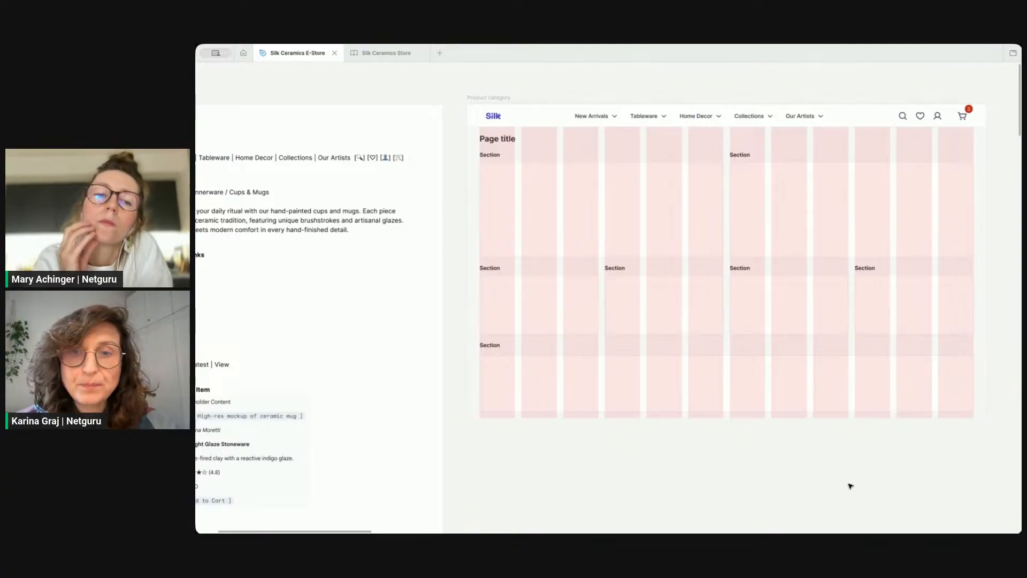
{"action": "scroll", "coordinate": [832, 487], "scroll_direction": "down", "scroll_amount": 5}
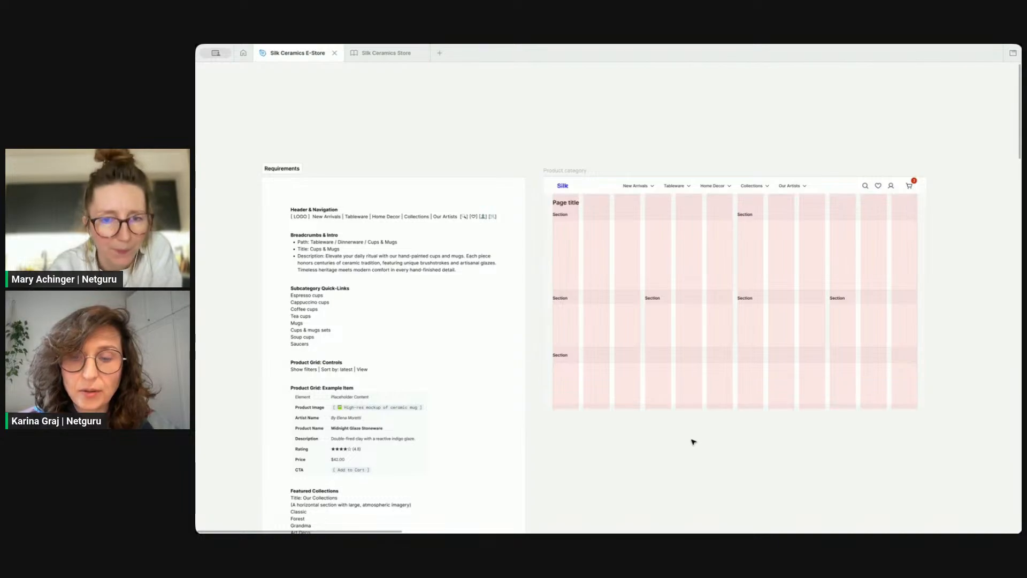
{"action": "key", "text": "ctrl+backslash"}
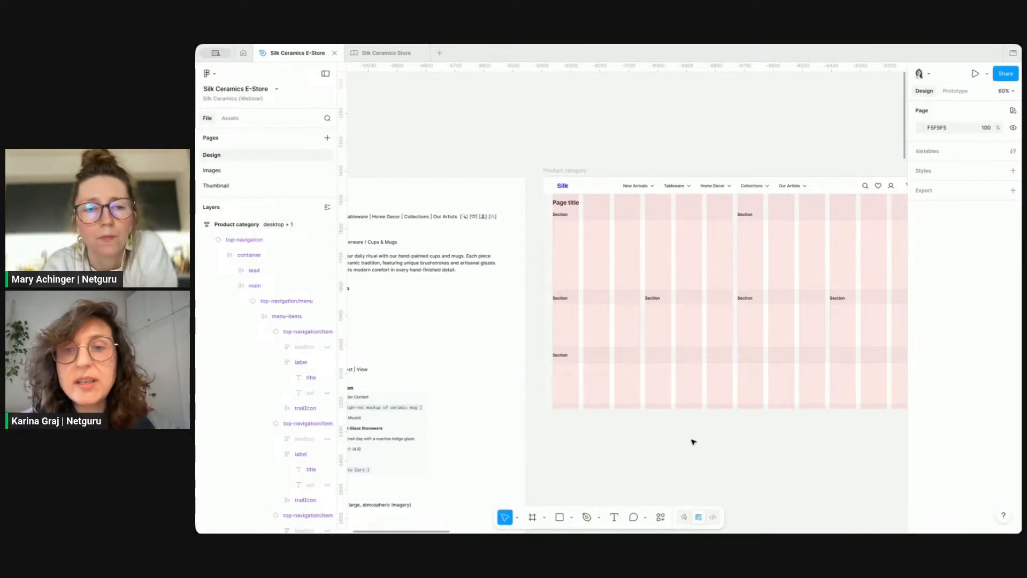
{"action": "left_click_drag", "start_coordinate": [259, 197], "coordinate": [259, 275]}
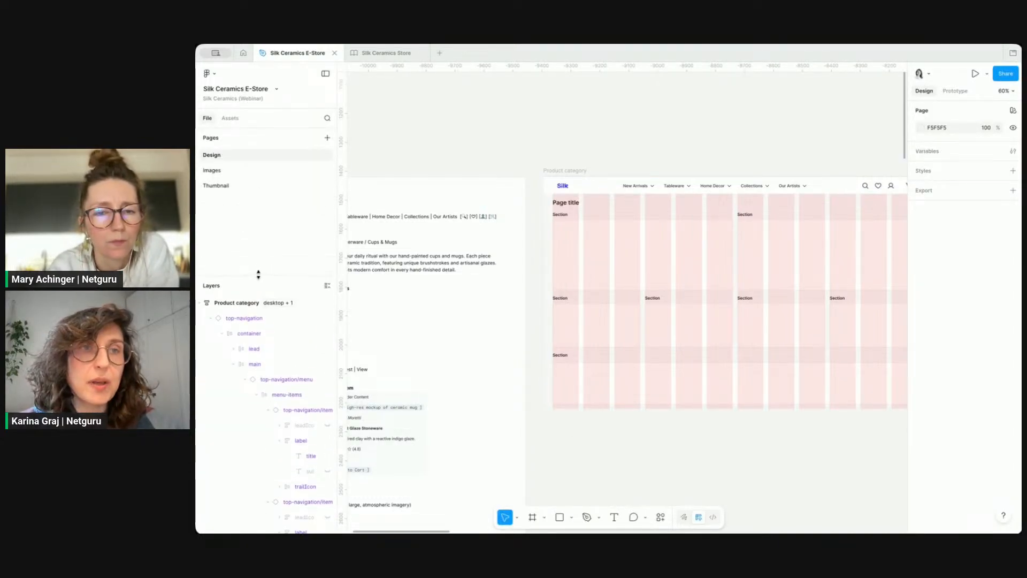
{"action": "left_click", "coordinate": [230, 118]}
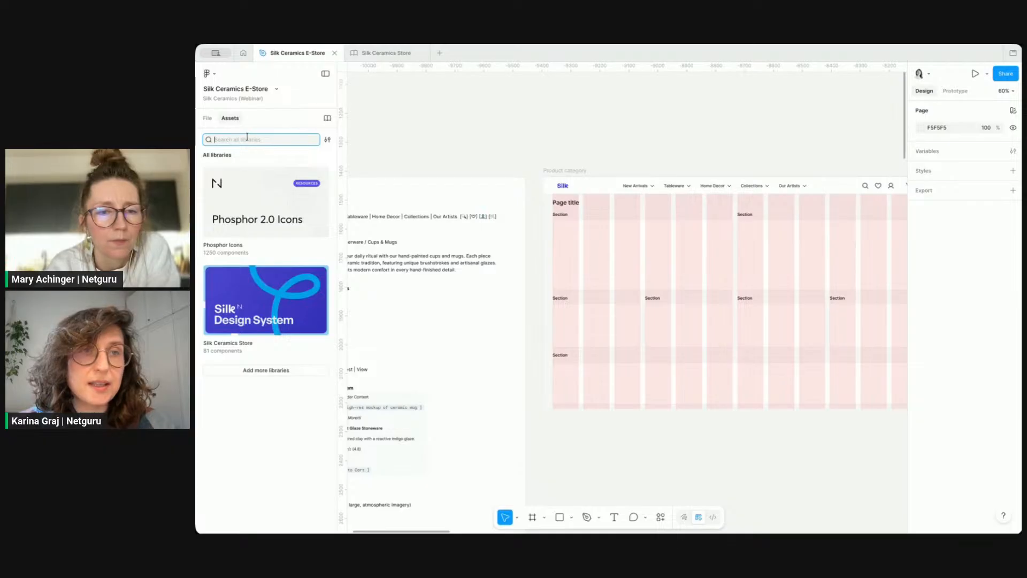
{"action": "type", "text": "bread"}
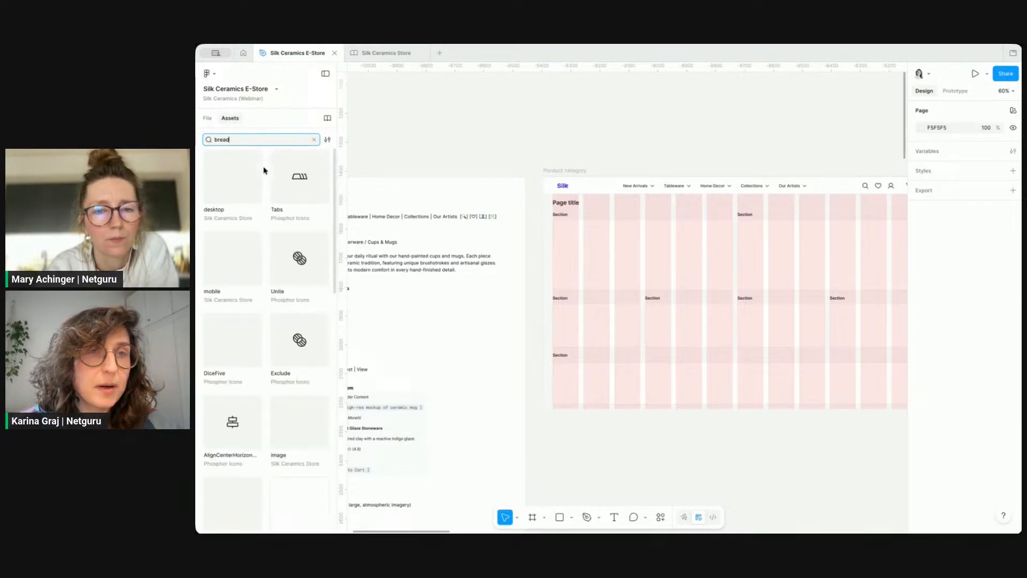
{"action": "left_click", "coordinate": [246, 193]}
{"action": "left_click_drag", "start_coordinate": [247, 192], "coordinate": [580, 145]}
Step: Replace the second and last breadcrumb link labels with Dinnerware and Cups & Mugs from the requirements text
{"action": "scroll", "coordinate": [565, 110], "scroll_direction": "up", "scroll_amount": 5}
{"action": "scroll", "coordinate": [564, 109], "scroll_direction": "up", "scroll_amount": 2}
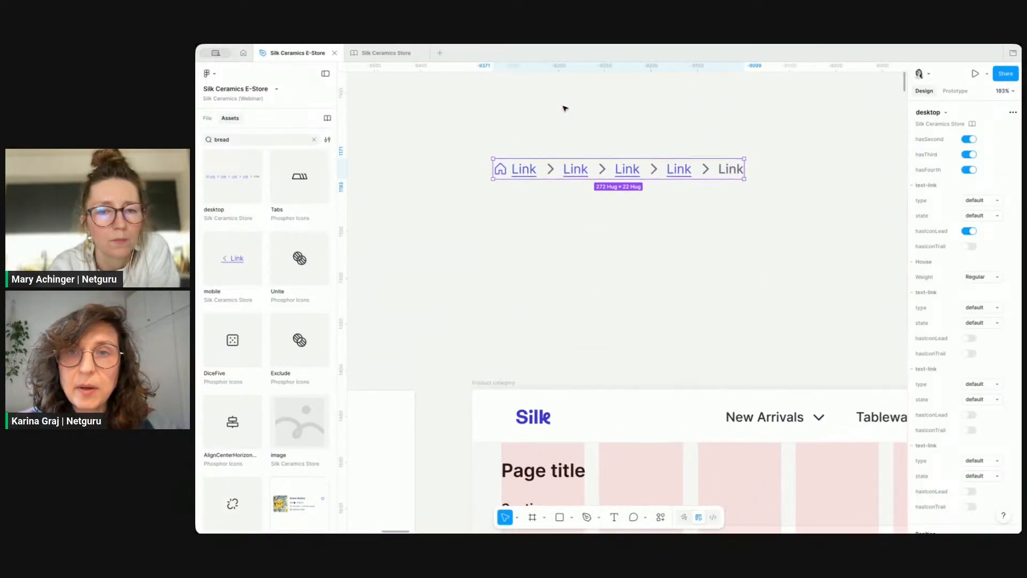
{"action": "scroll", "coordinate": [564, 110], "scroll_direction": "down", "scroll_amount": 5}
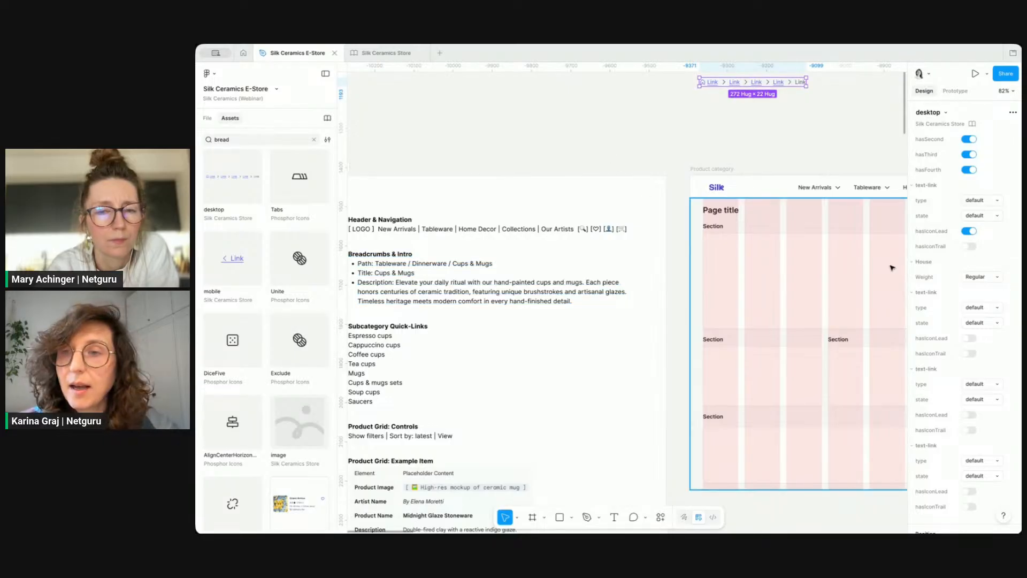
{"action": "double_click", "coordinate": [426, 263]}
{"action": "key", "text": "super+c"}
{"action": "double_click", "coordinate": [734, 83]}
{"action": "key", "text": "super+v"}
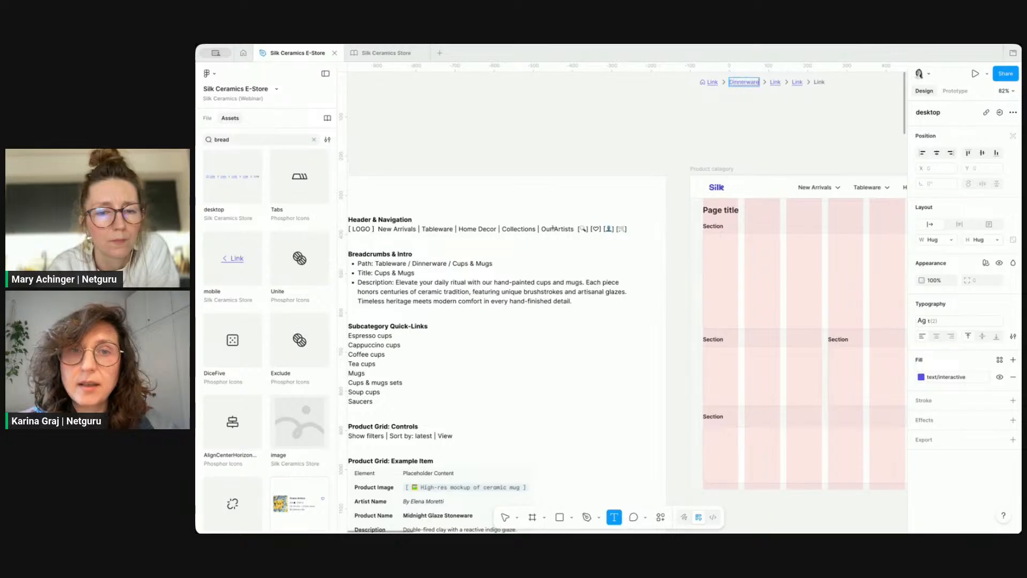
{"action": "left_click", "coordinate": [473, 263]}
{"action": "left_click_drag", "start_coordinate": [453, 263], "coordinate": [497, 263]}
{"action": "key", "text": "super+c"}
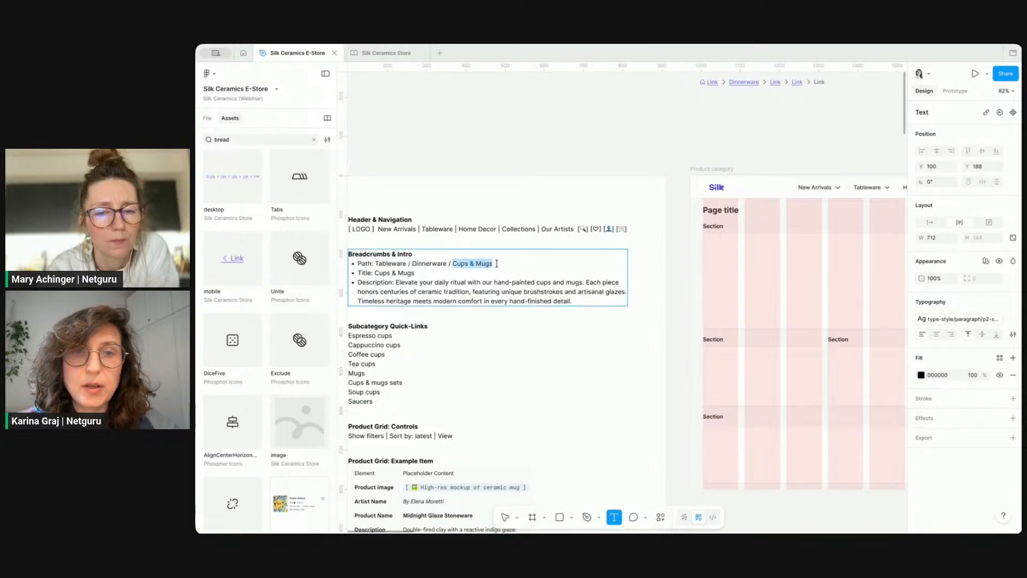
{"action": "double_click", "coordinate": [819, 82]}
{"action": "key", "text": "super+v"}
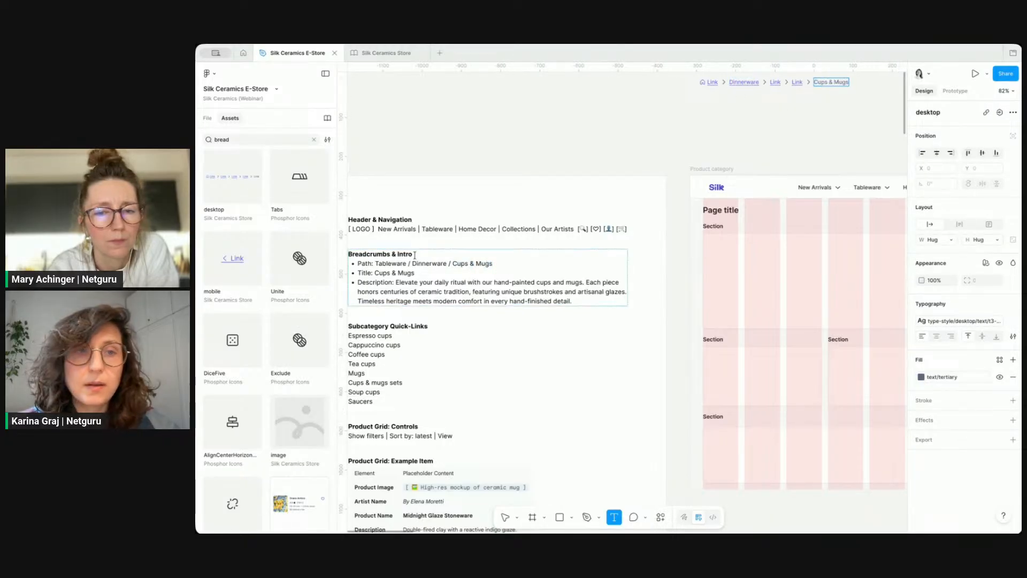
Step: Copy Tableware from the requirements path and paste it into the first breadcrumb link
{"action": "left_click", "coordinate": [395, 264]}
{"action": "double_click", "coordinate": [390, 263]}
{"action": "key", "text": "super+c"}
{"action": "double_click", "coordinate": [712, 82]}
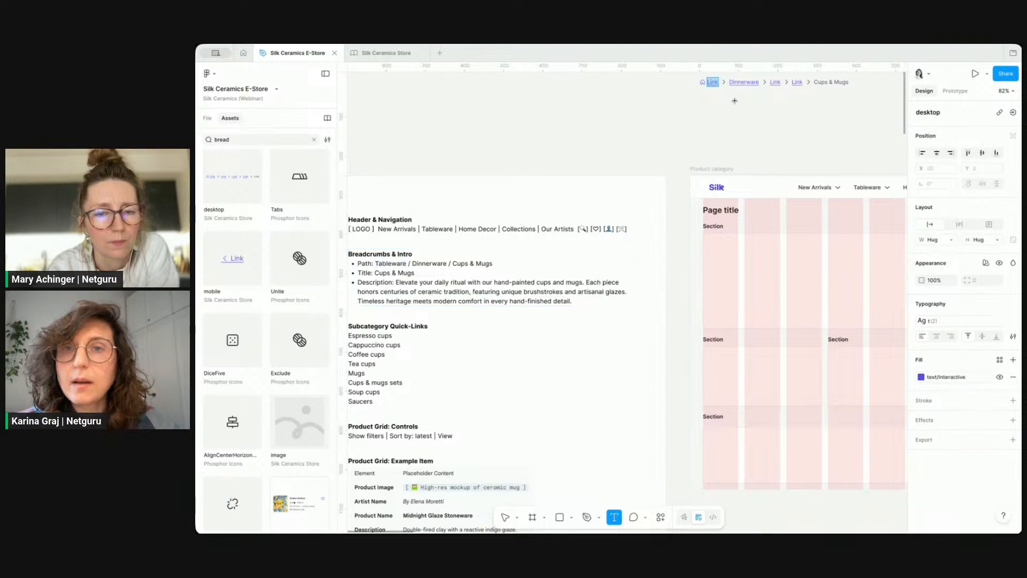
{"action": "key", "text": "super+v"}
Step: Turn off the breadcrumb's third and fourth links and its leading home icon
{"action": "left_click", "coordinate": [752, 116]}
{"action": "scroll", "coordinate": [752, 115], "scroll_direction": "up", "scroll_amount": 1}
{"action": "scroll", "coordinate": [752, 115], "scroll_direction": "right", "scroll_amount": 1}
{"action": "left_click", "coordinate": [764, 116]}
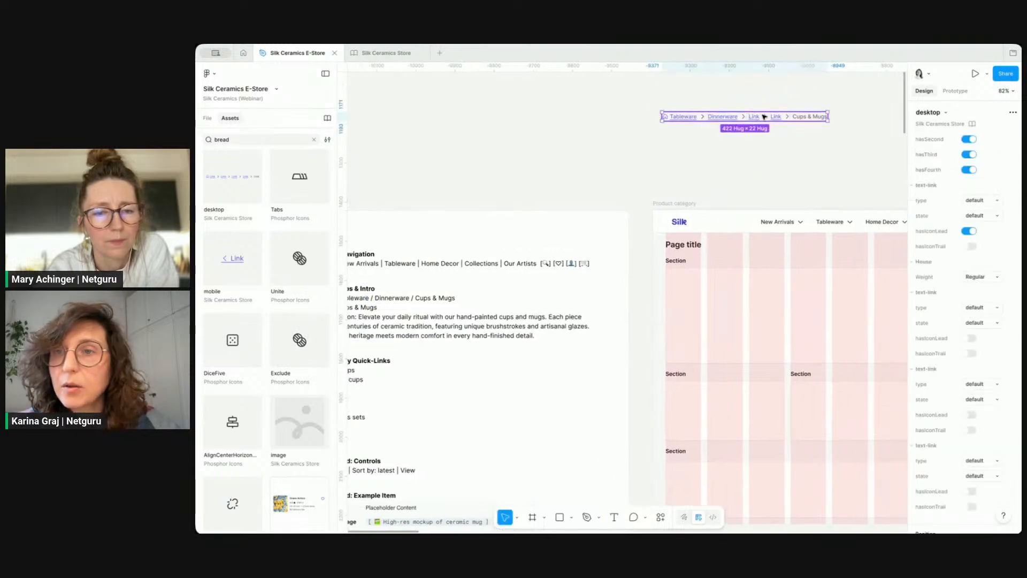
{"action": "left_click", "coordinate": [970, 154]}
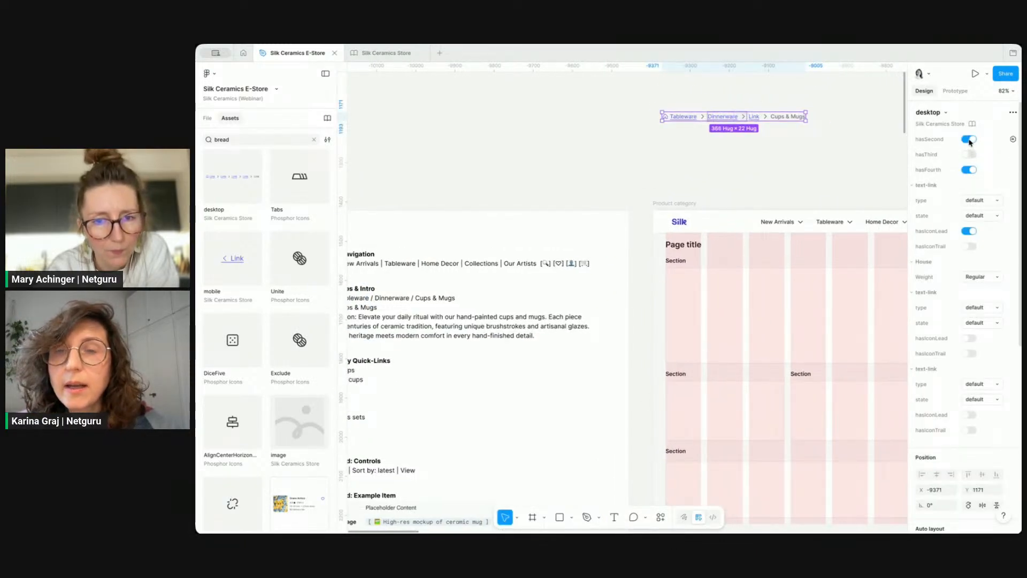
{"action": "left_click", "coordinate": [970, 170]}
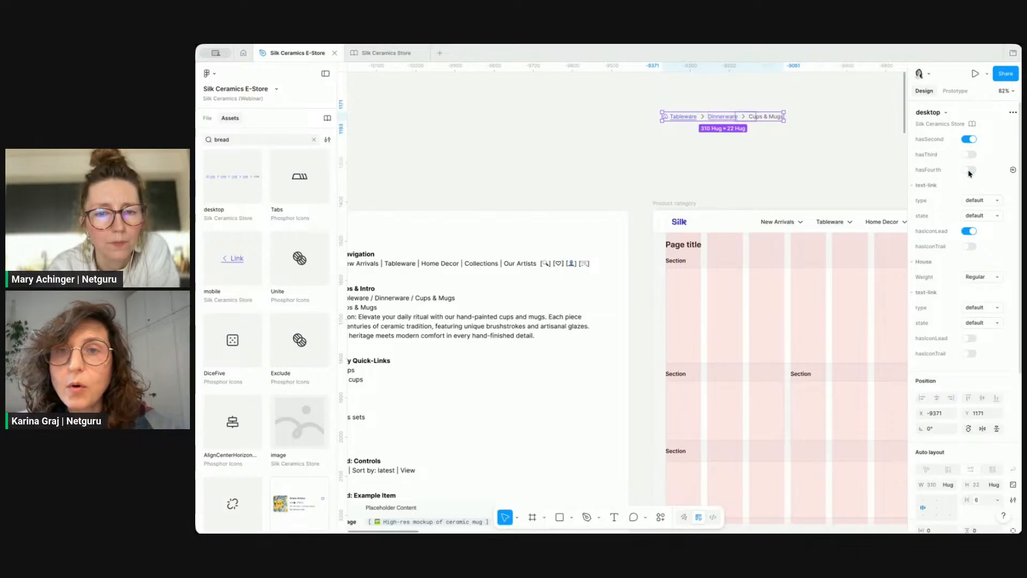
{"action": "left_click", "coordinate": [969, 231]}
Step: Move the breadcrumb into the Product category page below the top navigation and delete the Page title text
{"action": "left_click", "coordinate": [768, 149]}
{"action": "scroll", "coordinate": [768, 150], "scroll_direction": "right", "scroll_amount": 1}
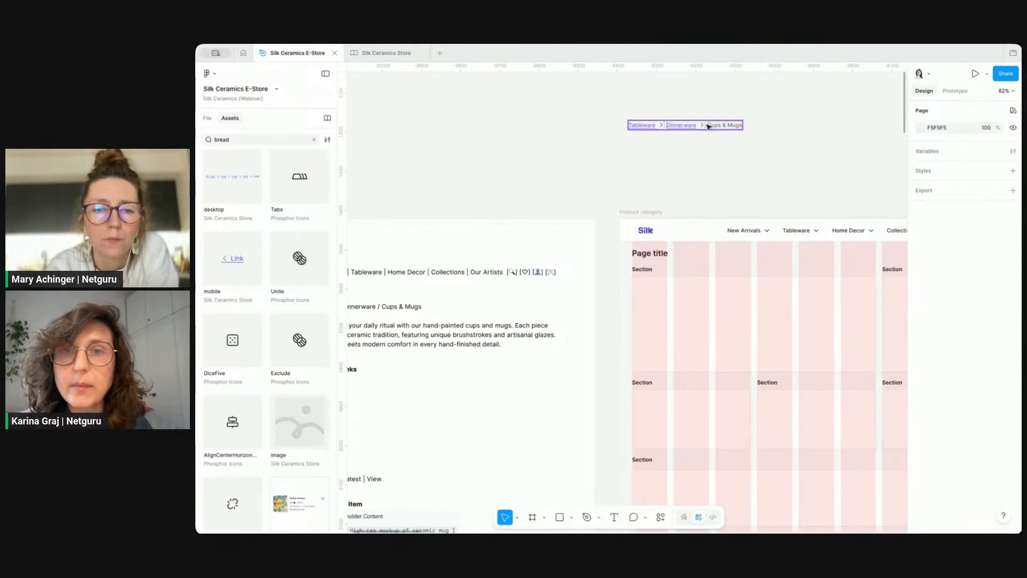
{"action": "left_click", "coordinate": [708, 127]}
{"action": "left_click_drag", "start_coordinate": [708, 127], "coordinate": [712, 259]}
{"action": "left_click", "coordinate": [661, 256]}
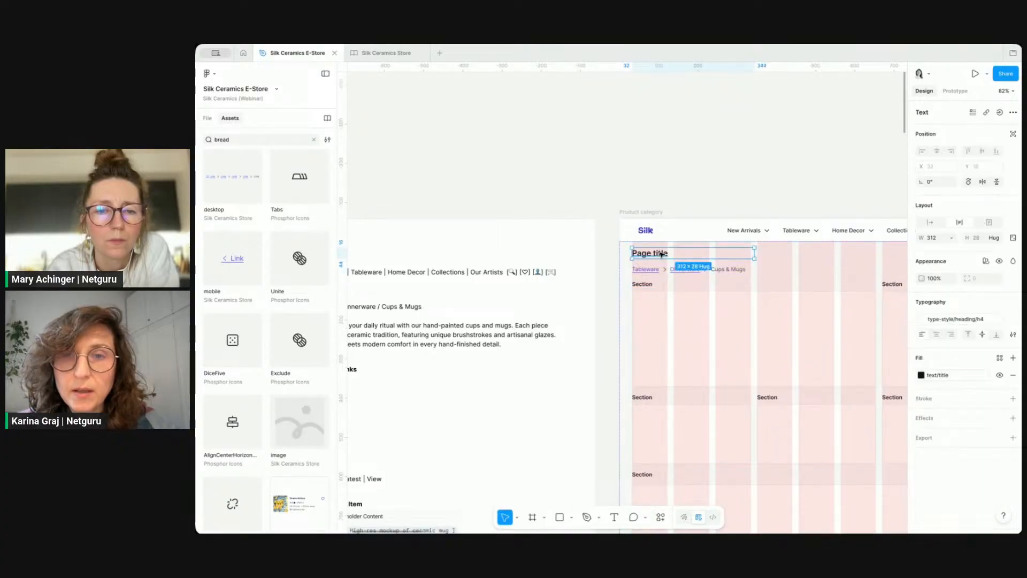
{"action": "key", "text": "Delete"}
Step: Set the page content frame's layout guide to the desktop&tablet/L-margin M-gutter style
{"action": "scroll", "coordinate": [661, 255], "scroll_direction": "right", "scroll_amount": 1}
{"action": "left_click", "coordinate": [664, 228]}
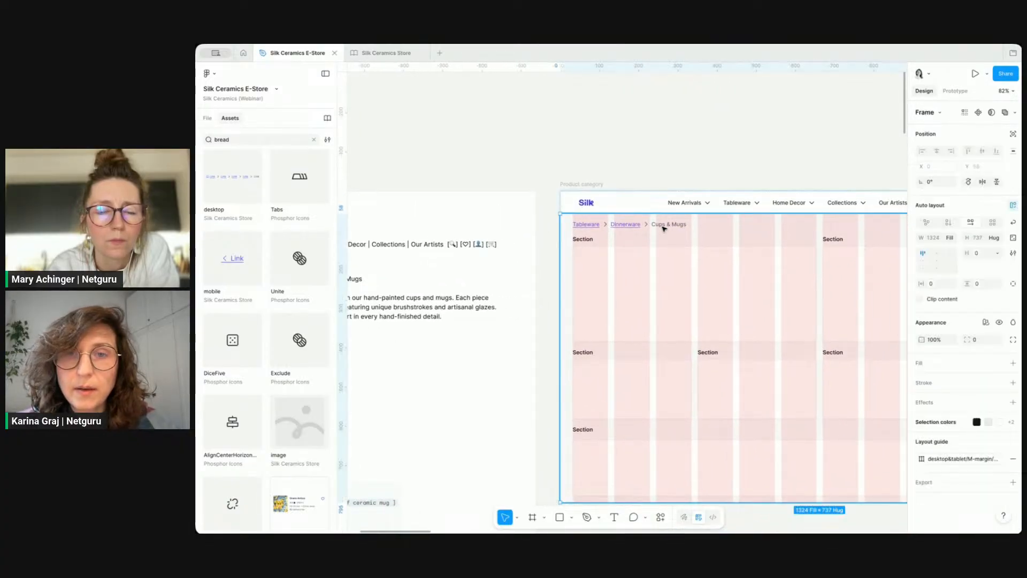
{"action": "left_click", "coordinate": [973, 459]}
{"action": "scroll", "coordinate": [860, 484], "scroll_direction": "down", "scroll_amount": 4}
{"action": "scroll", "coordinate": [867, 508], "scroll_direction": "down", "scroll_amount": 1}
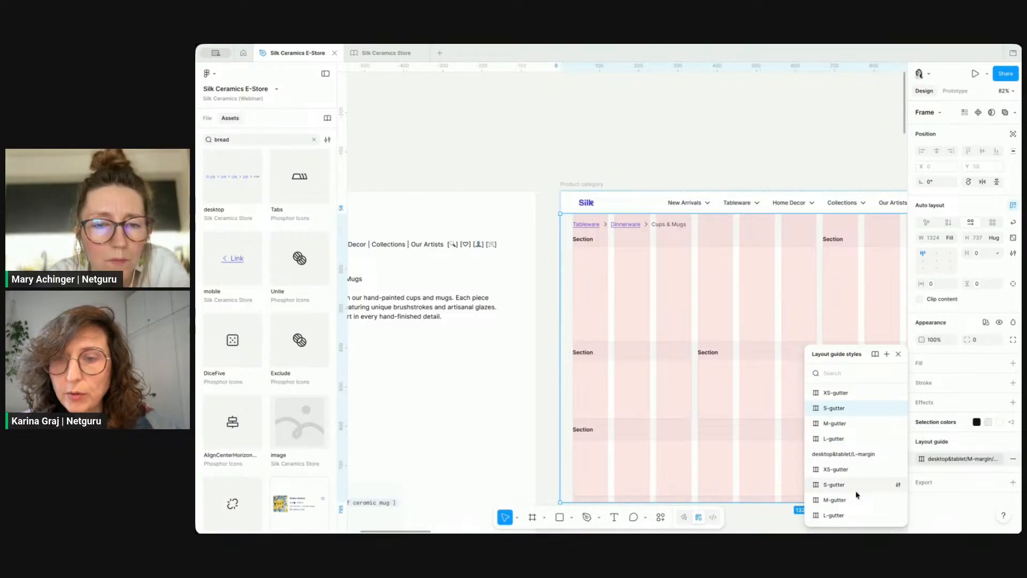
{"action": "left_click", "coordinate": [836, 499]}
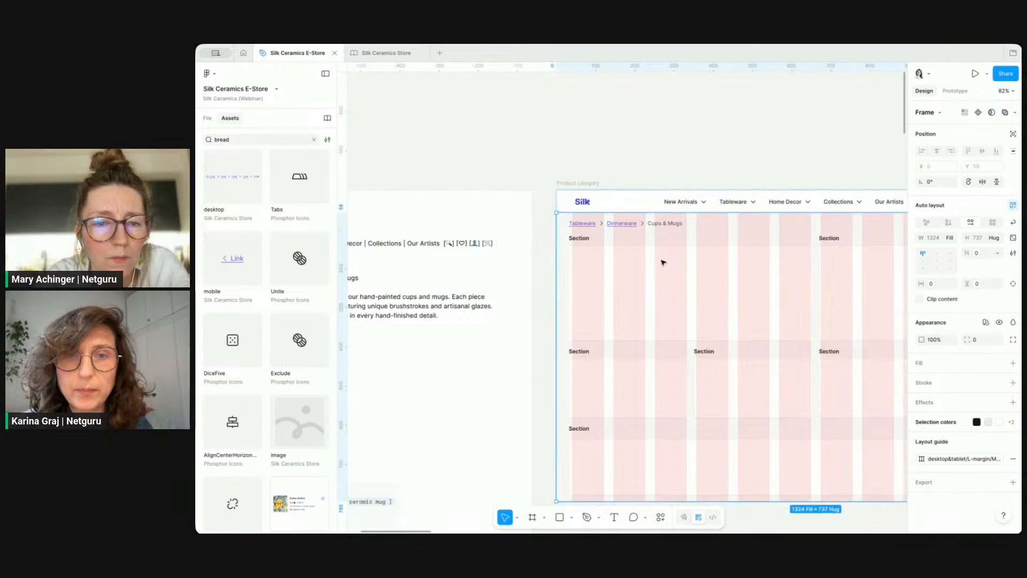
Step: Set the content frame's horizontal padding to the layout margin L variable (40)
{"action": "scroll", "coordinate": [663, 261], "scroll_direction": "right", "scroll_amount": 3}
{"action": "scroll", "coordinate": [662, 261], "scroll_direction": "down", "scroll_amount": 1}
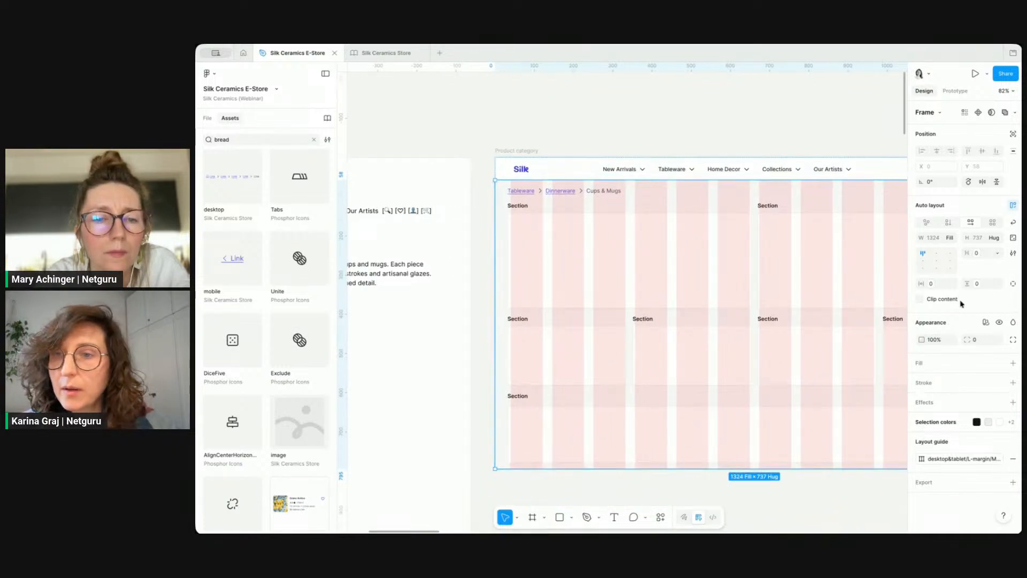
{"action": "double_click", "coordinate": [791, 267]}
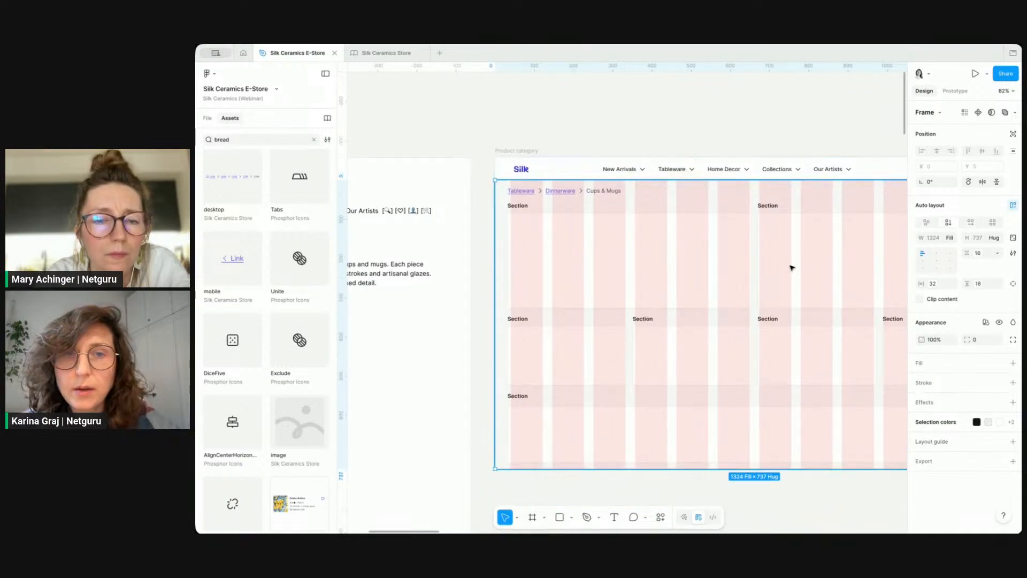
{"action": "left_click", "coordinate": [936, 284]}
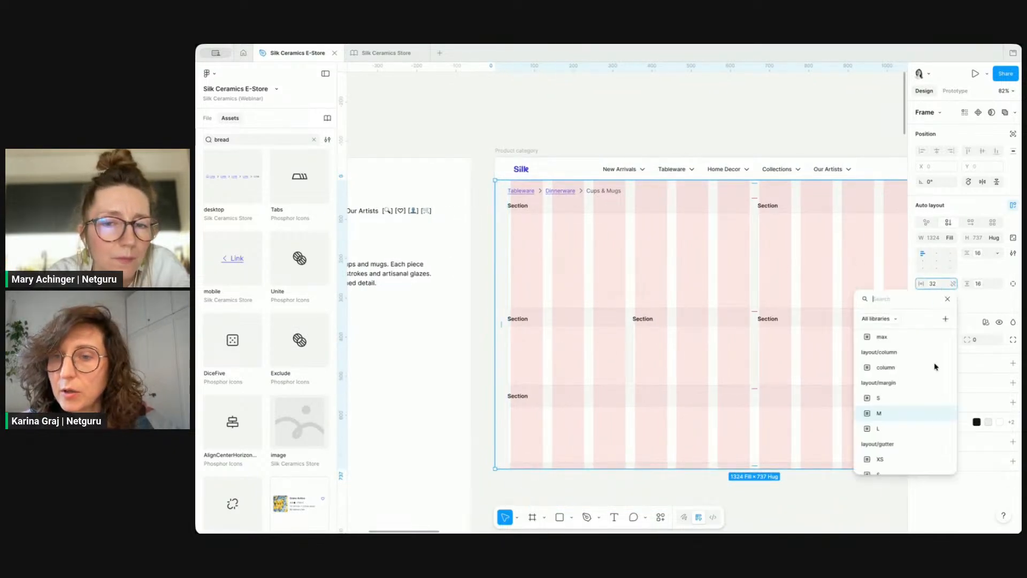
{"action": "left_click", "coordinate": [931, 427]}
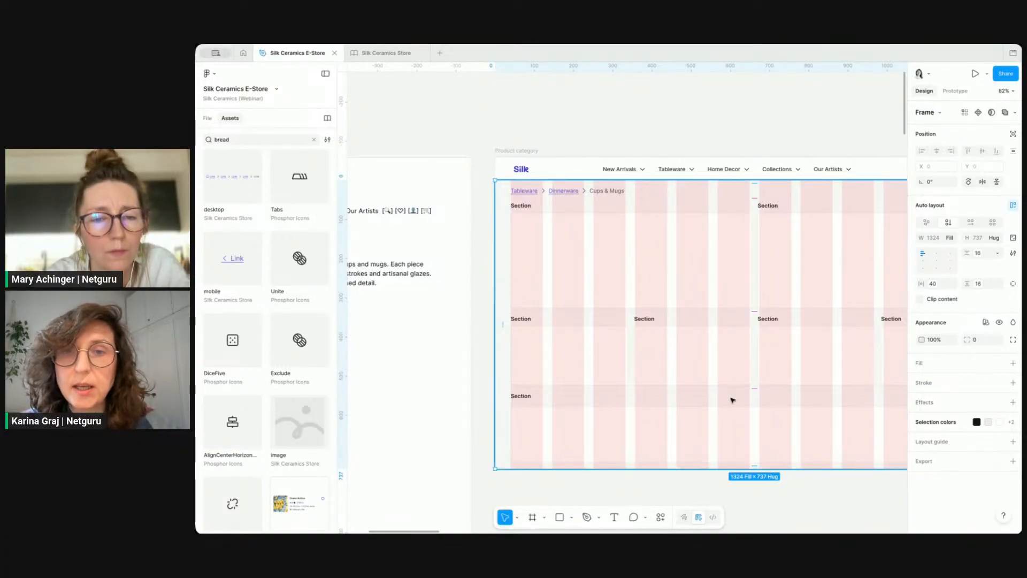
Step: Set the breadcrumb container's gap to 0 and its bottom padding to the spacing: 2rem variable
{"action": "scroll", "coordinate": [731, 401], "scroll_direction": "right", "scroll_amount": 2}
{"action": "scroll", "coordinate": [730, 402], "scroll_direction": "down", "scroll_amount": 1}
{"action": "scroll", "coordinate": [746, 443], "scroll_direction": "right", "scroll_amount": 1}
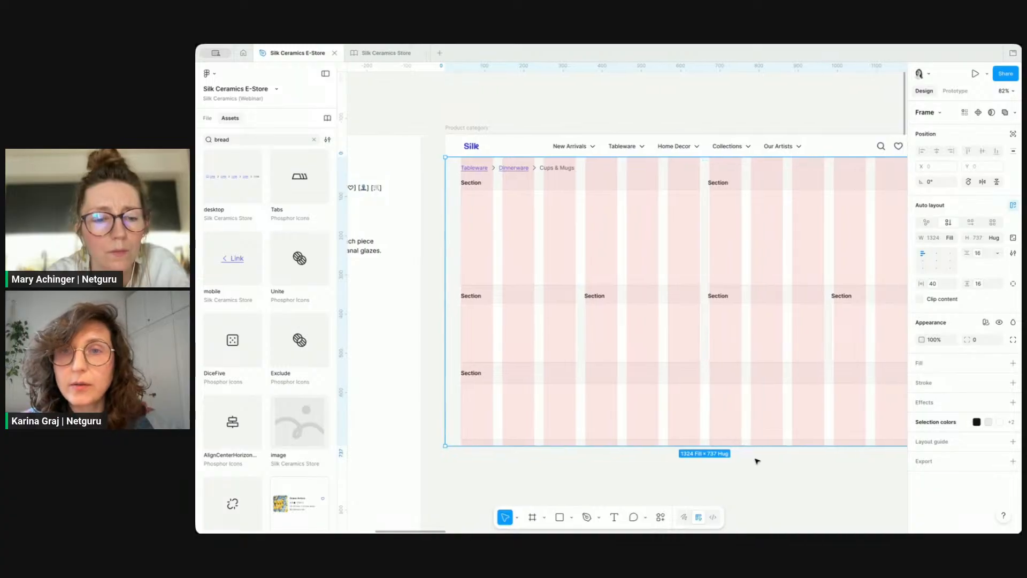
{"action": "left_click", "coordinate": [544, 171]}
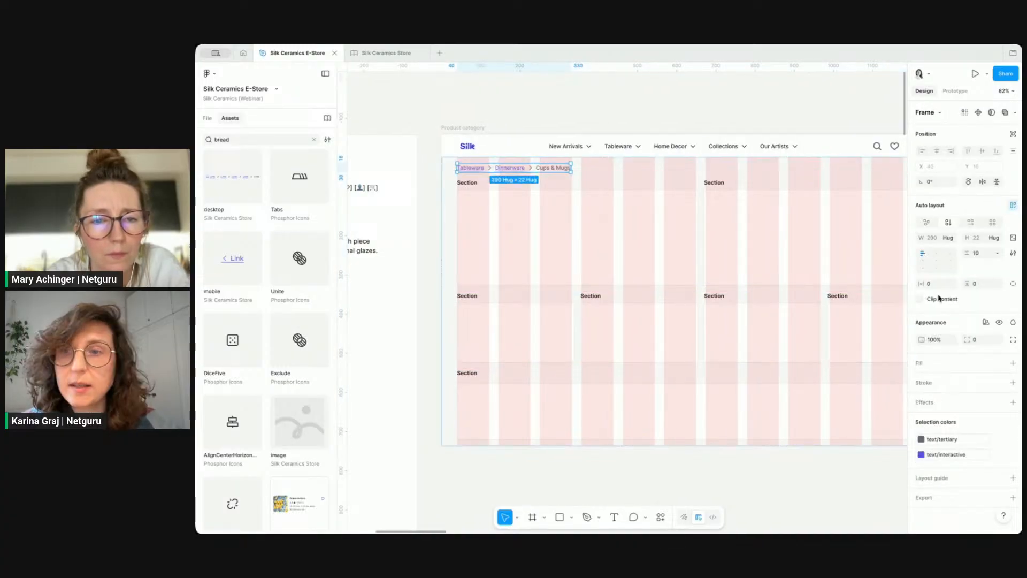
{"action": "left_click", "coordinate": [988, 257]}
{"action": "type", "text": "0"}
{"action": "left_click", "coordinate": [997, 283]}
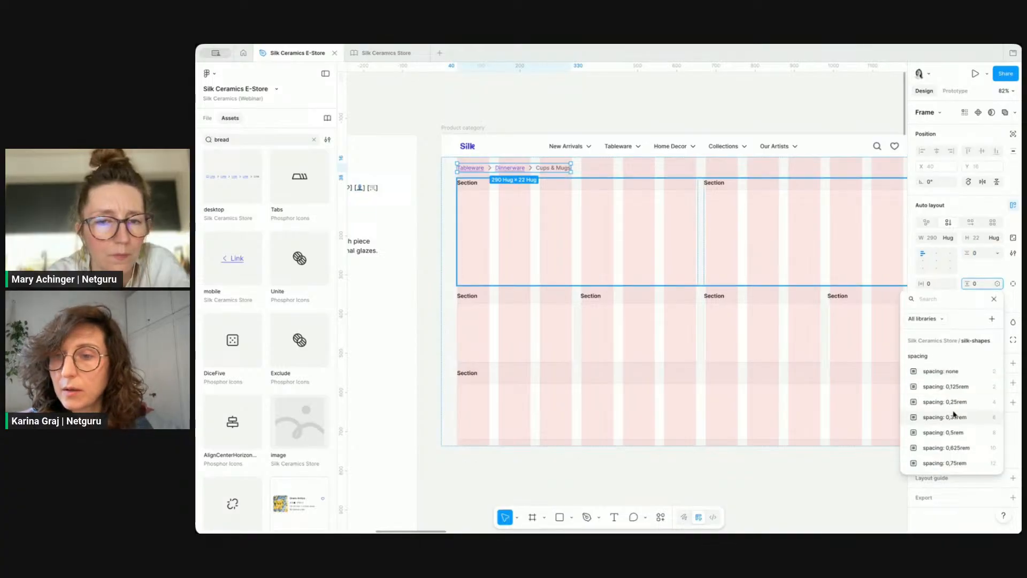
{"action": "scroll", "coordinate": [955, 415], "scroll_direction": "down", "scroll_amount": 1}
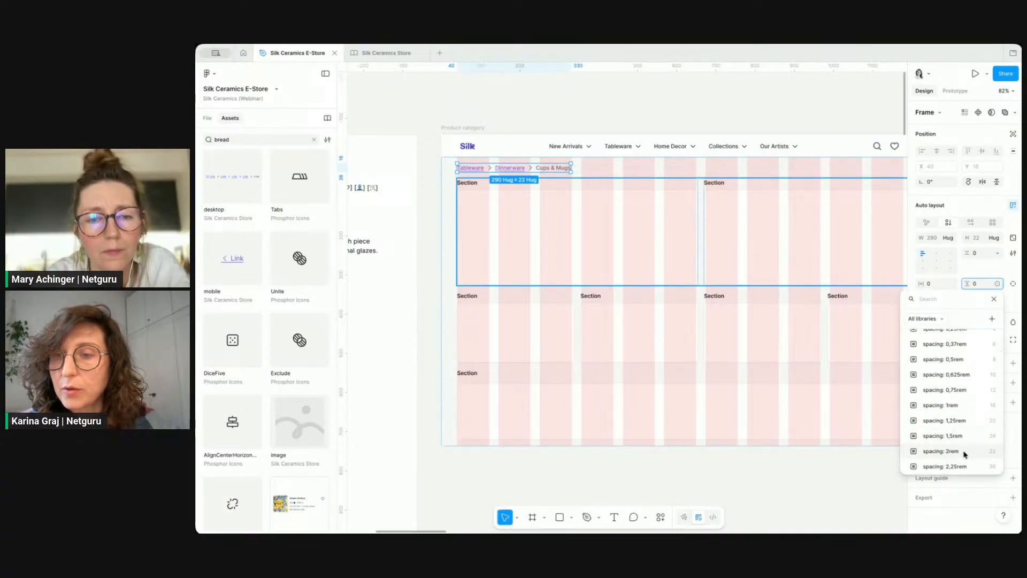
{"action": "left_click", "coordinate": [962, 452]}
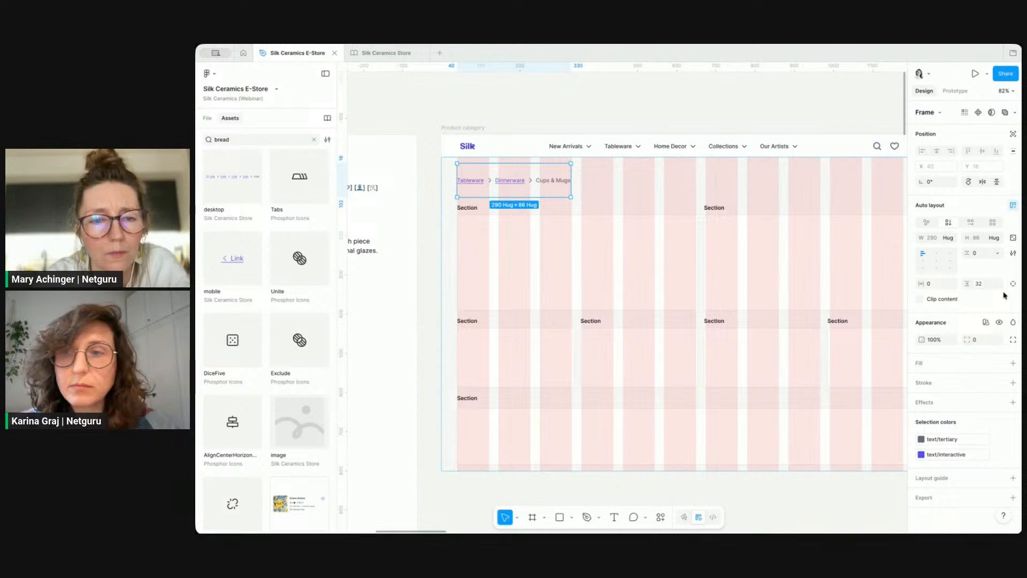
Step: Bind the breadcrumb container's horizontal padding to the spacing: none variable
{"action": "left_click", "coordinate": [951, 284]}
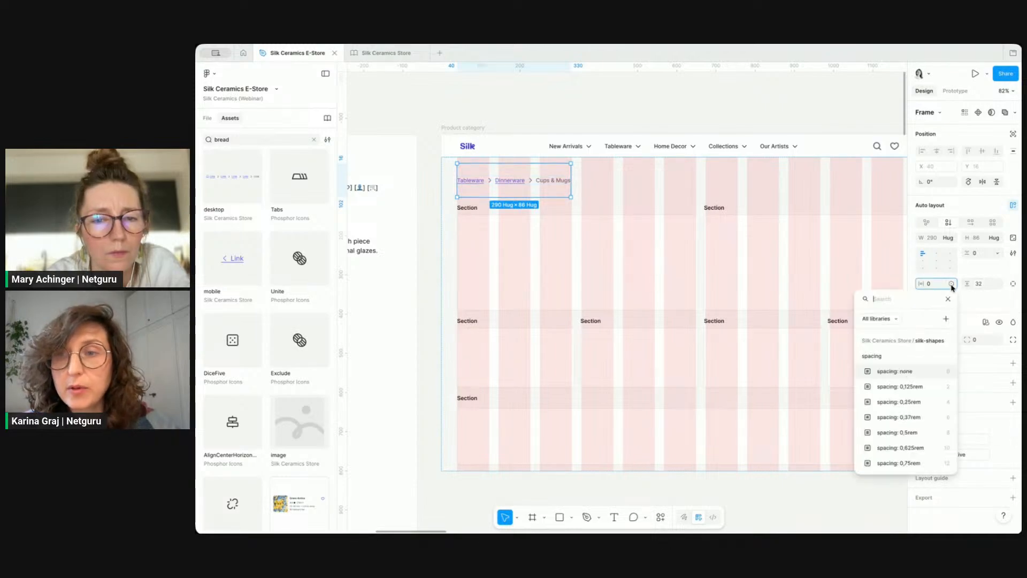
{"action": "left_click", "coordinate": [910, 373]}
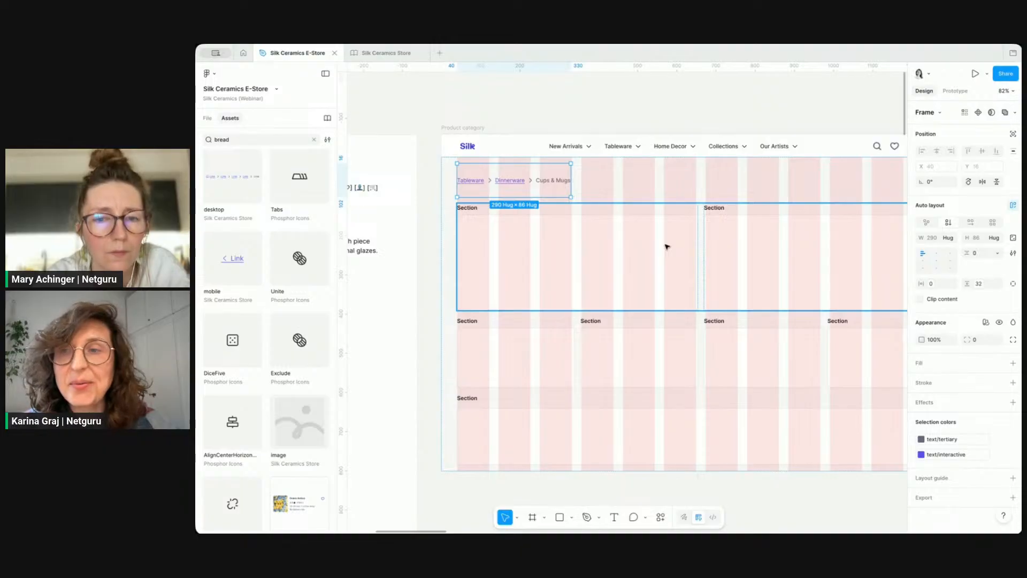
{"action": "left_click", "coordinate": [977, 285]}
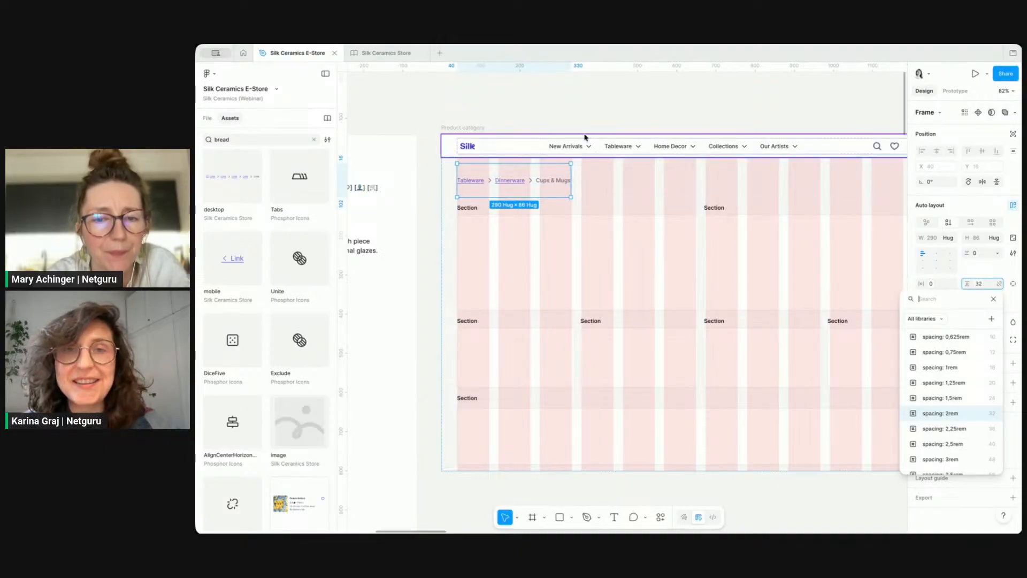
{"action": "left_click", "coordinate": [449, 214]}
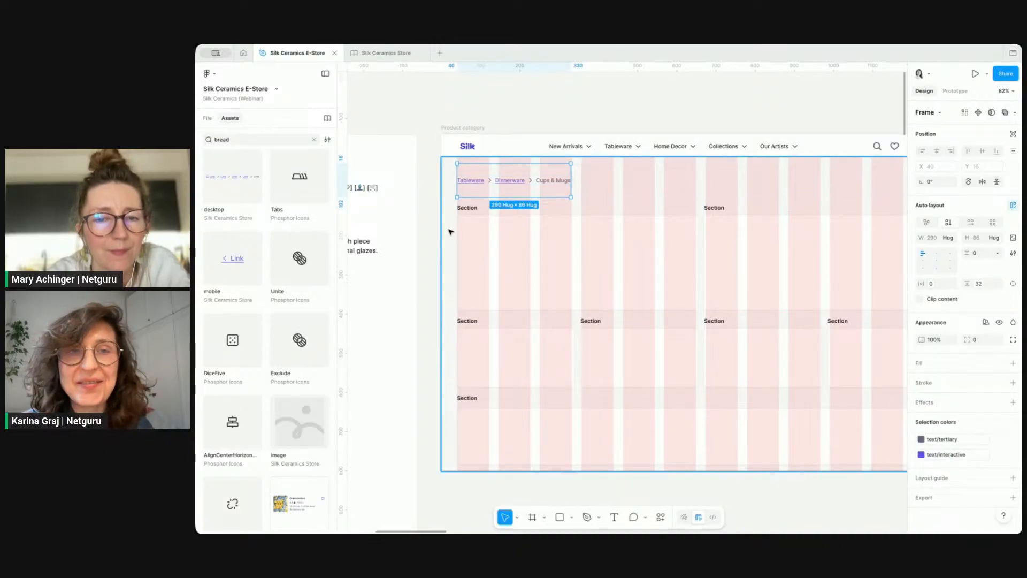
Step: Set the page content frame's gap to 0
{"action": "left_click", "coordinate": [452, 231]}
{"action": "double_click", "coordinate": [643, 194]}
{"action": "left_click", "coordinate": [979, 255]}
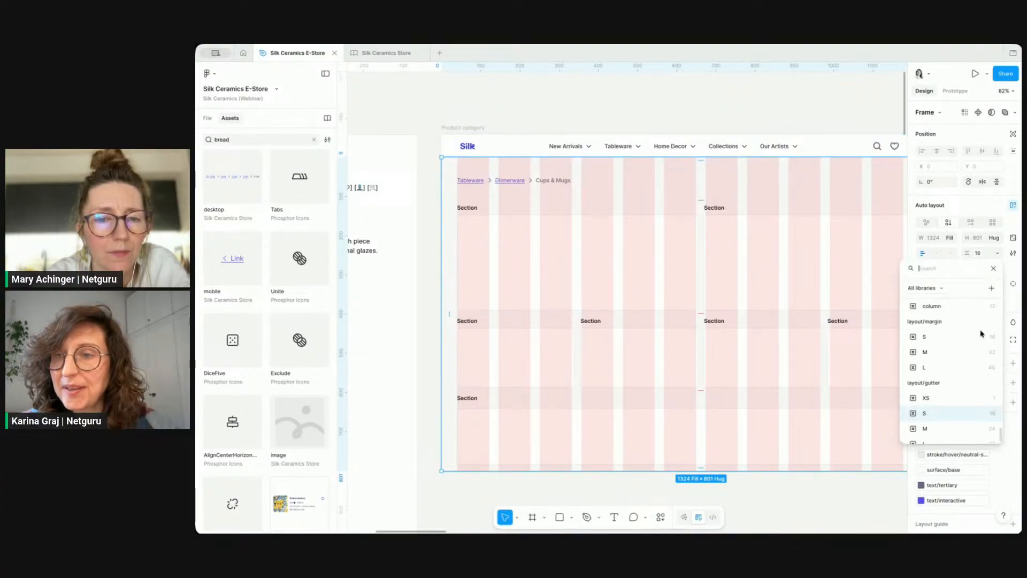
{"action": "left_click", "coordinate": [988, 255]}
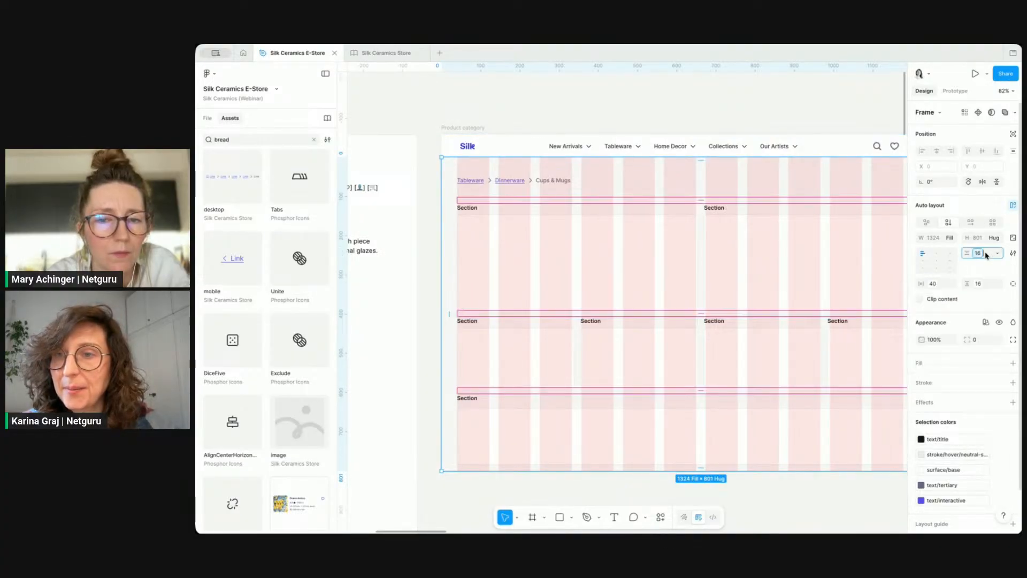
{"action": "type", "text": "0"}
{"action": "key", "text": "Return"}
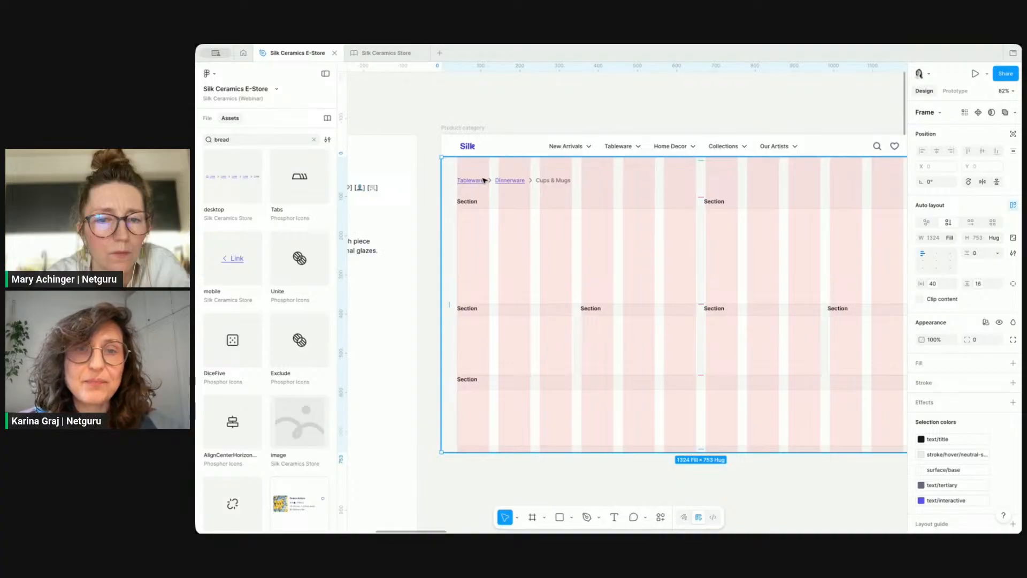
Step: Bind the page content frame's bottom padding to the spacing: none variable
{"action": "left_click", "coordinate": [484, 180]}
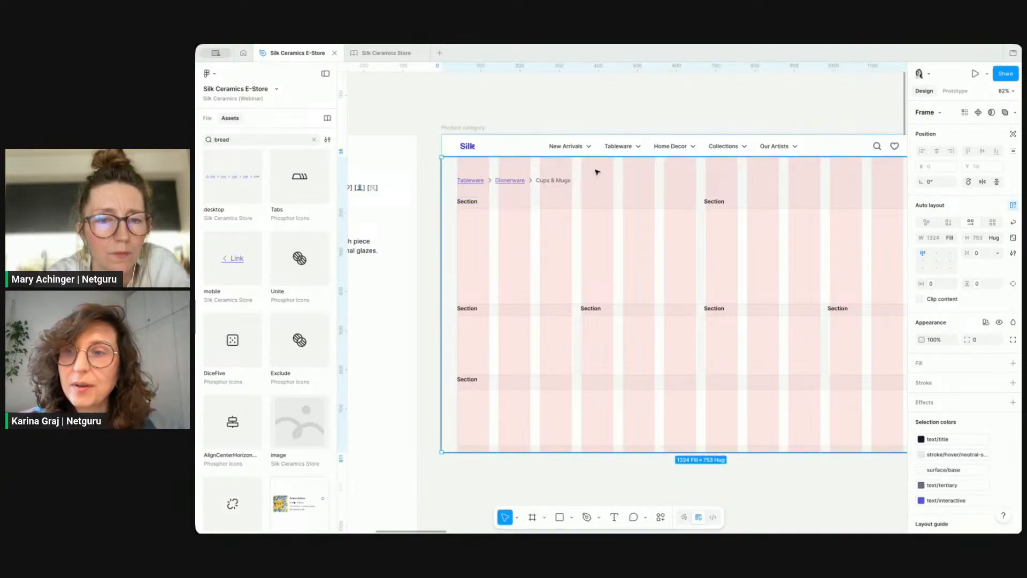
{"action": "double_click", "coordinate": [724, 230]}
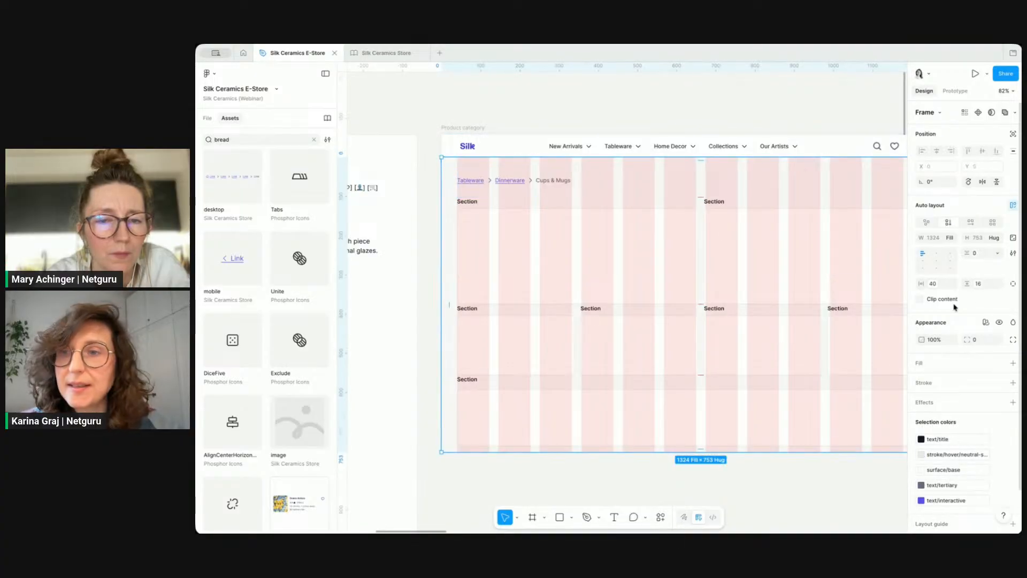
{"action": "left_click", "coordinate": [979, 286]}
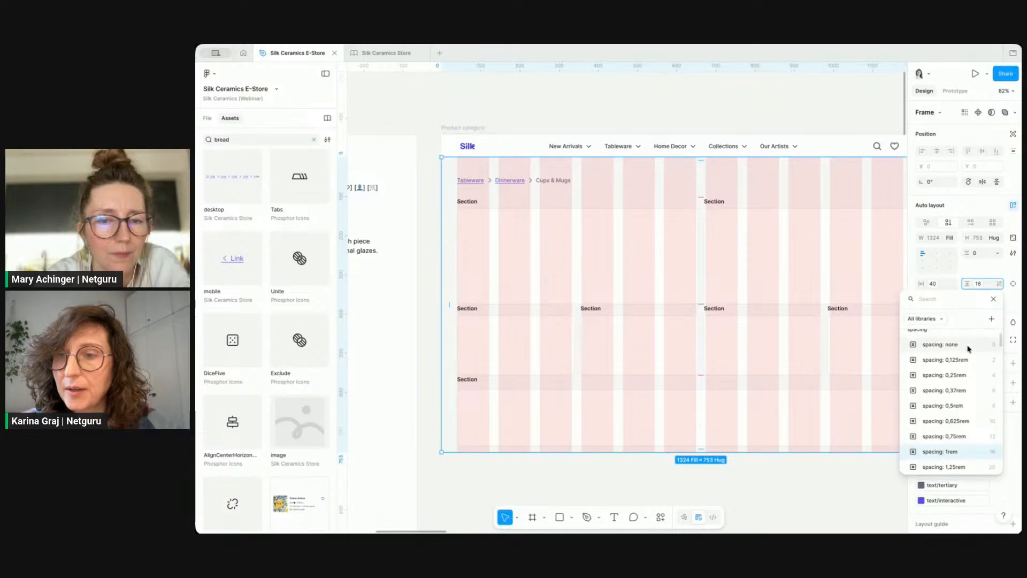
{"action": "left_click", "coordinate": [938, 339]}
{"action": "left_click", "coordinate": [577, 99]}
Step: Review the Breadcrumbs & Intro requirements alongside the breadcrumb on the page
{"action": "scroll", "coordinate": [643, 224], "scroll_direction": "down", "scroll_amount": 1}
{"action": "scroll", "coordinate": [644, 224], "scroll_direction": "right", "scroll_amount": 1}
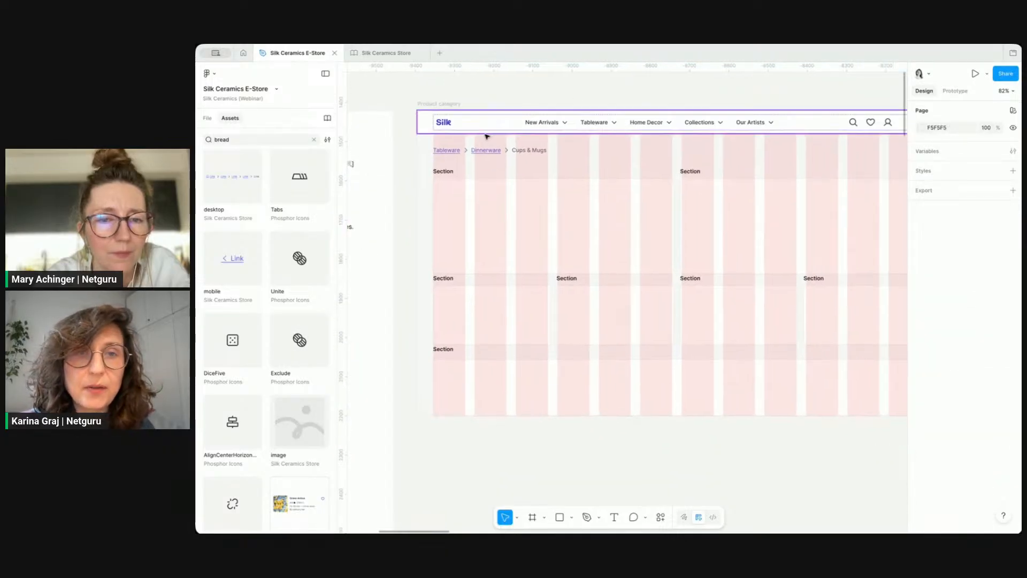
{"action": "left_click", "coordinate": [495, 150]}
{"action": "double_click", "coordinate": [496, 150]}
{"action": "scroll", "coordinate": [496, 150], "scroll_direction": "down", "scroll_amount": 3}
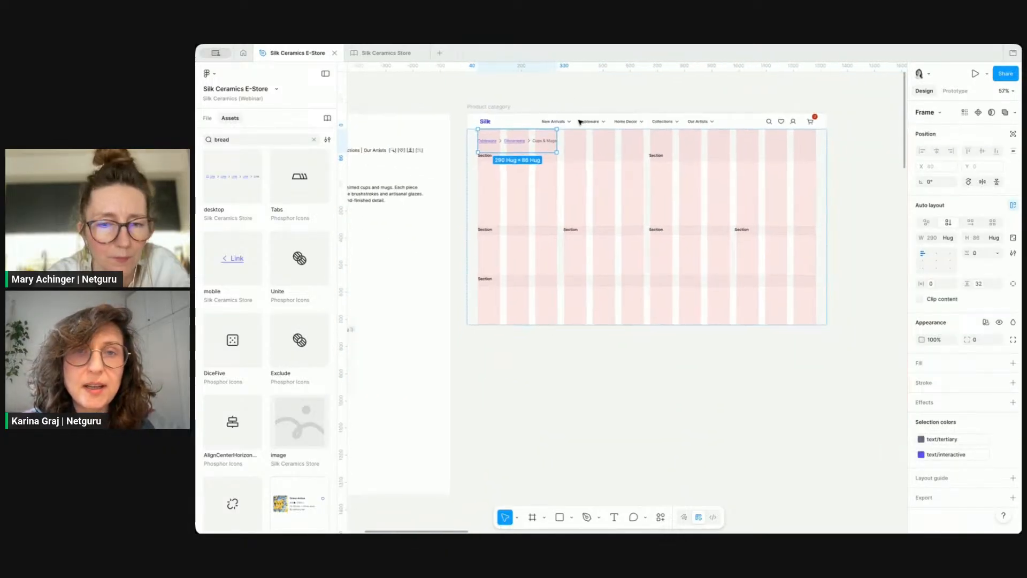
{"action": "scroll", "coordinate": [455, 166], "scroll_direction": "left", "scroll_amount": 4}
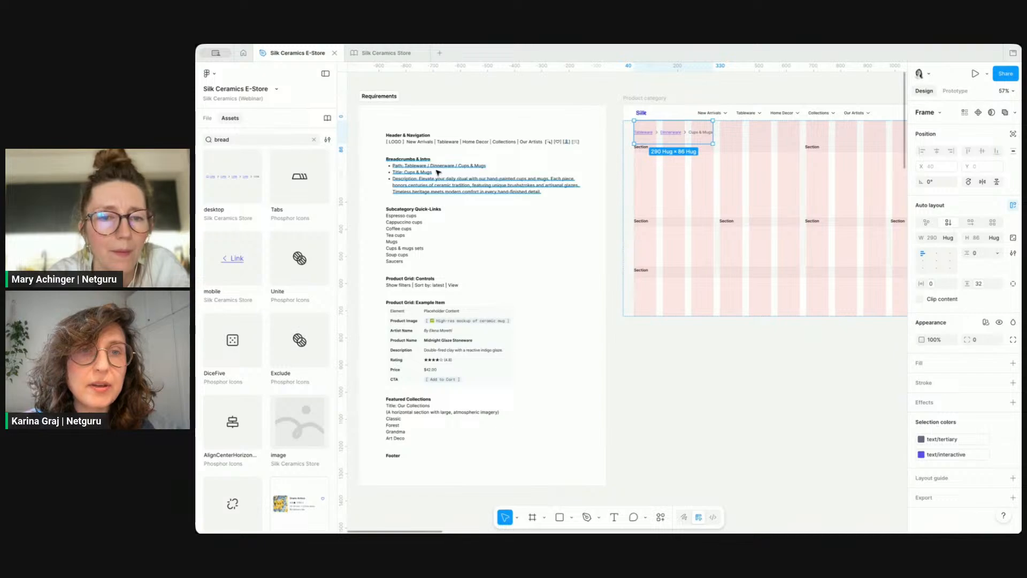
{"action": "scroll", "coordinate": [441, 173], "scroll_direction": "up", "scroll_amount": 4}
{"action": "left_click", "coordinate": [408, 177]}
{"action": "double_click", "coordinate": [387, 176]}
{"action": "left_click", "coordinate": [383, 174]}
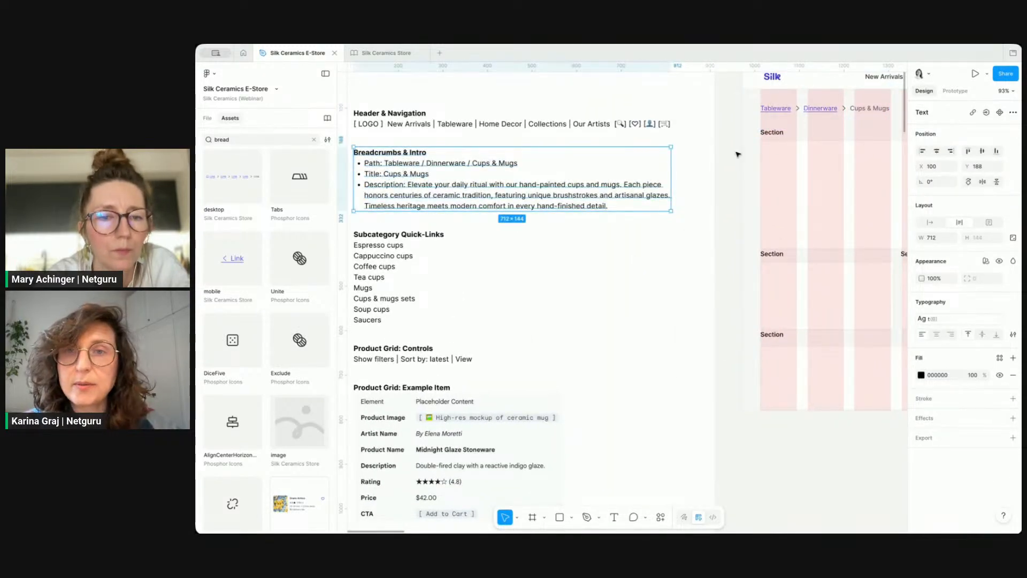
{"action": "scroll", "coordinate": [739, 155], "scroll_direction": "right", "scroll_amount": 3}
{"action": "left_click", "coordinate": [739, 129]}
{"action": "left_click", "coordinate": [738, 129]}
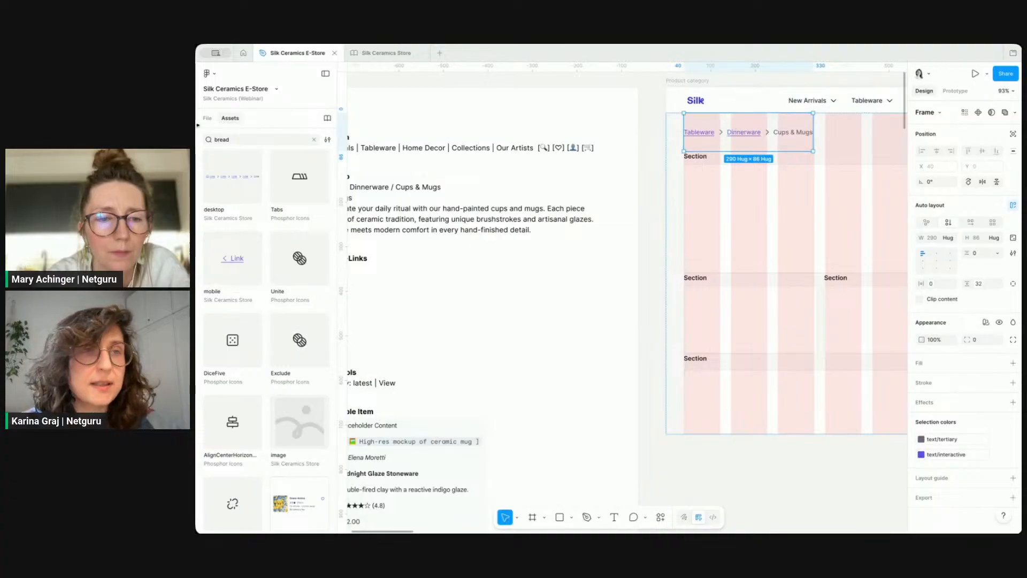
Step: Rename the breadcrumb layer as breadcrumbs
{"action": "left_click", "coordinate": [205, 118]}
{"action": "double_click", "coordinate": [255, 422]}
{"action": "type", "text": "breadcrumps"}
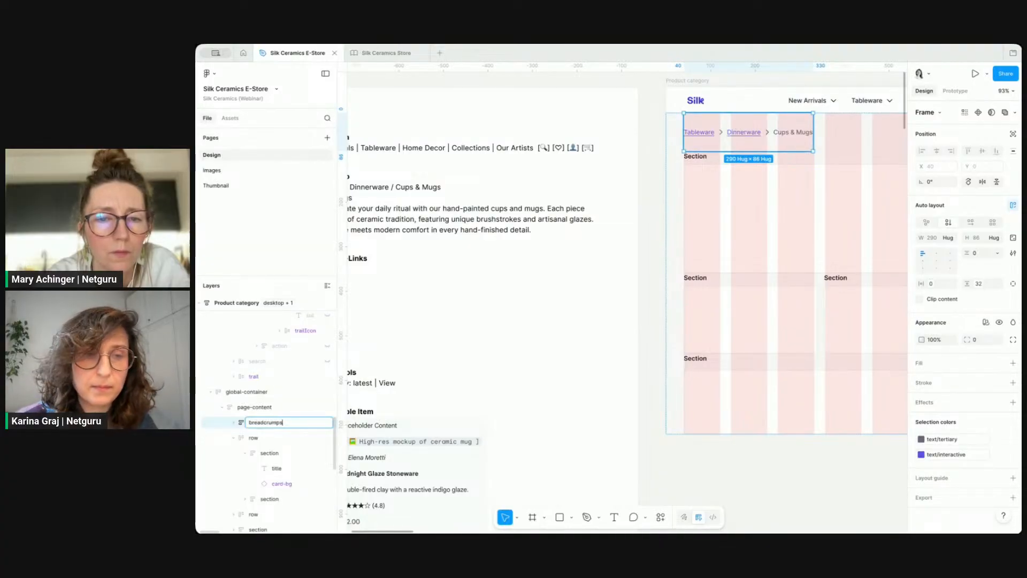
{"action": "key", "text": "Return"}
Step: Duplicate the breadcrumbs container and rename the copy as section
{"action": "key", "text": "super+d"}
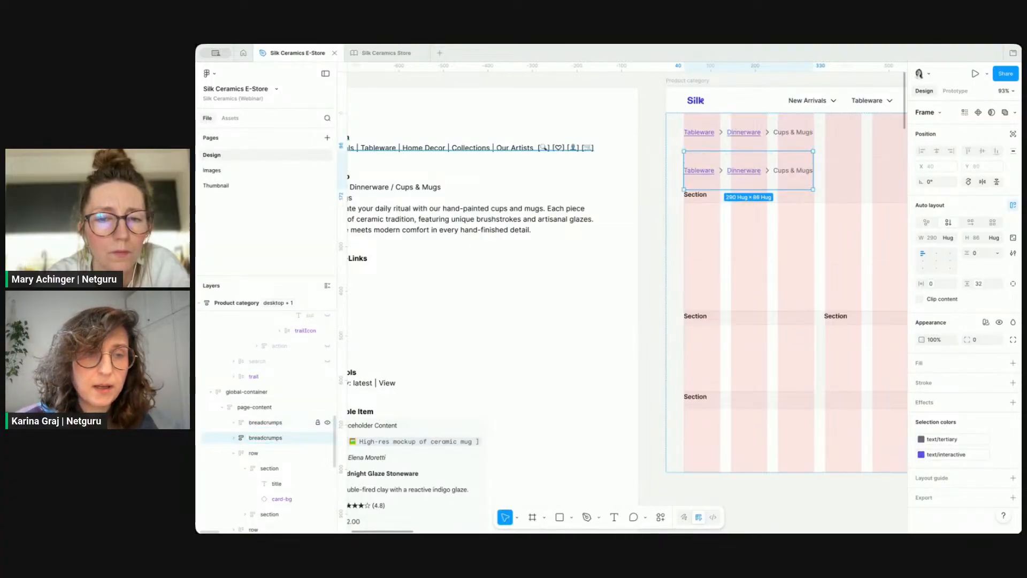
{"action": "double_click", "coordinate": [278, 423]}
{"action": "left_click", "coordinate": [279, 422]}
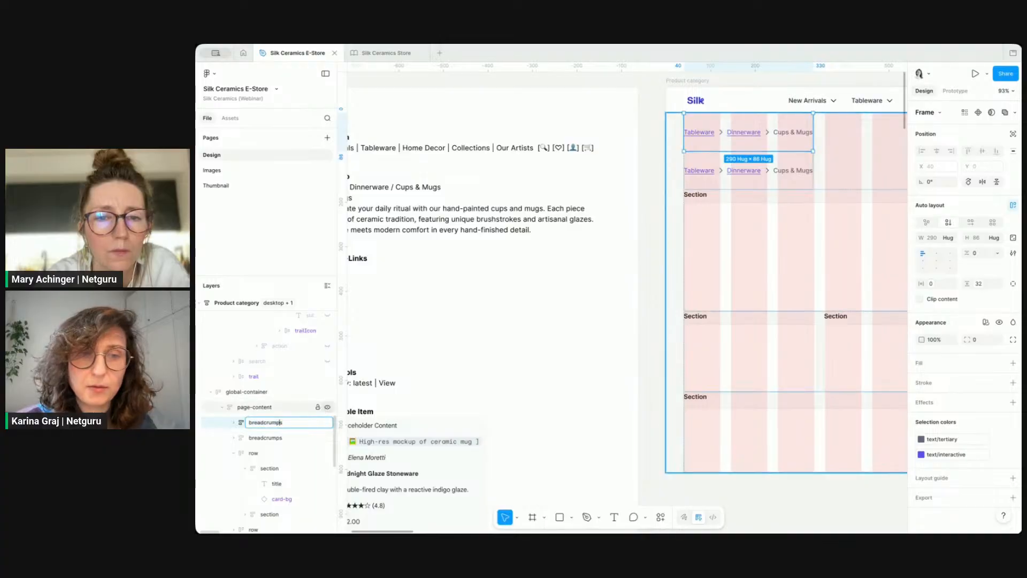
{"action": "key", "text": "Return"}
{"action": "left_click", "coordinate": [289, 437]}
{"action": "double_click", "coordinate": [289, 437]}
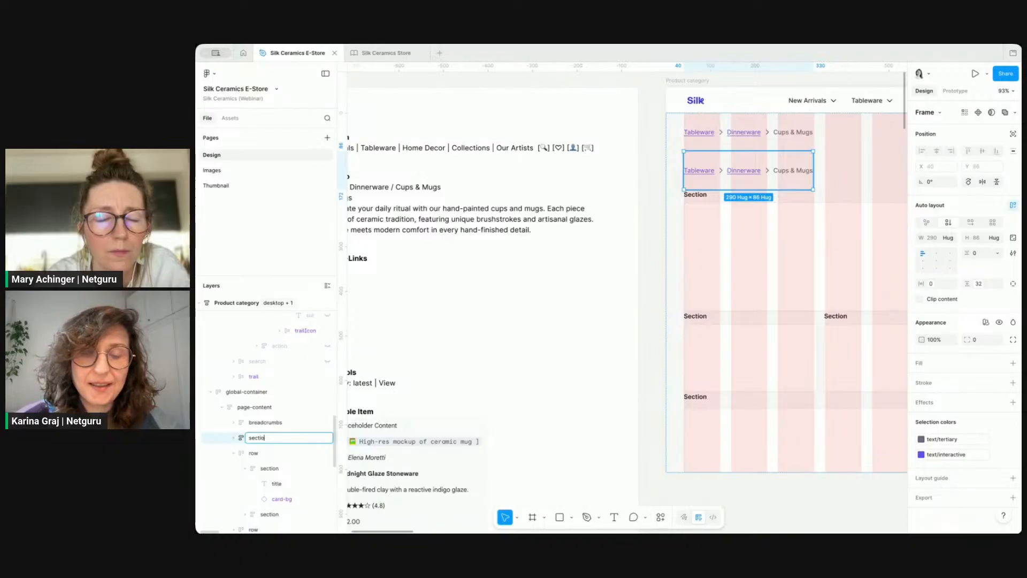
{"action": "type", "text": "section"}
{"action": "key", "text": "Return"}
Step: Delete the breadcrumb items inside the duplicated section frame
{"action": "scroll", "coordinate": [449, 309], "scroll_direction": "left", "scroll_amount": 4}
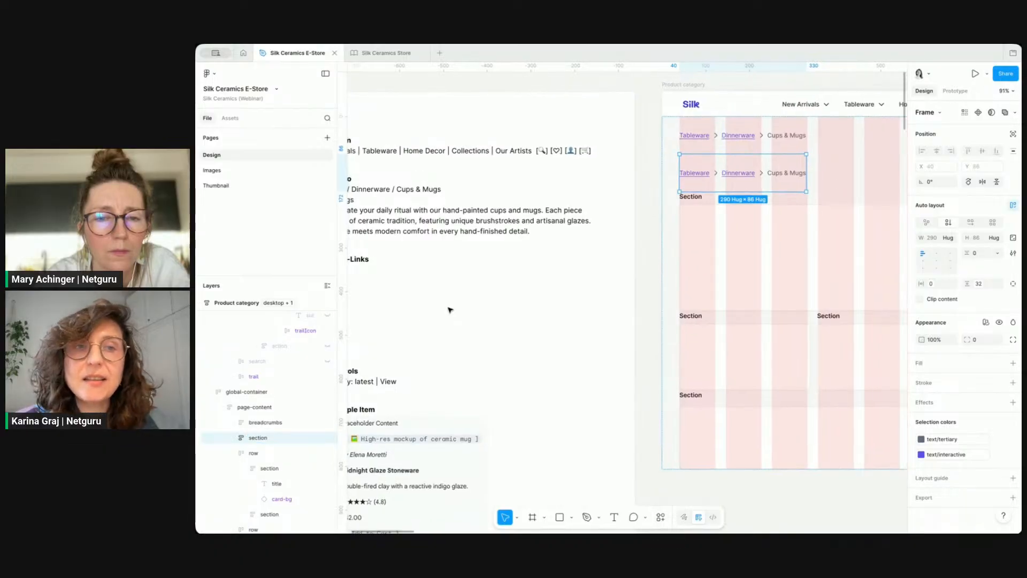
{"action": "scroll", "coordinate": [450, 310], "scroll_direction": "right", "scroll_amount": 1}
{"action": "scroll", "coordinate": [737, 197], "scroll_direction": "right", "scroll_amount": 3}
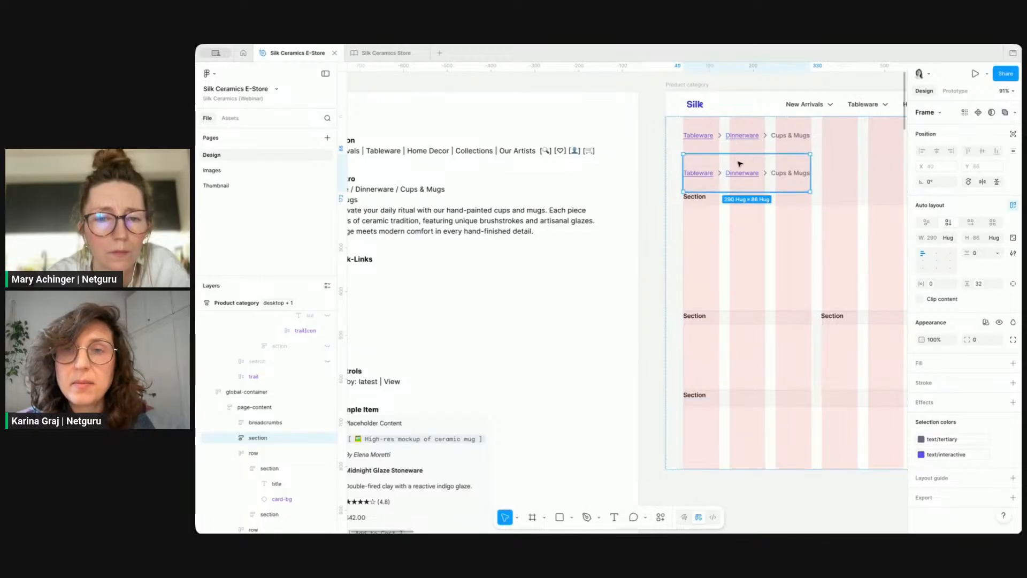
{"action": "double_click", "coordinate": [745, 175]}
{"action": "key", "text": "Delete"}
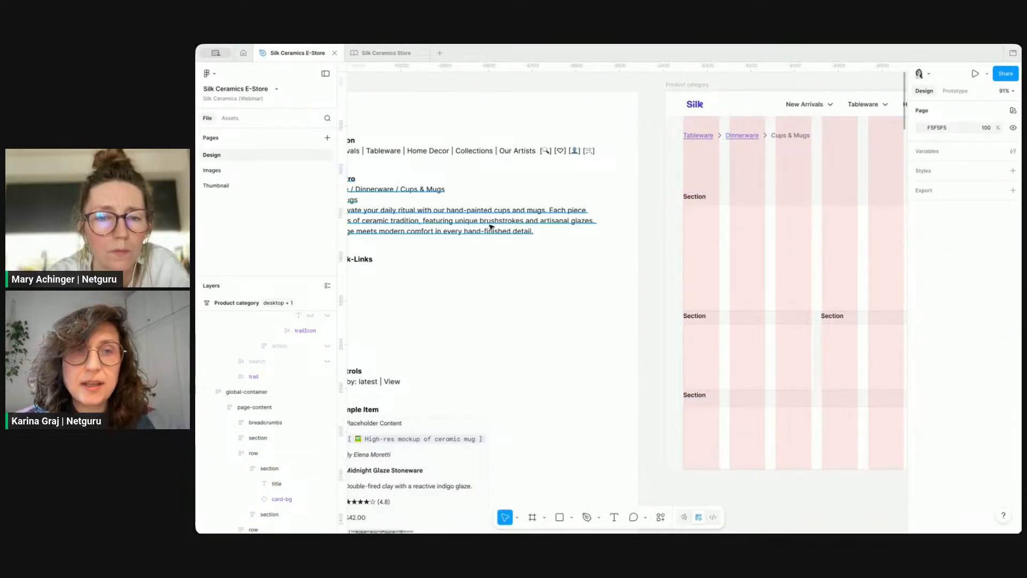
Step: Copy the title Cups & Mugs from the requirements and paste it as a new text layer without the bullet
{"action": "scroll", "coordinate": [420, 188], "scroll_direction": "left", "scroll_amount": 1}
{"action": "scroll", "coordinate": [421, 188], "scroll_direction": "left", "scroll_amount": 2}
{"action": "scroll", "coordinate": [412, 177], "scroll_direction": "down", "scroll_amount": 1}
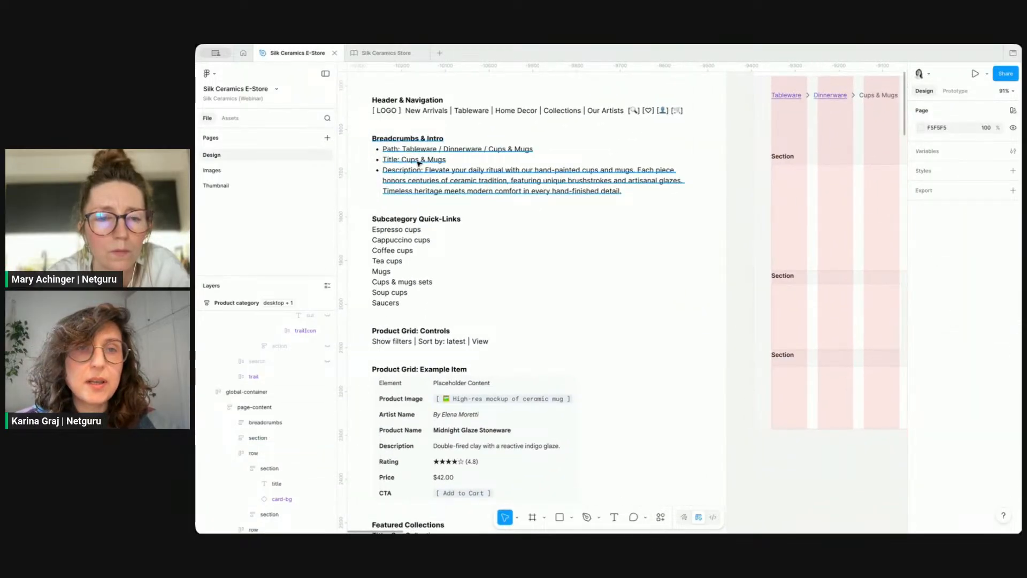
{"action": "double_click", "coordinate": [418, 161]}
{"action": "triple_click", "coordinate": [419, 160]}
{"action": "left_click", "coordinate": [422, 160]}
{"action": "left_click_drag", "start_coordinate": [448, 160], "coordinate": [404, 159]}
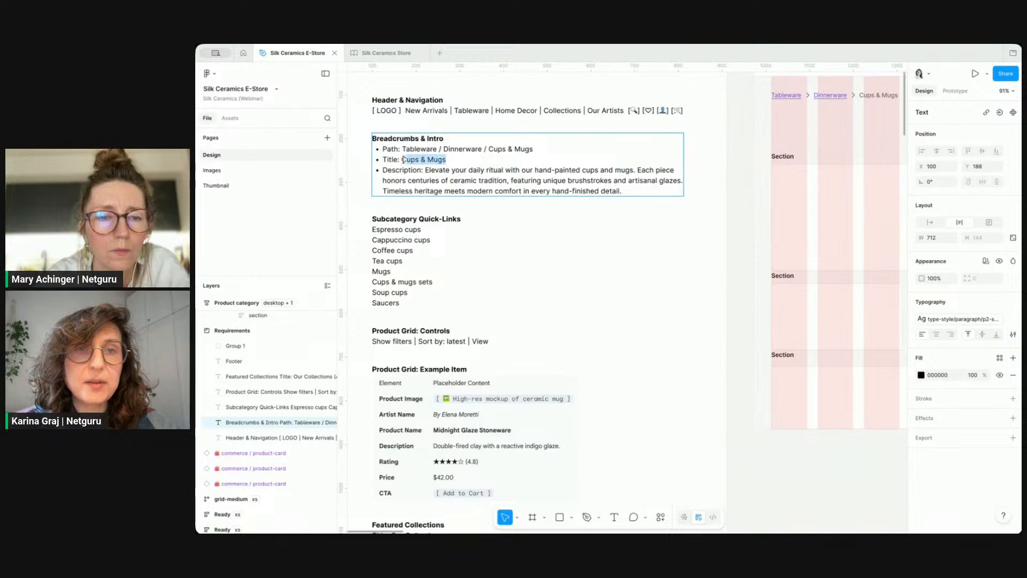
{"action": "left_click", "coordinate": [849, 486]}
{"action": "left_click", "coordinate": [849, 486]}
{"action": "scroll", "coordinate": [848, 485], "scroll_direction": "right", "scroll_amount": 2}
{"action": "scroll", "coordinate": [849, 486], "scroll_direction": "down", "scroll_amount": 1}
{"action": "key", "text": "t"}
{"action": "left_click", "coordinate": [797, 474]}
{"action": "type", "text": "Cups & Mugs"}
{"action": "scroll", "coordinate": [849, 475], "scroll_direction": "right", "scroll_amount": 2}
{"action": "scroll", "coordinate": [848, 475], "scroll_direction": "down", "scroll_amount": 1}
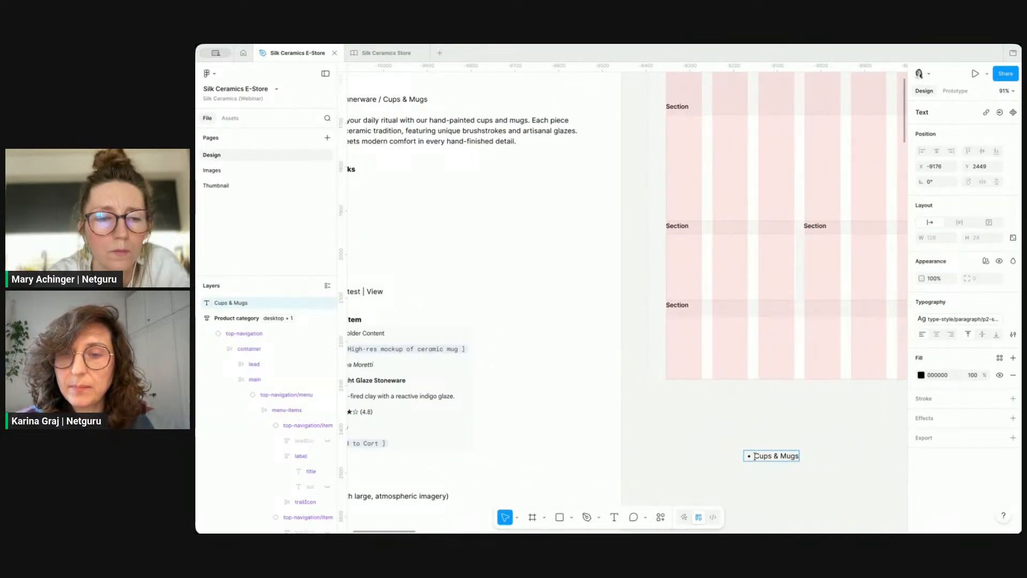
{"action": "key", "text": "BackSpace"}
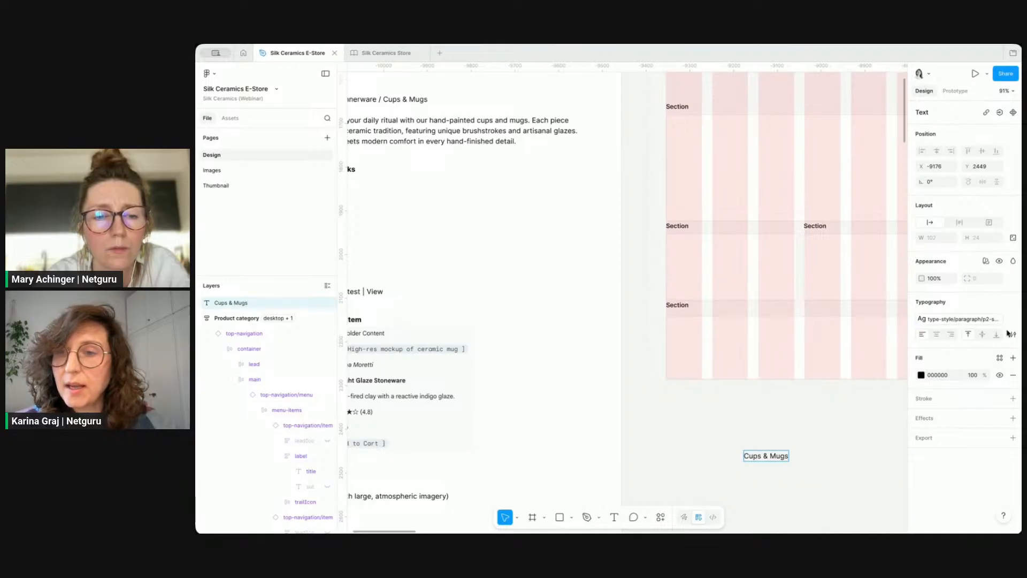
Step: Apply the h1 text style to the Cups & Mugs text
{"action": "left_click", "coordinate": [960, 319]}
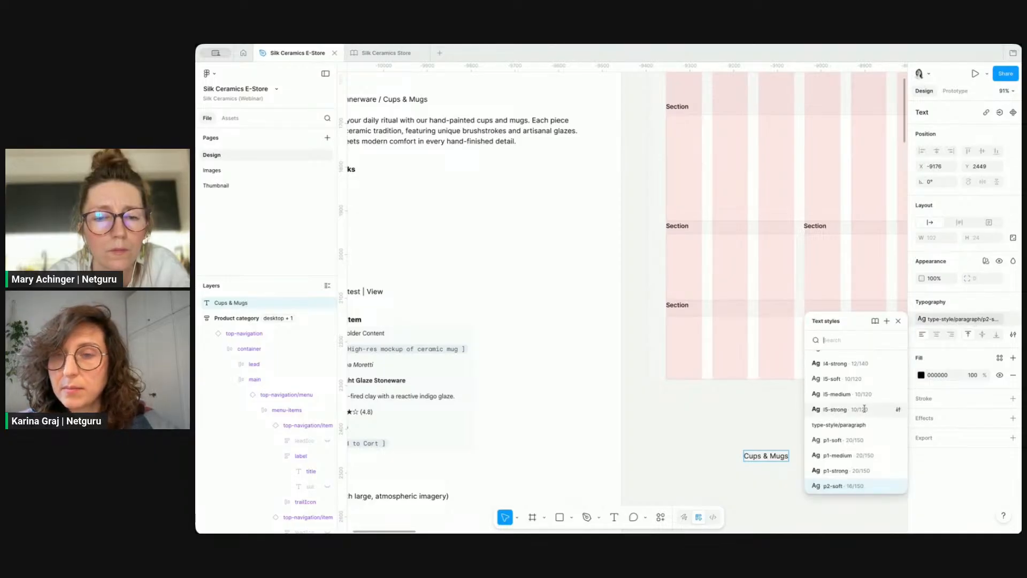
{"action": "scroll", "coordinate": [856, 406], "scroll_direction": "up", "scroll_amount": 2}
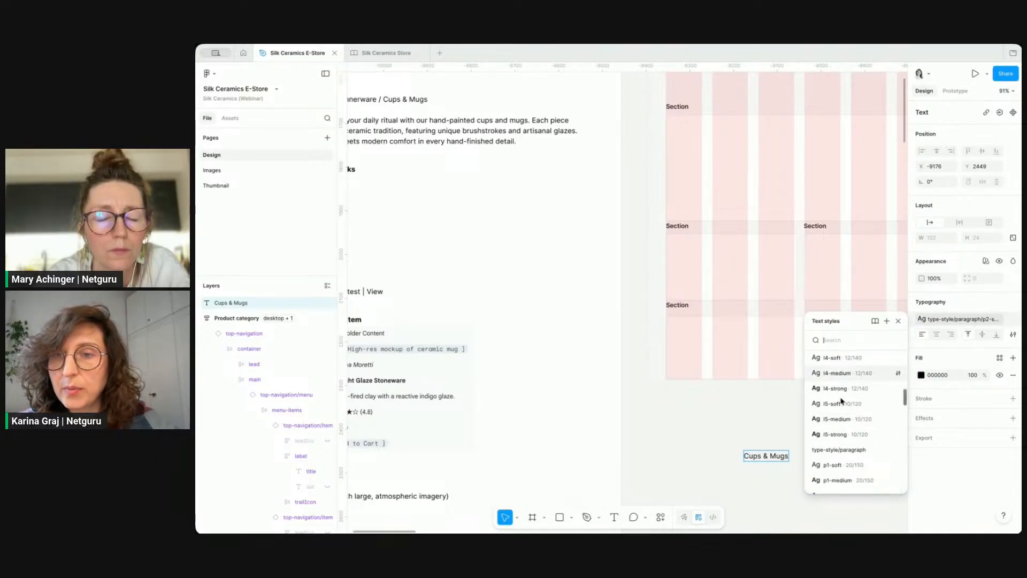
{"action": "scroll", "coordinate": [850, 396], "scroll_direction": "up", "scroll_amount": 4}
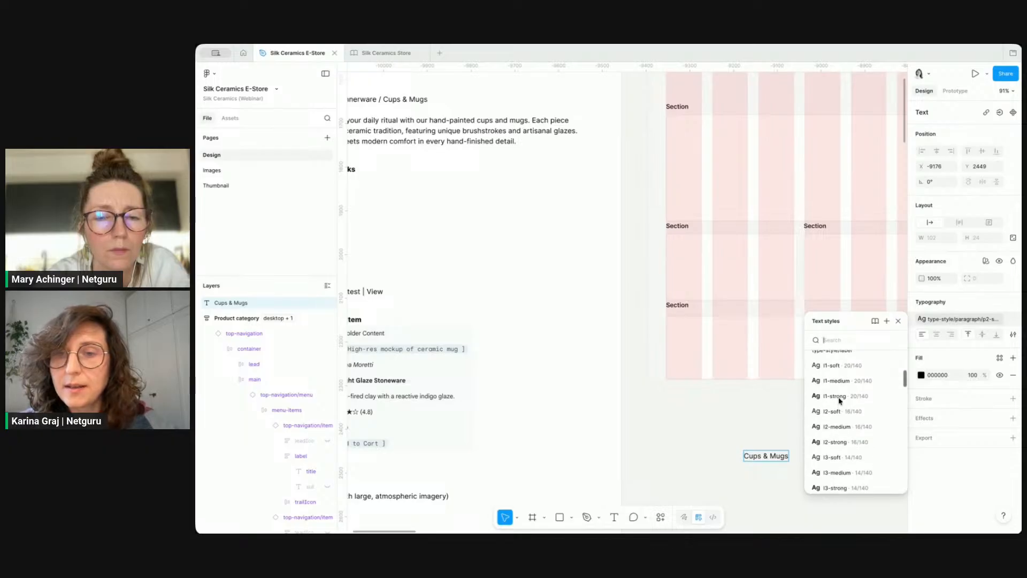
{"action": "type", "text": "h"}
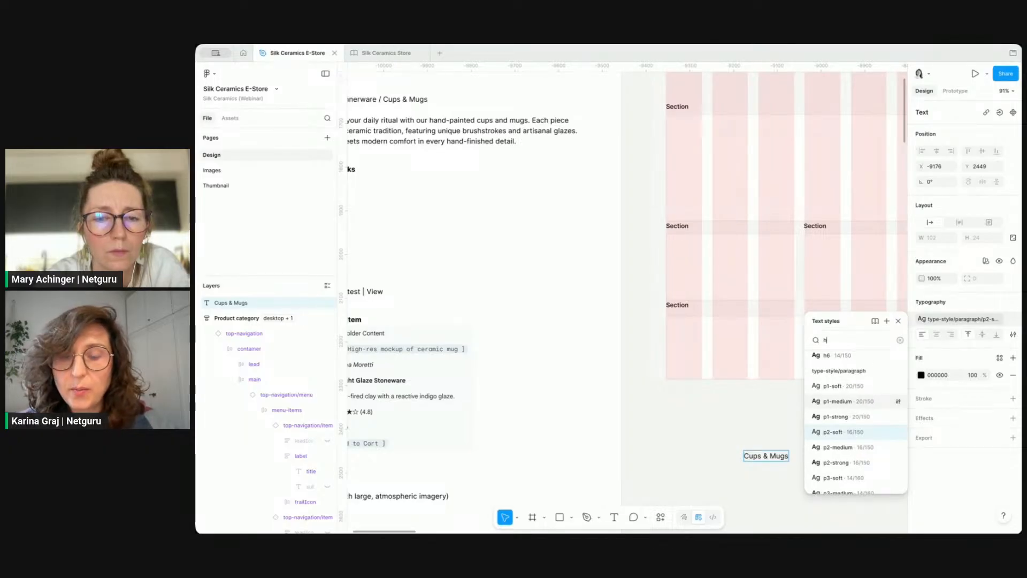
{"action": "scroll", "coordinate": [843, 365], "scroll_direction": "up", "scroll_amount": 3}
{"action": "scroll", "coordinate": [843, 369], "scroll_direction": "up", "scroll_amount": 1}
{"action": "left_click", "coordinate": [850, 405]}
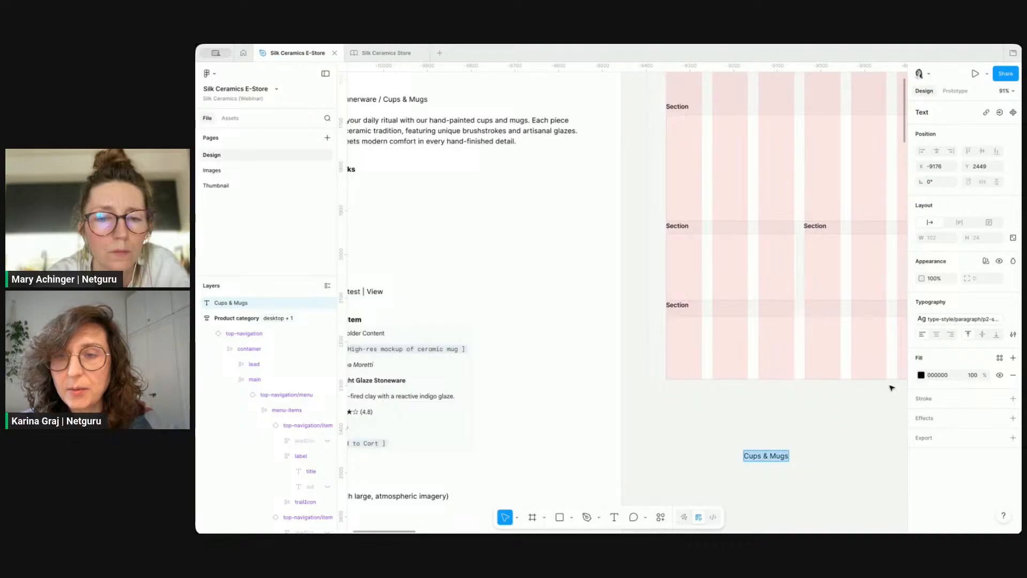
{"action": "left_click", "coordinate": [946, 327]}
{"action": "type", "text": "h1"}
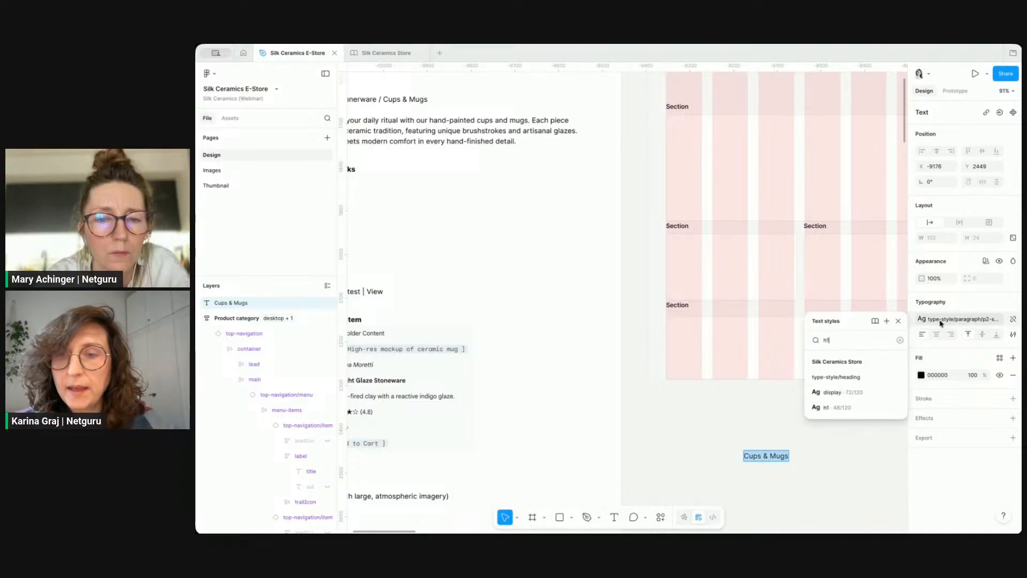
{"action": "left_click", "coordinate": [838, 406]}
Step: Move the Cups & Mugs heading into the page below the breadcrumbs
{"action": "left_click", "coordinate": [773, 449]}
{"action": "scroll", "coordinate": [772, 449], "scroll_direction": "down", "scroll_amount": 3}
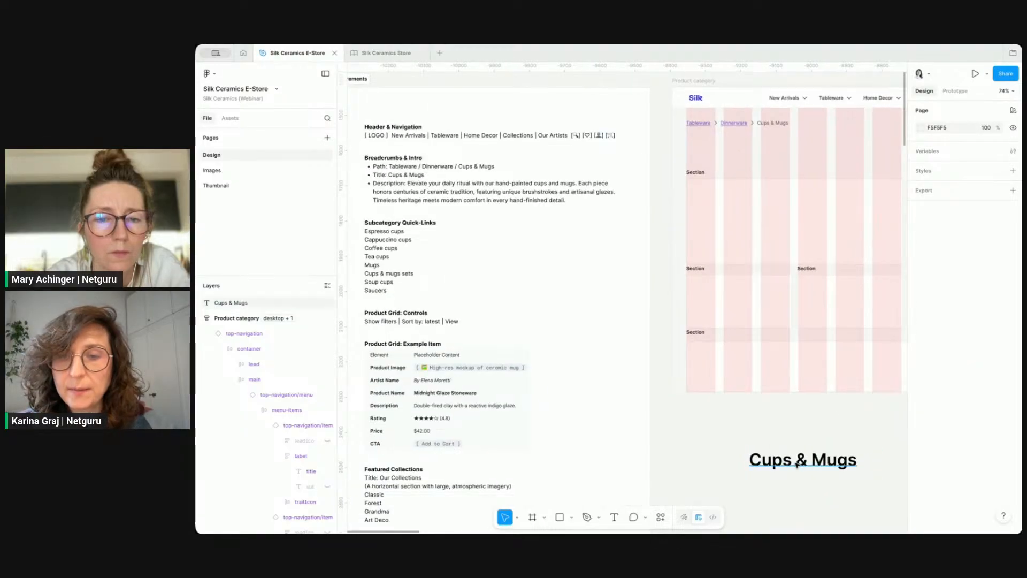
{"action": "left_click_drag", "start_coordinate": [797, 463], "coordinate": [726, 161]}
Step: Copy the description from the requirements, paste it as a new text layer and remove its bullet
{"action": "left_click", "coordinate": [408, 183]}
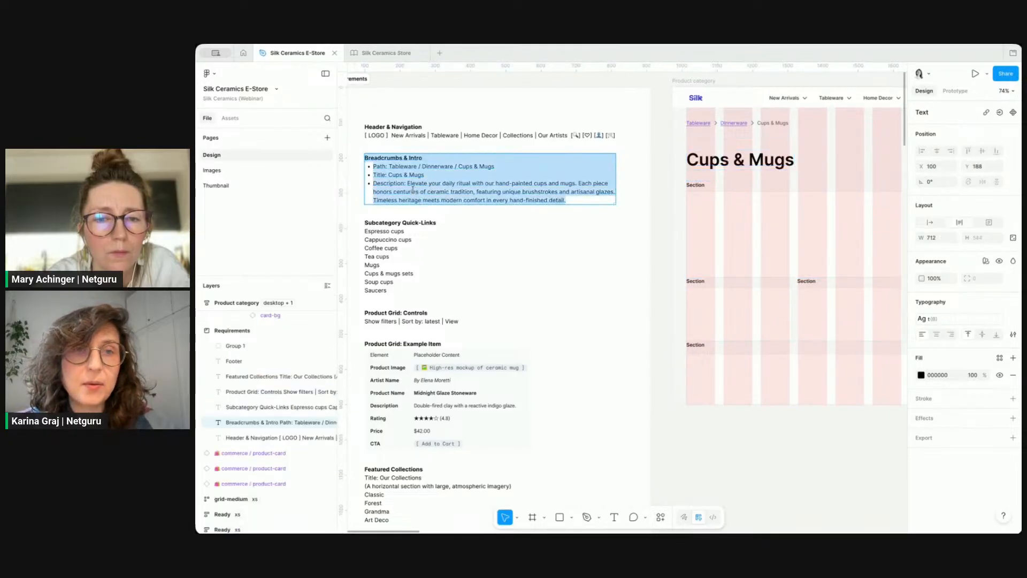
{"action": "left_click_drag", "start_coordinate": [408, 183], "coordinate": [599, 208]}
{"action": "key", "text": "super+c"}
{"action": "left_click", "coordinate": [732, 463]}
{"action": "scroll", "coordinate": [750, 477], "scroll_direction": "right", "scroll_amount": 1}
{"action": "key", "text": "super+v"}
{"action": "left_click_drag", "start_coordinate": [457, 155], "coordinate": [681, 438]}
{"action": "double_click", "coordinate": [669, 438]}
{"action": "left_click", "coordinate": [652, 436]}
{"action": "key", "text": "BackSpace"}
Step: Apply the paragraph p2-soft text style to the description text
{"action": "left_click", "coordinate": [944, 319]}
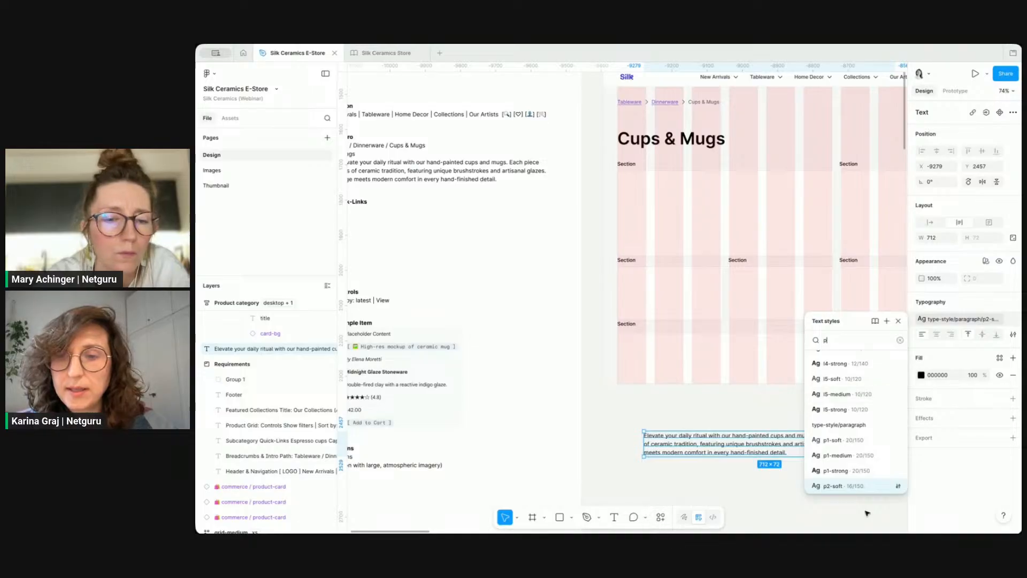
{"action": "scroll", "coordinate": [845, 459], "scroll_direction": "down", "scroll_amount": 1}
{"action": "left_click", "coordinate": [846, 459]}
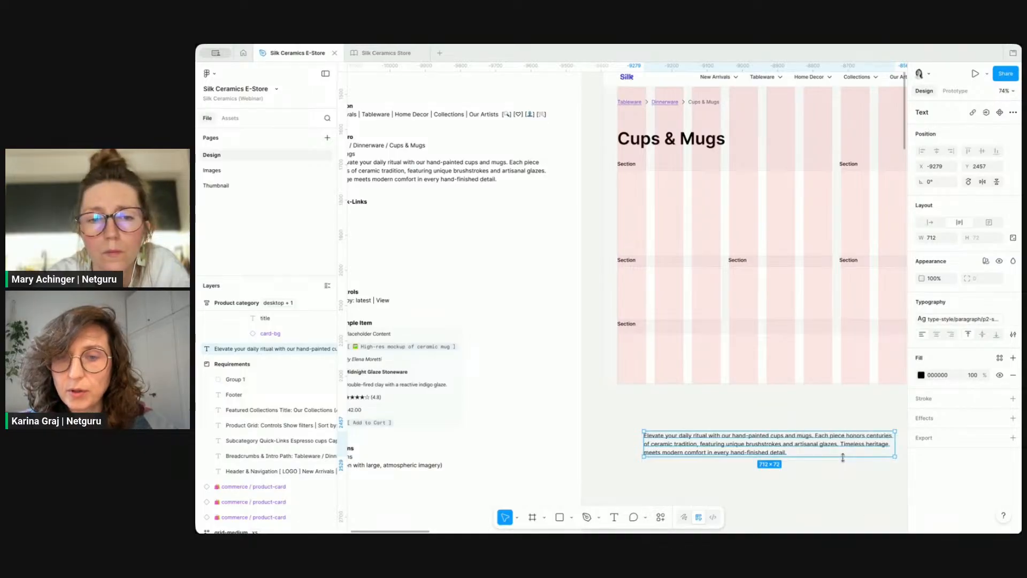
{"action": "key", "text": "super+a"}
{"action": "left_click", "coordinate": [810, 446]}
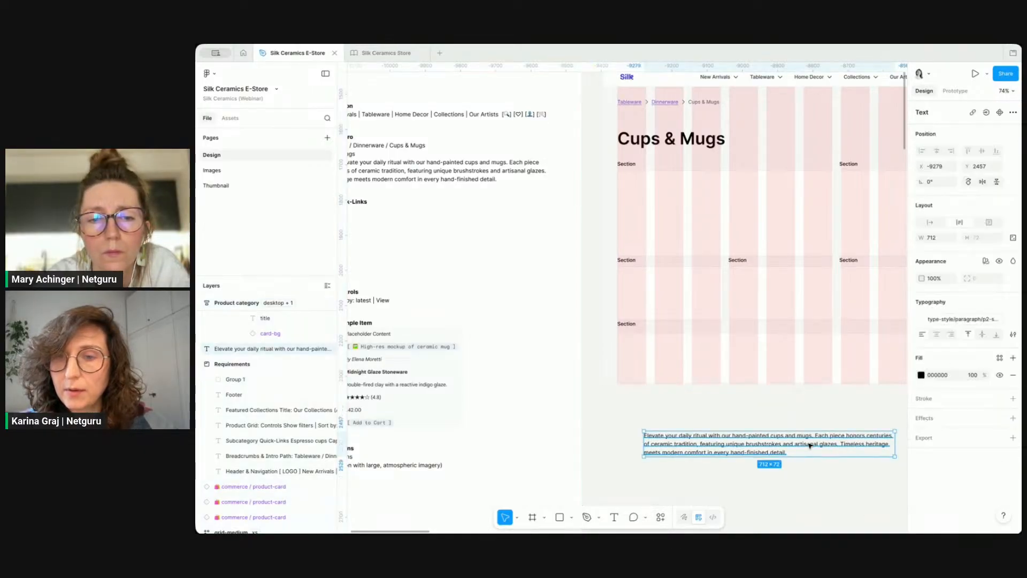
Step: Set the description's fill to the text/tertiary library colour
{"action": "left_click", "coordinate": [958, 320]}
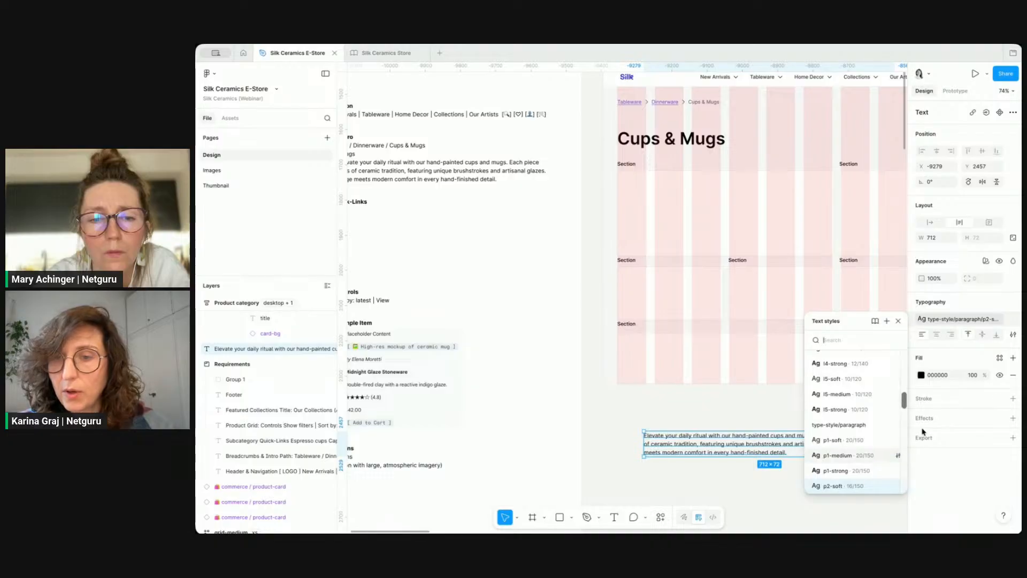
{"action": "left_click", "coordinate": [921, 375]}
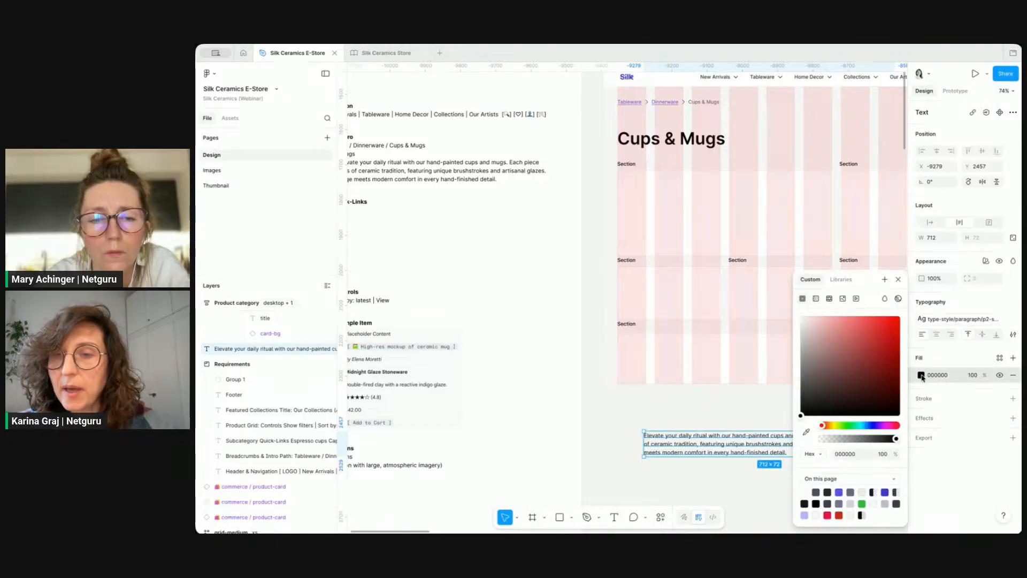
{"action": "left_click", "coordinate": [841, 278]}
{"action": "type", "text": "t"}
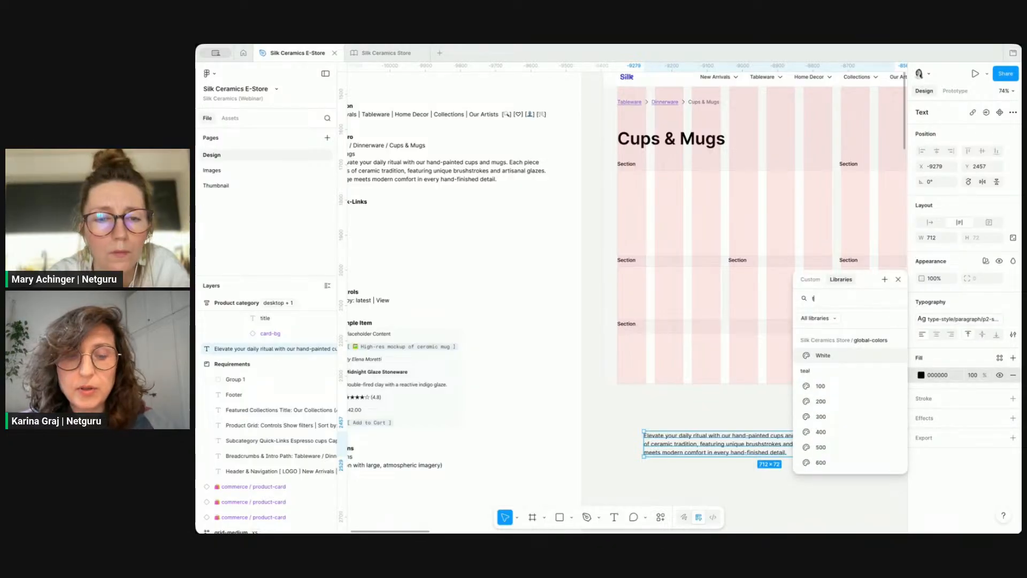
{"action": "type", "text": "ext"}
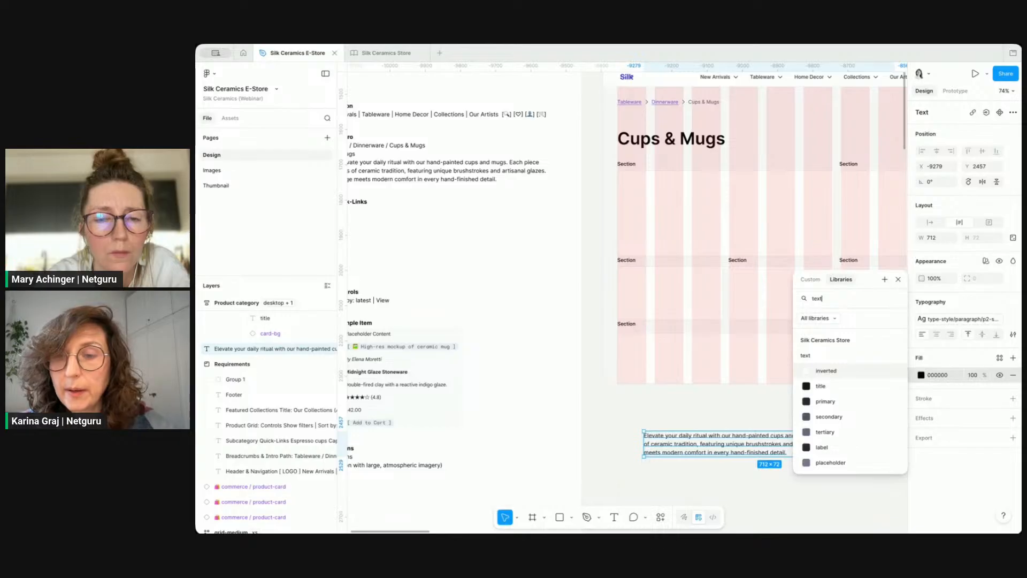
{"action": "left_click", "coordinate": [839, 430]}
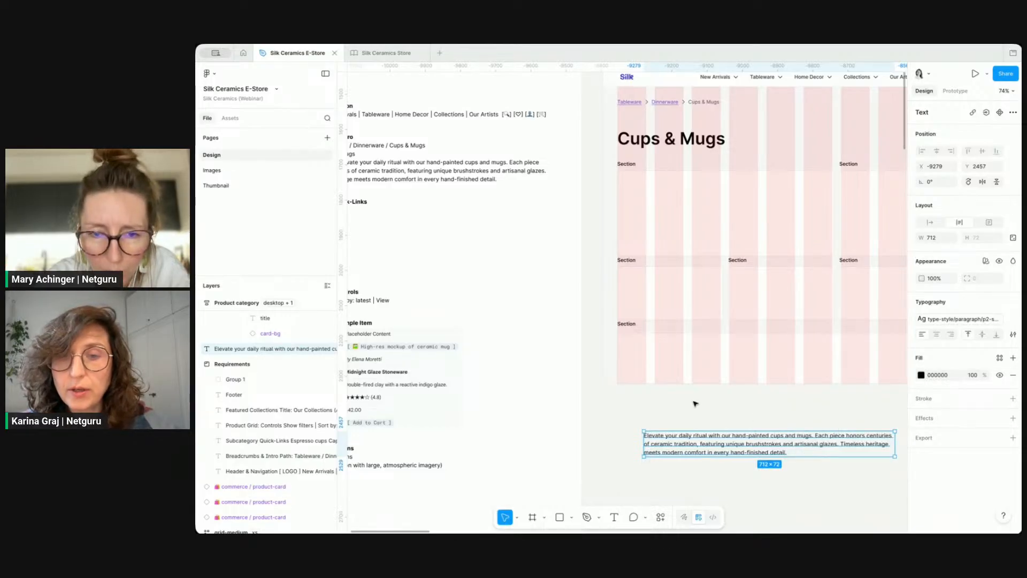
Step: Set the Cups & Mugs heading's fill to the text/title library colour
{"action": "left_click", "coordinate": [687, 139]}
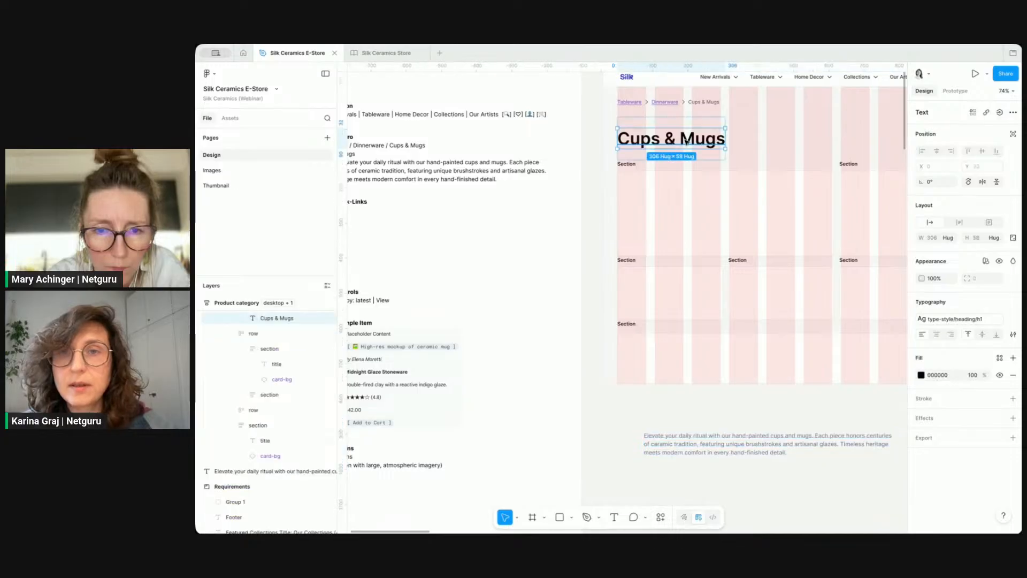
{"action": "left_click", "coordinate": [921, 375]}
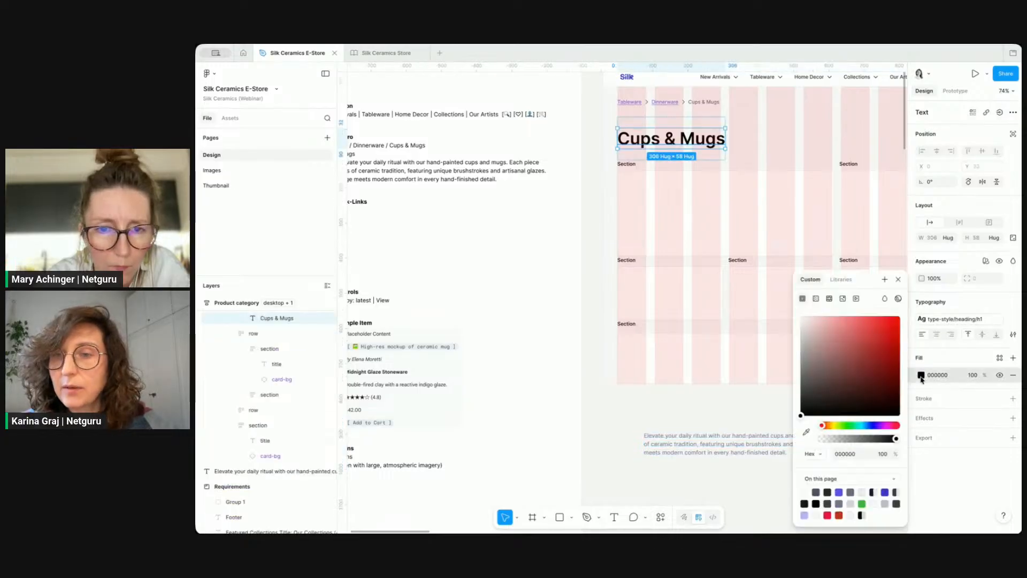
{"action": "left_click", "coordinate": [841, 279]}
{"action": "type", "text": "text"}
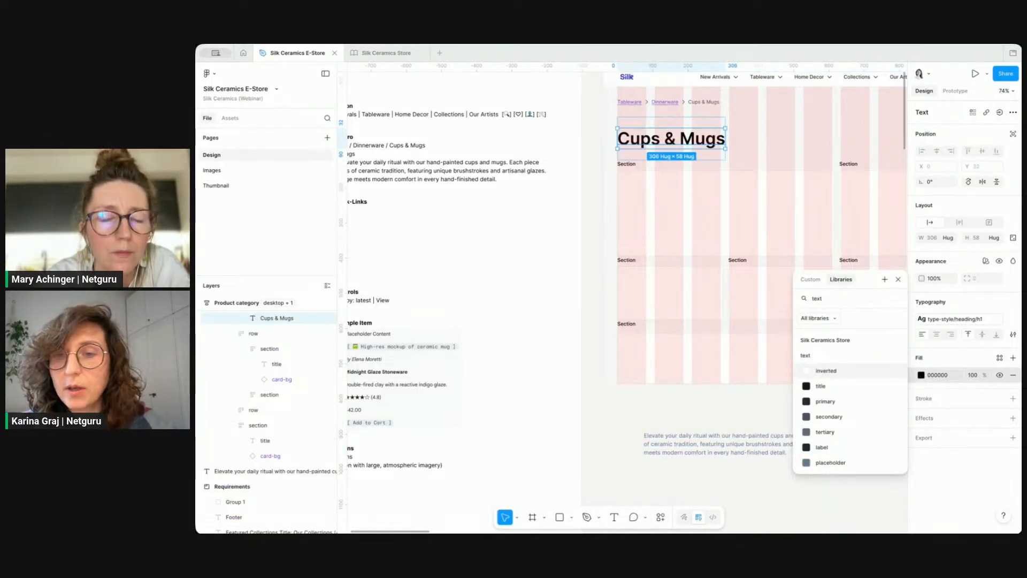
{"action": "left_click", "coordinate": [830, 386]}
{"action": "left_click", "coordinate": [749, 481]}
Step: Make the section containing the heading fill the container width
{"action": "left_click", "coordinate": [731, 454]}
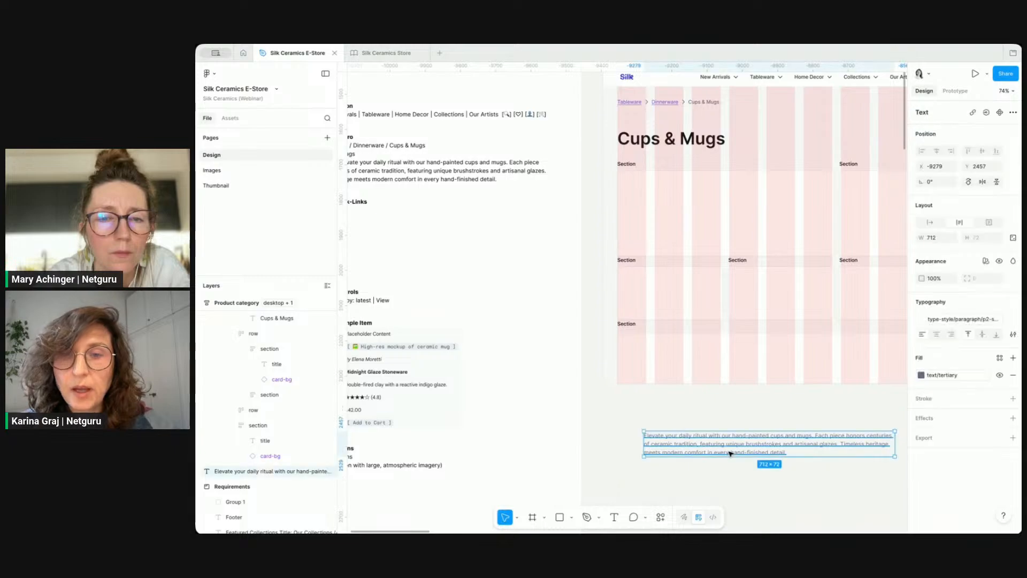
{"action": "left_click", "coordinate": [702, 145]}
{"action": "left_click", "coordinate": [716, 139]}
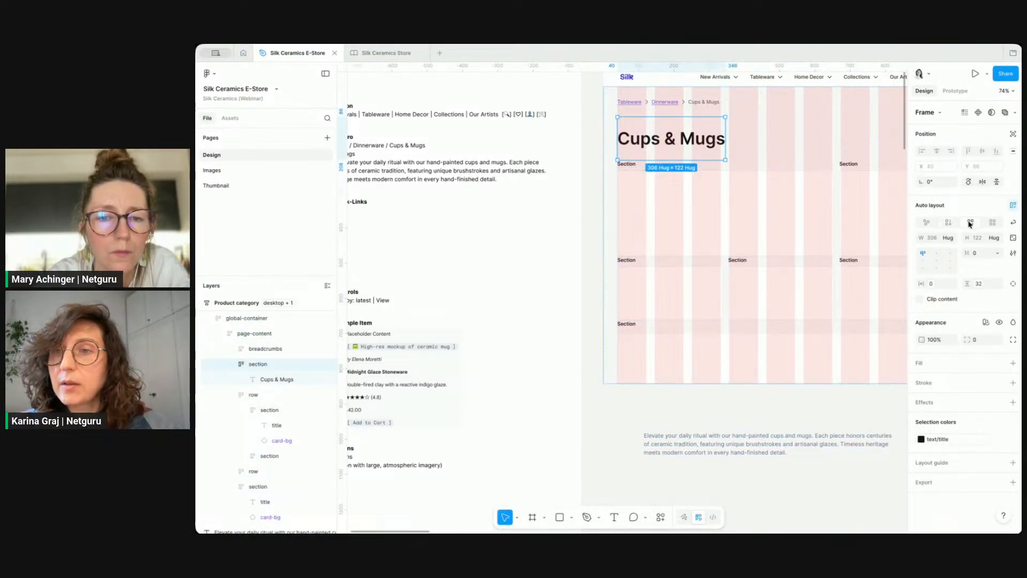
{"action": "left_click", "coordinate": [948, 237]}
{"action": "left_click", "coordinate": [920, 245]}
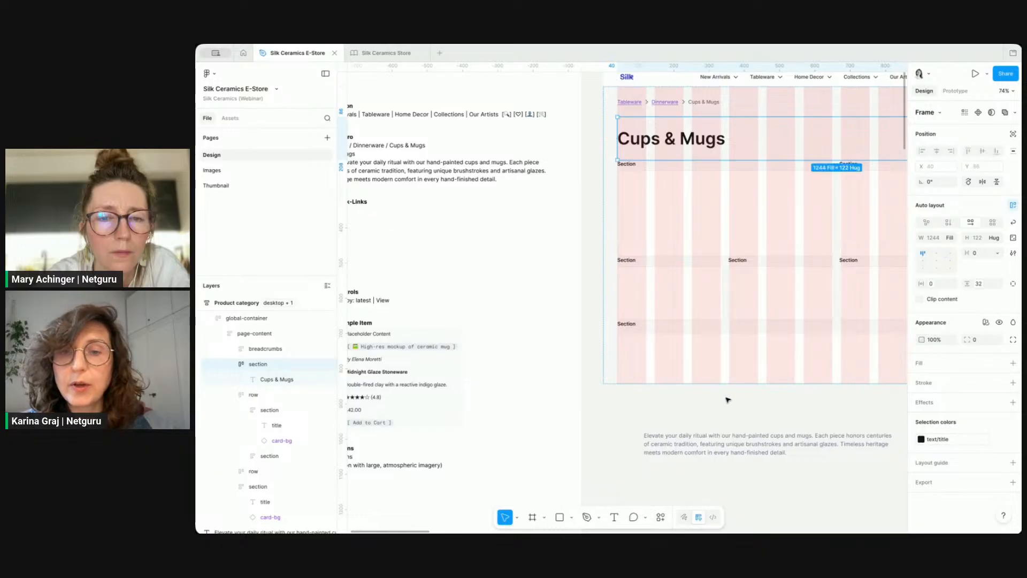
Step: Move the description into the heading's section beside the Cups & Mugs title
{"action": "left_click", "coordinate": [722, 438]}
{"action": "left_click_drag", "start_coordinate": [720, 434], "coordinate": [754, 128]}
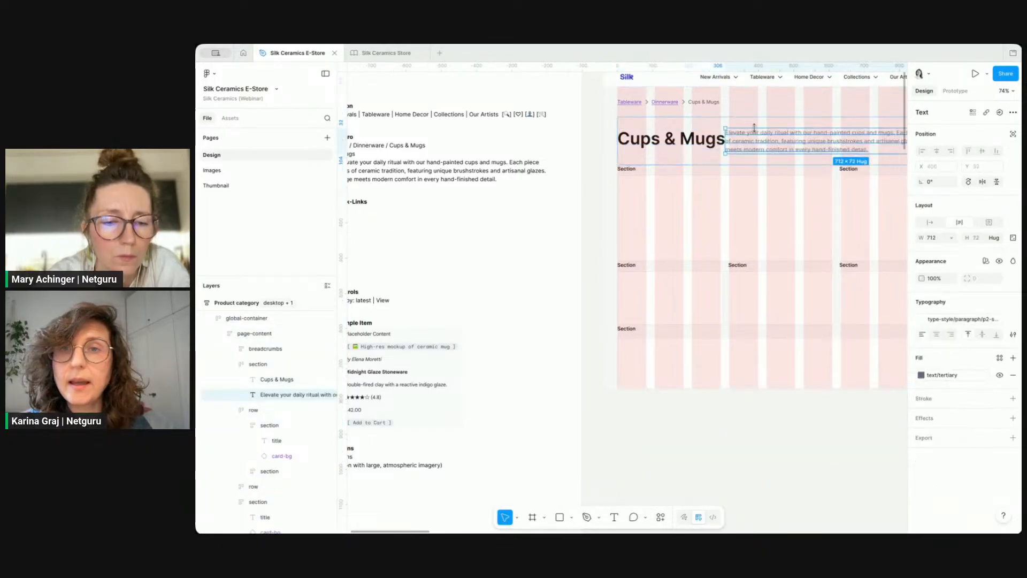
Step: Wrap the Cups & Mugs heading in an auto layout frame and widen it to about 398 px
{"action": "left_click", "coordinate": [702, 127]}
{"action": "double_click", "coordinate": [702, 140]}
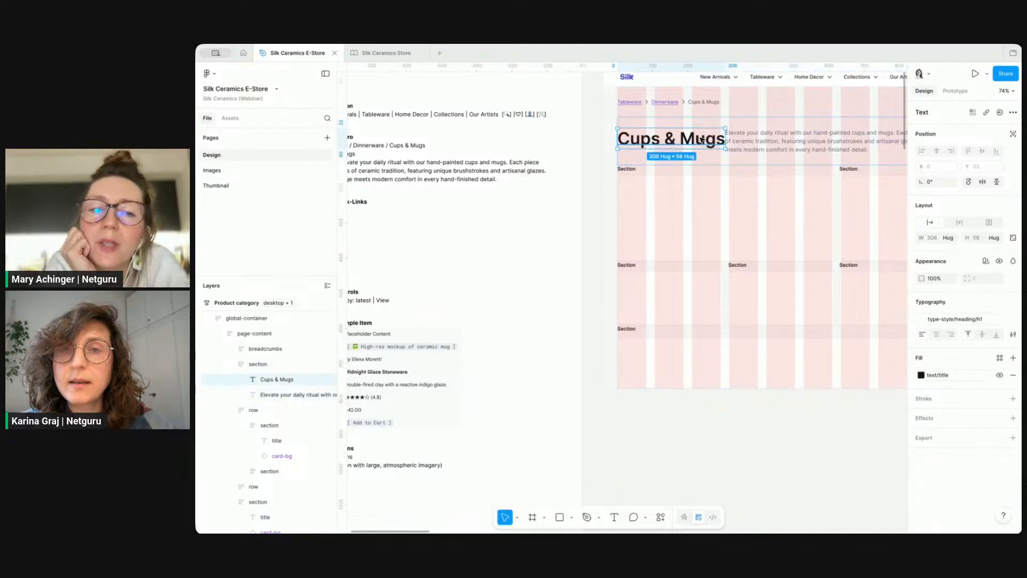
{"action": "key", "text": "shift+a"}
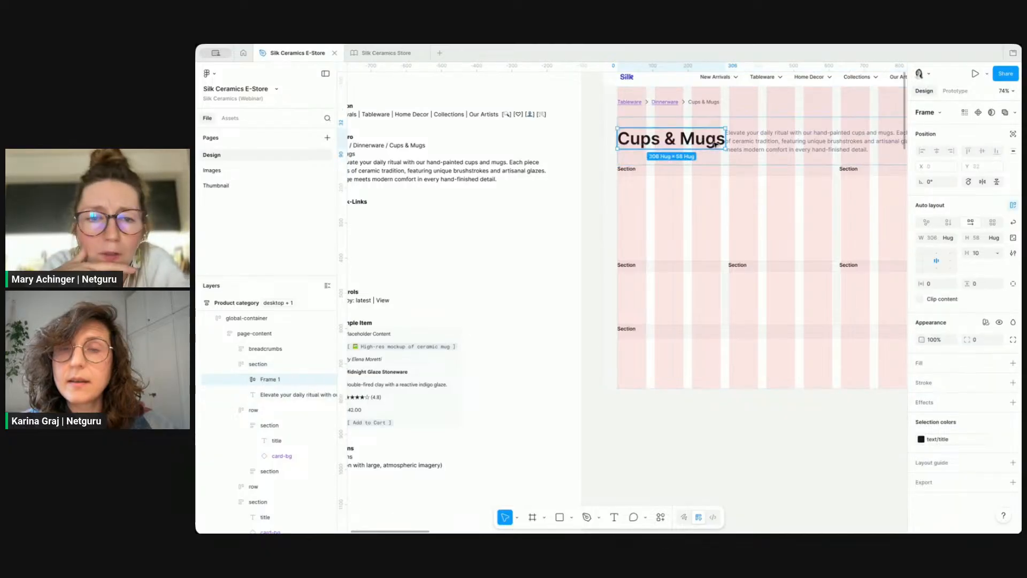
{"action": "scroll", "coordinate": [702, 140], "scroll_direction": "up", "scroll_amount": 5}
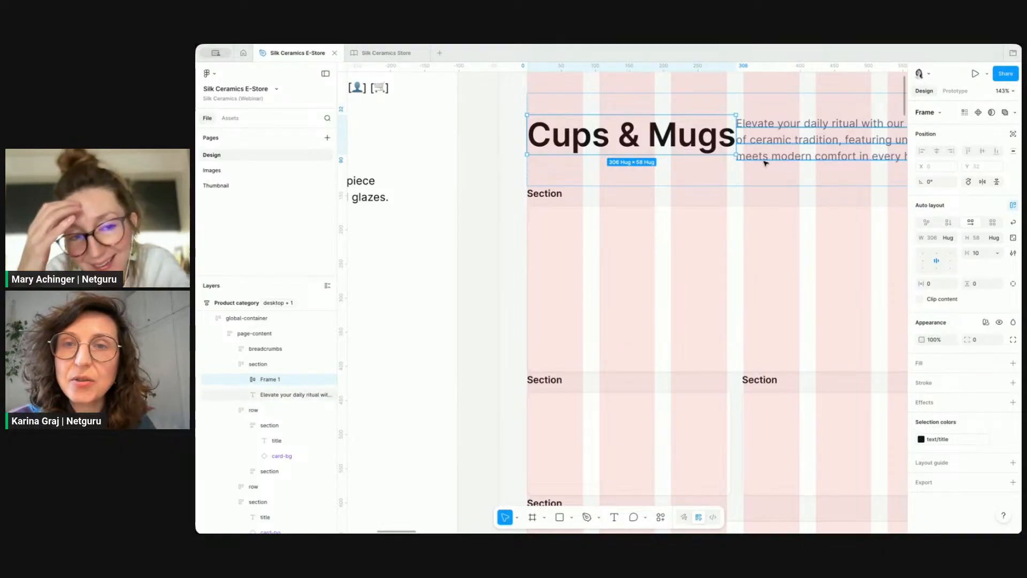
{"action": "left_click_drag", "start_coordinate": [738, 140], "coordinate": [792, 136]}
Step: Set the section's gap to the layout/gutter S variable
{"action": "left_click", "coordinate": [818, 100]}
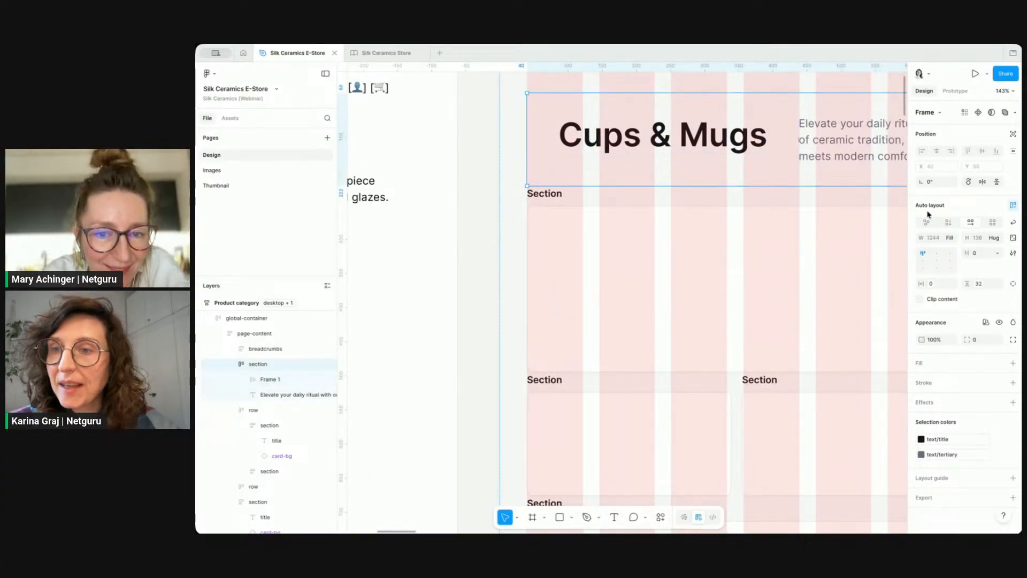
{"action": "left_click", "coordinate": [999, 254]}
{"action": "left_click", "coordinate": [977, 288]}
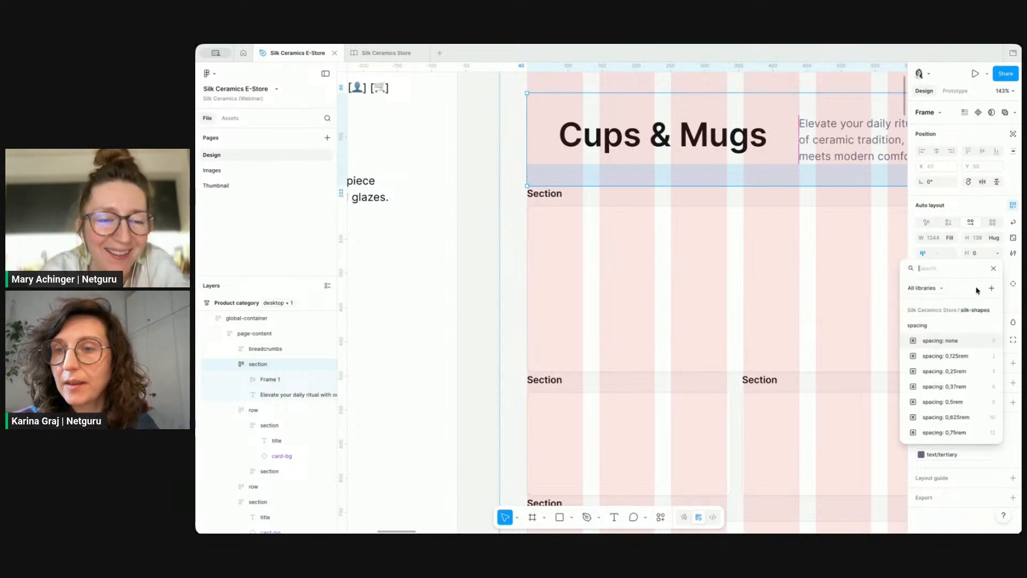
{"action": "type", "text": "gutt"}
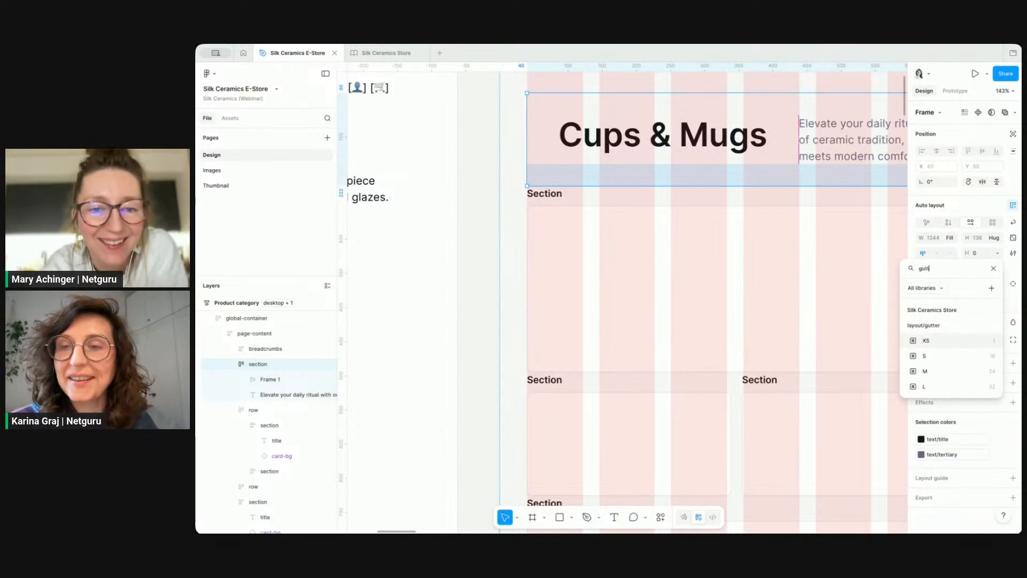
{"action": "left_click", "coordinate": [966, 356]}
{"action": "scroll", "coordinate": [786, 278], "scroll_direction": "down", "scroll_amount": 3}
{"action": "scroll", "coordinate": [787, 278], "scroll_direction": "right", "scroll_amount": 2}
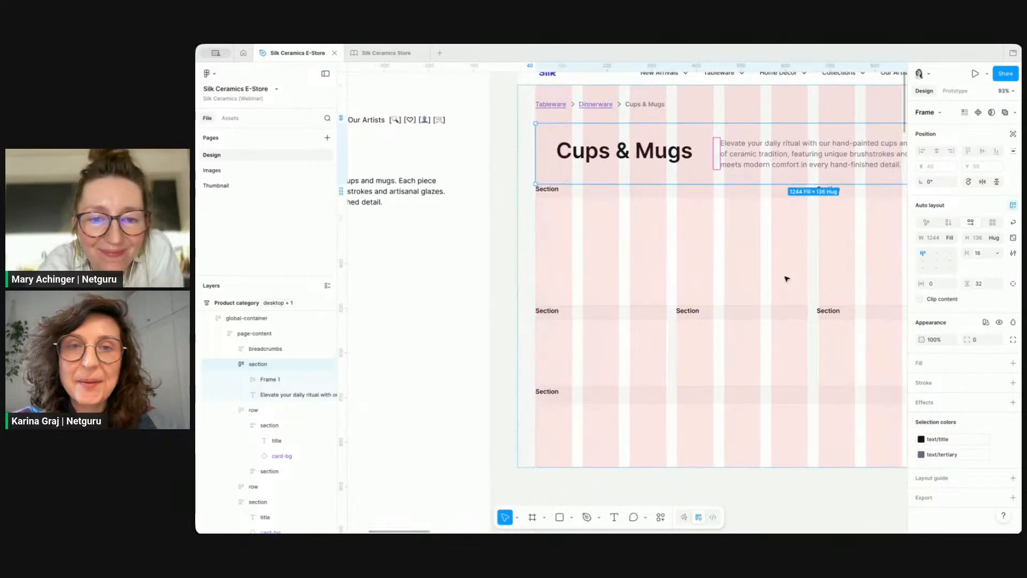
Step: Left-align the heading inside its frame and rename the frame as title
{"action": "left_click", "coordinate": [564, 154]}
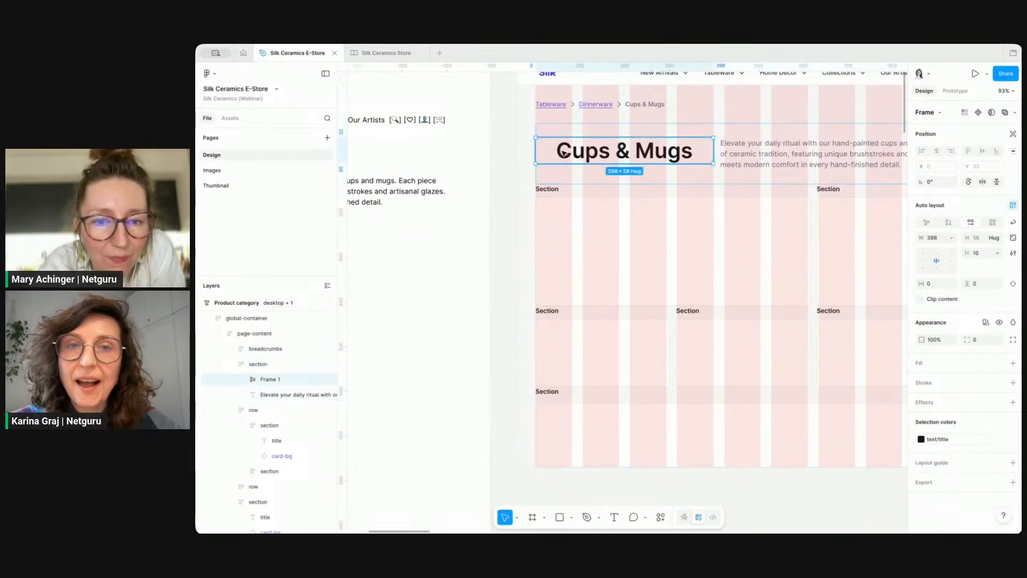
{"action": "left_click", "coordinate": [923, 260]}
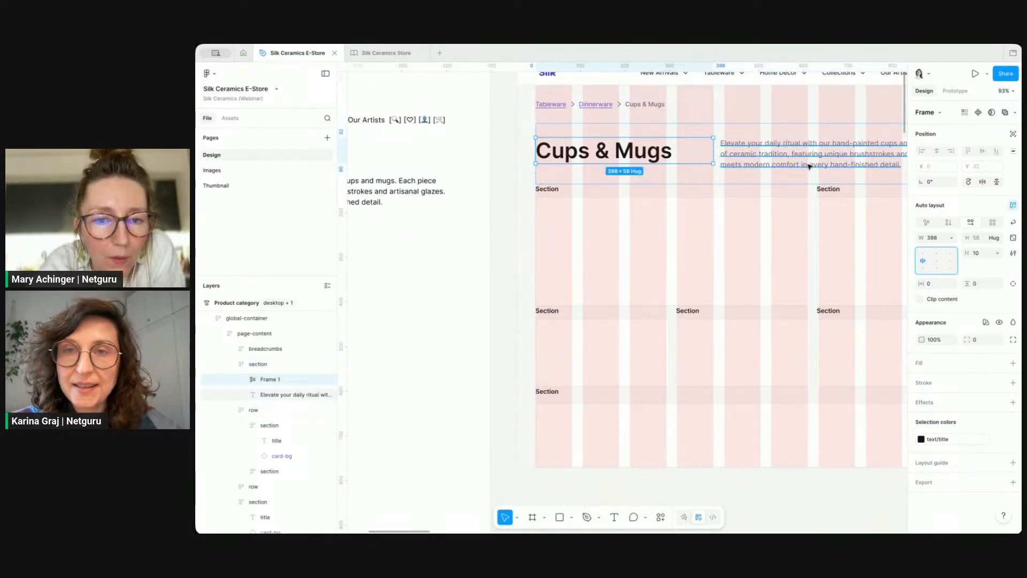
{"action": "left_click", "coordinate": [699, 129]}
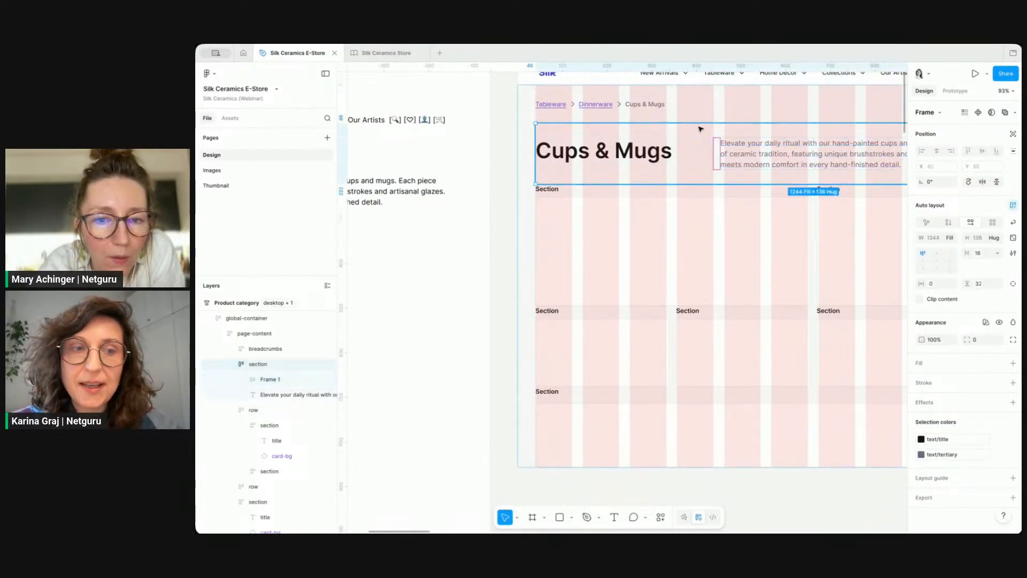
{"action": "double_click", "coordinate": [274, 381]}
{"action": "key", "text": "Return"}
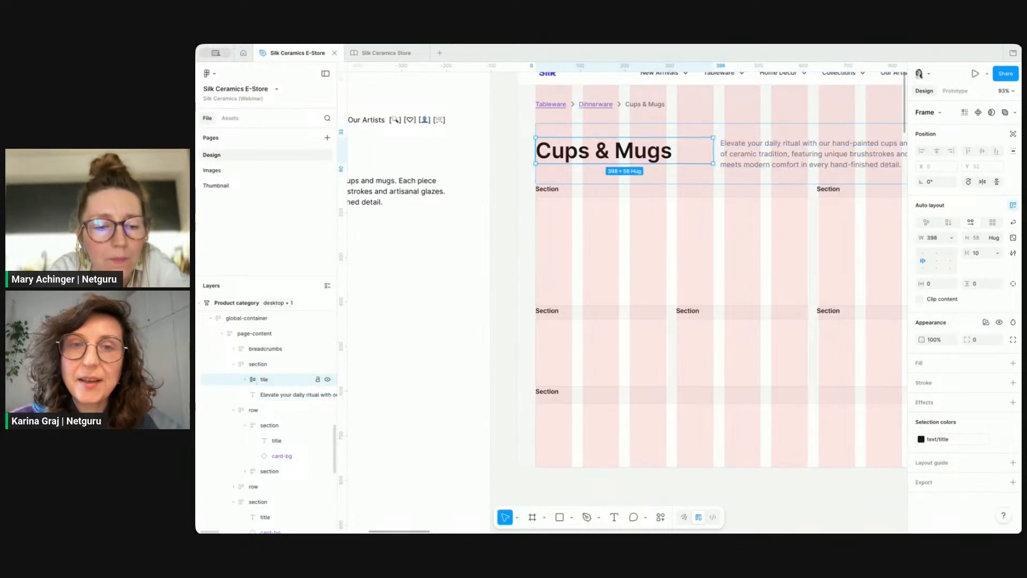
{"action": "left_click", "coordinate": [507, 254]}
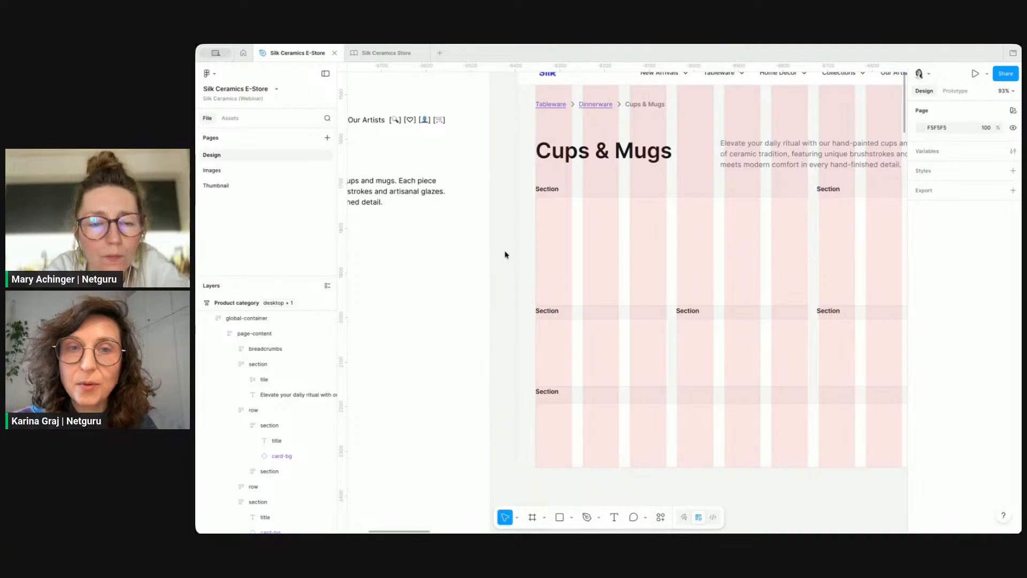
Step: Change the section's gap between title and description to 24
{"action": "left_click", "coordinate": [652, 160]}
{"action": "double_click", "coordinate": [652, 160]}
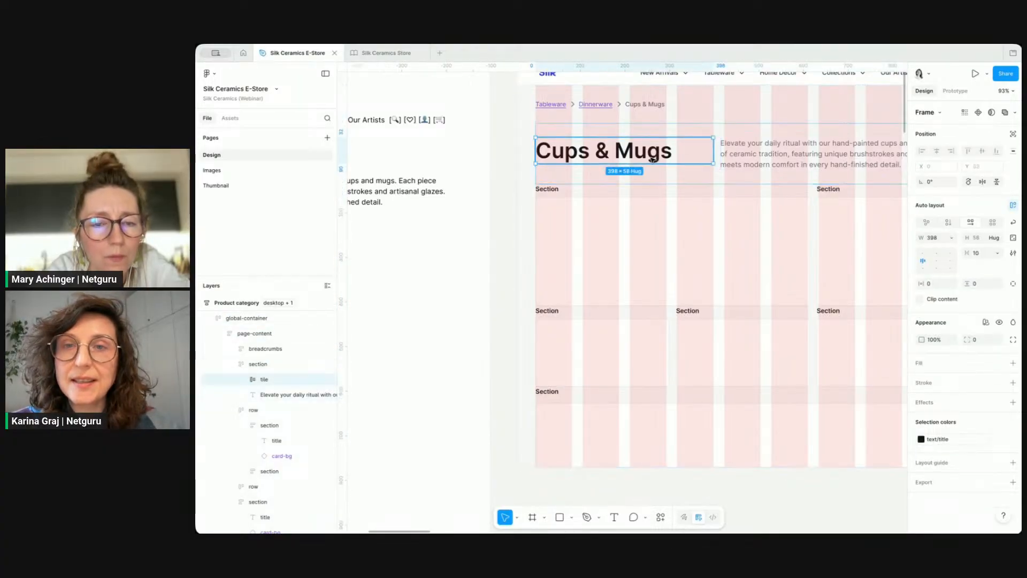
{"action": "left_click", "coordinate": [737, 130]}
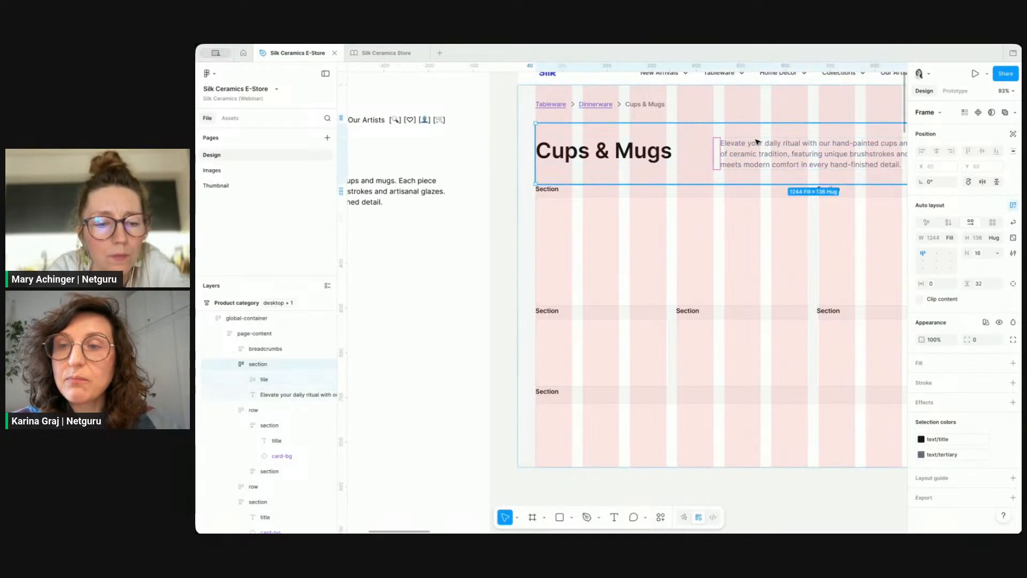
{"action": "left_click", "coordinate": [981, 256]}
{"action": "left_click", "coordinate": [979, 419]}
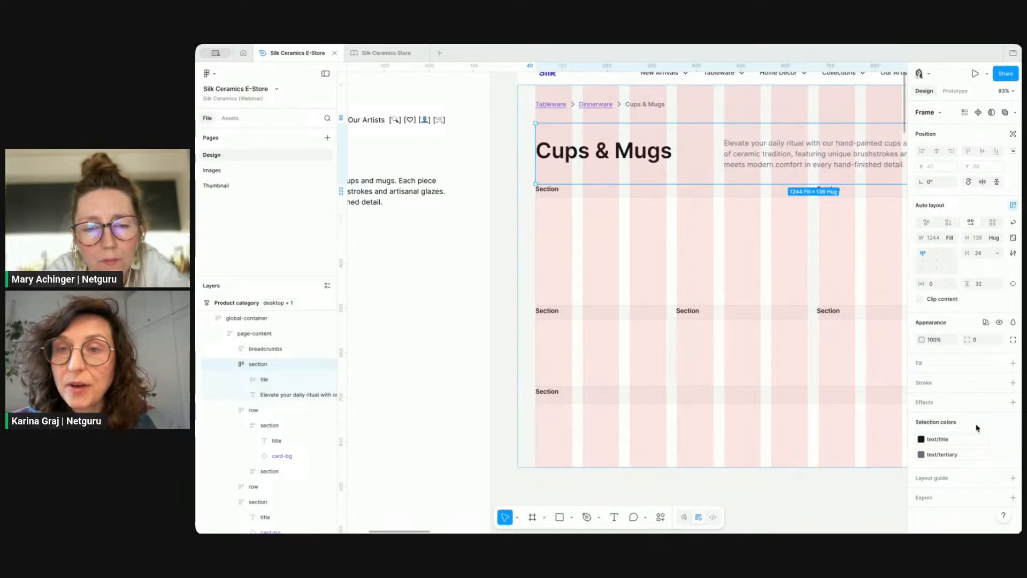
Step: Hide the layout guides to preview the page
{"action": "left_click", "coordinate": [790, 482]}
{"action": "scroll", "coordinate": [805, 501], "scroll_direction": "down", "scroll_amount": 2}
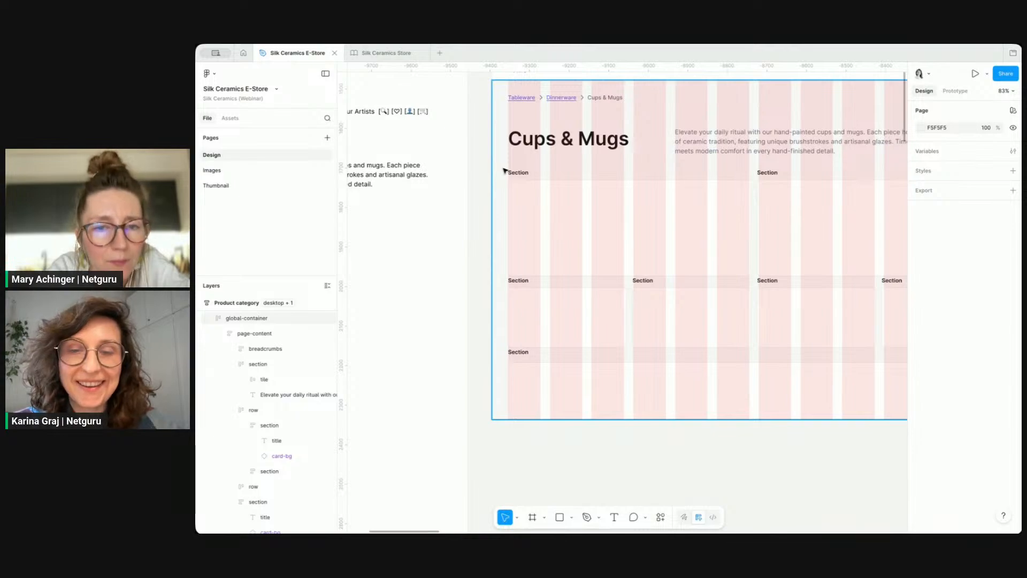
{"action": "key", "text": "shift+g"}
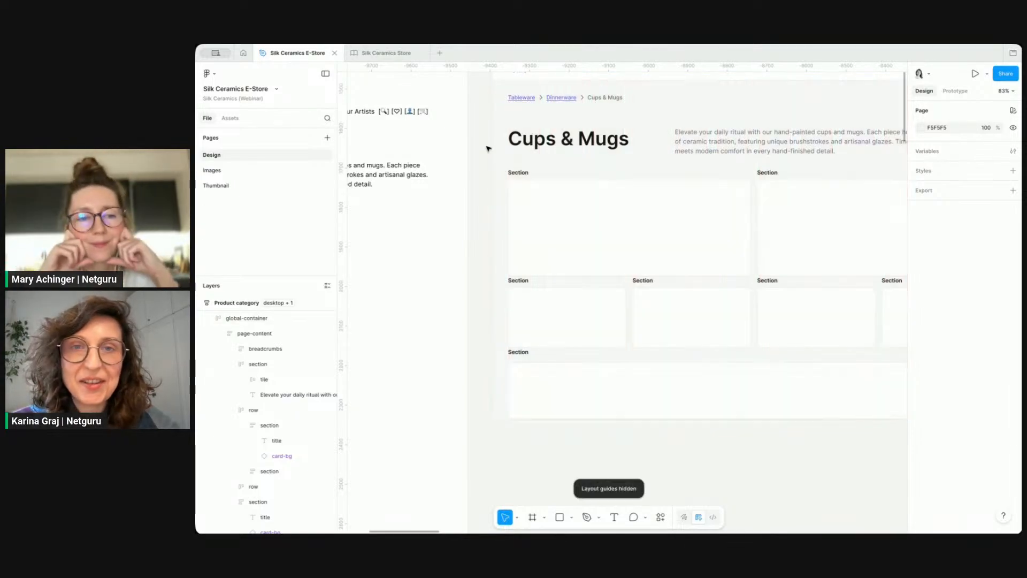
Step: Set the Product category frame's fill to the surface/base color variable
{"action": "scroll", "coordinate": [488, 149], "scroll_direction": "up", "scroll_amount": 1}
{"action": "left_click", "coordinate": [485, 132]}
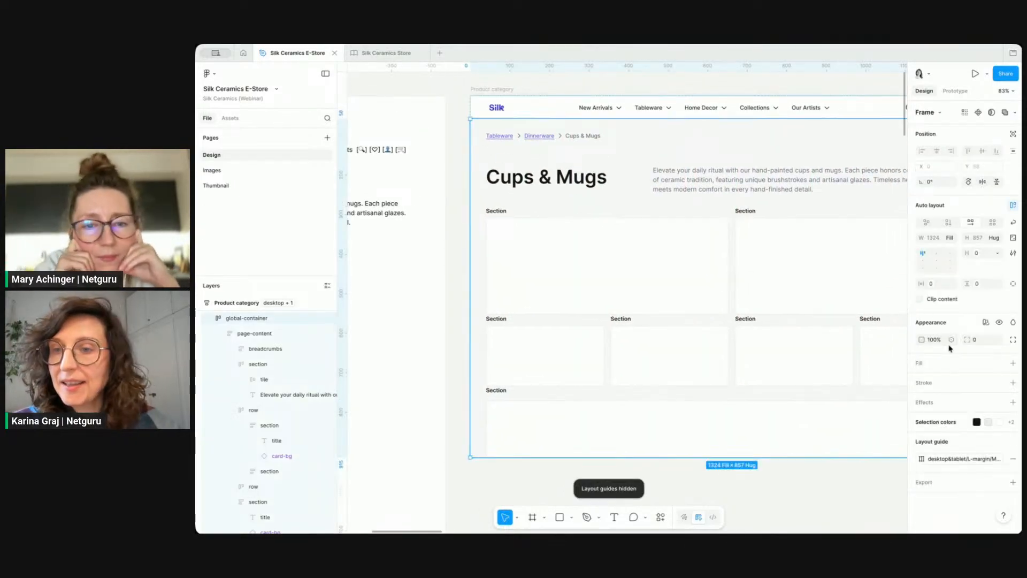
{"action": "left_click", "coordinate": [511, 88]}
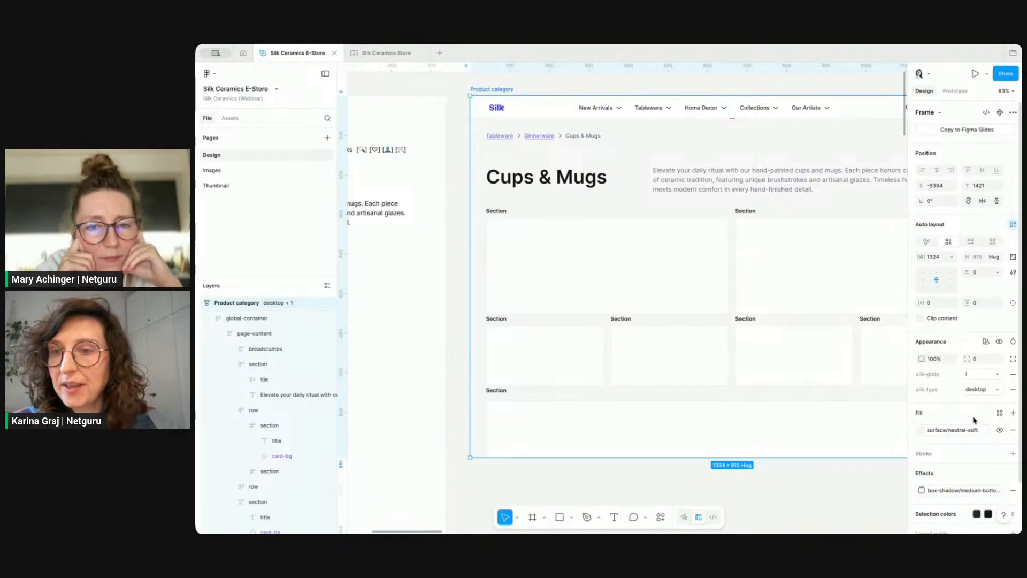
{"action": "left_click", "coordinate": [967, 432]}
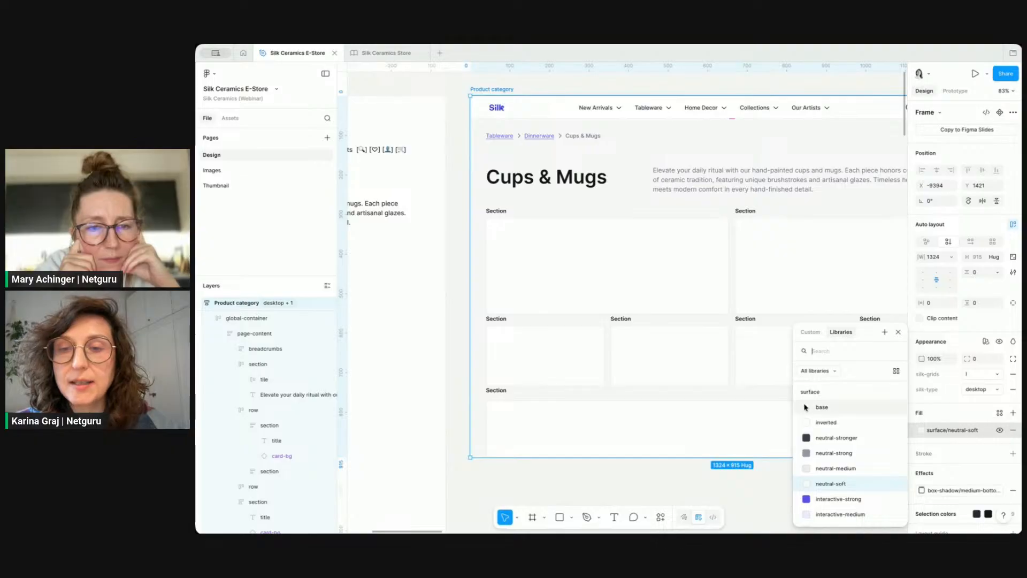
{"action": "left_click", "coordinate": [822, 407]}
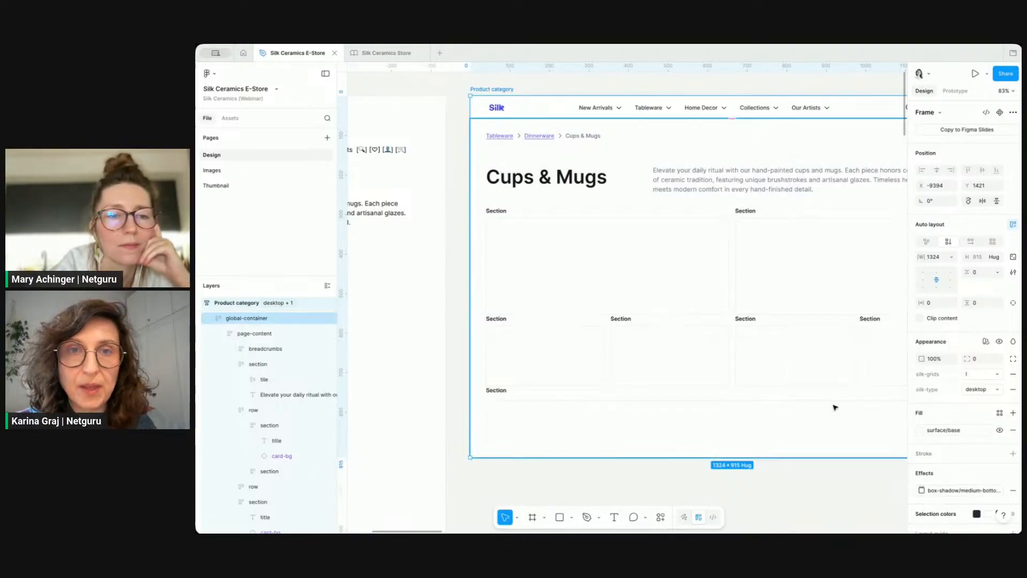
Step: Review the requirements notes beside the page, including the Subcategory Quick-Links list
{"action": "left_click", "coordinate": [789, 503]}
{"action": "scroll", "coordinate": [790, 503], "scroll_direction": "down", "scroll_amount": 1}
{"action": "scroll", "coordinate": [790, 503], "scroll_direction": "right", "scroll_amount": 1}
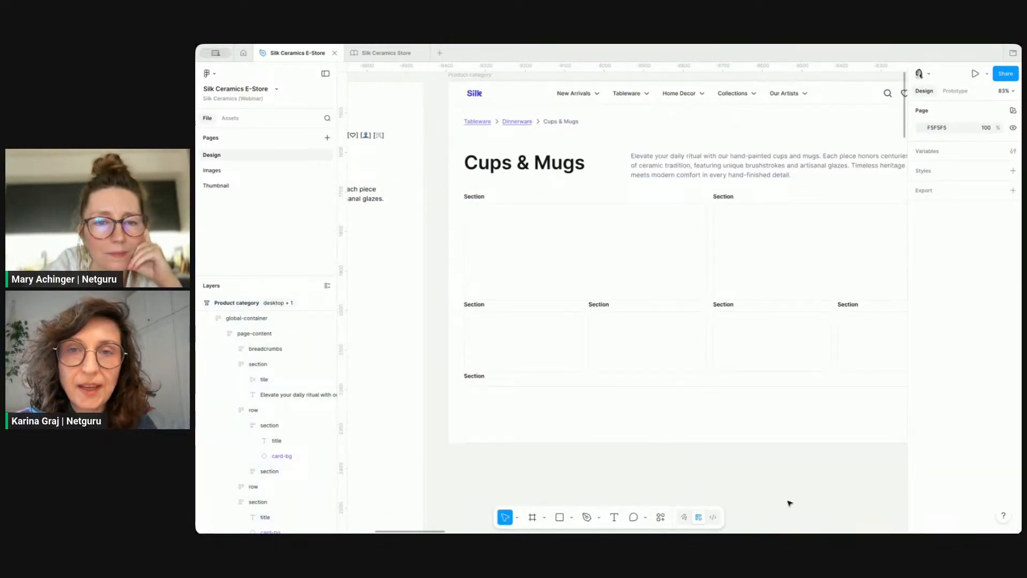
{"action": "scroll", "coordinate": [540, 230], "scroll_direction": "down", "scroll_amount": 2}
{"action": "scroll", "coordinate": [542, 231], "scroll_direction": "left", "scroll_amount": 3}
{"action": "scroll", "coordinate": [542, 232], "scroll_direction": "down", "scroll_amount": 2}
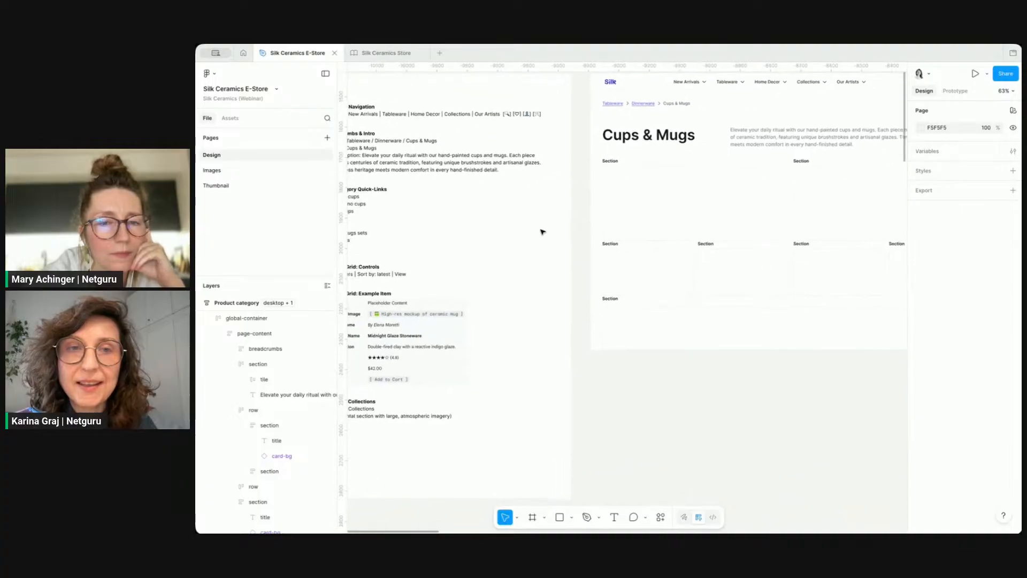
{"action": "scroll", "coordinate": [542, 231], "scroll_direction": "left", "scroll_amount": 3}
{"action": "scroll", "coordinate": [542, 232], "scroll_direction": "up", "scroll_amount": 1}
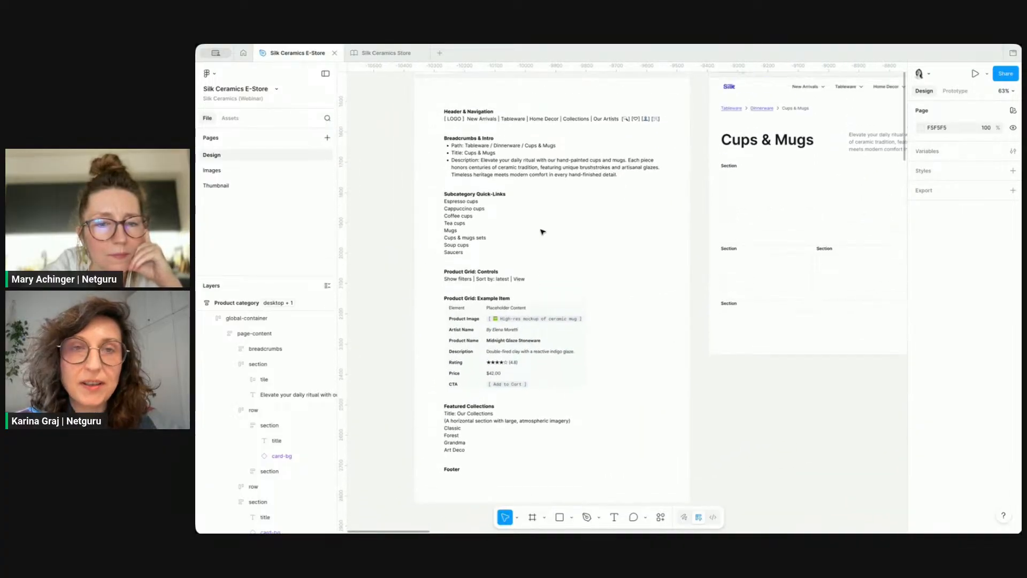
{"action": "scroll", "coordinate": [447, 204], "scroll_direction": "up", "scroll_amount": 5}
{"action": "left_click", "coordinate": [471, 191]}
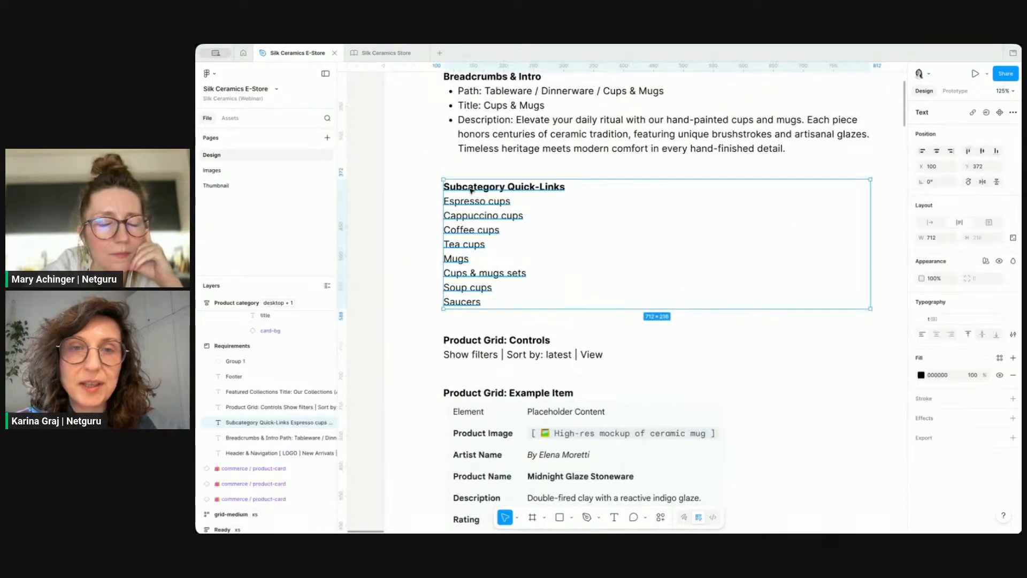
{"action": "scroll", "coordinate": [543, 234], "scroll_direction": "down", "scroll_amount": 5}
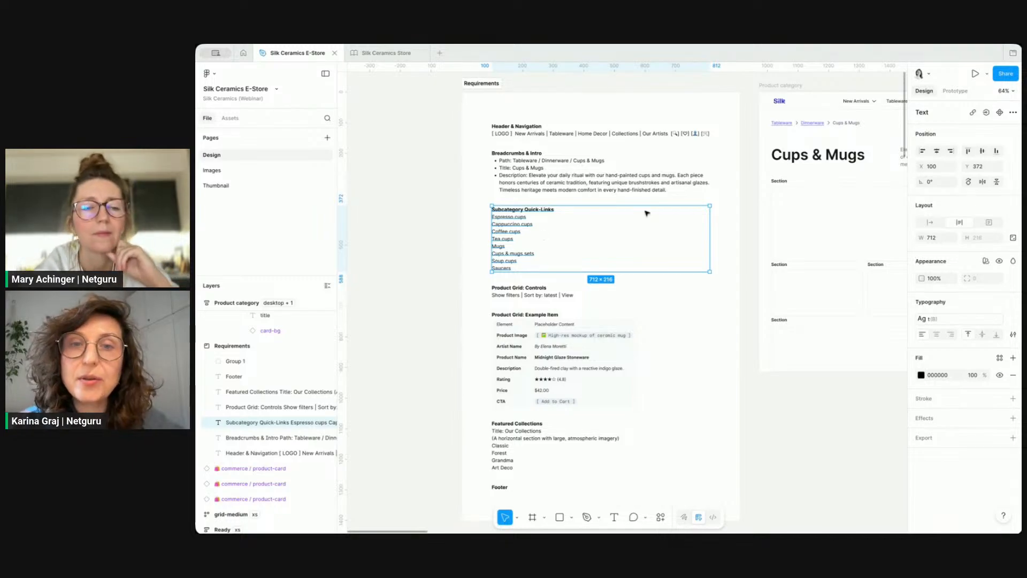
{"action": "scroll", "coordinate": [534, 227], "scroll_direction": "down", "scroll_amount": 2}
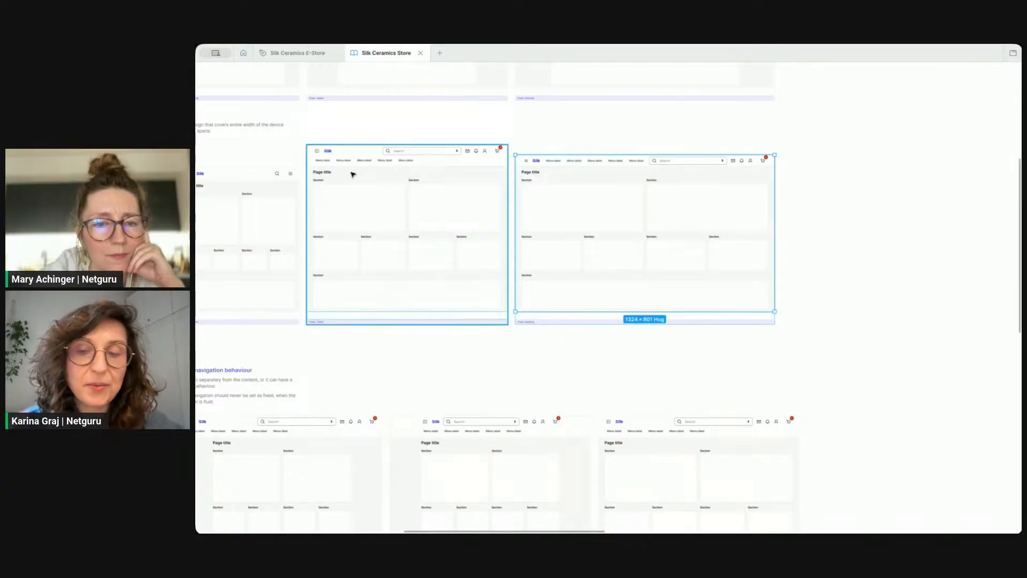
Step: Open the E-commerce / Product grids page in the Silk Ceramics Store file
{"action": "key", "text": "ctrl+backslash"}
{"action": "scroll", "coordinate": [289, 216], "scroll_direction": "up", "scroll_amount": 10}
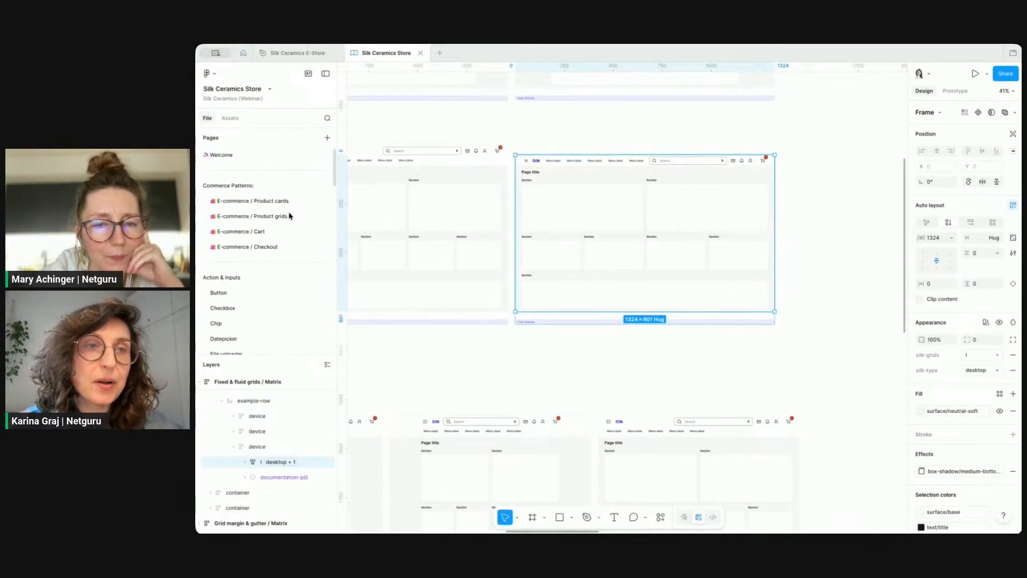
{"action": "left_click", "coordinate": [246, 188]}
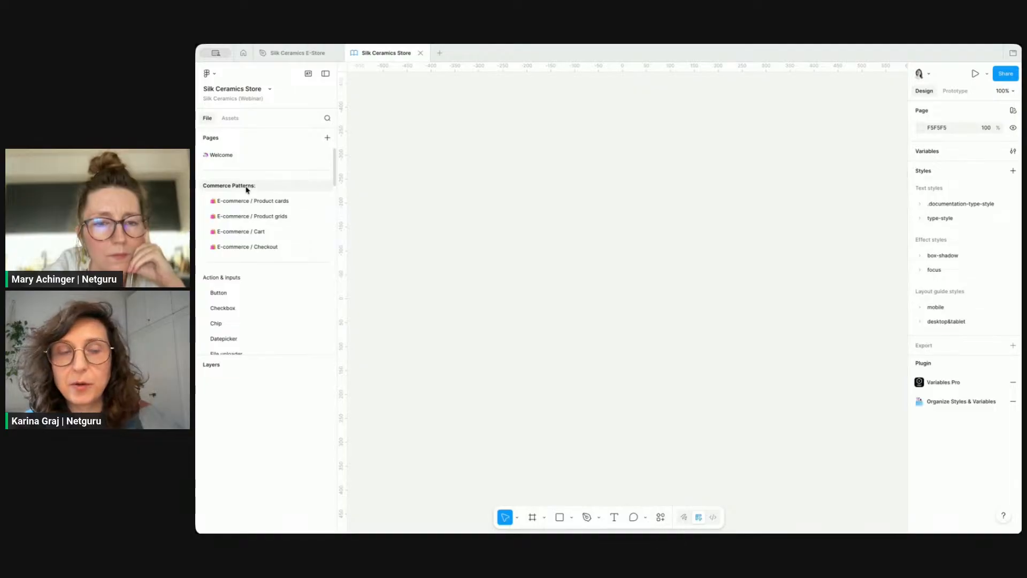
{"action": "left_click", "coordinate": [281, 218]}
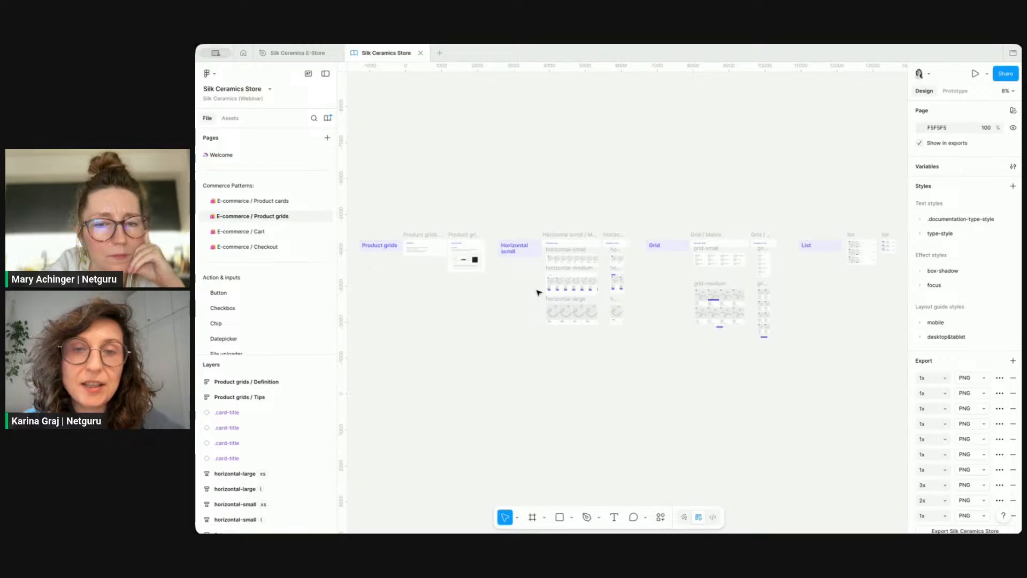
{"action": "scroll", "coordinate": [537, 292], "scroll_direction": "up", "scroll_amount": 5}
{"action": "scroll", "coordinate": [538, 292], "scroll_direction": "right", "scroll_amount": 2}
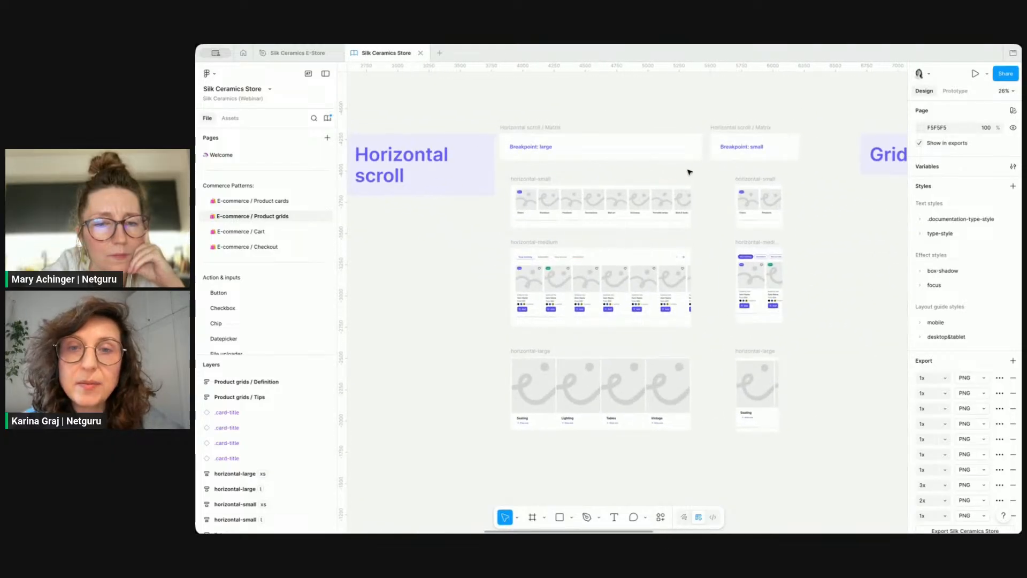
{"action": "scroll", "coordinate": [708, 171], "scroll_direction": "up", "scroll_amount": 3}
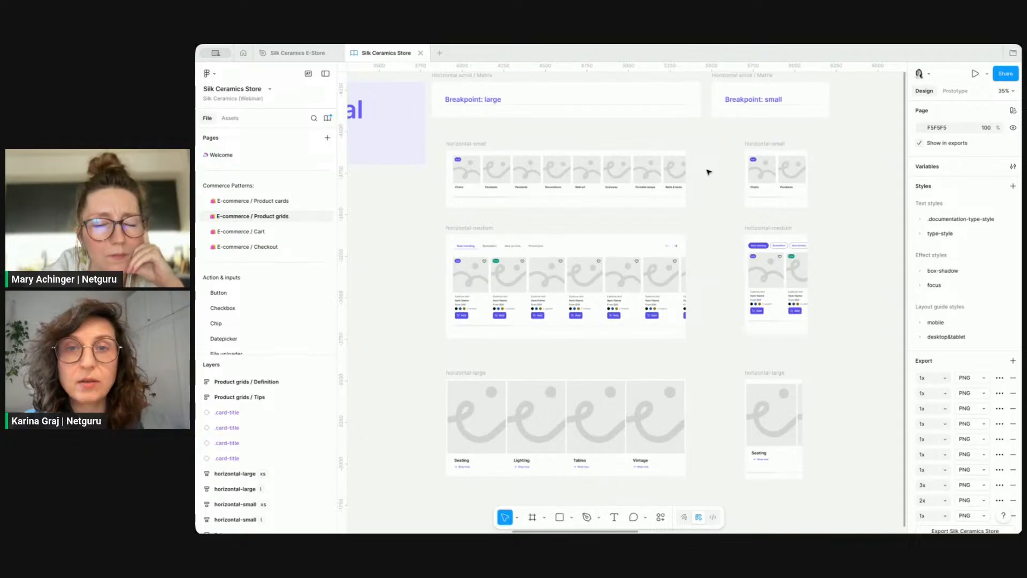
Step: Examine the horizontal scroll, grid and list pattern variants for the large and small breakpoints
{"action": "left_click", "coordinate": [467, 142]}
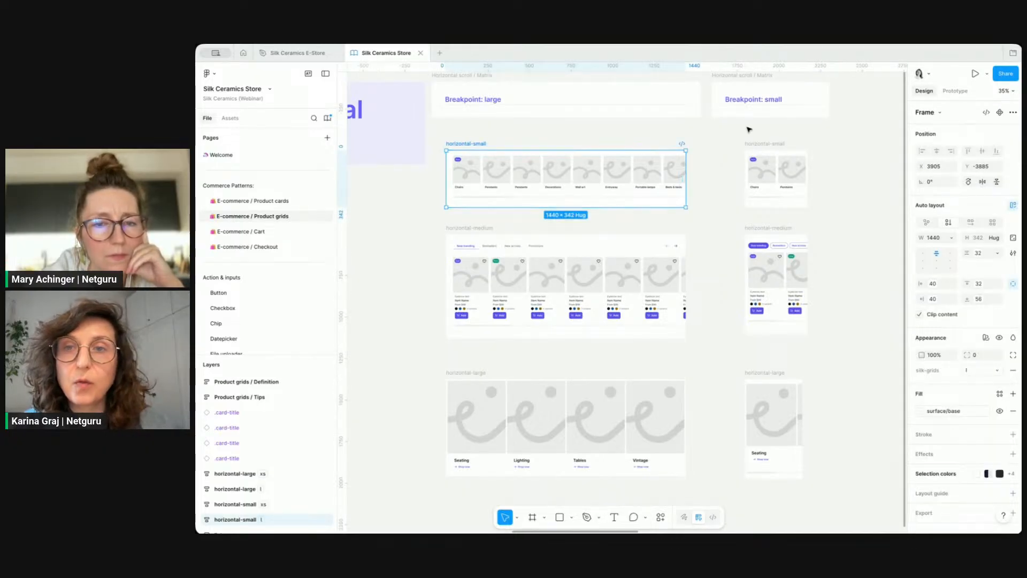
{"action": "left_click", "coordinate": [765, 142]}
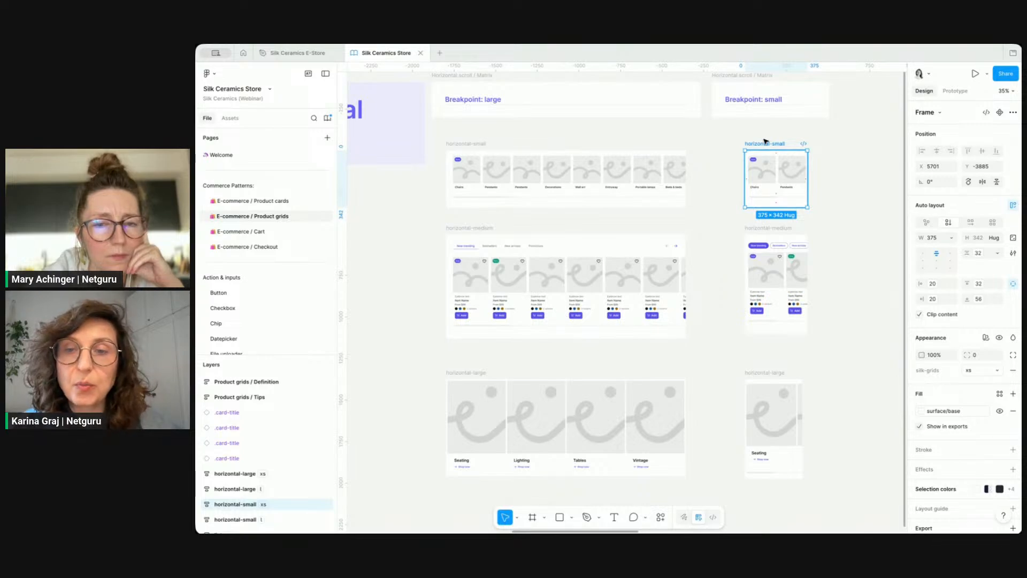
{"action": "scroll", "coordinate": [765, 142], "scroll_direction": "down", "scroll_amount": 3}
{"action": "scroll", "coordinate": [765, 142], "scroll_direction": "right", "scroll_amount": 10}
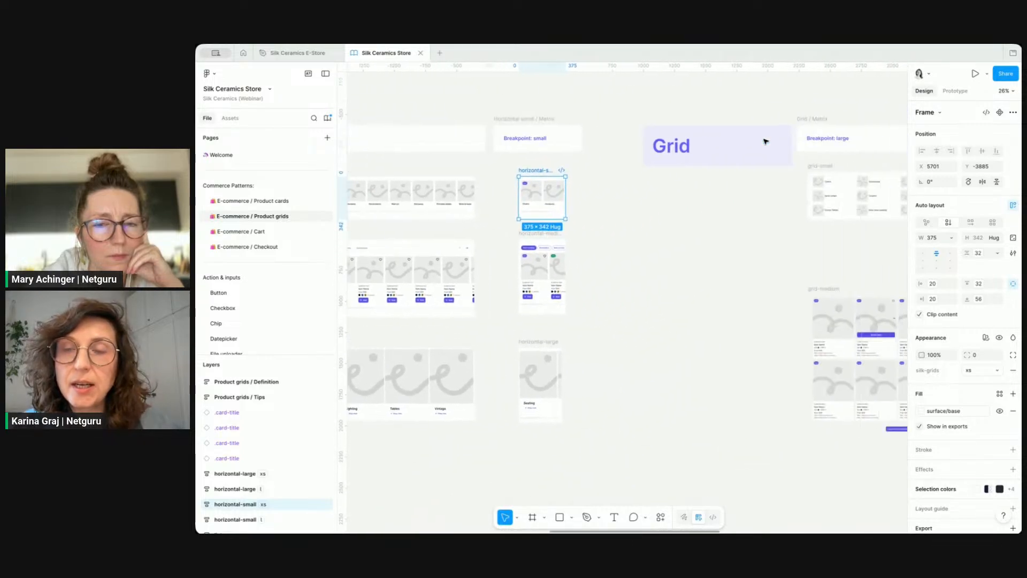
{"action": "scroll", "coordinate": [765, 142], "scroll_direction": "right", "scroll_amount": 5}
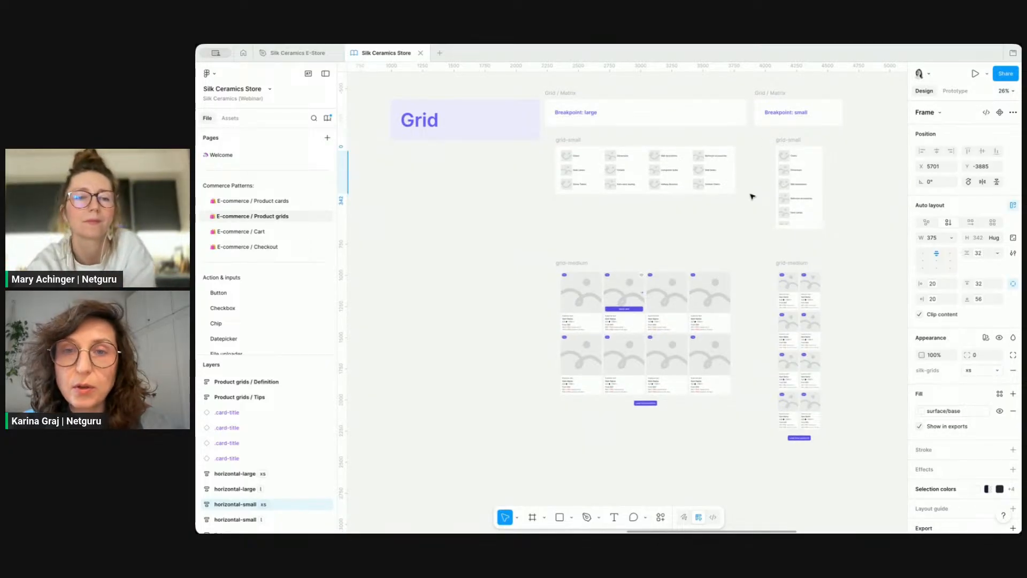
{"action": "scroll", "coordinate": [752, 196], "scroll_direction": "right", "scroll_amount": 3}
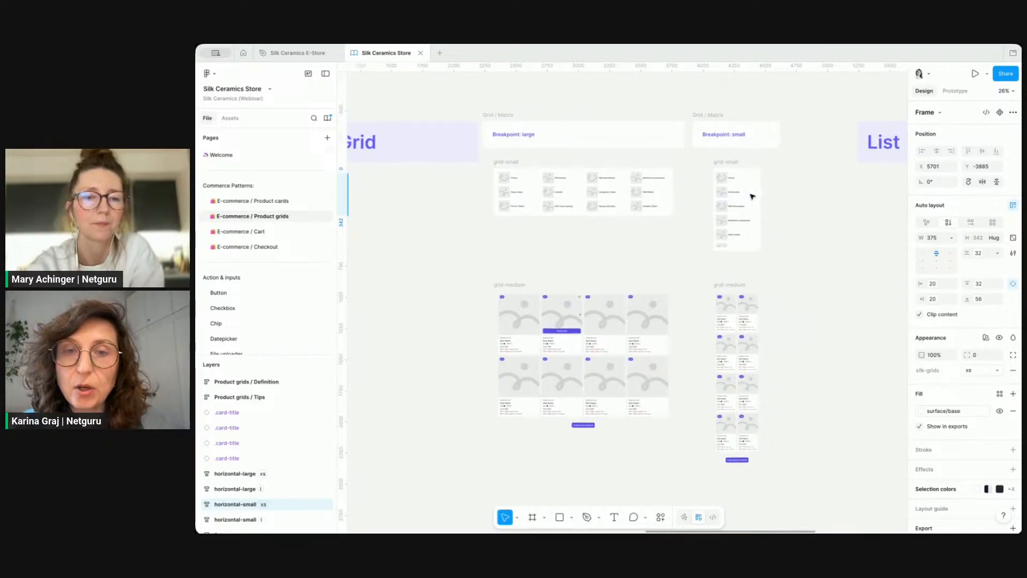
{"action": "scroll", "coordinate": [752, 196], "scroll_direction": "right", "scroll_amount": 10}
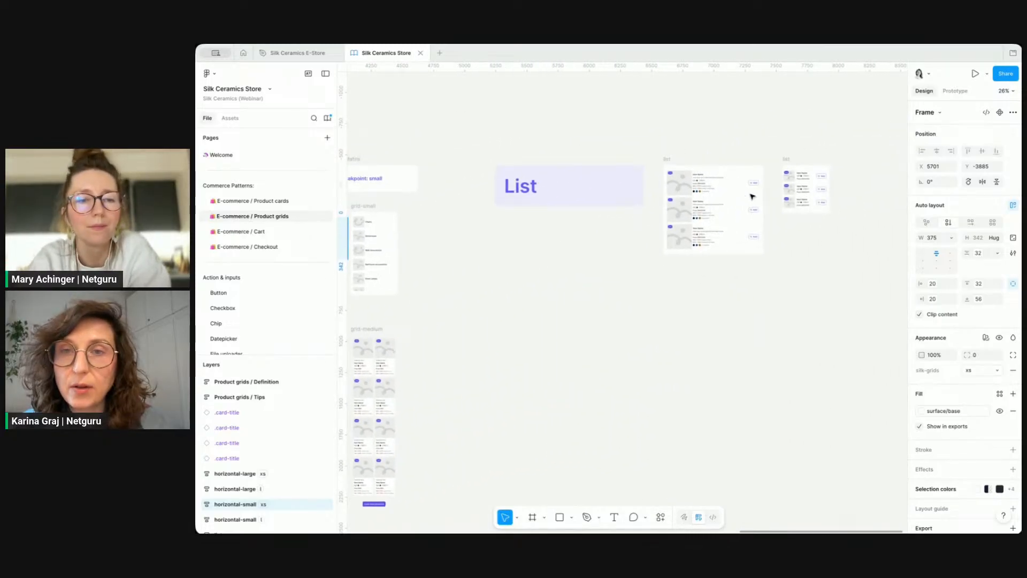
{"action": "scroll", "coordinate": [752, 197], "scroll_direction": "up", "scroll_amount": 5}
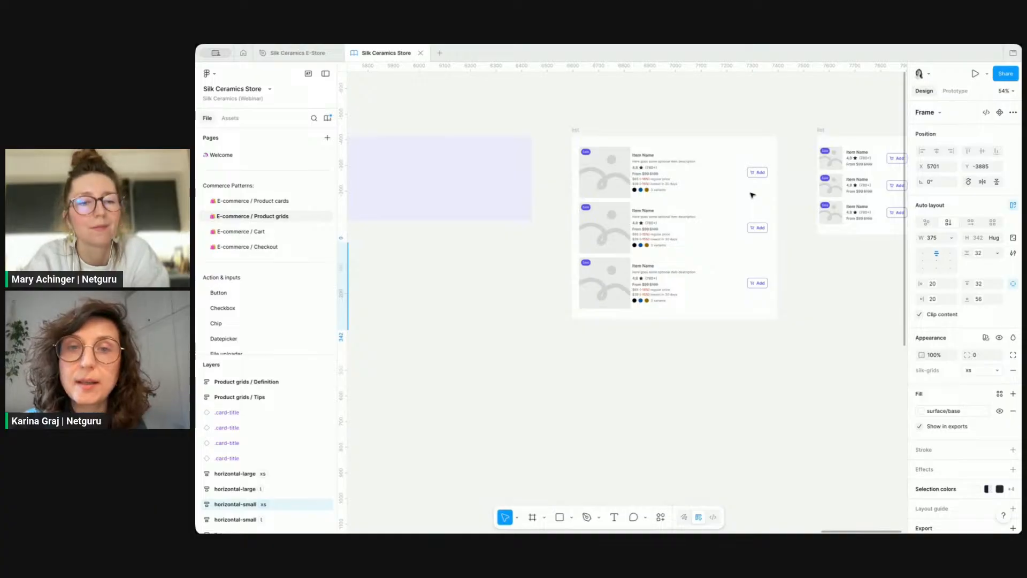
{"action": "scroll", "coordinate": [751, 196], "scroll_direction": "down", "scroll_amount": 2}
{"action": "scroll", "coordinate": [751, 198], "scroll_direction": "down", "scroll_amount": 3}
{"action": "scroll", "coordinate": [751, 198], "scroll_direction": "left", "scroll_amount": 10}
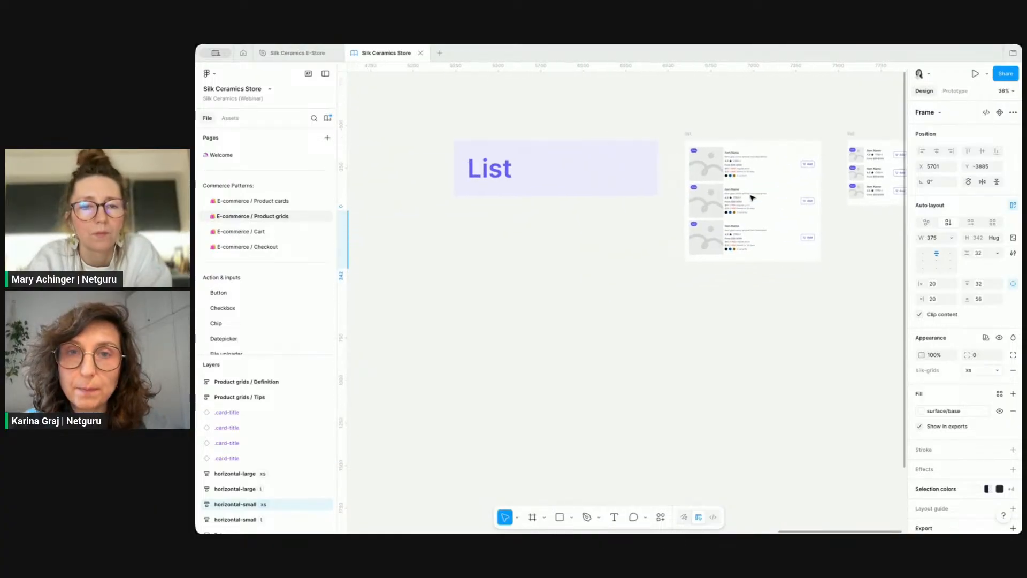
{"action": "scroll", "coordinate": [751, 198], "scroll_direction": "down", "scroll_amount": 3}
{"action": "scroll", "coordinate": [752, 198], "scroll_direction": "left", "scroll_amount": 15}
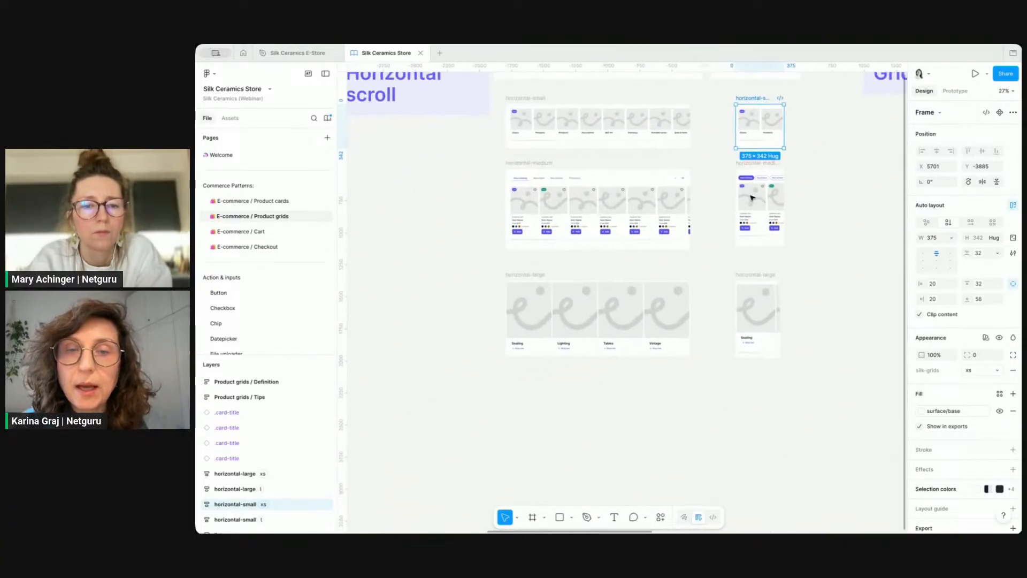
{"action": "scroll", "coordinate": [456, 186], "scroll_direction": "up", "scroll_amount": 3}
{"action": "scroll", "coordinate": [456, 185], "scroll_direction": "up", "scroll_amount": 2}
Step: Copy the large horizontal-small pattern into the page content, placing it above the first row of sections
{"action": "left_click", "coordinate": [534, 180]}
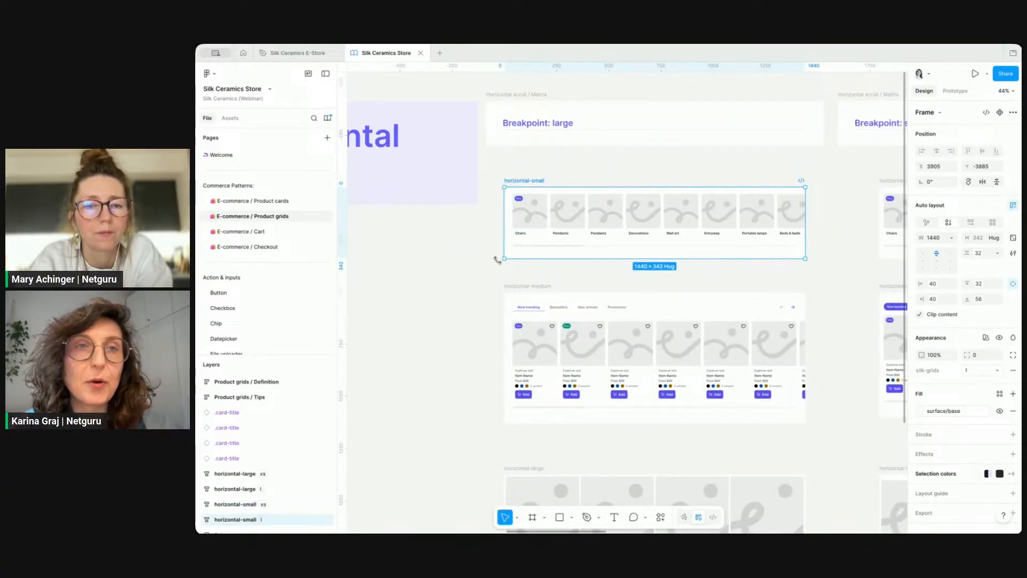
{"action": "left_click", "coordinate": [294, 53]}
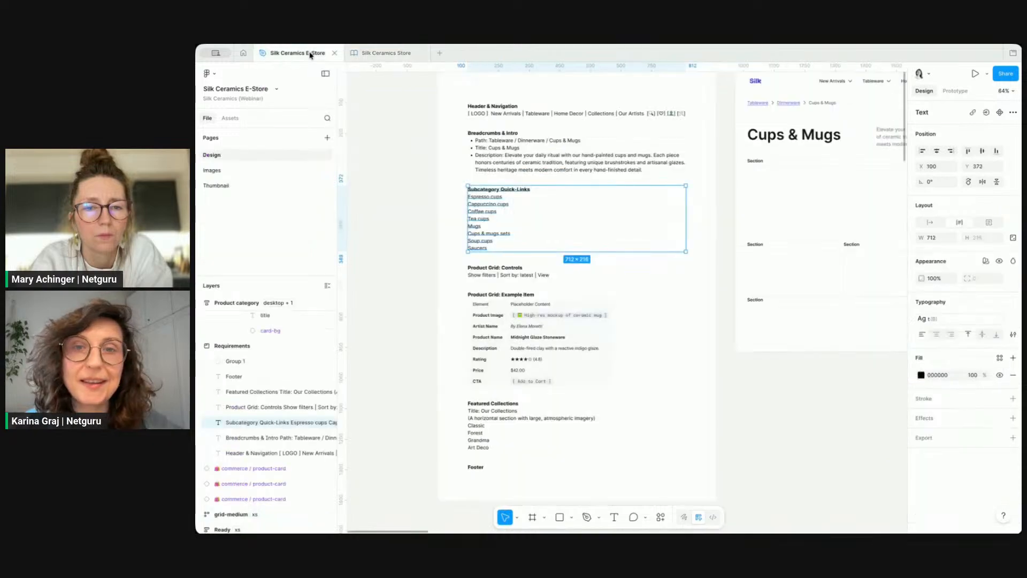
{"action": "scroll", "coordinate": [702, 222], "scroll_direction": "right", "scroll_amount": 5}
{"action": "left_click", "coordinate": [544, 154]}
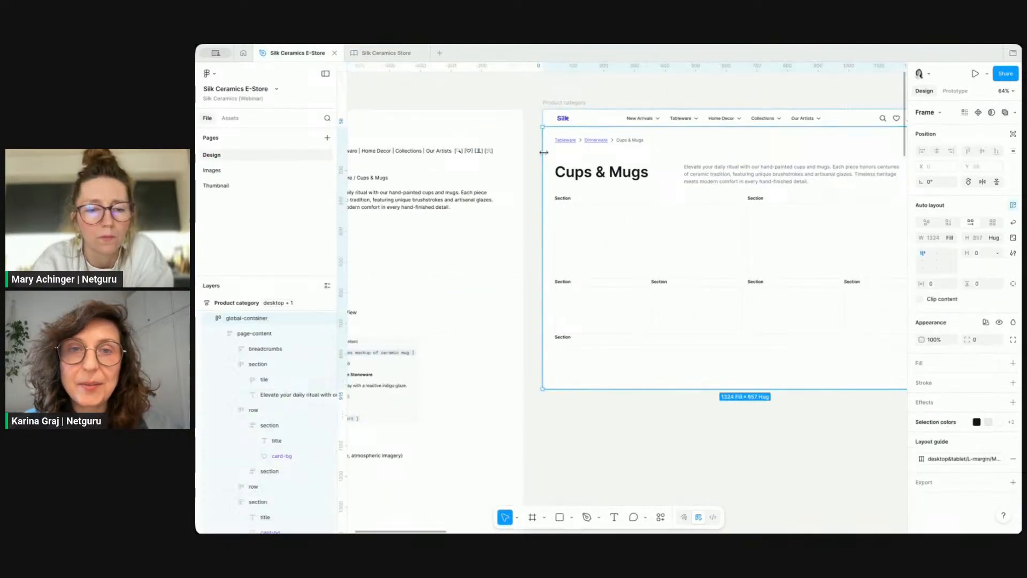
{"action": "key", "text": "ctrl+v"}
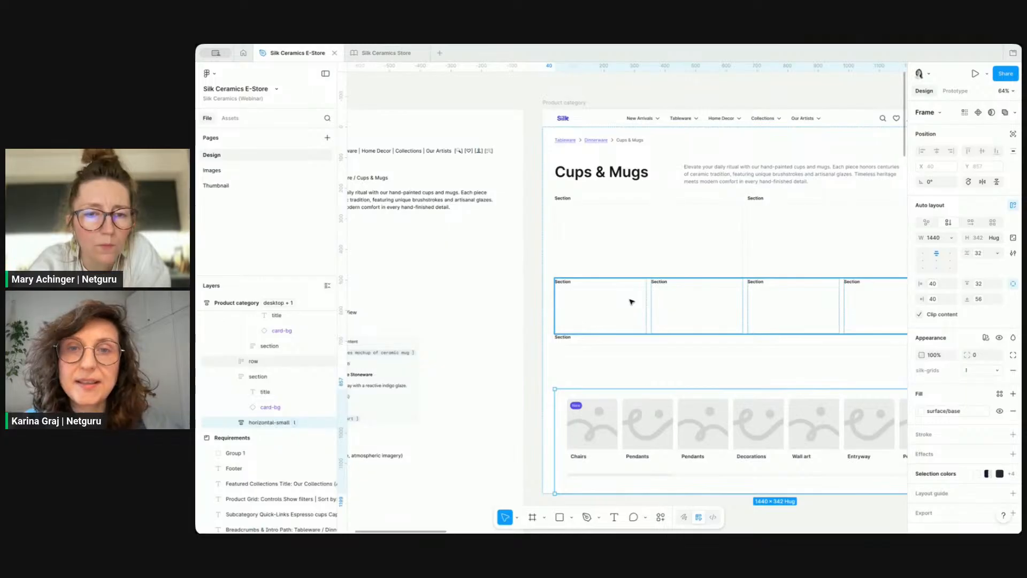
{"action": "key", "text": "Up"}
{"action": "key", "text": "Up"}
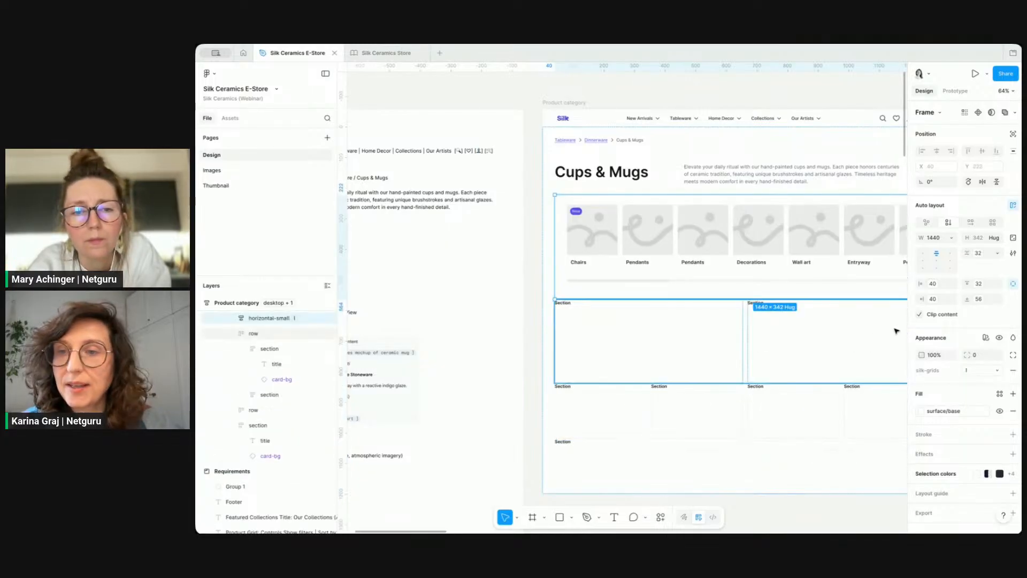
Step: Set the pasted horizontal-small frame's horizontal padding to 0
{"action": "left_click", "coordinate": [1013, 284]}
{"action": "left_click", "coordinate": [933, 284]}
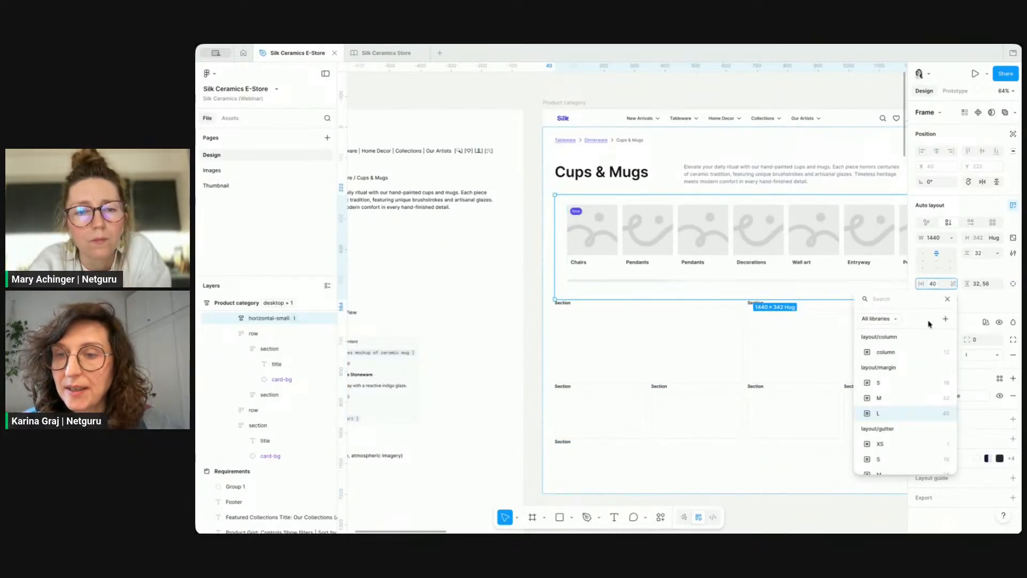
{"action": "left_click", "coordinate": [952, 284]}
{"action": "left_click", "coordinate": [942, 284]}
{"action": "key", "text": "BackSpace"}
{"action": "type", "text": "0"}
{"action": "key", "text": "Return"}
Step: Set the horizontal-small frame's width to Fill and select its inner cards section
{"action": "scroll", "coordinate": [585, 238], "scroll_direction": "right", "scroll_amount": 4}
{"action": "scroll", "coordinate": [584, 239], "scroll_direction": "down", "scroll_amount": 1}
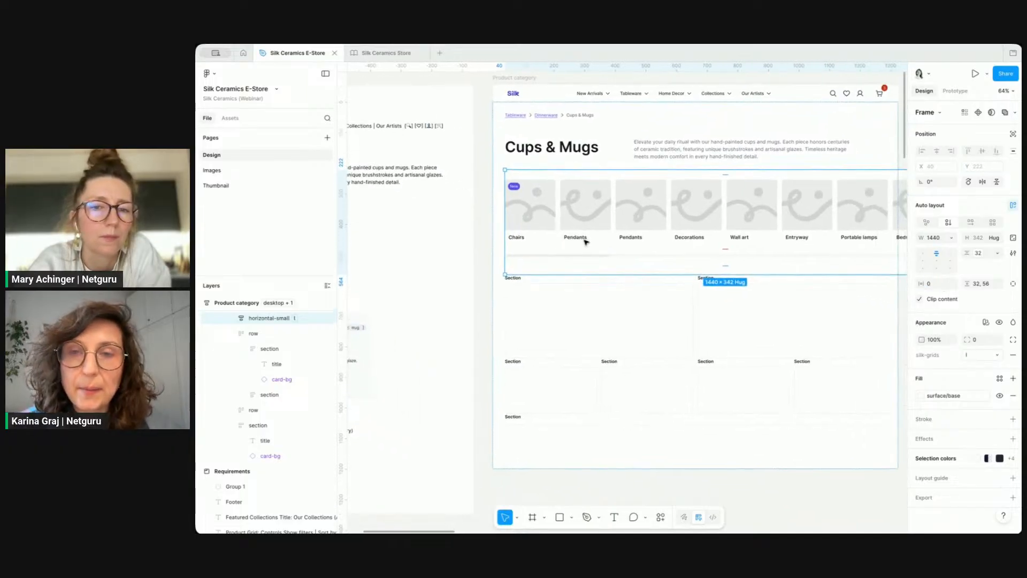
{"action": "scroll", "coordinate": [574, 247], "scroll_direction": "right", "scroll_amount": 1}
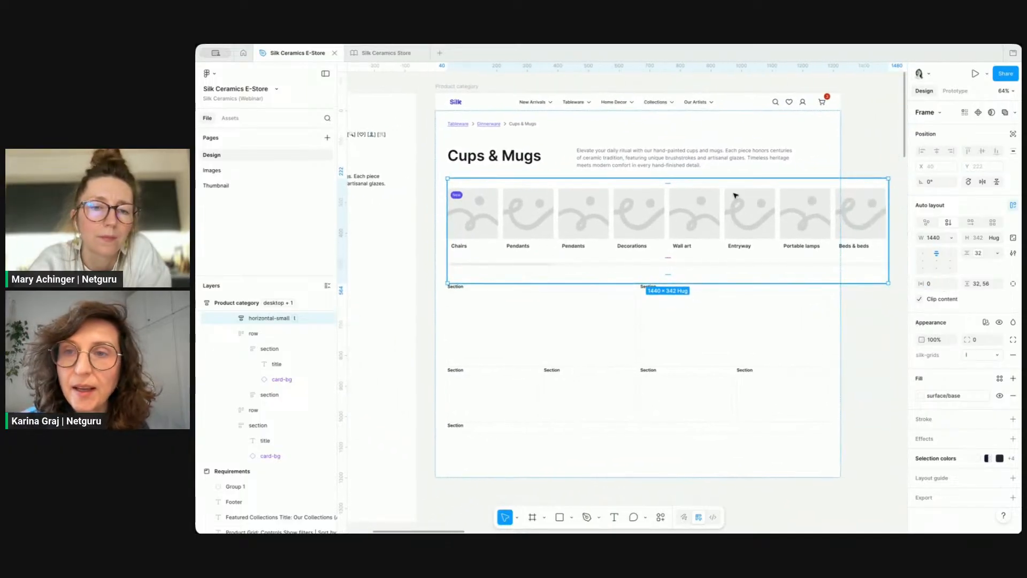
{"action": "left_click", "coordinate": [951, 237]}
{"action": "left_click", "coordinate": [940, 262]}
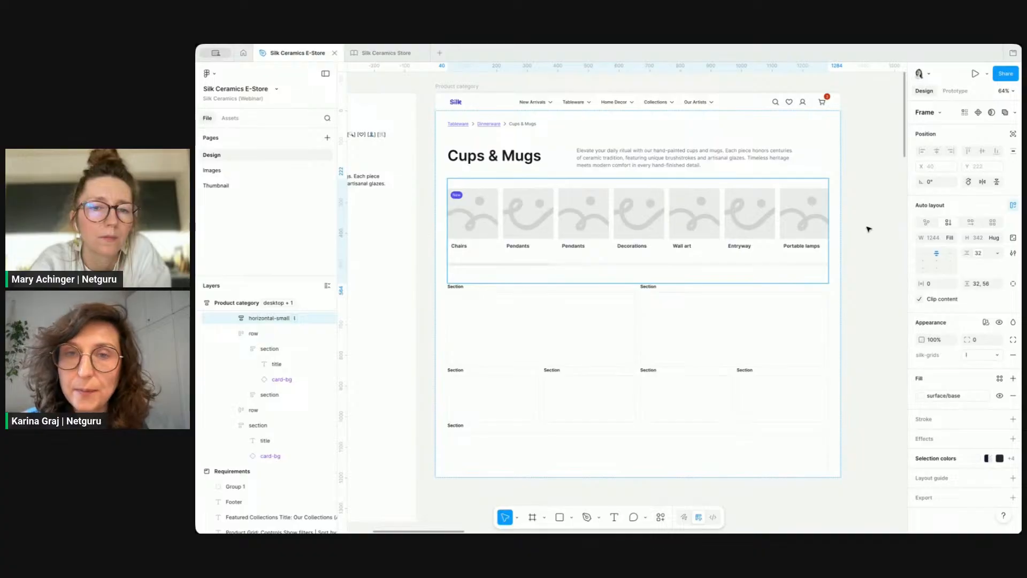
{"action": "left_click", "coordinate": [867, 228]}
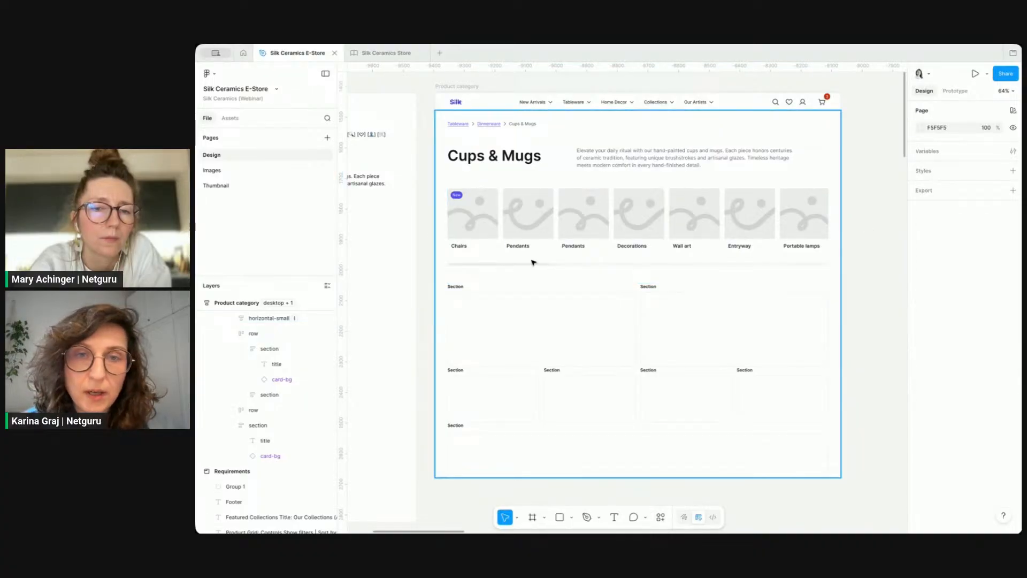
{"action": "left_click", "coordinate": [481, 225]}
{"action": "left_click", "coordinate": [478, 218]}
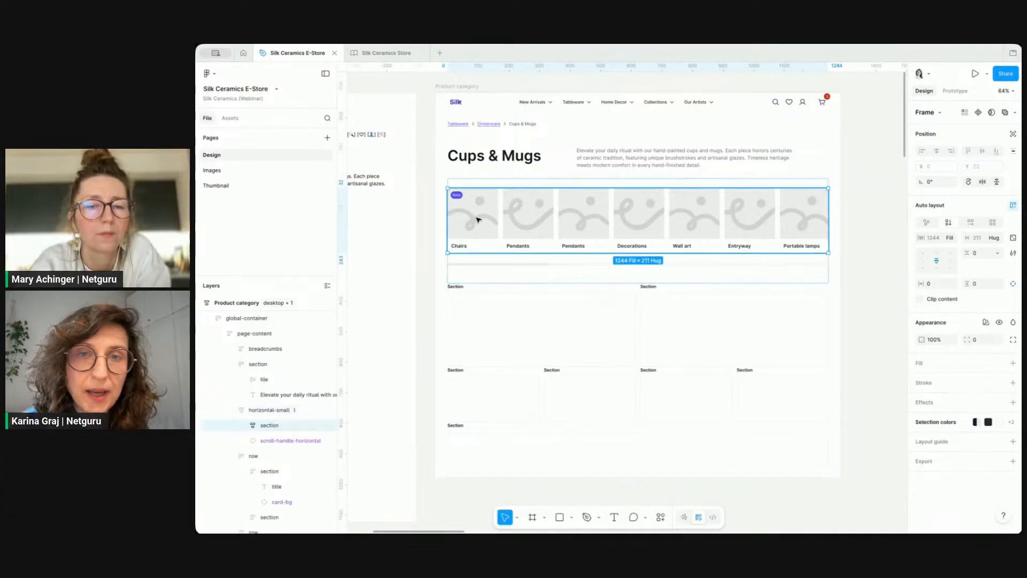
Step: Try the positive badge type on a detached copy of the Chairs category card, then delete that copy
{"action": "left_click", "coordinate": [483, 214]}
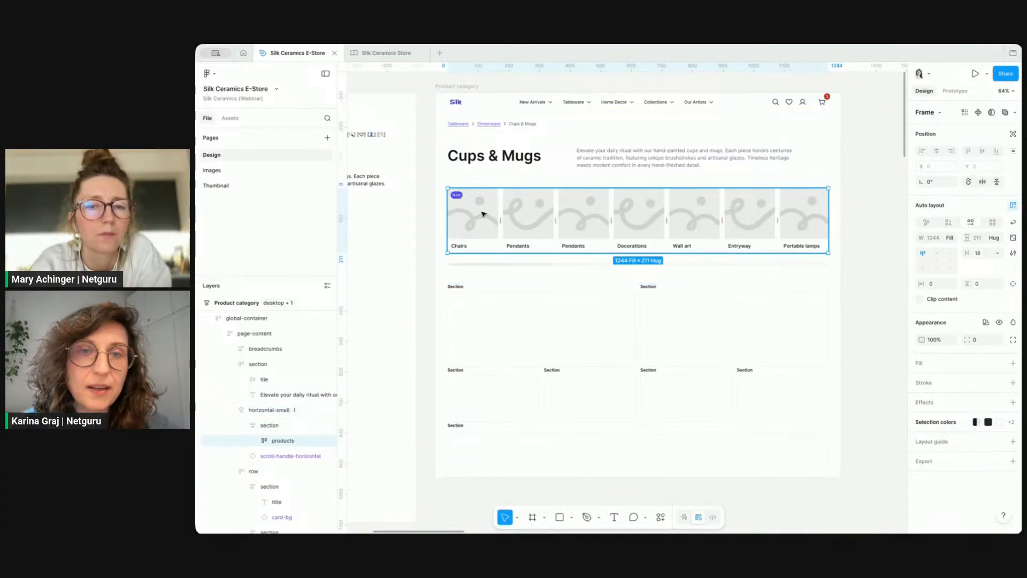
{"action": "left_click", "coordinate": [483, 214]}
{"action": "scroll", "coordinate": [484, 214], "scroll_direction": "down", "scroll_amount": 2}
{"action": "left_click_drag", "start_coordinate": [497, 169], "coordinate": [731, 495]}
{"action": "scroll", "coordinate": [802, 472], "scroll_direction": "down", "scroll_amount": 1}
{"action": "scroll", "coordinate": [802, 472], "scroll_direction": "down", "scroll_amount": 1}
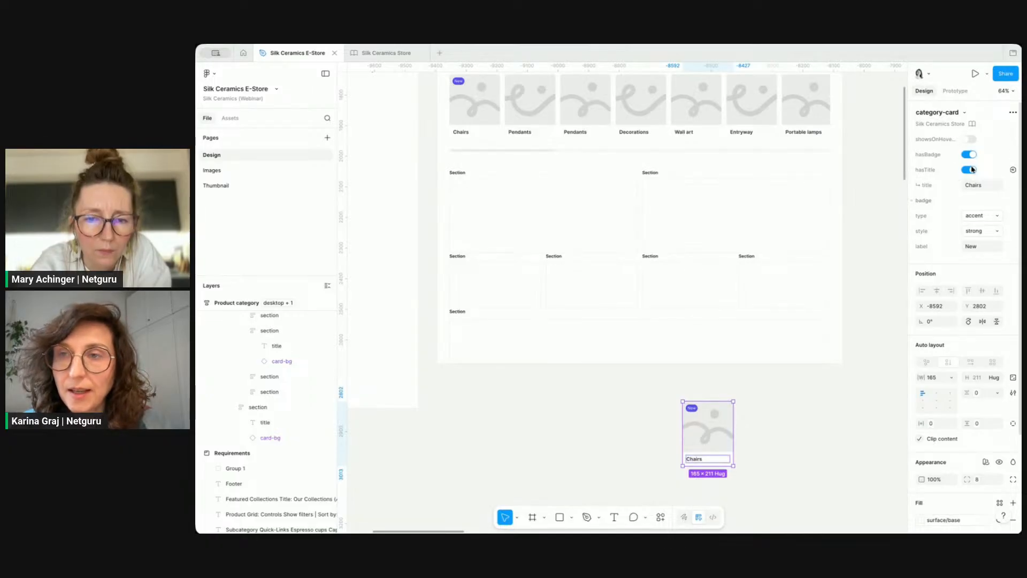
{"action": "left_click", "coordinate": [981, 216]}
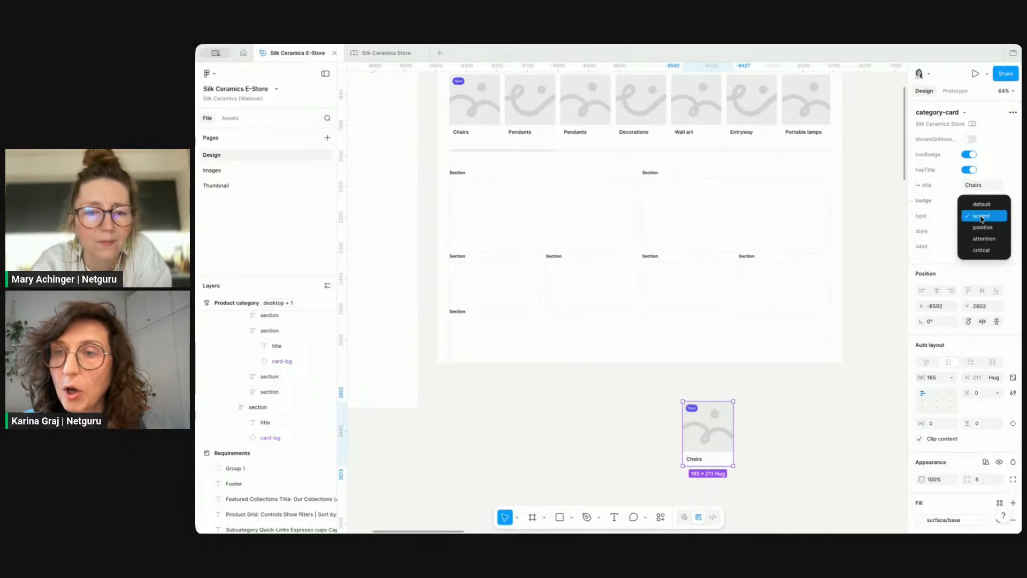
{"action": "left_click", "coordinate": [985, 230]}
{"action": "left_click", "coordinate": [786, 419]}
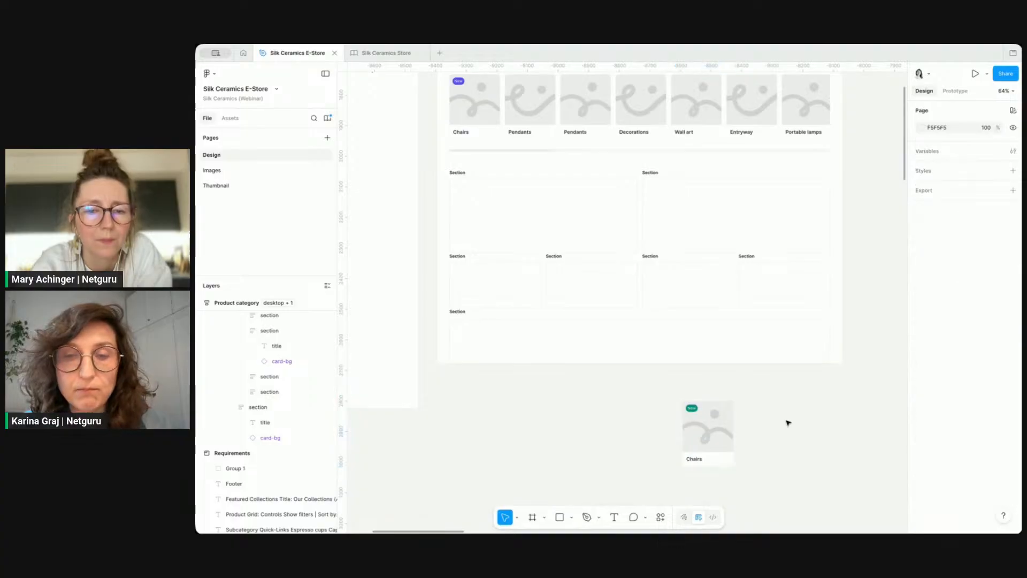
{"action": "left_click", "coordinate": [725, 431]}
{"action": "key", "text": "Delete"}
Step: Turn off the badge on the first category card in the horizontal row
{"action": "scroll", "coordinate": [516, 247], "scroll_direction": "up", "scroll_amount": 3}
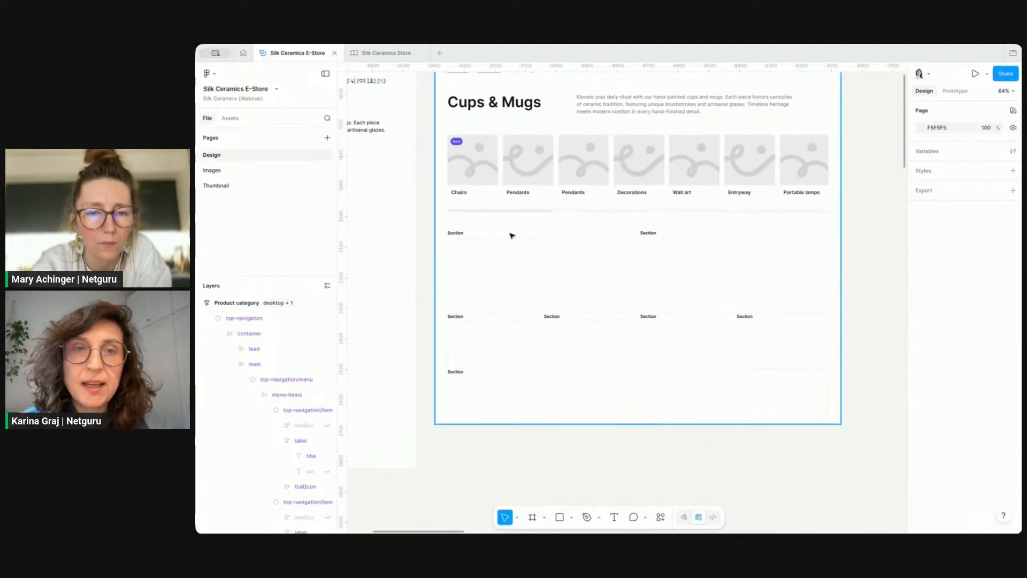
{"action": "double_click", "coordinate": [482, 153]}
{"action": "double_click", "coordinate": [482, 153]}
{"action": "double_click", "coordinate": [482, 153]}
{"action": "double_click", "coordinate": [482, 153]}
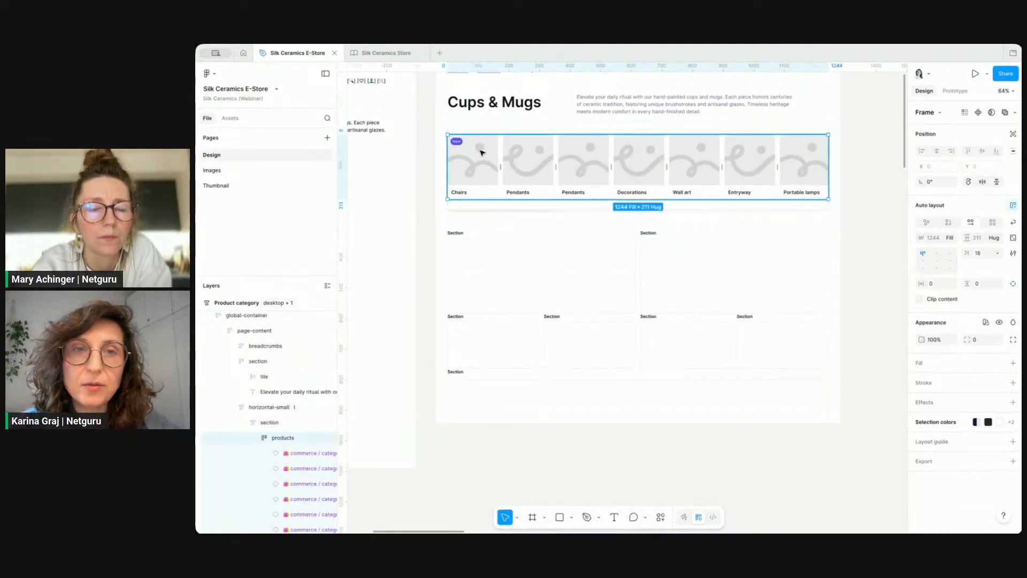
{"action": "double_click", "coordinate": [482, 153]}
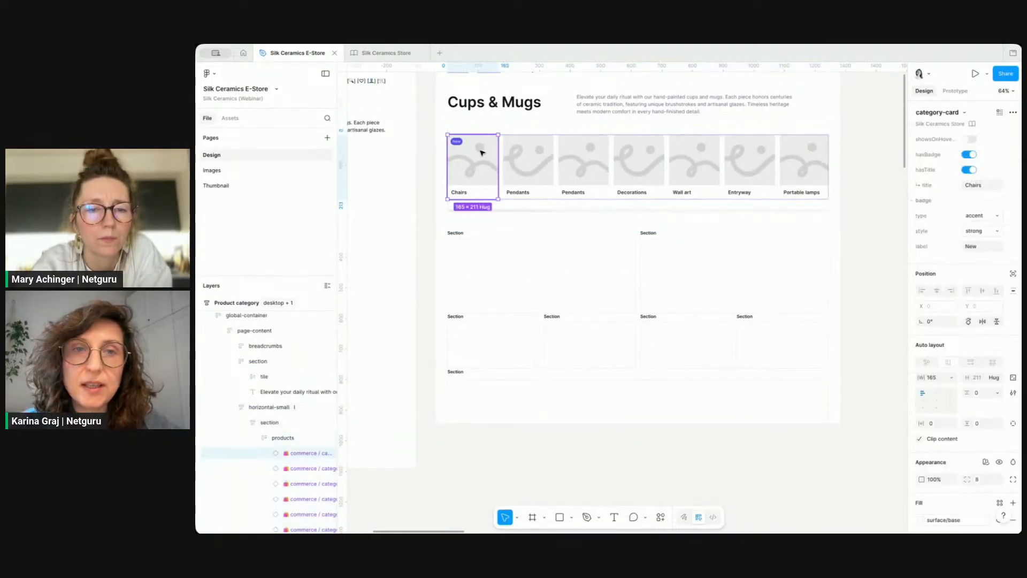
{"action": "left_click", "coordinate": [969, 154]}
{"action": "left_click", "coordinate": [876, 244]}
Step: Rewrite all seven category card labels with the subcategory quick-link names from the requirements using the AI Rewrite action
{"action": "scroll", "coordinate": [876, 244], "scroll_direction": "down", "scroll_amount": 3}
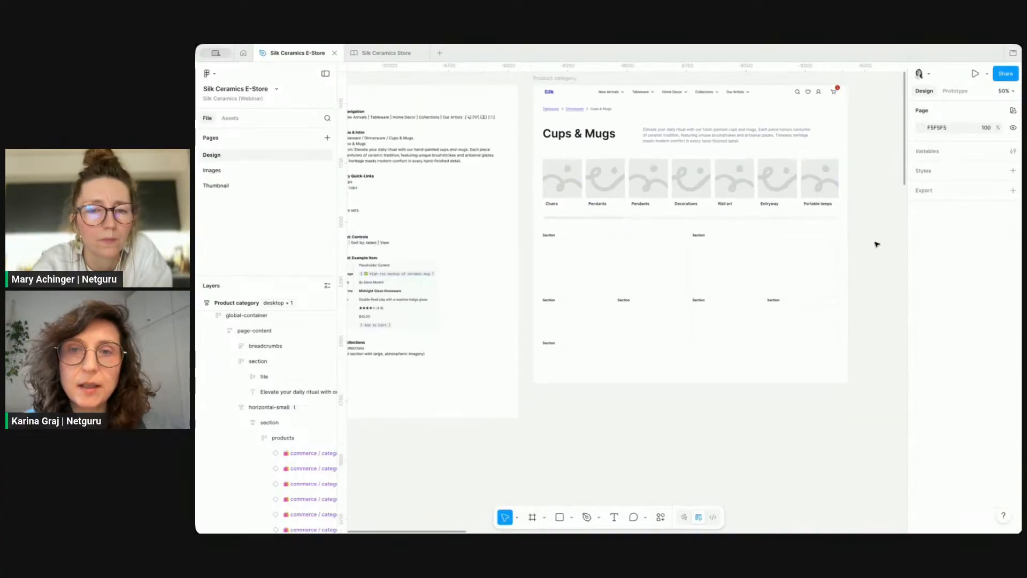
{"action": "scroll", "coordinate": [876, 244], "scroll_direction": "left", "scroll_amount": 1}
{"action": "scroll", "coordinate": [876, 244], "scroll_direction": "left", "scroll_amount": 2}
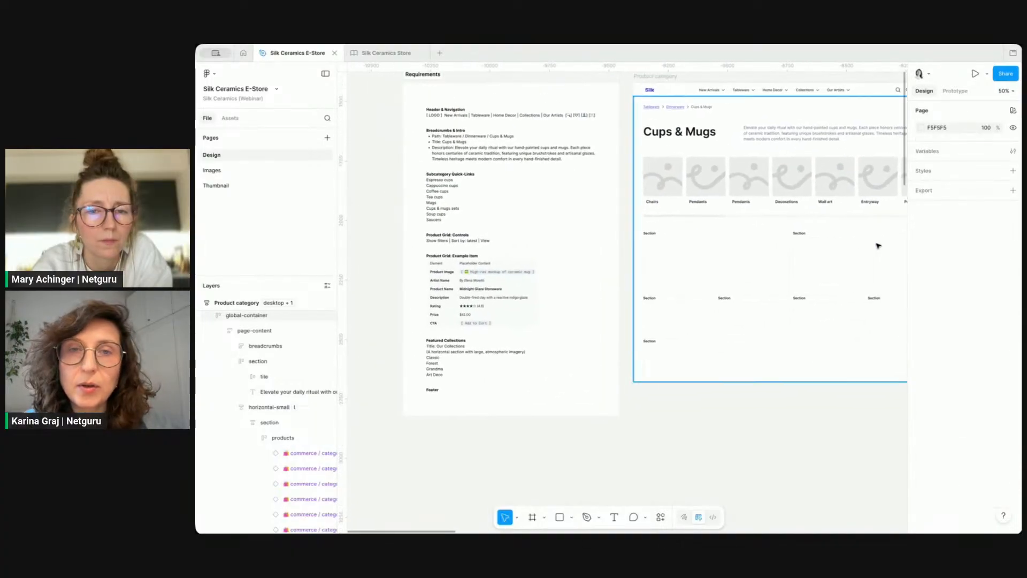
{"action": "double_click", "coordinate": [464, 186]}
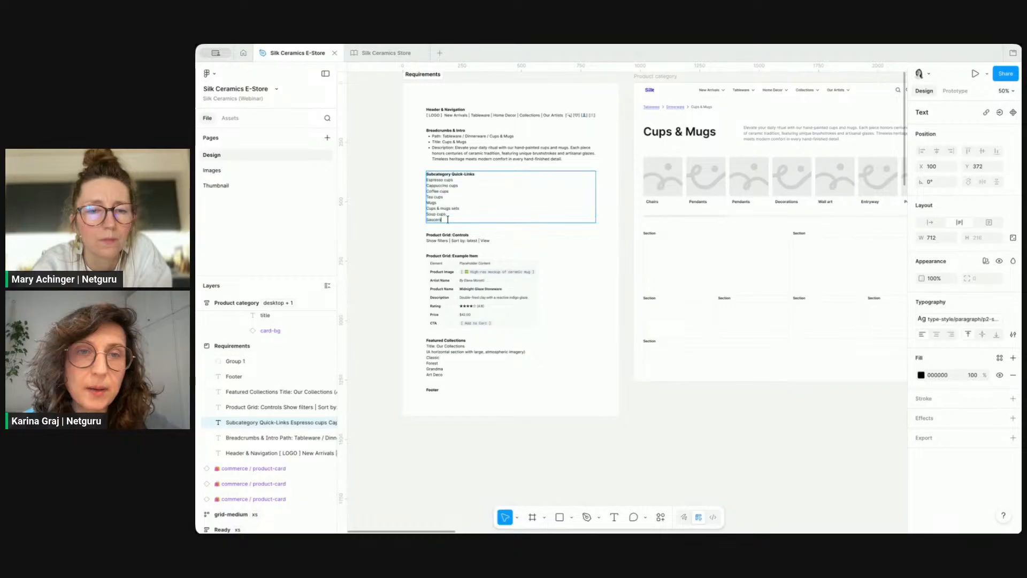
{"action": "left_click", "coordinate": [652, 202]}
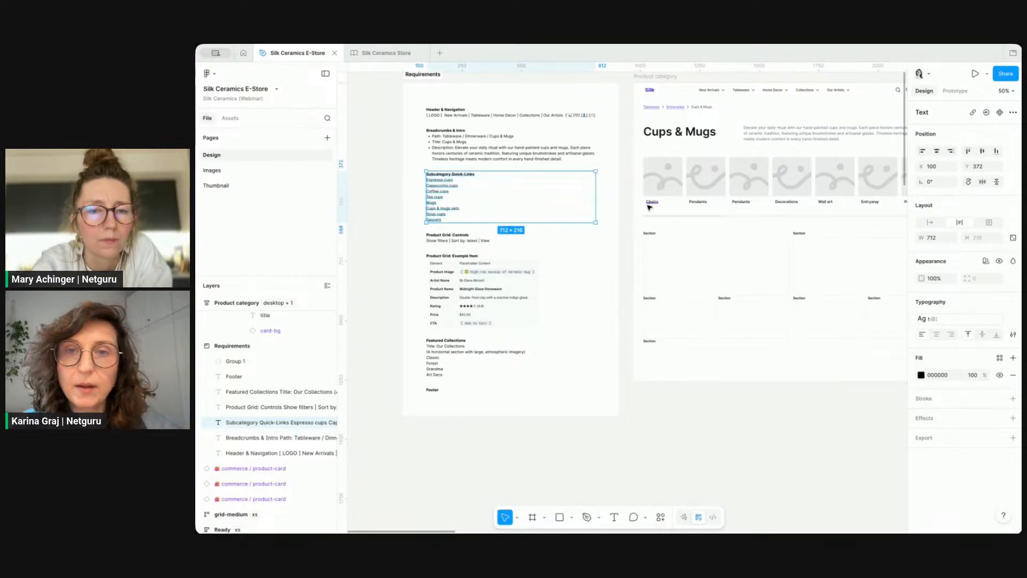
{"action": "left_click", "coordinate": [701, 202], "text": "shift"}
{"action": "left_click", "coordinate": [741, 202], "text": "shift"}
{"action": "left_click", "coordinate": [786, 201], "text": "shift"}
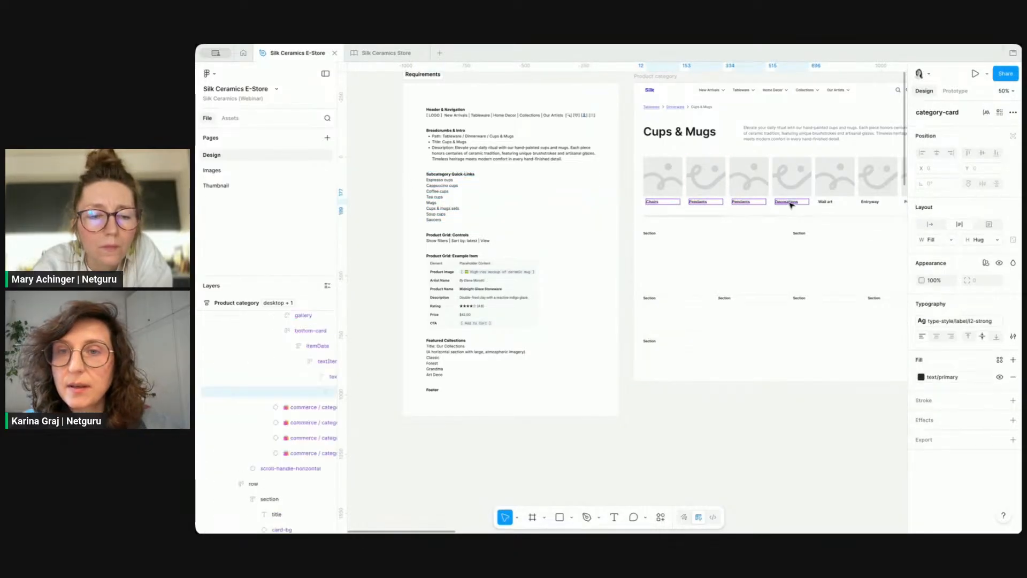
{"action": "left_click", "coordinate": [825, 202], "text": "shift"}
{"action": "left_click", "coordinate": [870, 202], "text": "shift"}
{"action": "scroll", "coordinate": [867, 203], "scroll_direction": "right", "scroll_amount": 2}
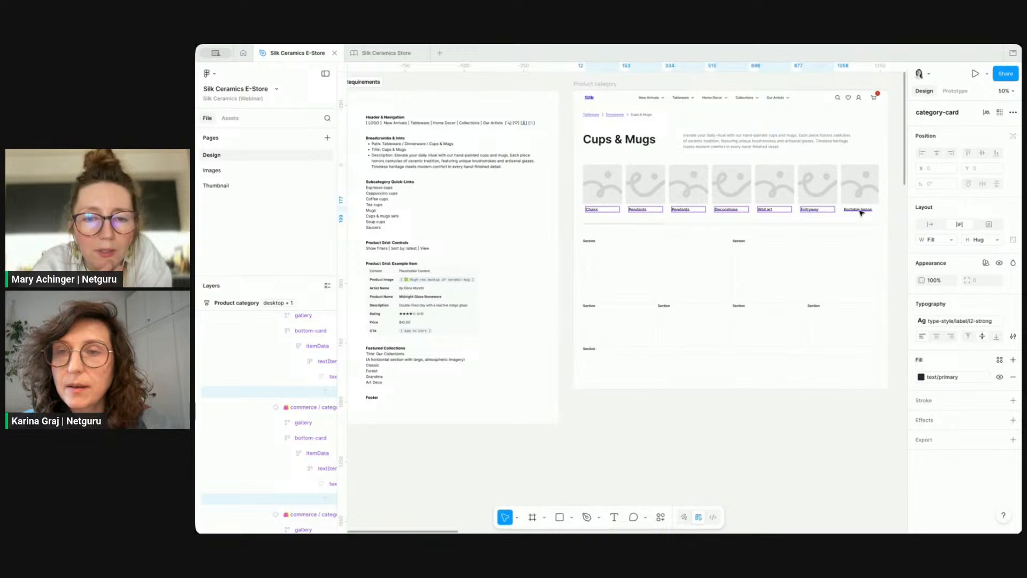
{"action": "left_click", "coordinate": [862, 209], "text": "shift"}
{"action": "left_click", "coordinate": [660, 516]}
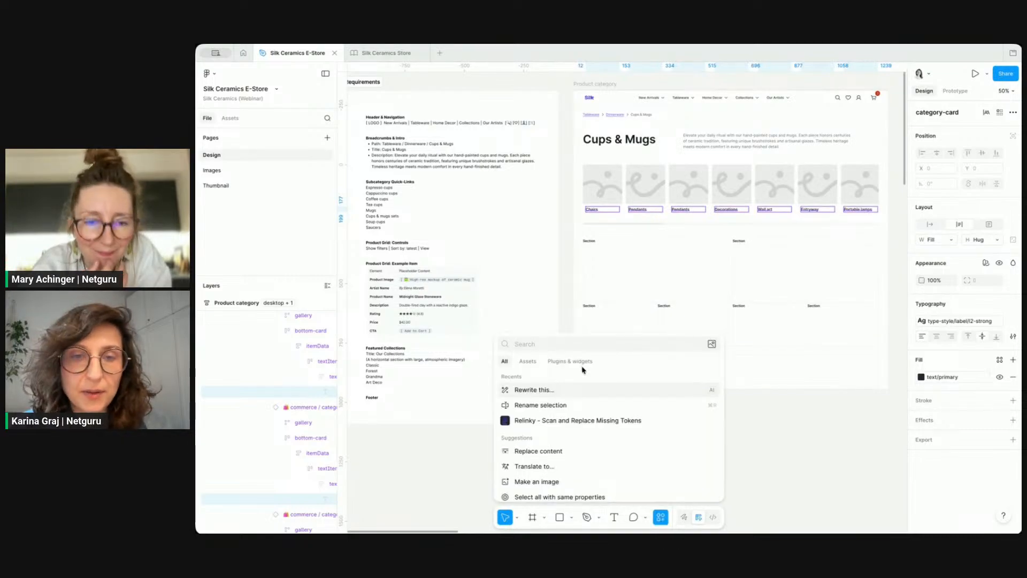
{"action": "left_click", "coordinate": [587, 389]}
{"action": "type", "text": "c"}
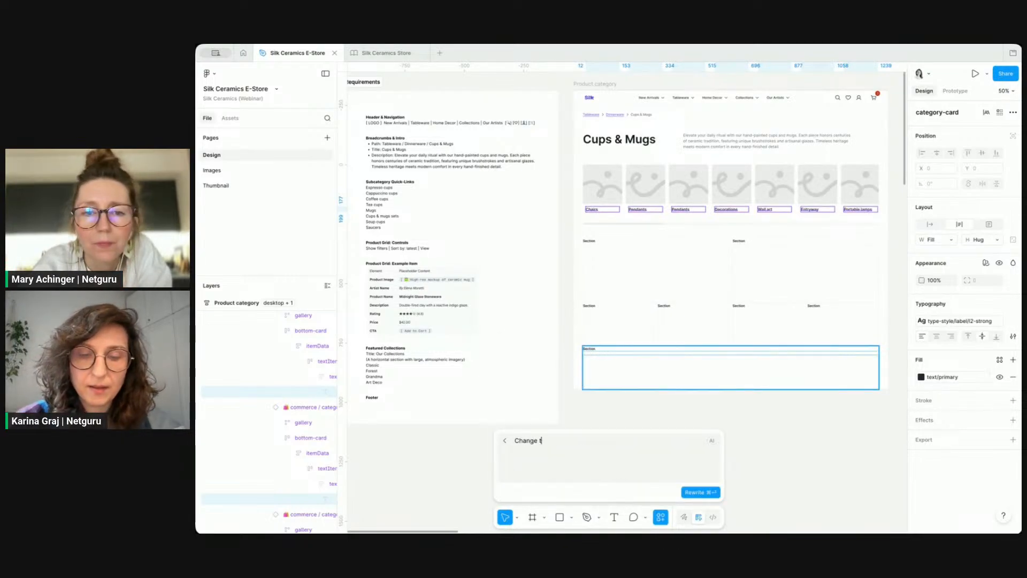
{"action": "key", "text": "super+v"}
{"action": "key", "text": "super+Return"}
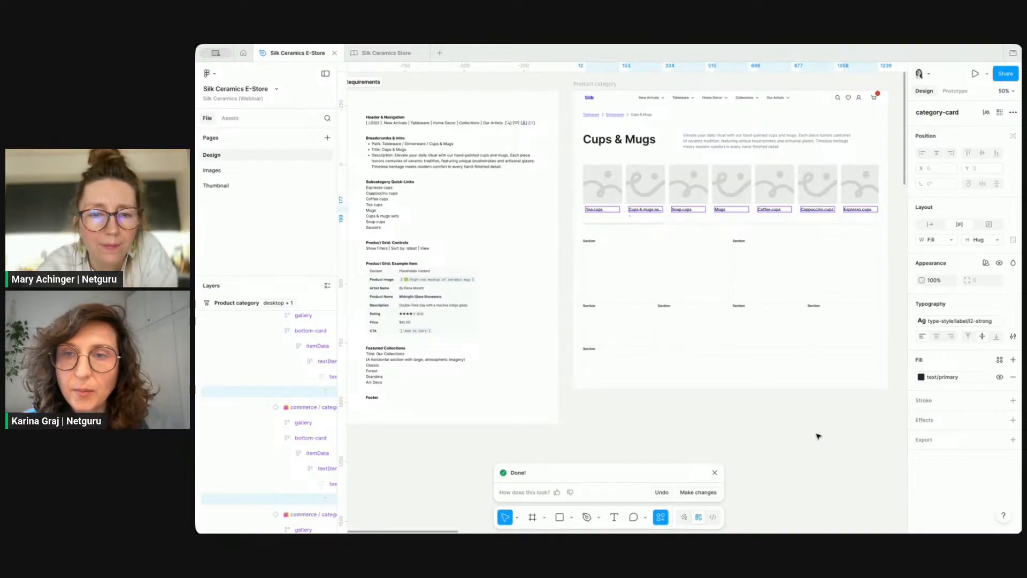
{"action": "left_click", "coordinate": [819, 417]}
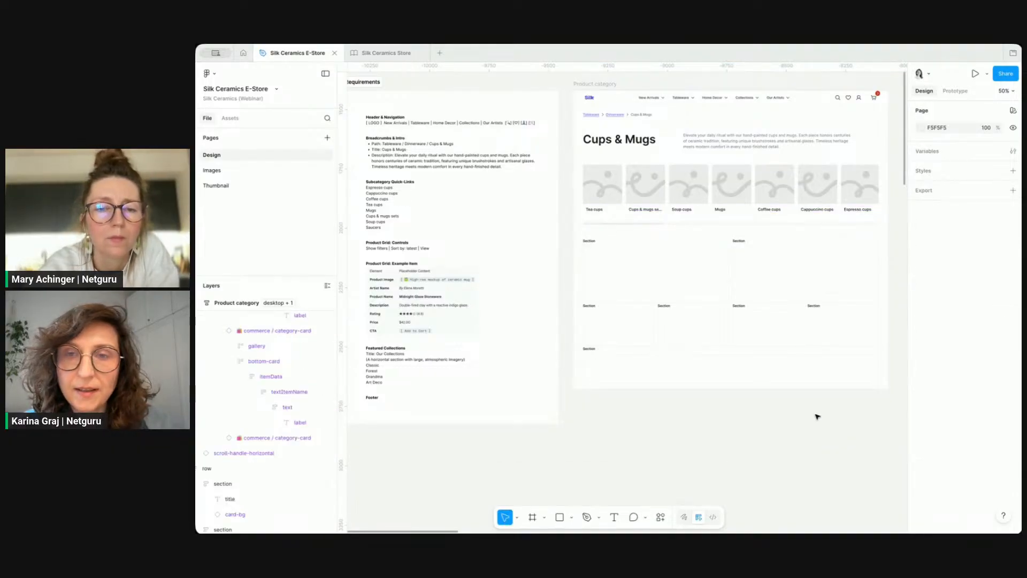
Step: Zoom in to inspect the truncated Cups & mugs sets card label
{"action": "scroll", "coordinate": [630, 212], "scroll_direction": "up", "scroll_amount": 5}
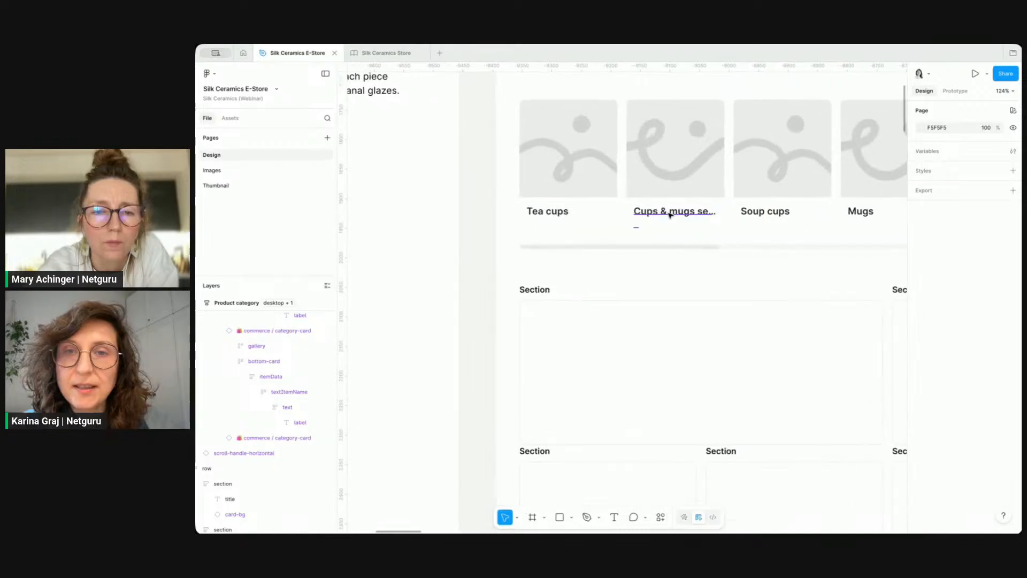
{"action": "left_click", "coordinate": [670, 214]}
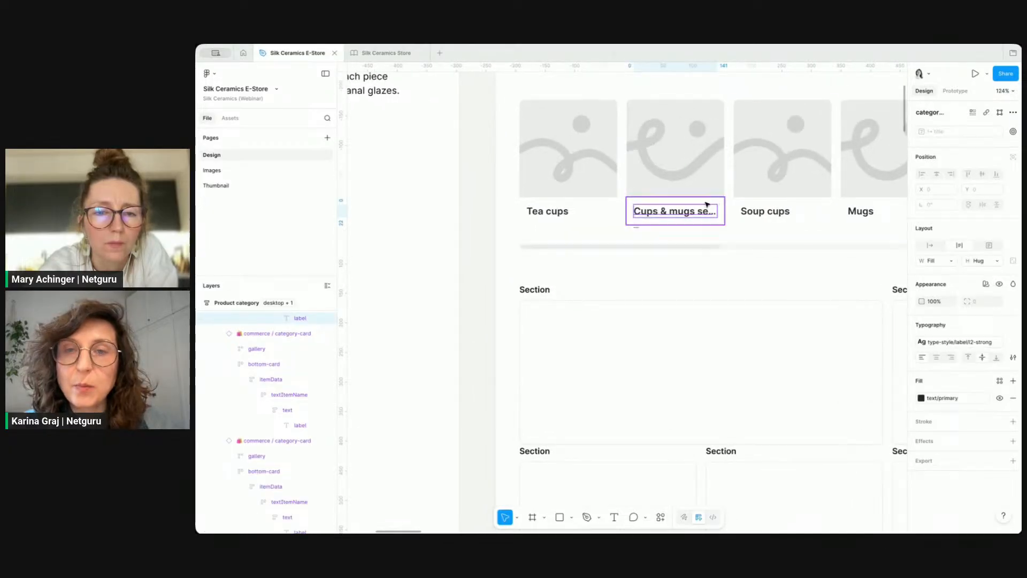
{"action": "scroll", "coordinate": [711, 214], "scroll_direction": "down", "scroll_amount": 5}
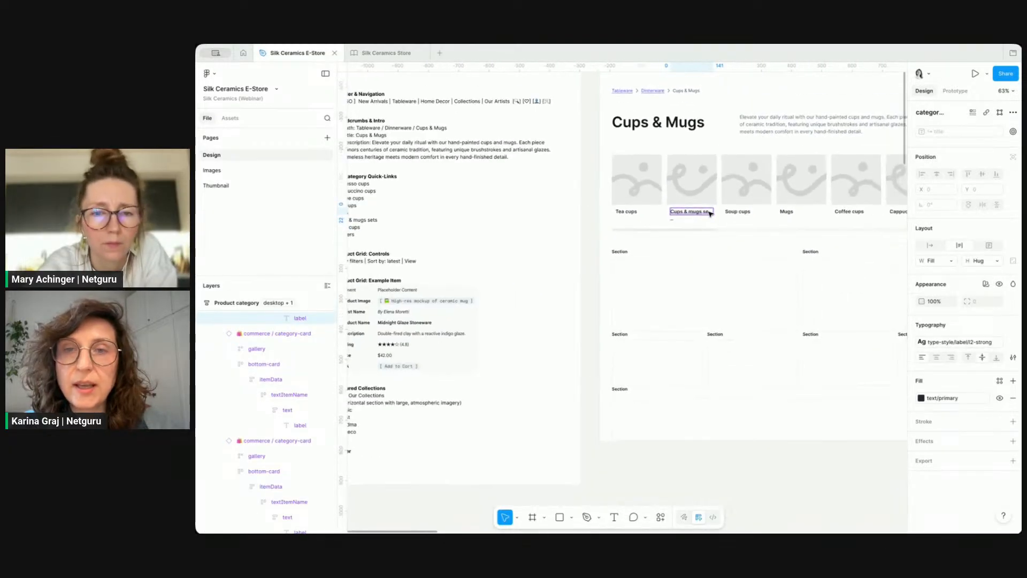
{"action": "scroll", "coordinate": [695, 175], "scroll_direction": "down", "scroll_amount": 3}
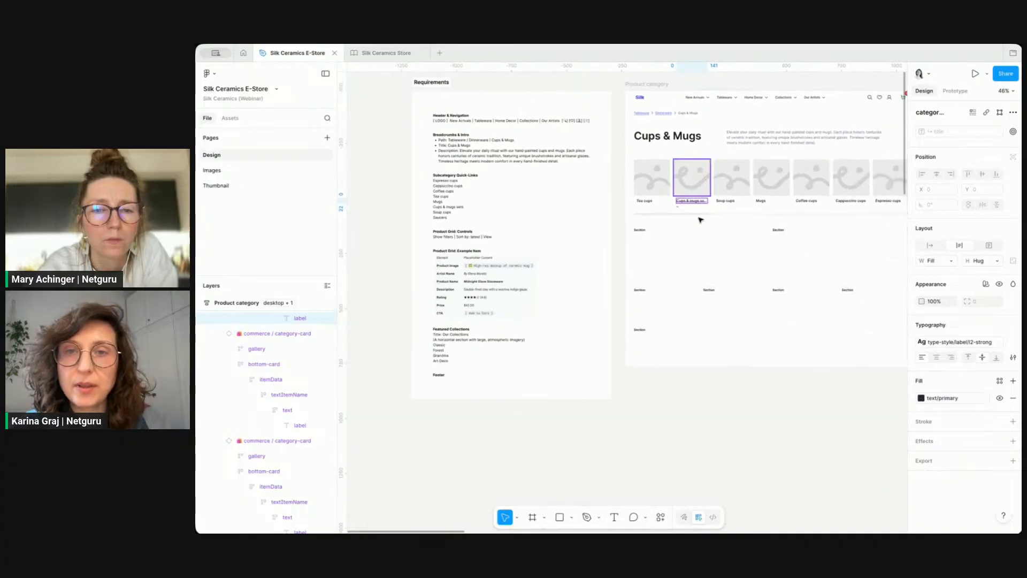
{"action": "left_click", "coordinate": [757, 425]}
Step: Review the subcategory quick-links, product grid controls and example item sections of the requirements text
{"action": "scroll", "coordinate": [757, 425], "scroll_direction": "right", "scroll_amount": 3}
{"action": "scroll", "coordinate": [756, 425], "scroll_direction": "up", "scroll_amount": 1}
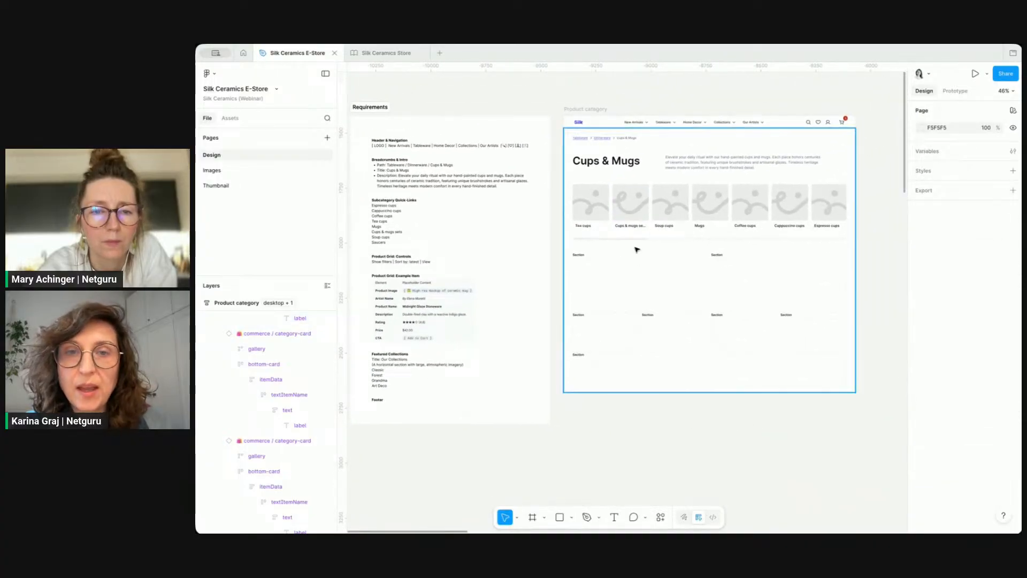
{"action": "scroll", "coordinate": [631, 235], "scroll_direction": "up", "scroll_amount": 1}
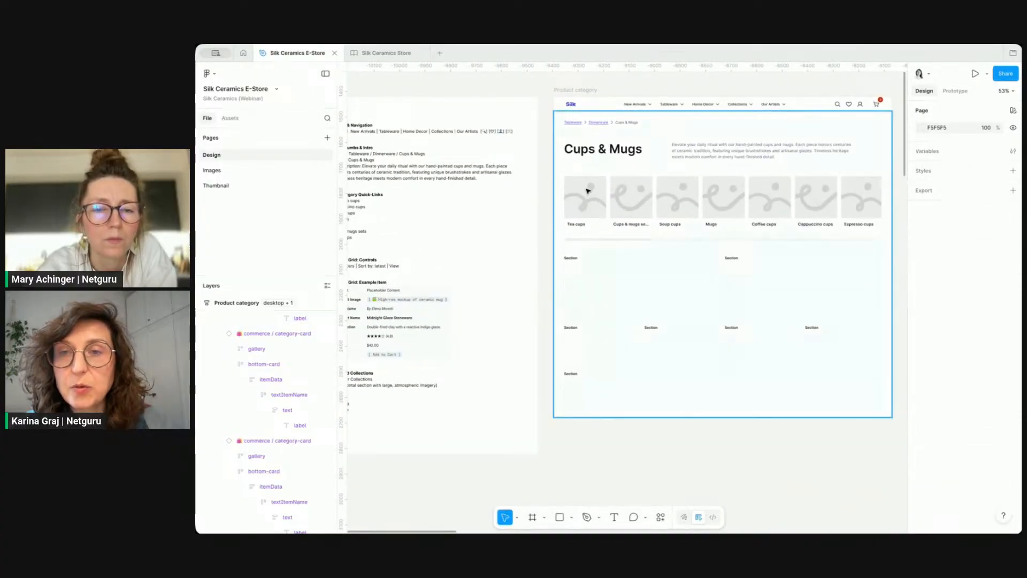
{"action": "scroll", "coordinate": [588, 191], "scroll_direction": "right", "scroll_amount": 2}
{"action": "scroll", "coordinate": [587, 191], "scroll_direction": "down", "scroll_amount": 1}
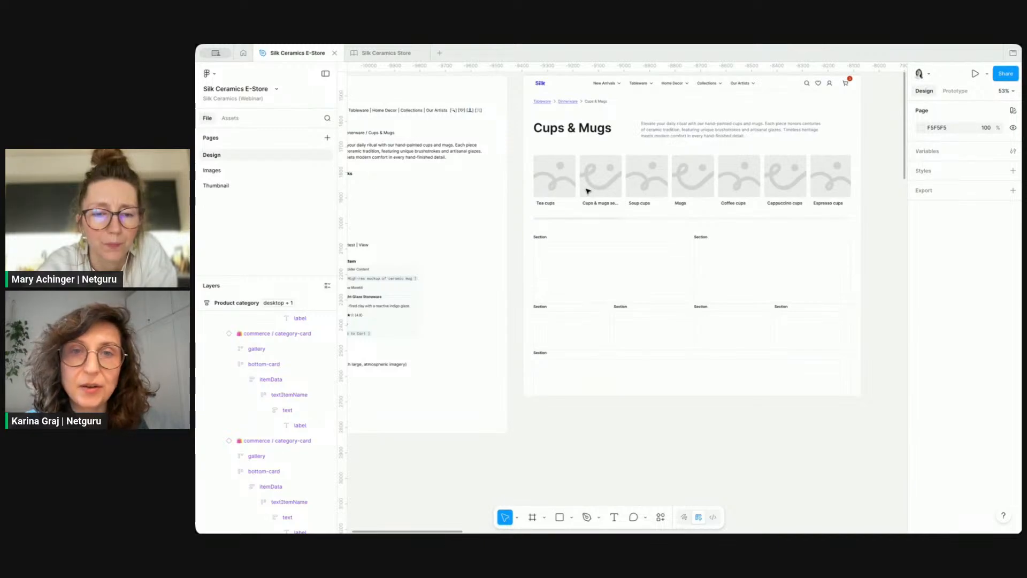
{"action": "scroll", "coordinate": [597, 191], "scroll_direction": "left", "scroll_amount": 5}
{"action": "scroll", "coordinate": [597, 191], "scroll_direction": "down", "scroll_amount": 1}
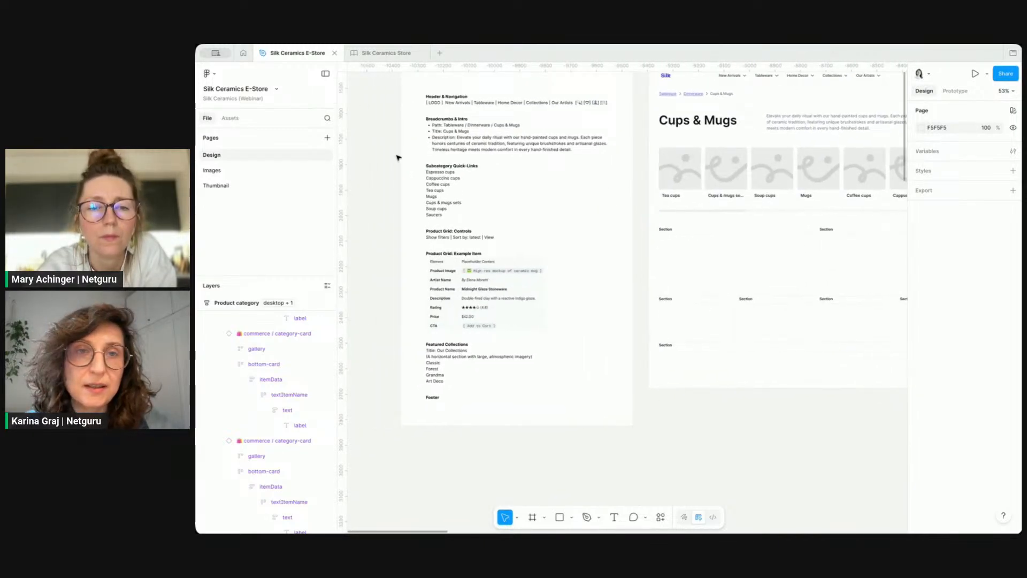
{"action": "left_click", "coordinate": [451, 167]}
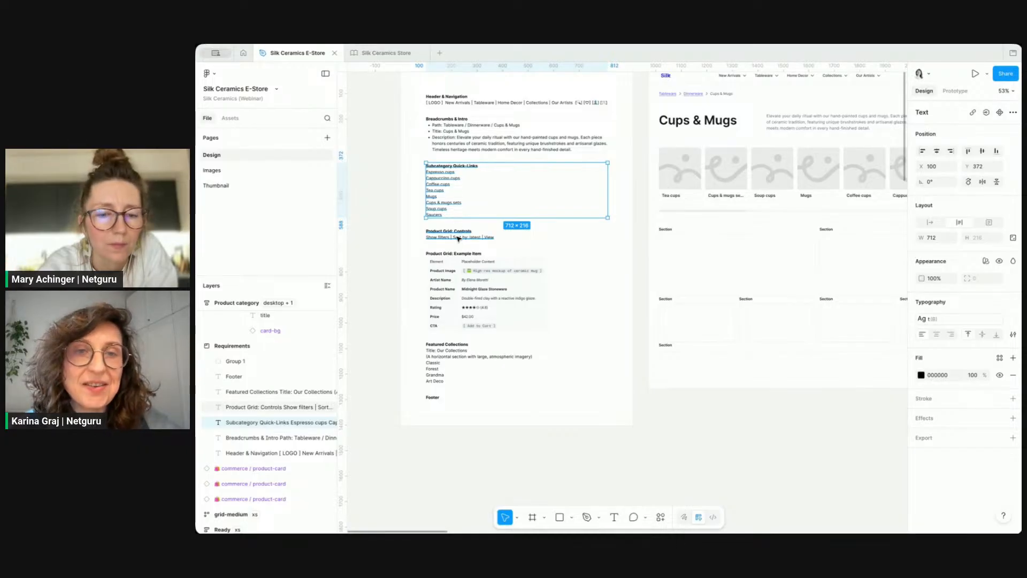
{"action": "scroll", "coordinate": [458, 237], "scroll_direction": "up", "scroll_amount": 5, "text": "ctrl"}
{"action": "scroll", "coordinate": [458, 232], "scroll_direction": "down", "scroll_amount": 2}
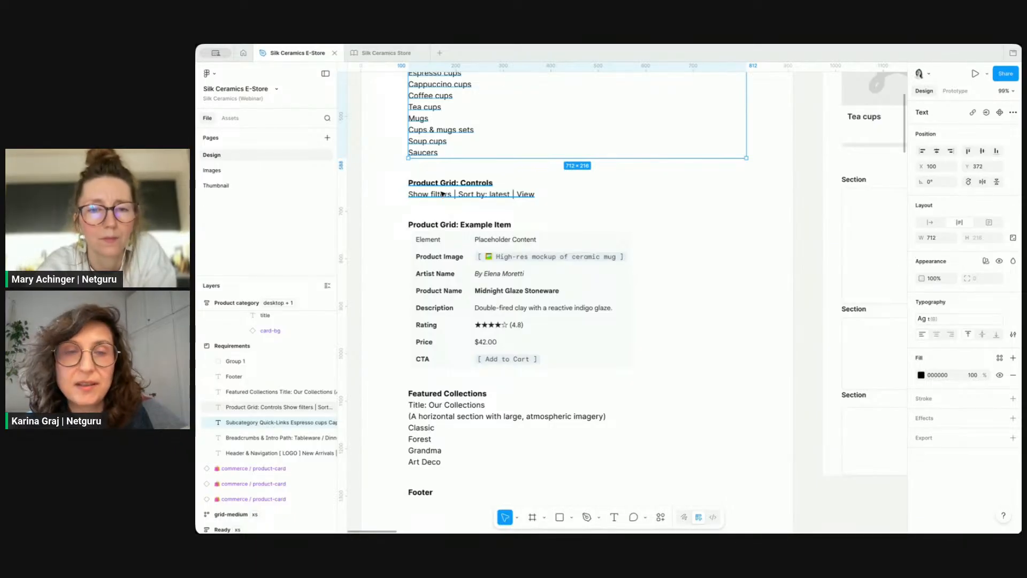
{"action": "left_click", "coordinate": [442, 194]}
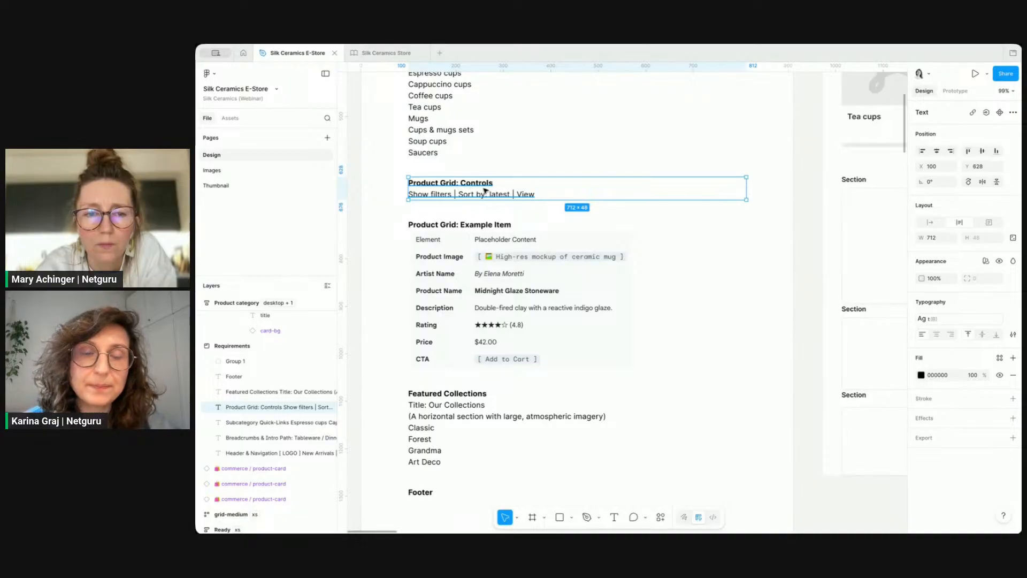
{"action": "left_click", "coordinate": [461, 225]}
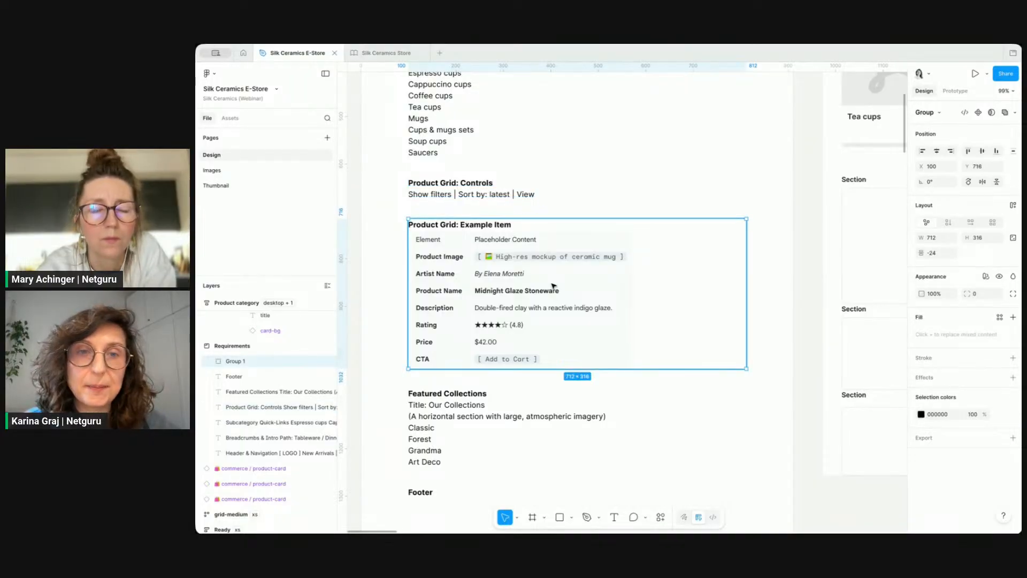
Step: Switch to the Silk Ceramics Store library file and browse its horizontal scroll and grid patterns, selecting the grid-medium grid
{"action": "left_click", "coordinate": [385, 53]}
{"action": "scroll", "coordinate": [477, 340], "scroll_direction": "down", "scroll_amount": 5}
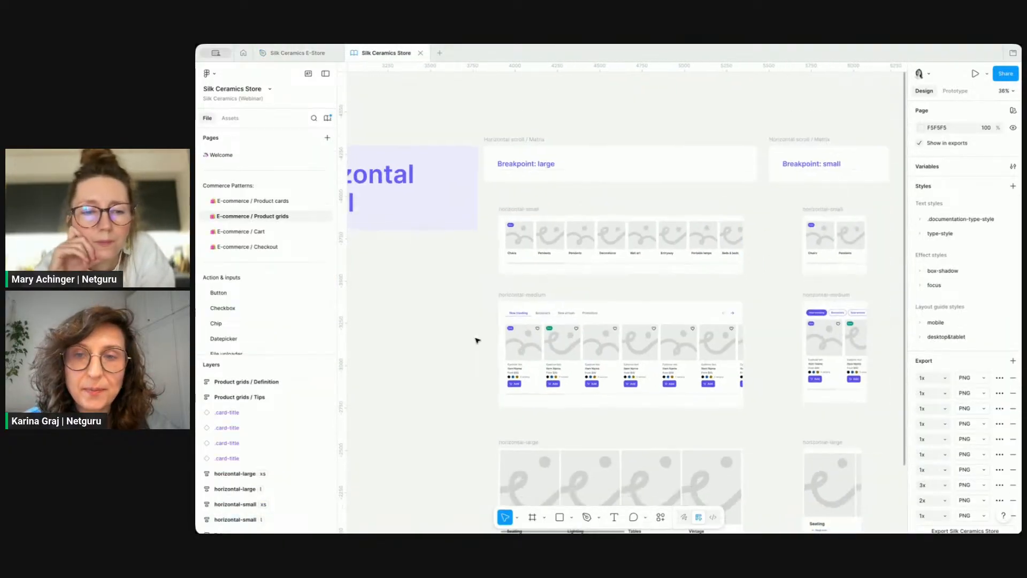
{"action": "scroll", "coordinate": [477, 340], "scroll_direction": "up", "scroll_amount": 1}
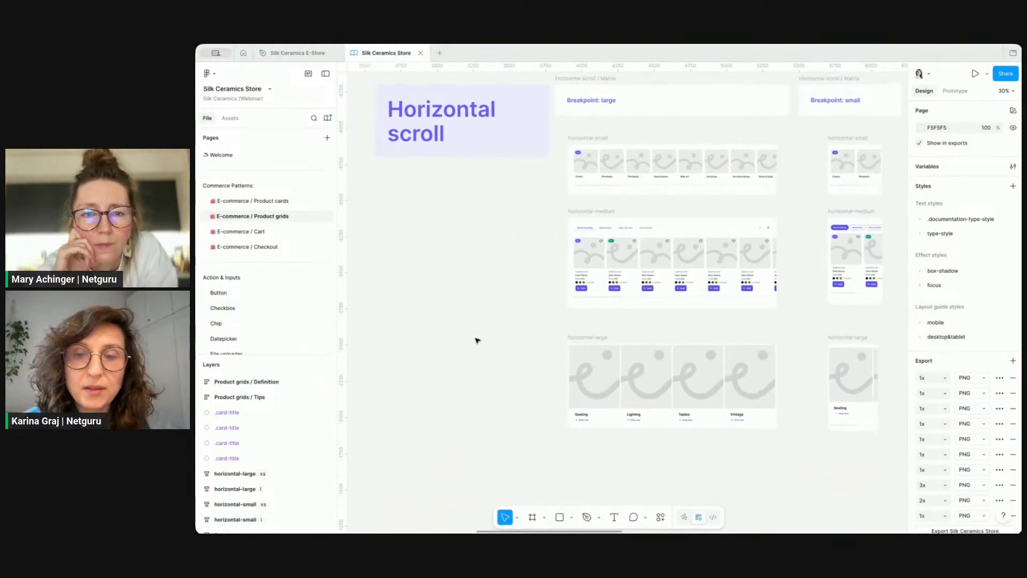
{"action": "key", "text": "ctrl+backslash"}
{"action": "scroll", "coordinate": [477, 340], "scroll_direction": "right", "scroll_amount": 10}
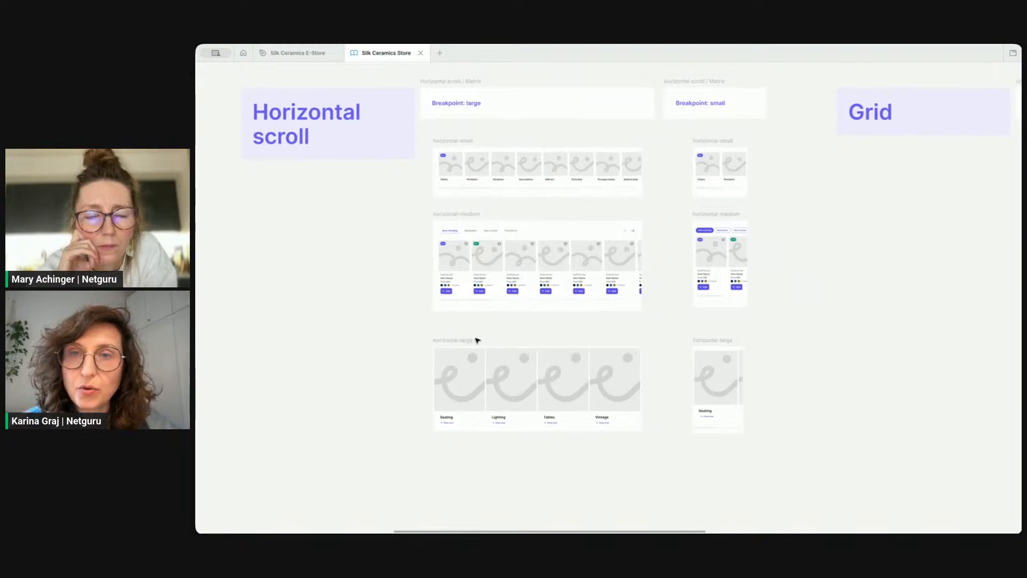
{"action": "scroll", "coordinate": [476, 341], "scroll_direction": "right", "scroll_amount": 10}
{"action": "scroll", "coordinate": [477, 340], "scroll_direction": "down", "scroll_amount": 1}
{"action": "scroll", "coordinate": [362, 211], "scroll_direction": "up", "scroll_amount": 5}
{"action": "left_click", "coordinate": [481, 195]}
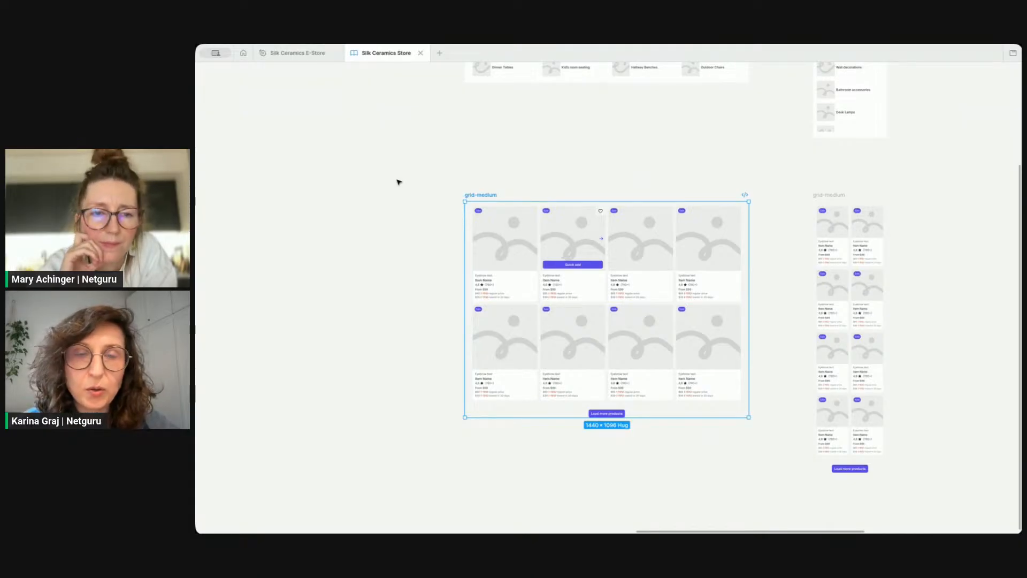
{"action": "key", "text": "ctrl+backslash"}
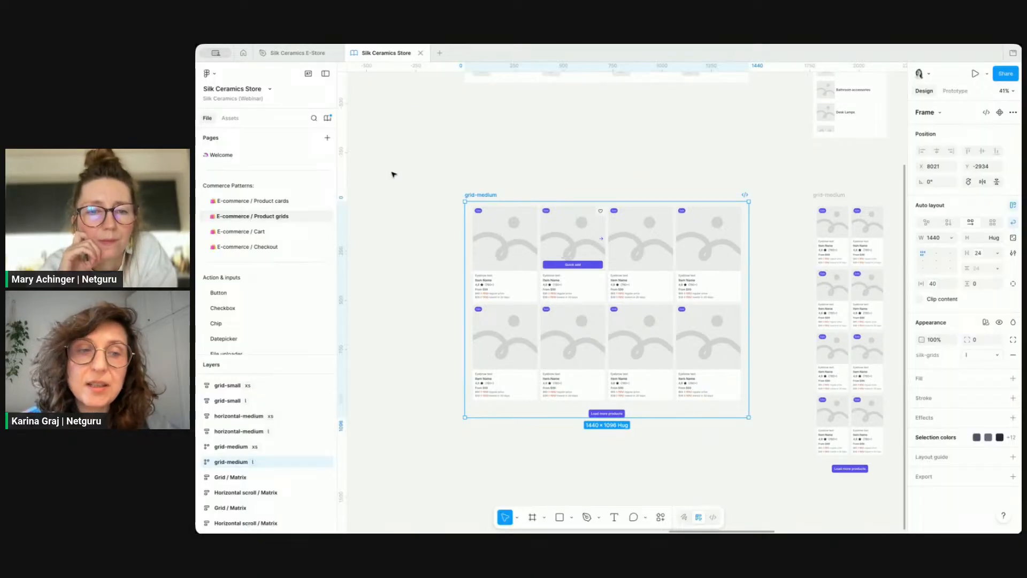
Step: Expand the grid-medium layers to inspect its wrapper and product cards, then reselect the whole grid-medium frame
{"action": "left_click", "coordinate": [203, 462]}
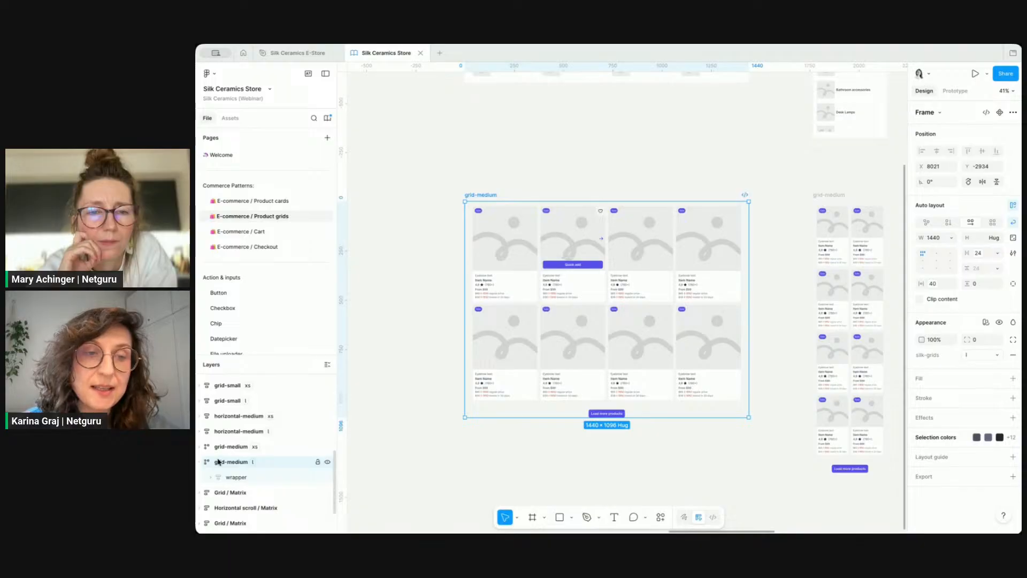
{"action": "left_click", "coordinate": [211, 477]}
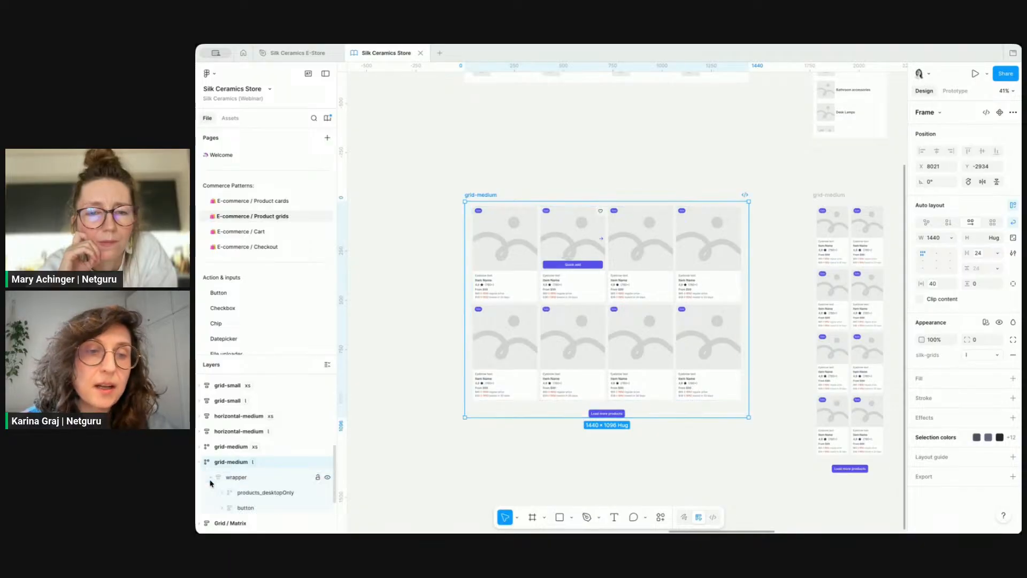
{"action": "left_click", "coordinate": [220, 478]}
{"action": "left_click", "coordinate": [489, 246]}
{"action": "left_click", "coordinate": [499, 247]}
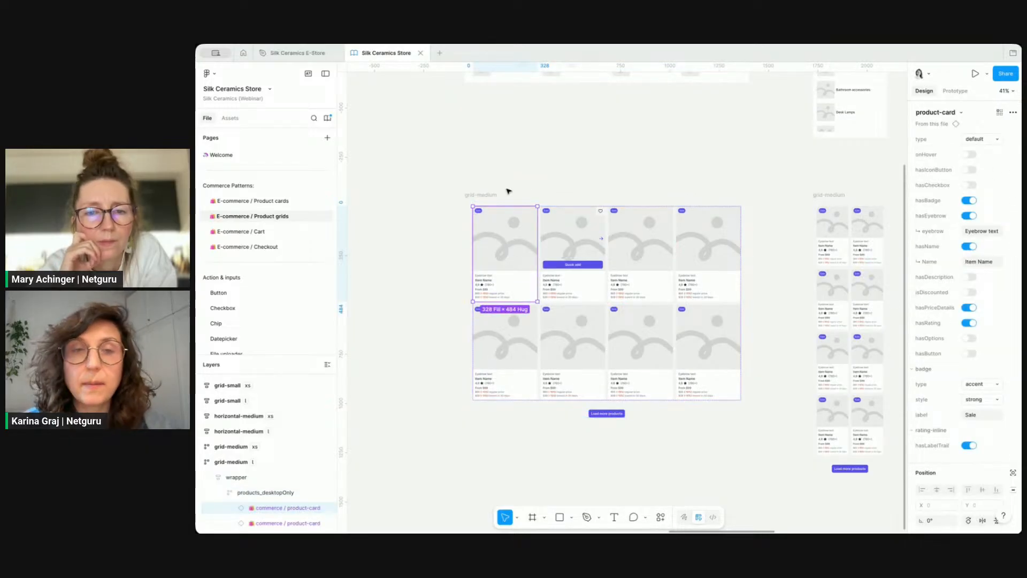
{"action": "left_click", "coordinate": [483, 195]}
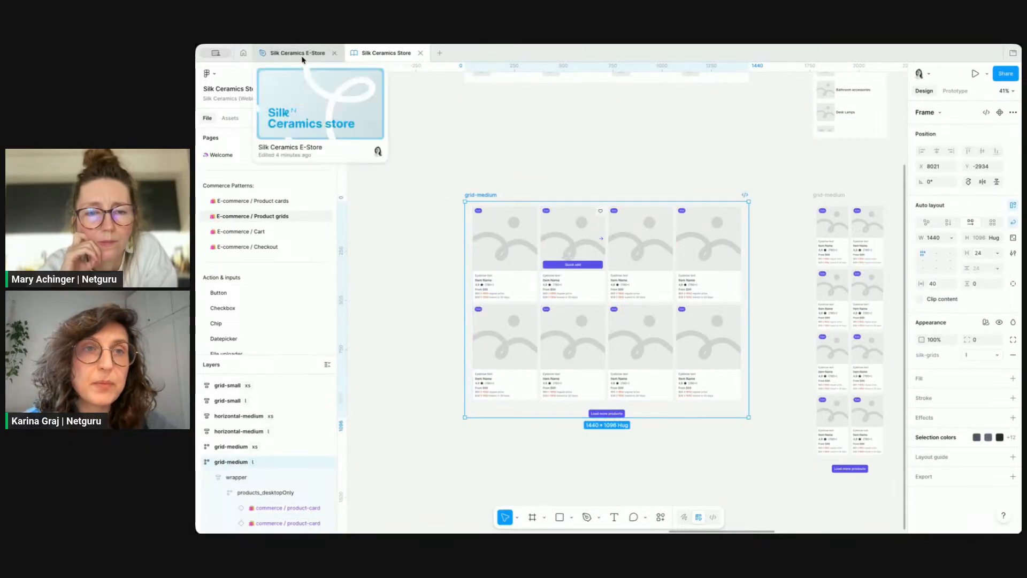
Step: Return to the Silk Ceramics E-Store file and paste the grid-medium product grid into the Product category page
{"action": "left_click", "coordinate": [297, 53]}
{"action": "scroll", "coordinate": [577, 249], "scroll_direction": "down", "scroll_amount": 5}
{"action": "scroll", "coordinate": [577, 249], "scroll_direction": "right", "scroll_amount": 2}
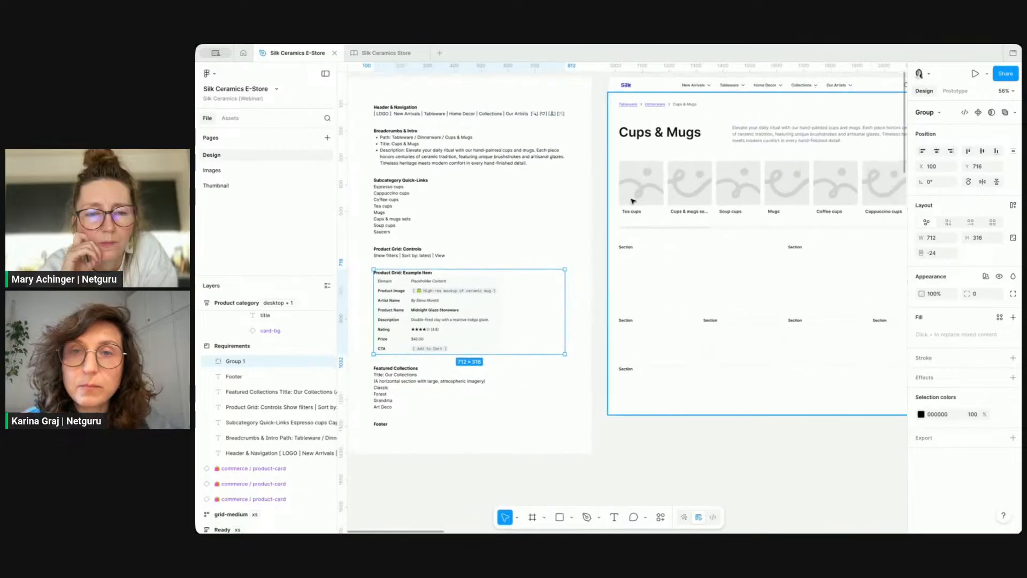
{"action": "left_click", "coordinate": [623, 197]}
{"action": "key", "text": "ctrl+v"}
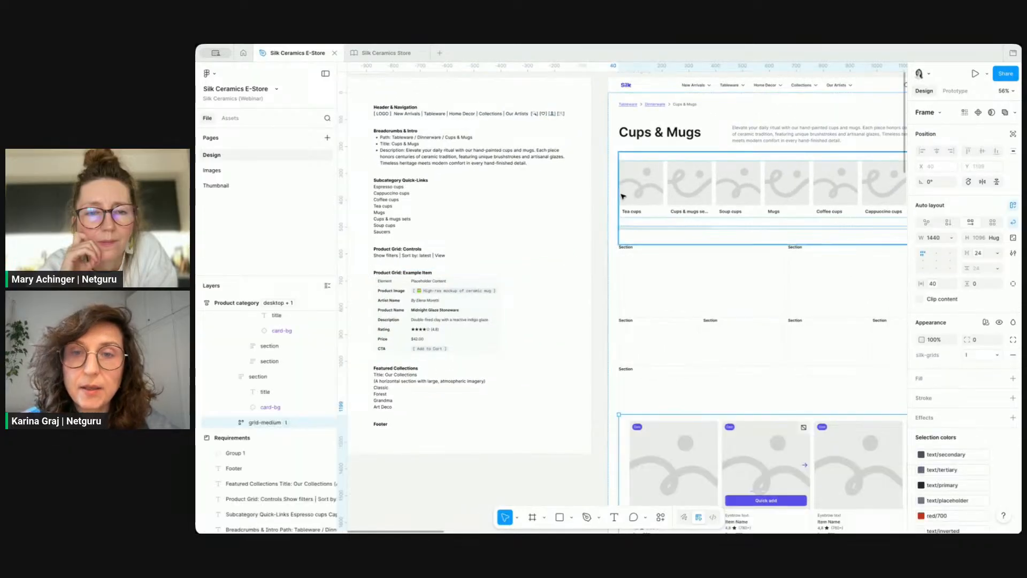
Step: Set the pasted product grid's horizontal padding to 0
{"action": "scroll", "coordinate": [717, 282], "scroll_direction": "down", "scroll_amount": 1}
{"action": "scroll", "coordinate": [717, 281], "scroll_direction": "right", "scroll_amount": 1}
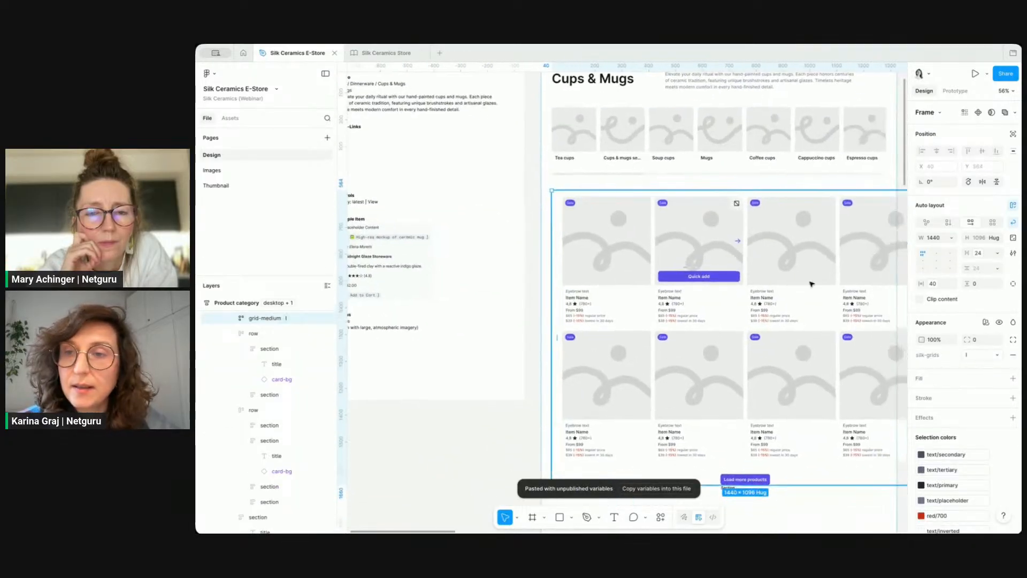
{"action": "left_click", "coordinate": [938, 284]}
{"action": "type", "text": "0"}
{"action": "key", "text": "Return"}
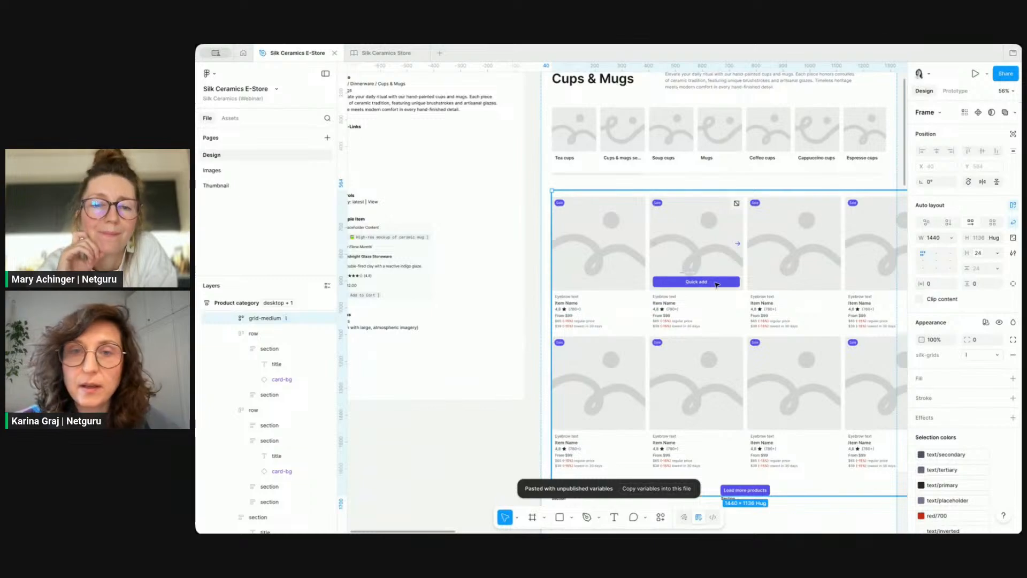
Step: Try setting the product grid's width to fill its container, then undo it
{"action": "scroll", "coordinate": [717, 284], "scroll_direction": "down", "scroll_amount": 2}
{"action": "scroll", "coordinate": [717, 284], "scroll_direction": "right", "scroll_amount": 3}
{"action": "left_click", "coordinate": [952, 237]}
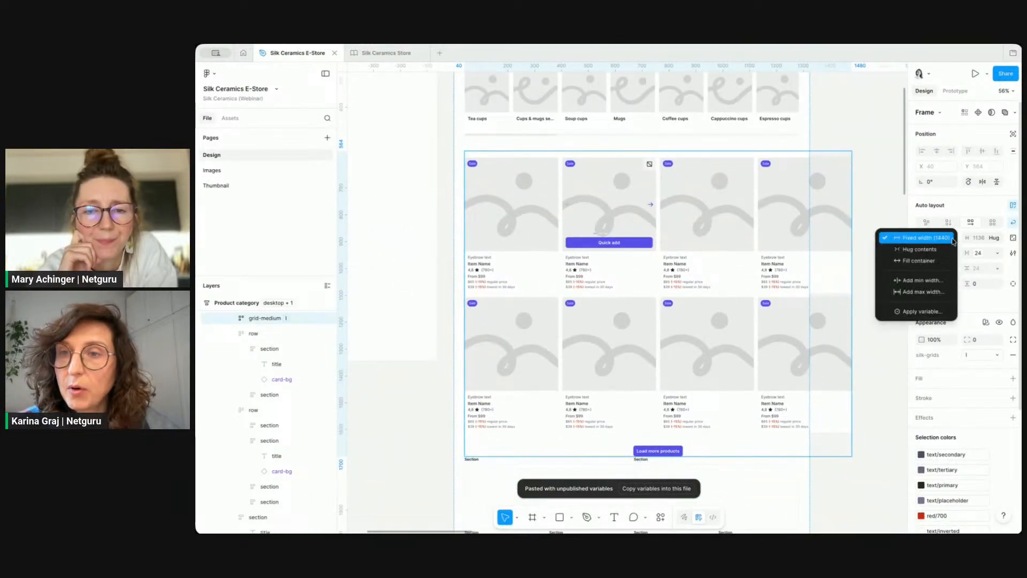
{"action": "left_click", "coordinate": [916, 259]}
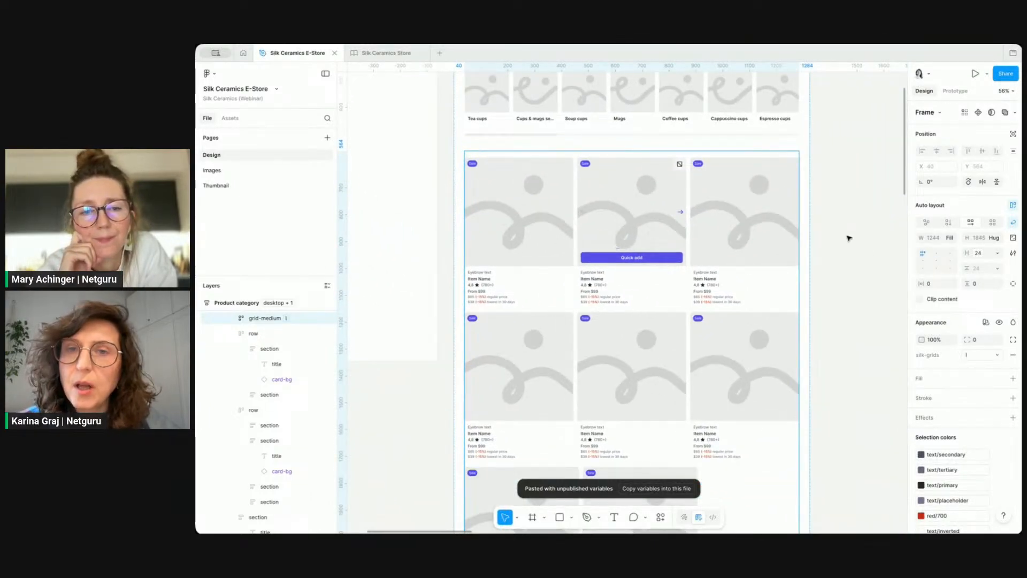
{"action": "key", "text": "ctrl+z"}
Step: Set the Product category frame's width to 1440
{"action": "scroll", "coordinate": [849, 238], "scroll_direction": "down", "scroll_amount": 3}
{"action": "scroll", "coordinate": [608, 142], "scroll_direction": "up", "scroll_amount": 1}
{"action": "left_click", "coordinate": [593, 159]}
{"action": "left_click", "coordinate": [934, 238]}
{"action": "type", "text": "1"}
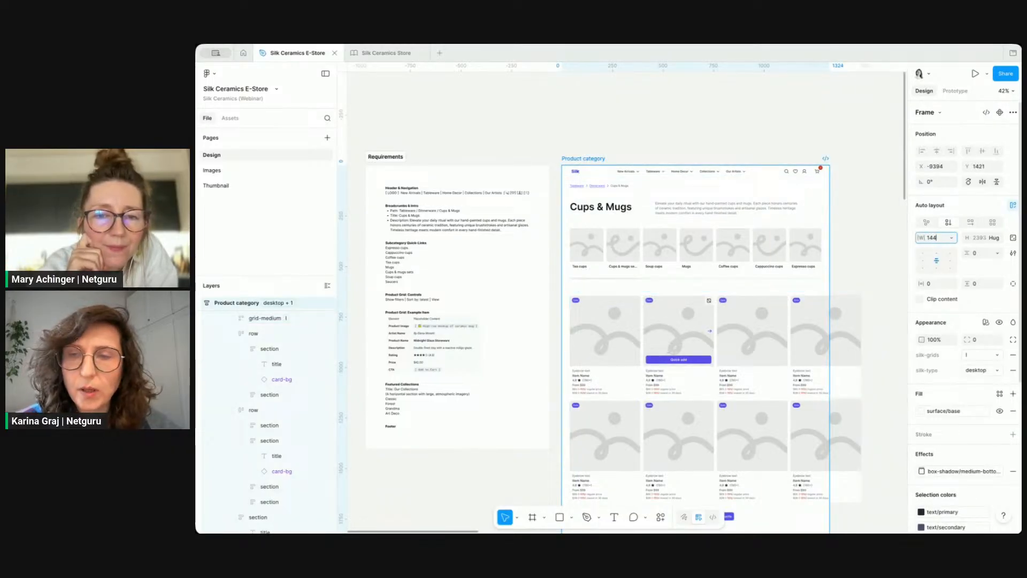
{"action": "key", "text": "Return"}
Step: Select the pasted product grid inside the page content and set its width to fill the container
{"action": "scroll", "coordinate": [720, 110], "scroll_direction": "down", "scroll_amount": 3}
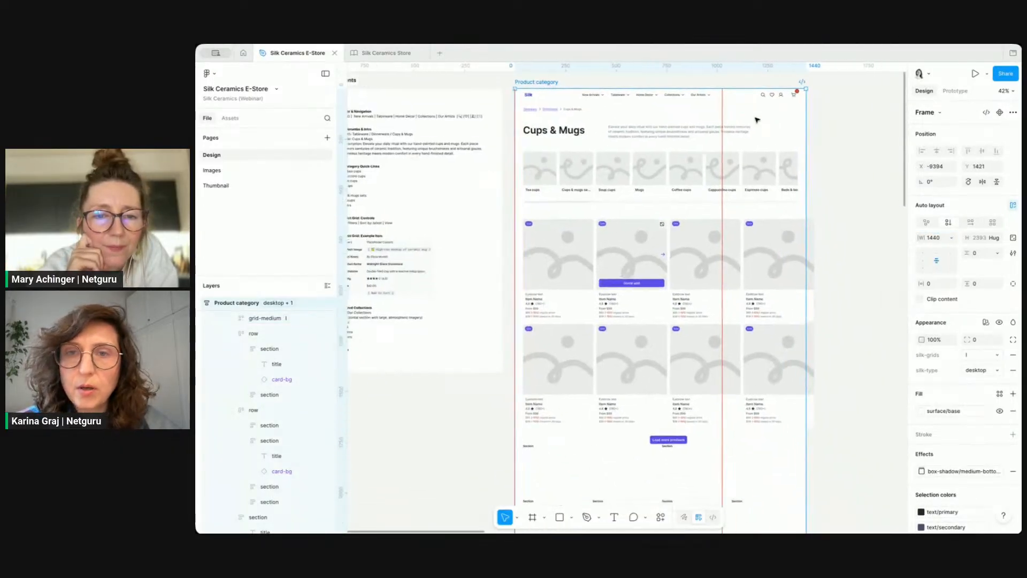
{"action": "left_click", "coordinate": [655, 277]}
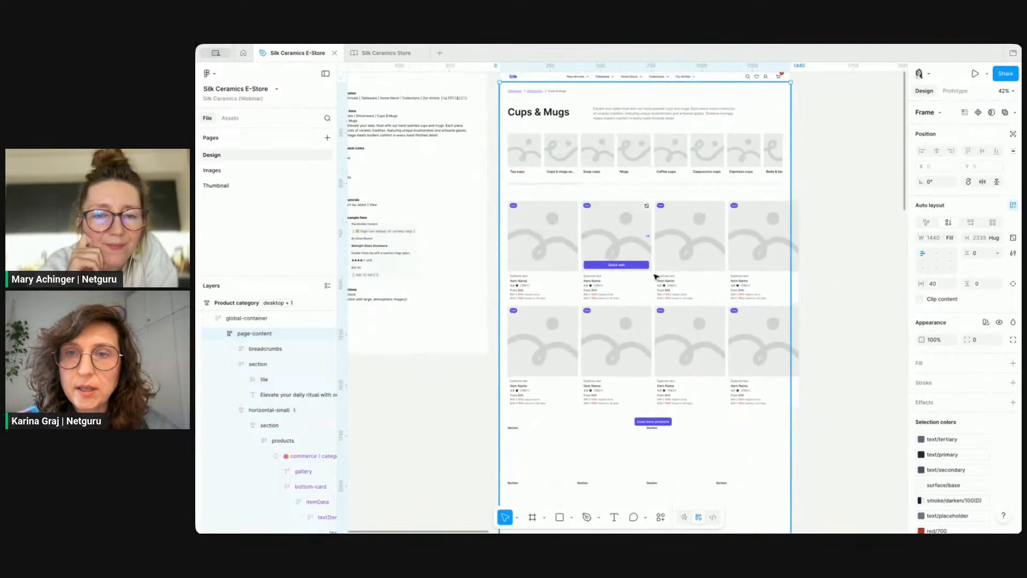
{"action": "left_click", "coordinate": [690, 243]}
{"action": "left_click", "coordinate": [951, 238]}
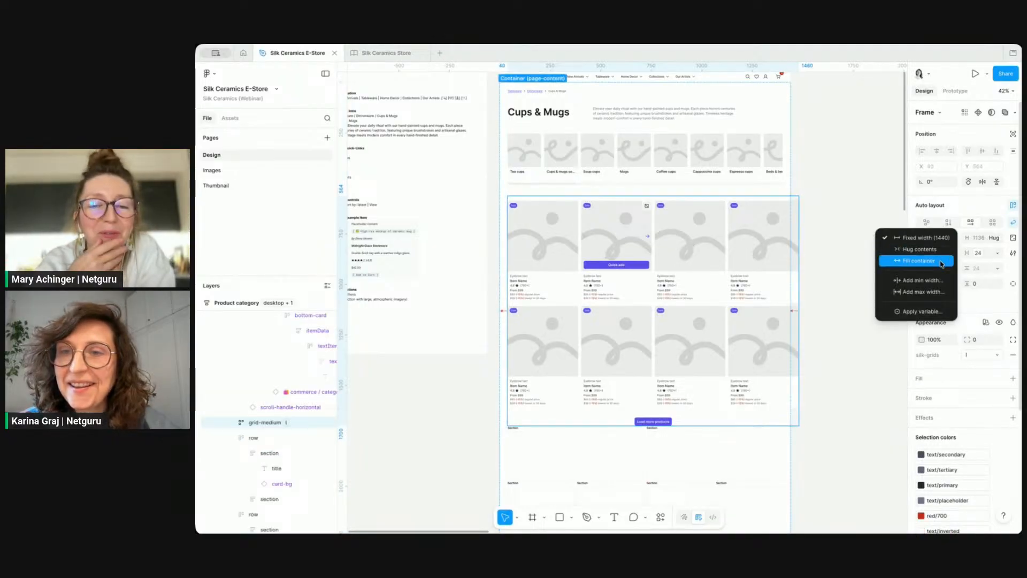
{"action": "left_click", "coordinate": [942, 261]}
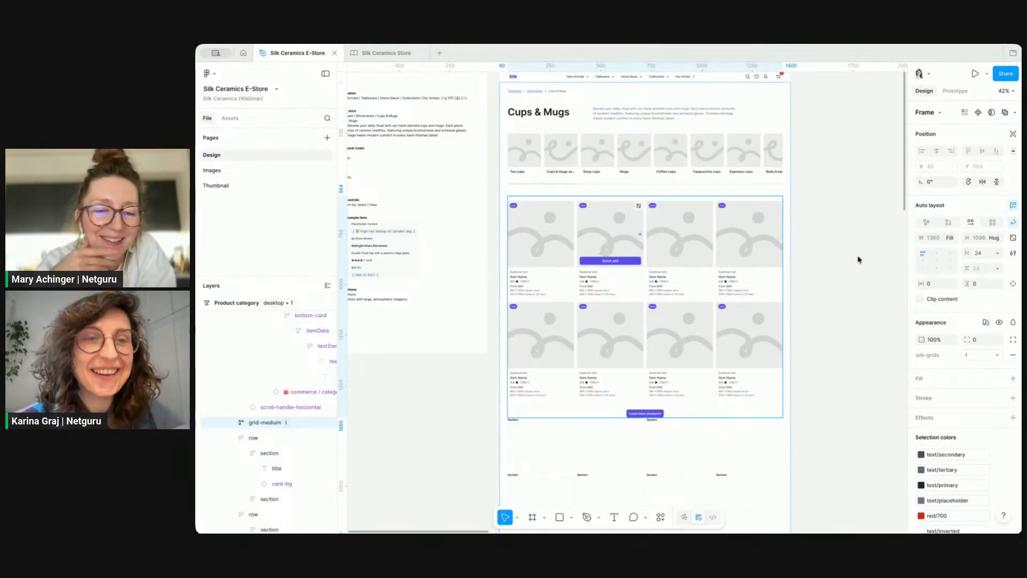
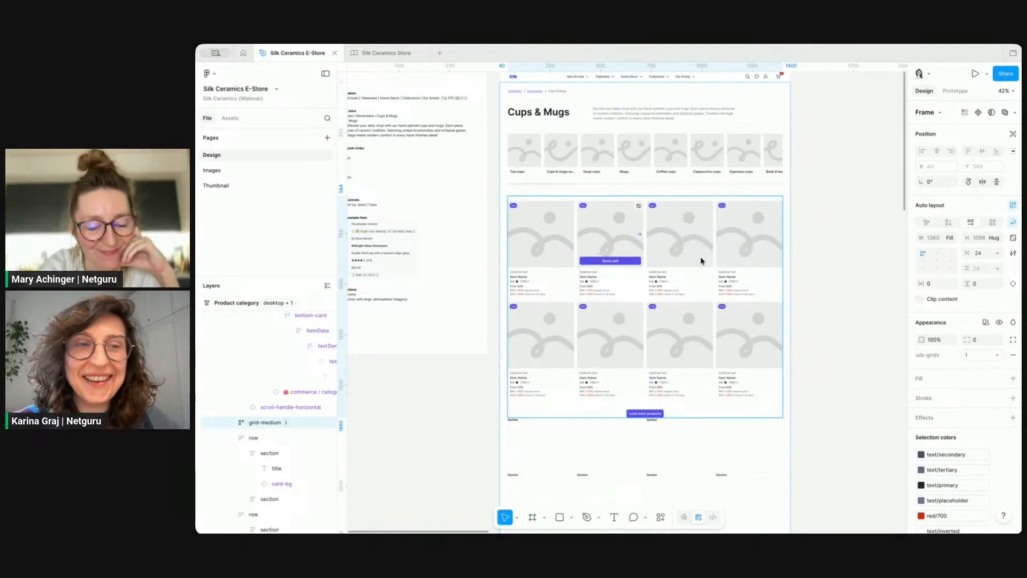
Step: Delete the leftover section placeholders below the product grid
{"action": "left_click", "coordinate": [837, 260]}
{"action": "scroll", "coordinate": [835, 257], "scroll_direction": "down", "scroll_amount": 2}
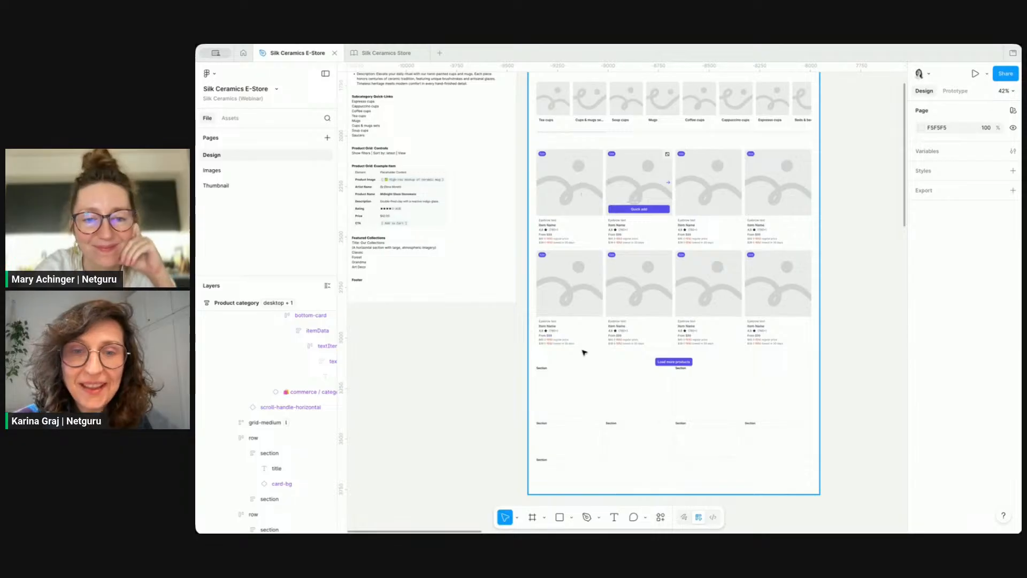
{"action": "double_click", "coordinate": [581, 385]}
{"action": "left_click", "coordinate": [572, 432], "text": "shift"}
{"action": "key", "text": "Delete"}
{"action": "left_click", "coordinate": [555, 386]}
{"action": "left_click", "coordinate": [555, 386]}
{"action": "key", "text": "Delete"}
Step: Drag a copy of a product card out of the grid onto the empty canvas
{"action": "scroll", "coordinate": [493, 379], "scroll_direction": "up", "scroll_amount": 1}
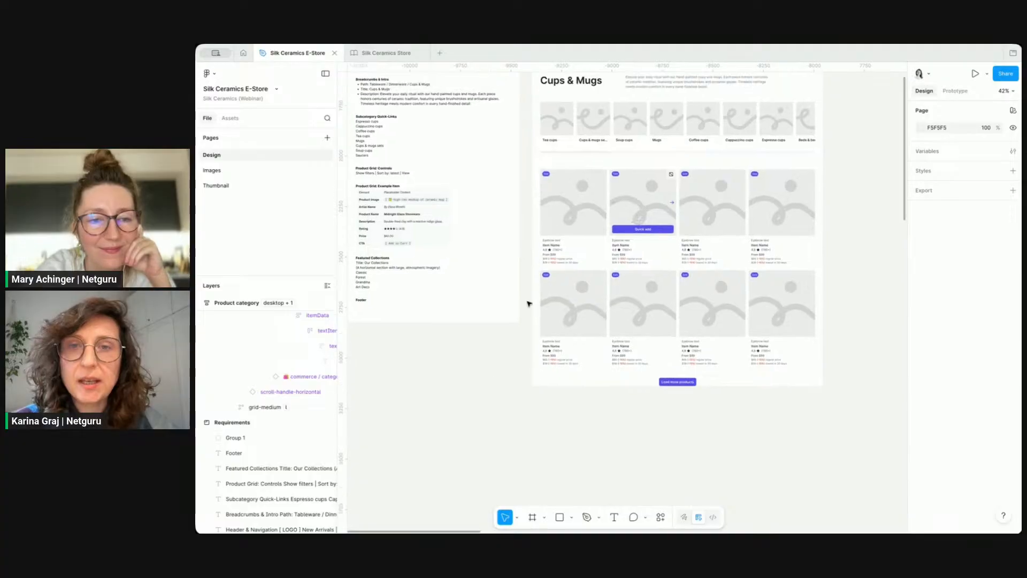
{"action": "scroll", "coordinate": [577, 238], "scroll_direction": "up", "scroll_amount": 1}
{"action": "key", "text": "ctrl+\\"}
{"action": "scroll", "coordinate": [596, 211], "scroll_direction": "up", "scroll_amount": 3}
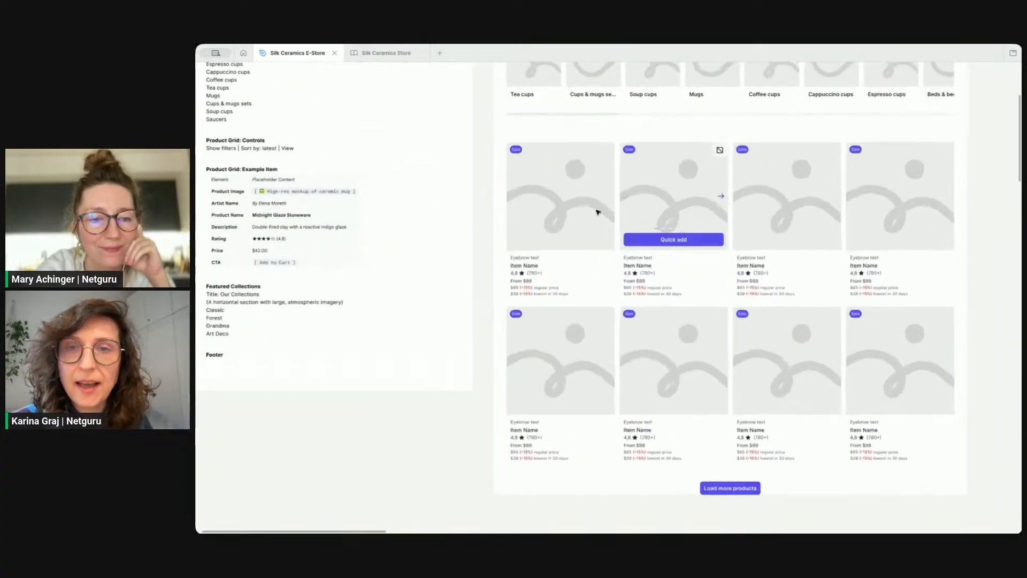
{"action": "scroll", "coordinate": [598, 211], "scroll_direction": "down", "scroll_amount": 3}
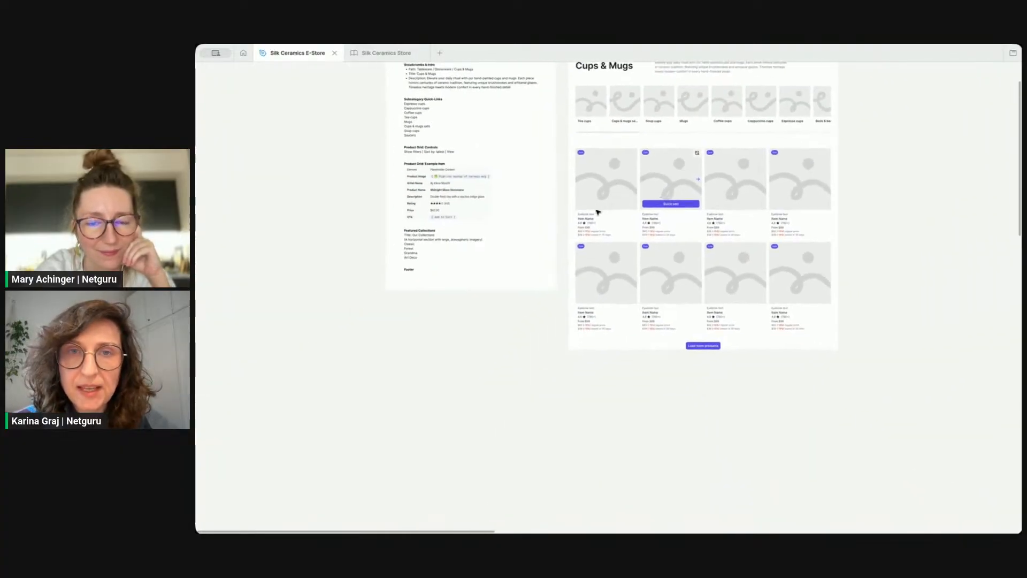
{"action": "left_click", "coordinate": [608, 198]}
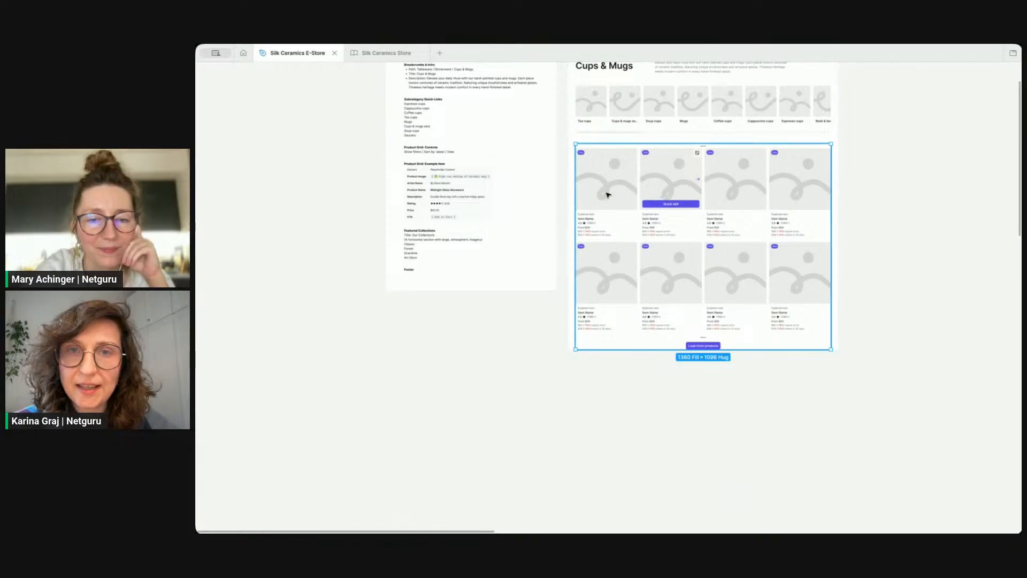
{"action": "double_click", "coordinate": [608, 198]}
{"action": "double_click", "coordinate": [609, 188]}
{"action": "left_click_drag", "start_coordinate": [614, 176], "coordinate": [489, 363]}
{"action": "key", "text": "ctrl+\\"}
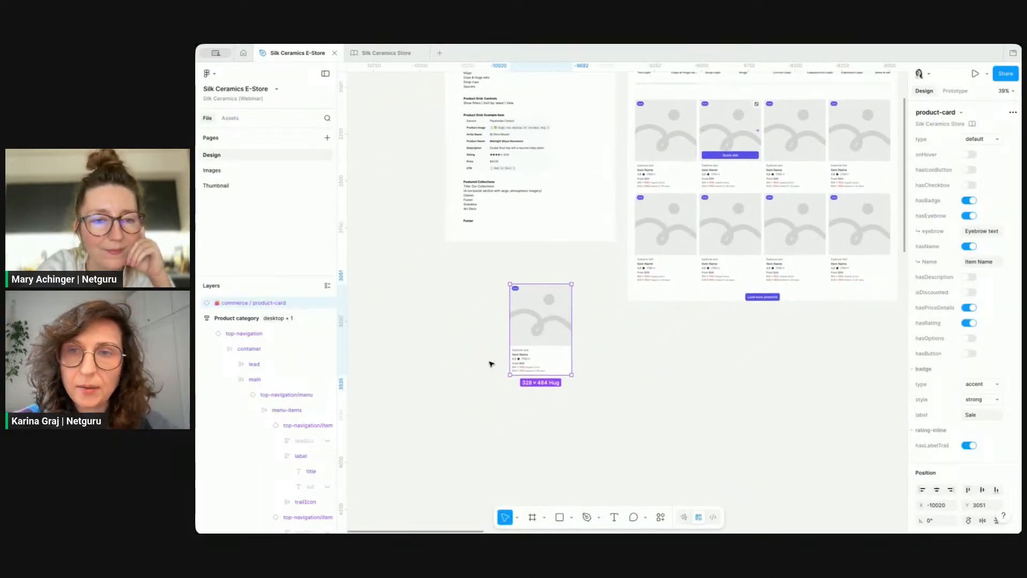
Step: Preview the card copy's options by toggling its name, description, discount, price details, options, button and rating properties
{"action": "scroll", "coordinate": [516, 298], "scroll_direction": "up", "scroll_amount": 5}
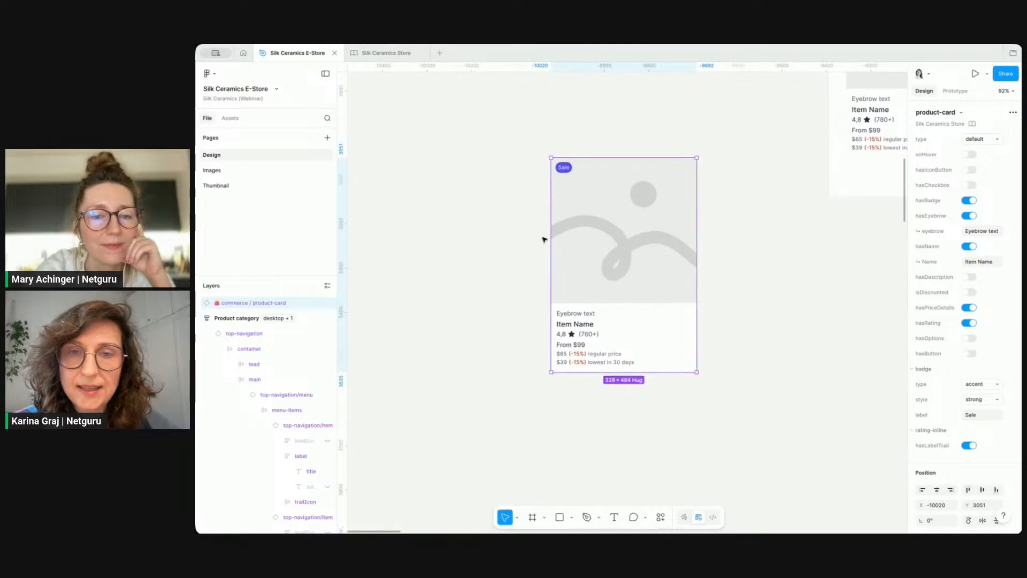
{"action": "scroll", "coordinate": [543, 238], "scroll_direction": "up", "scroll_amount": 2}
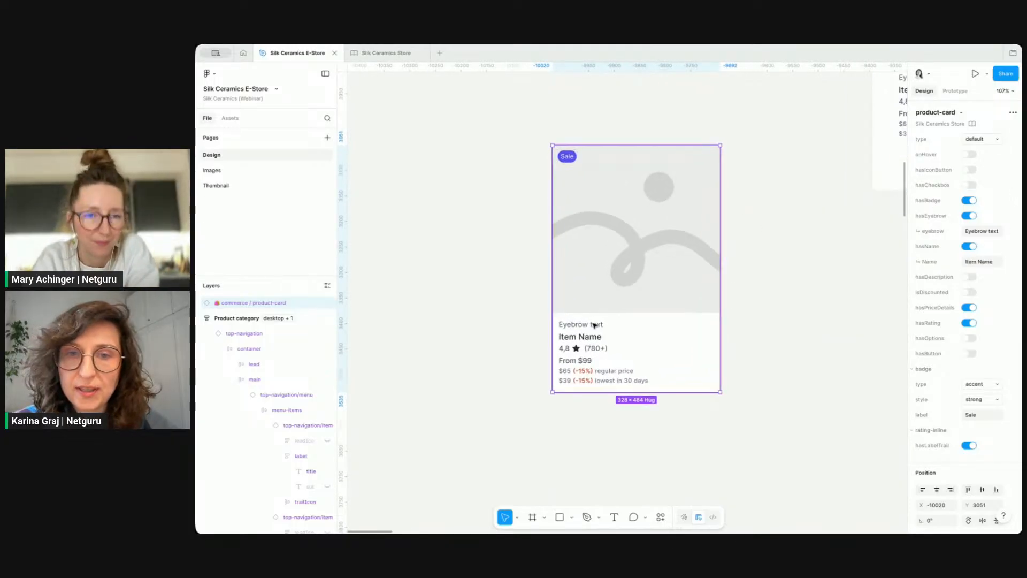
{"action": "left_click", "coordinate": [969, 216]}
{"action": "left_click", "coordinate": [969, 216]}
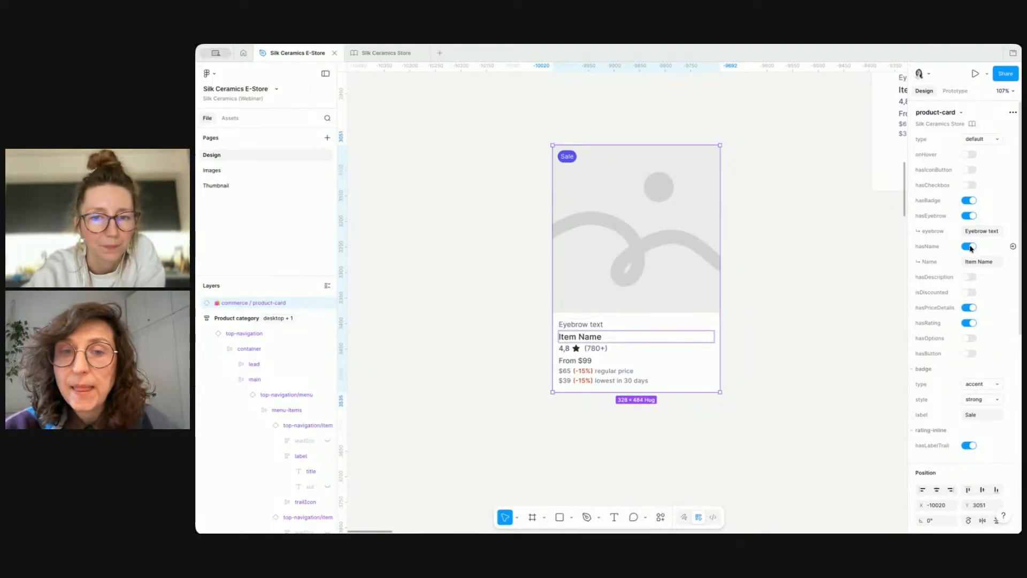
{"action": "left_click", "coordinate": [969, 247]}
{"action": "left_click", "coordinate": [969, 247]}
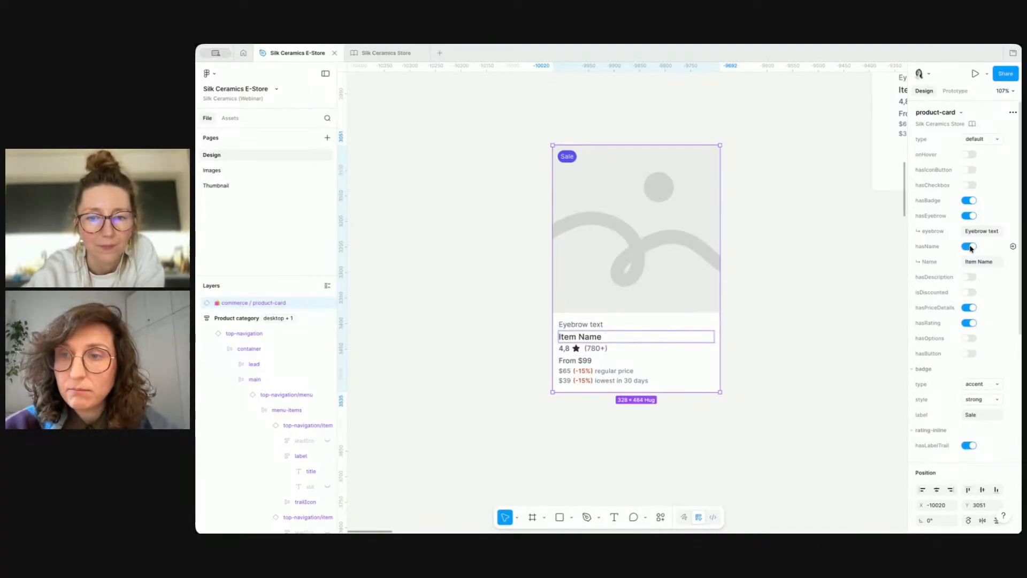
{"action": "left_click", "coordinate": [969, 277]}
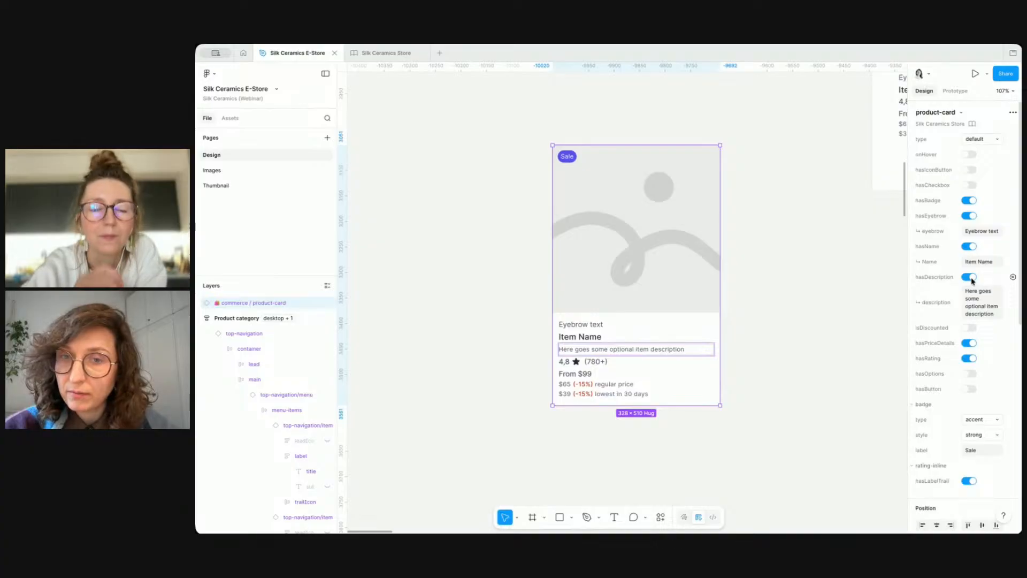
{"action": "left_click", "coordinate": [971, 277]}
{"action": "left_click", "coordinate": [970, 293]}
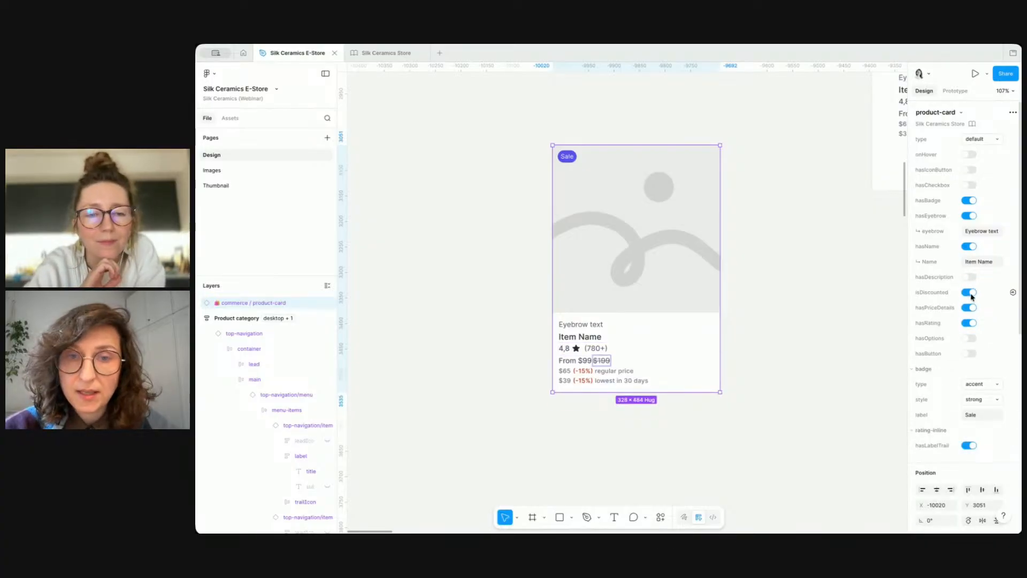
{"action": "left_click", "coordinate": [971, 294]}
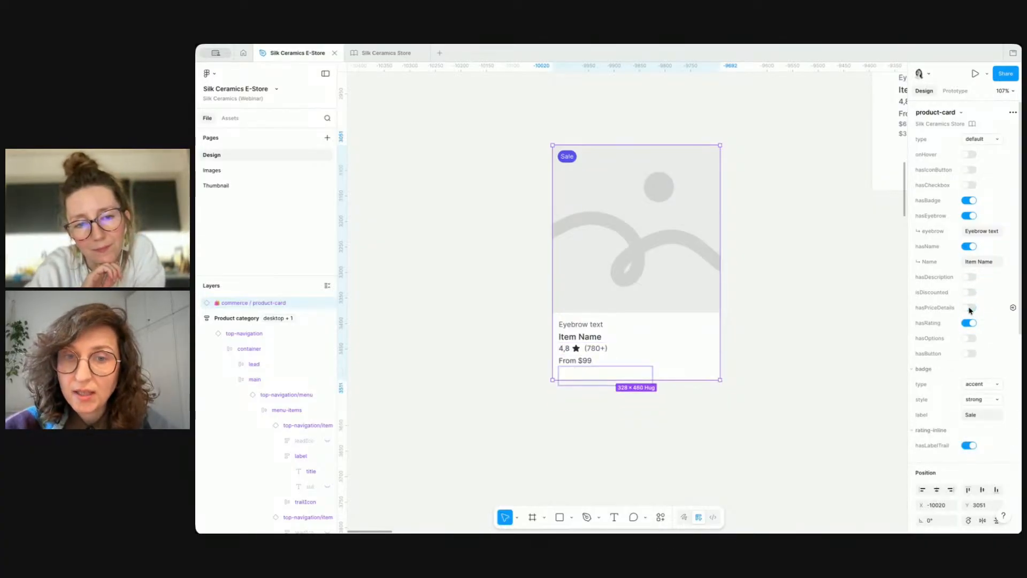
{"action": "left_click", "coordinate": [970, 338]}
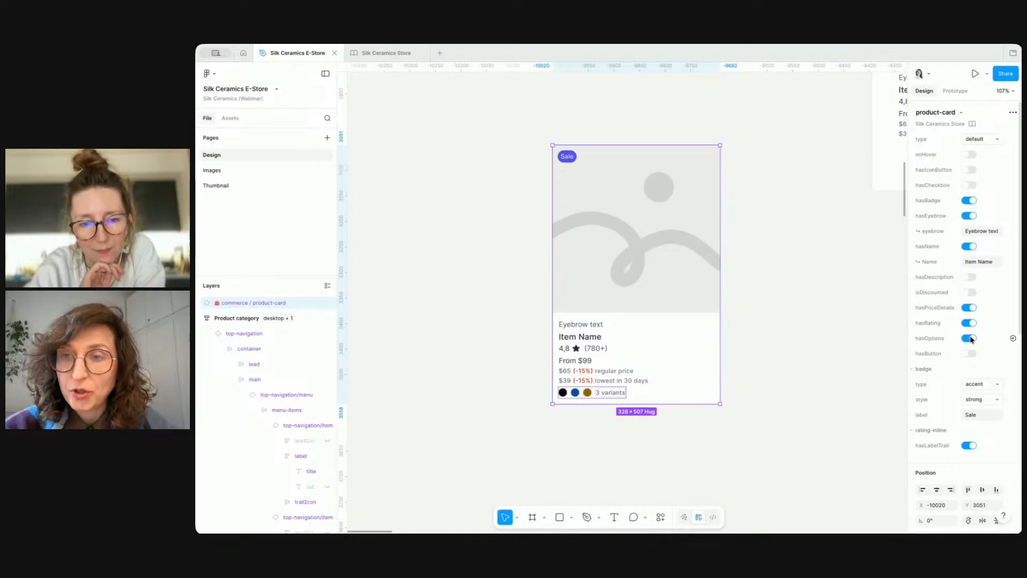
{"action": "left_click", "coordinate": [970, 354]}
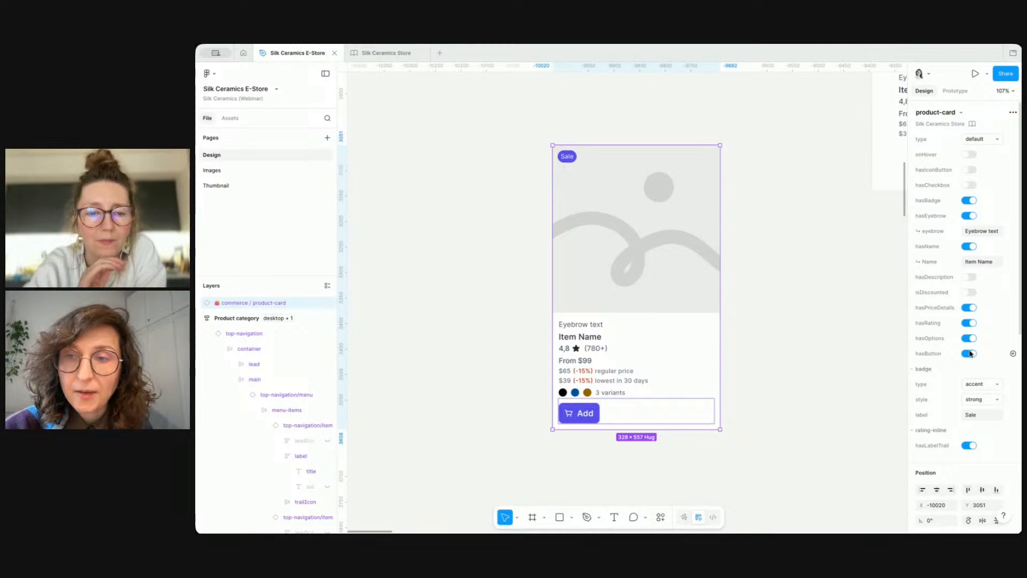
{"action": "left_click", "coordinate": [970, 354]}
{"action": "left_click", "coordinate": [970, 338]}
{"action": "left_click", "coordinate": [968, 323]}
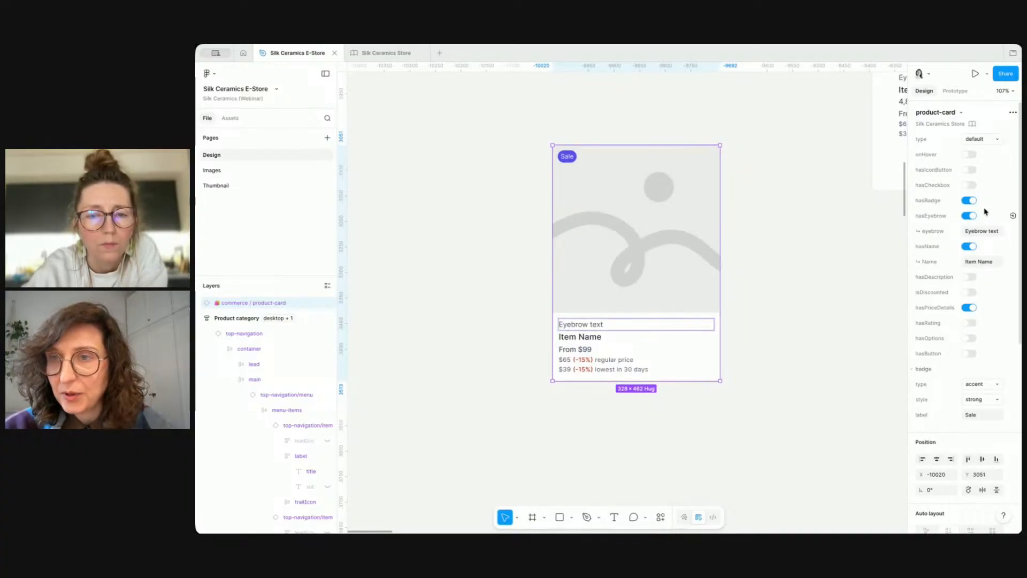
Step: Toggle the card copy's badge off and on, then delete the copy
{"action": "left_click", "coordinate": [968, 200]}
{"action": "left_click", "coordinate": [969, 200]}
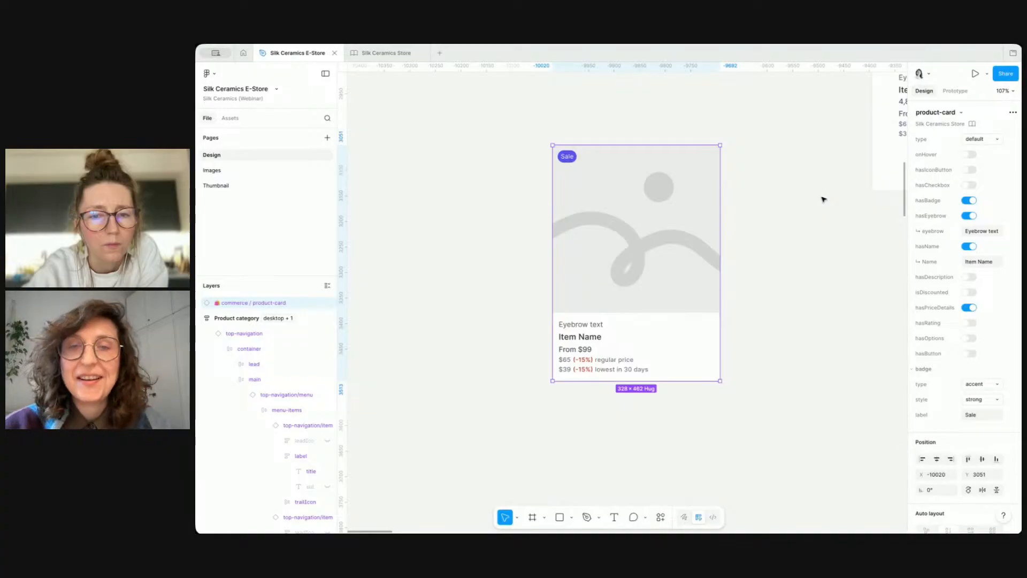
{"action": "key", "text": "Delete"}
{"action": "scroll", "coordinate": [640, 280], "scroll_direction": "down", "scroll_amount": 5}
{"action": "scroll", "coordinate": [640, 280], "scroll_direction": "up", "scroll_amount": 3}
{"action": "scroll", "coordinate": [640, 279], "scroll_direction": "right", "scroll_amount": 4}
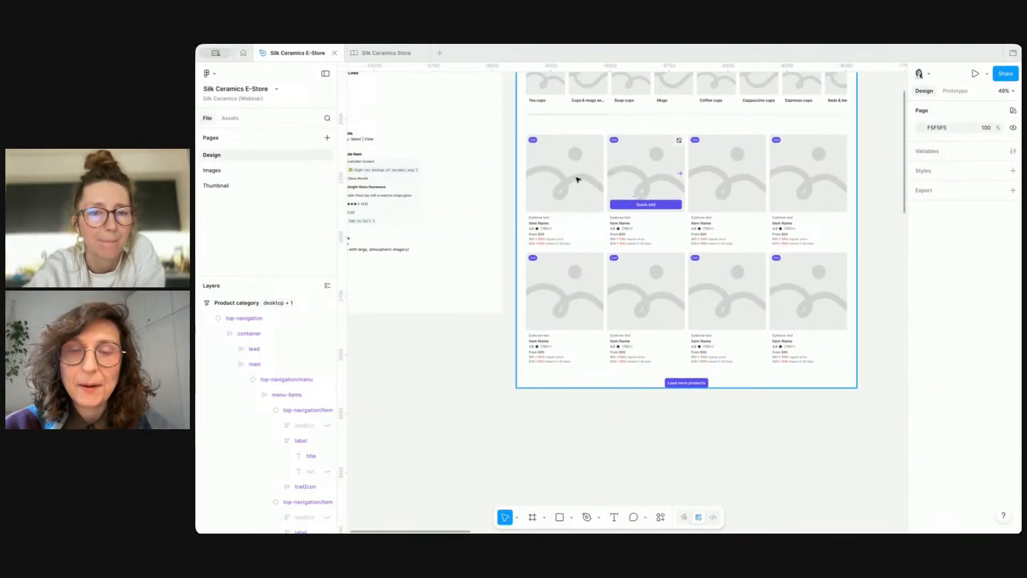
Step: Select all product cards in the grid and switch off their hover state and badge
{"action": "left_click", "coordinate": [648, 178]}
{"action": "left_click", "coordinate": [576, 173]}
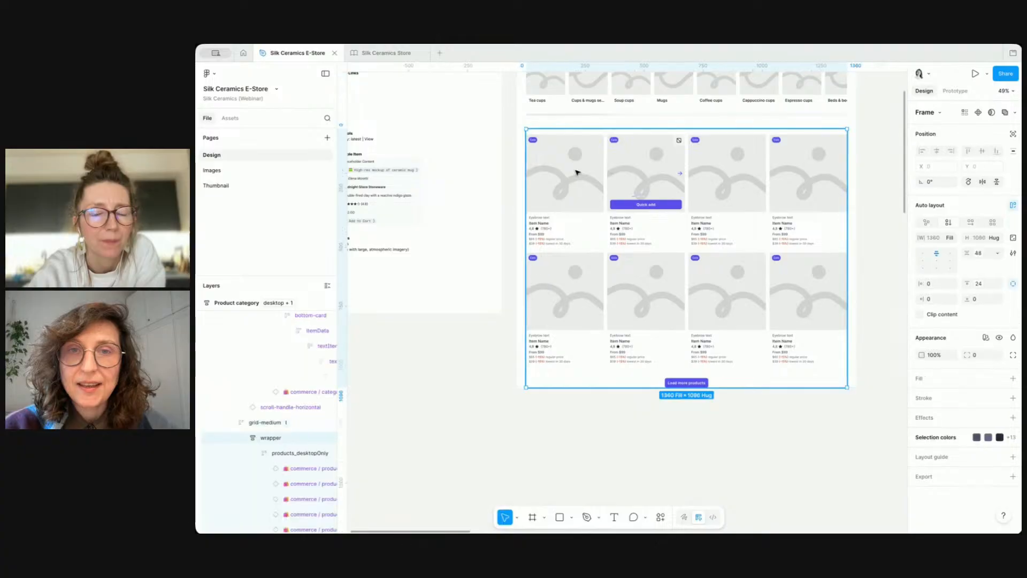
{"action": "left_click", "coordinate": [577, 172]}
{"action": "key", "text": "ctrl+a"}
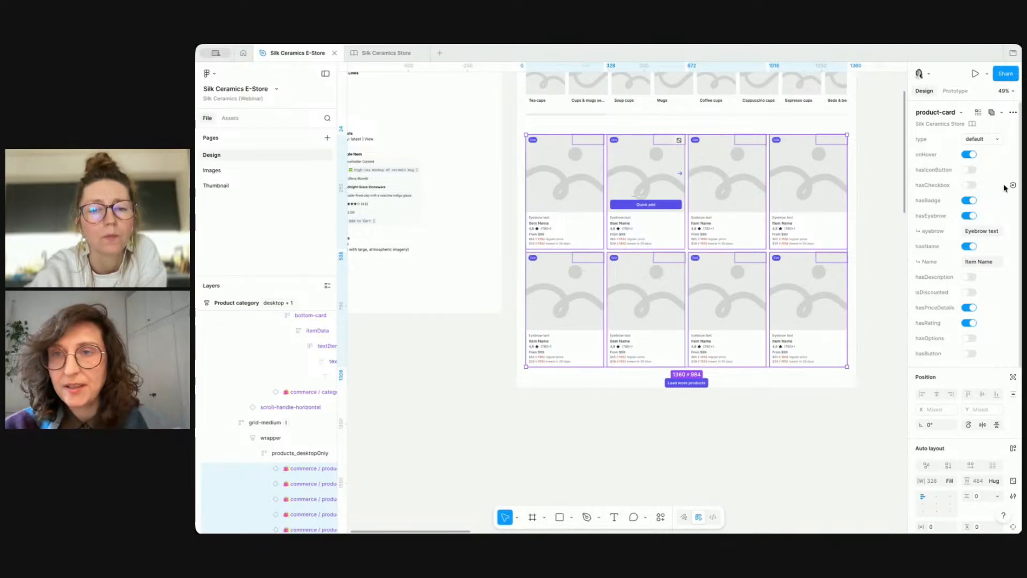
{"action": "left_click", "coordinate": [969, 155]}
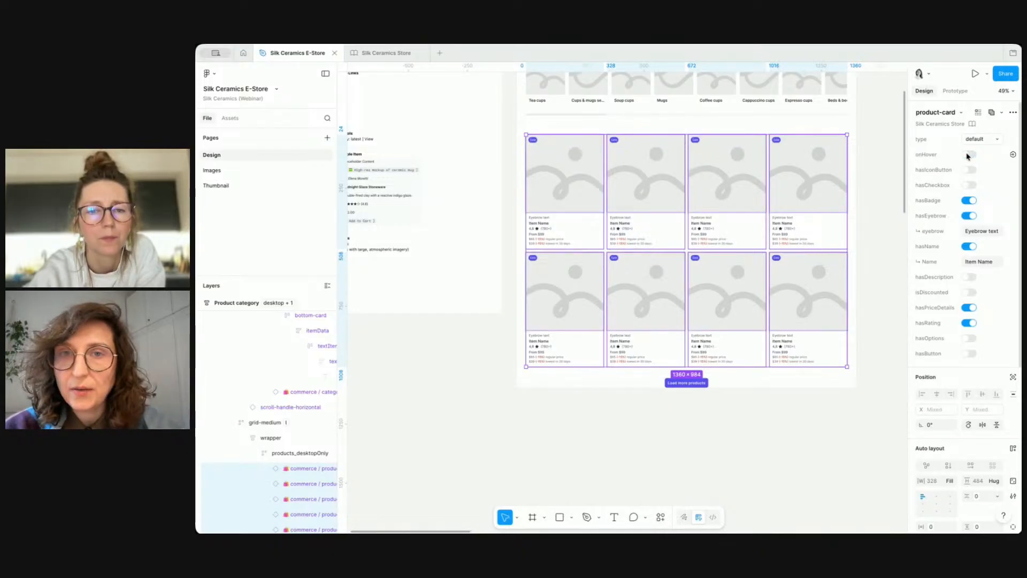
{"action": "left_click", "coordinate": [969, 201]}
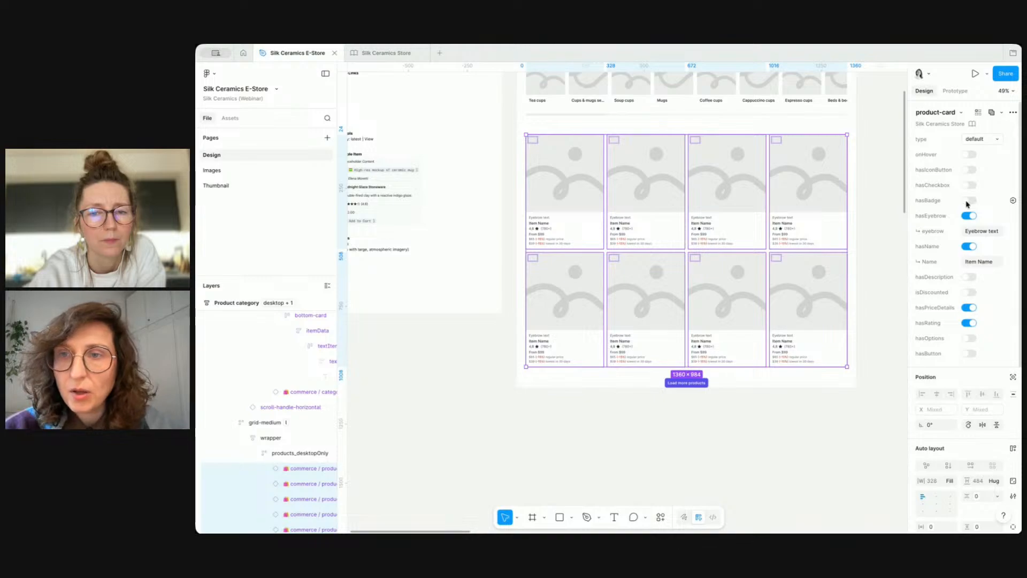
Step: Set the cards' eyebrow text to an artist's full name
{"action": "left_click", "coordinate": [983, 233]}
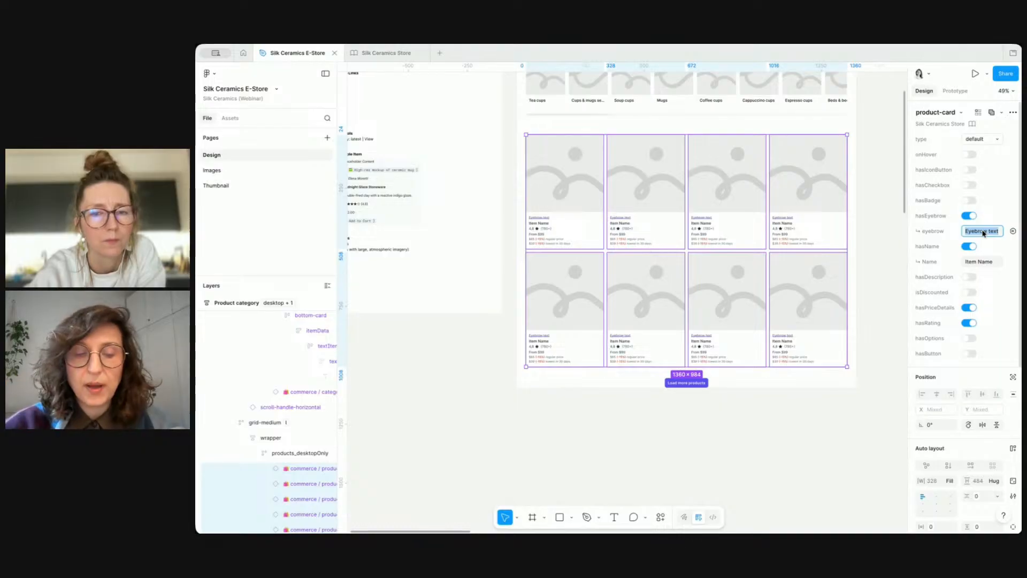
{"action": "type", "text": "Sa"}
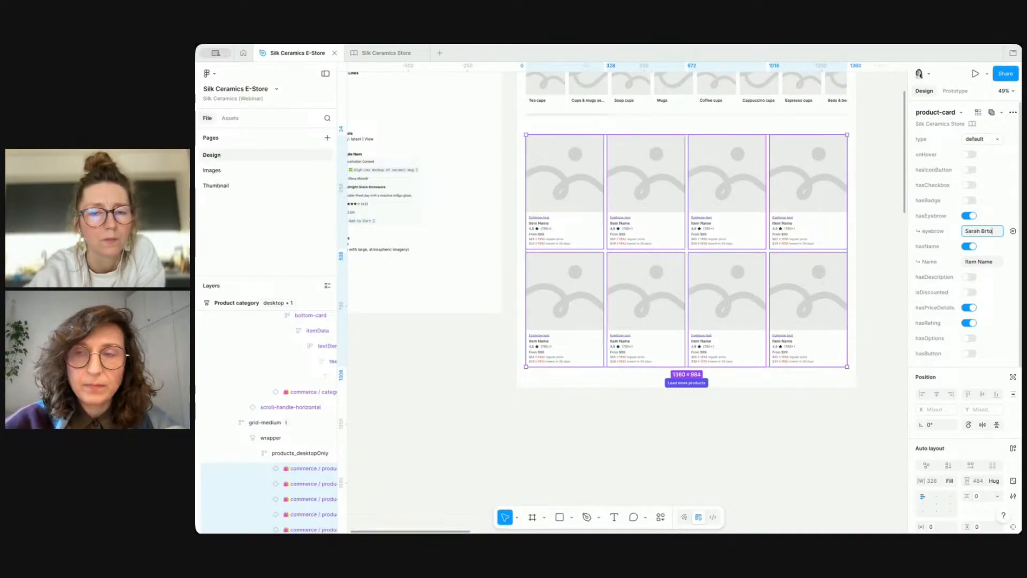
{"action": "type", "text": "rah Brown"}
{"action": "key", "text": "Return"}
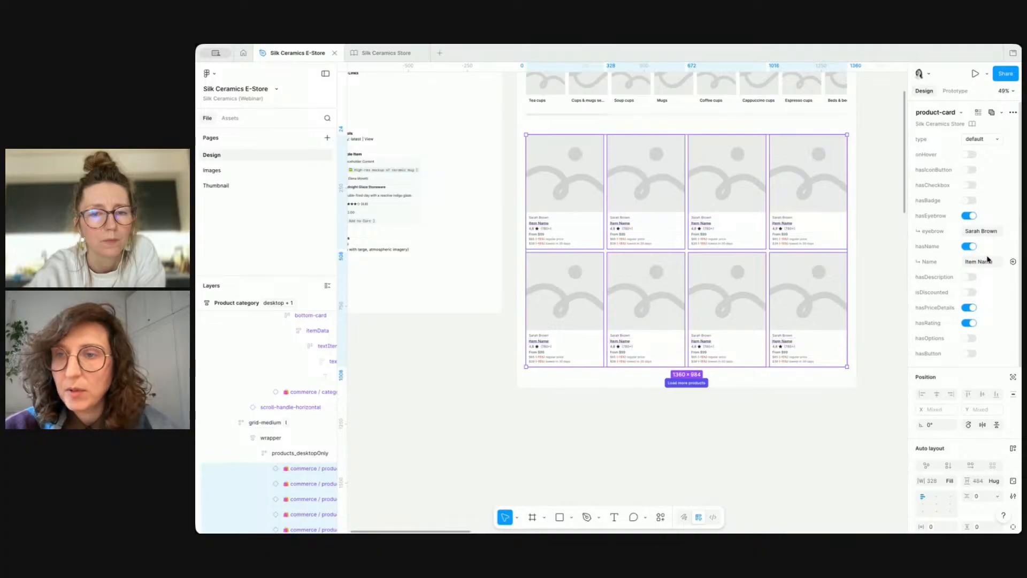
Step: Turn on the cards' description and button and turn off their price details
{"action": "left_click", "coordinate": [971, 278]}
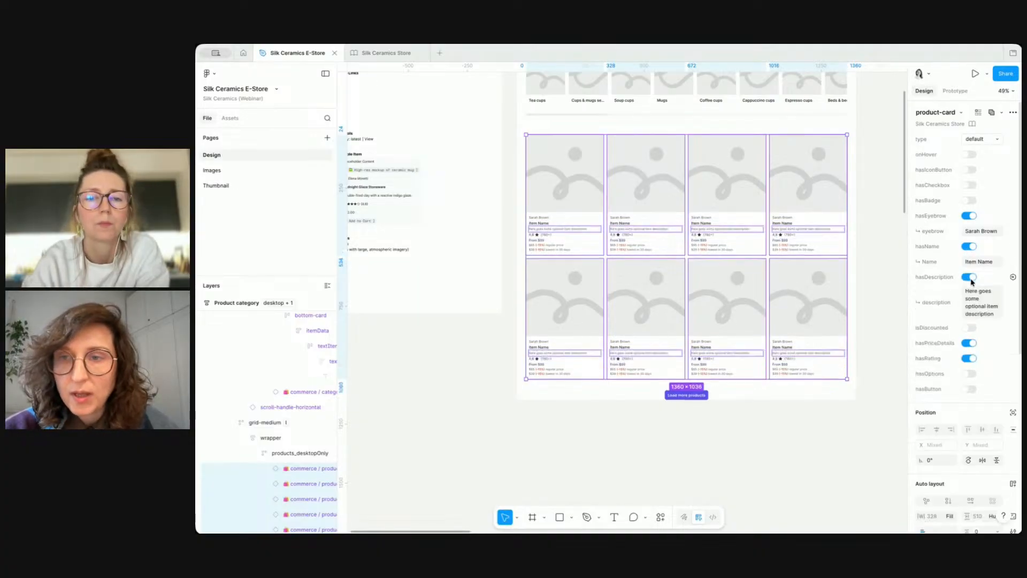
{"action": "left_click", "coordinate": [970, 343]}
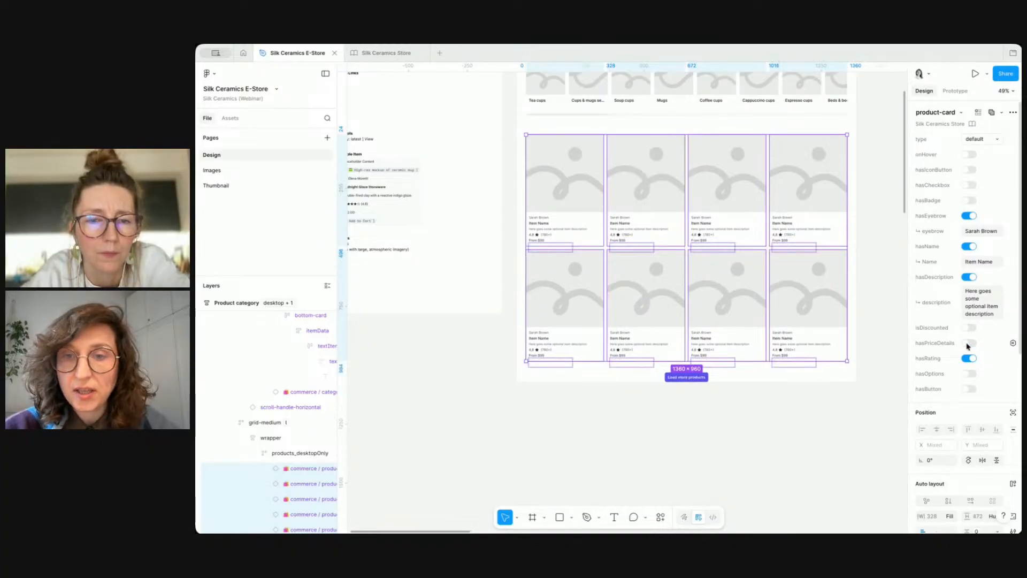
{"action": "left_click", "coordinate": [971, 390]}
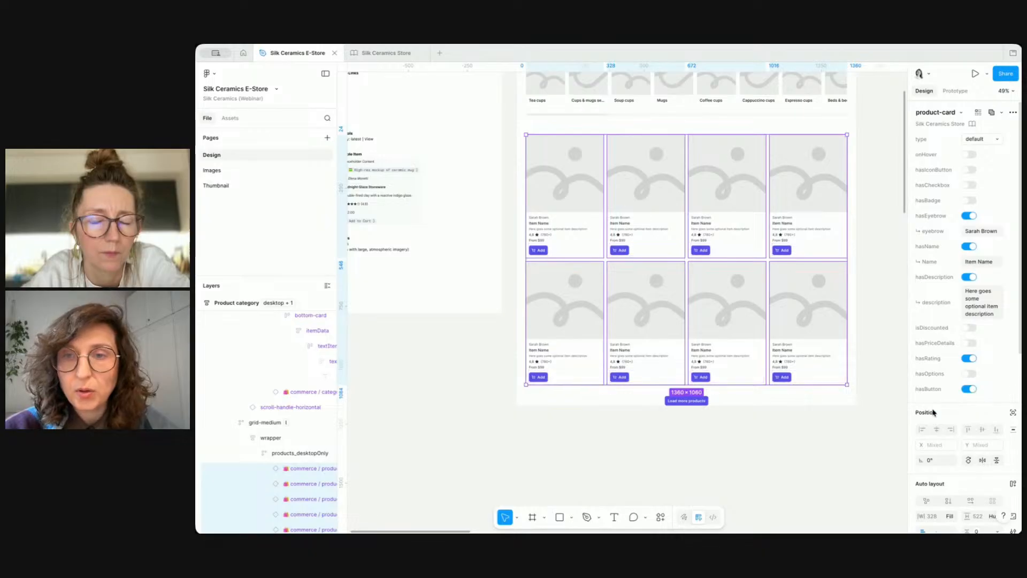
{"action": "left_click", "coordinate": [856, 435]}
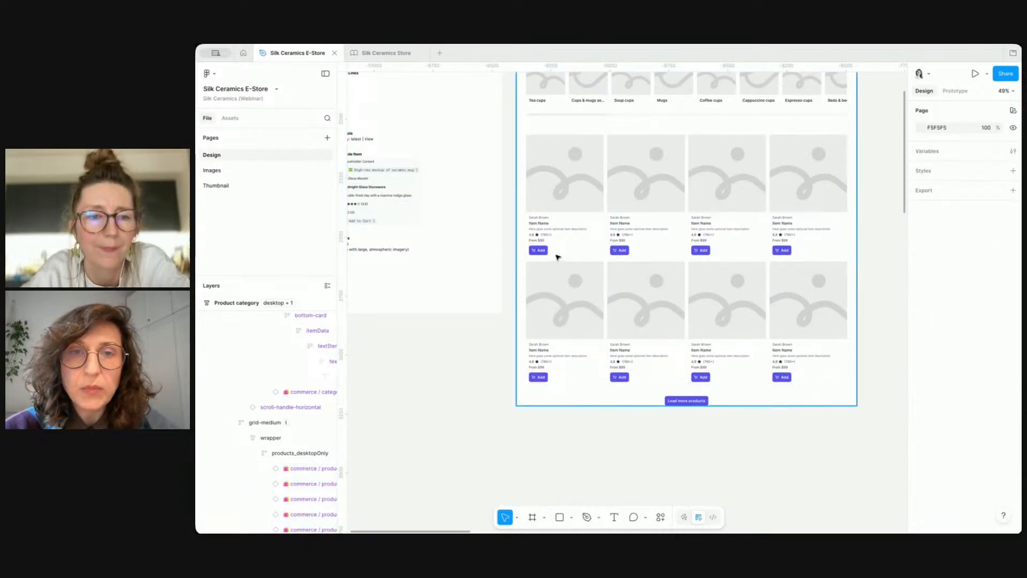
Step: Fill the first card's image with classic-blackberry.png from the Silk Ceramics folder
{"action": "left_click", "coordinate": [544, 226]}
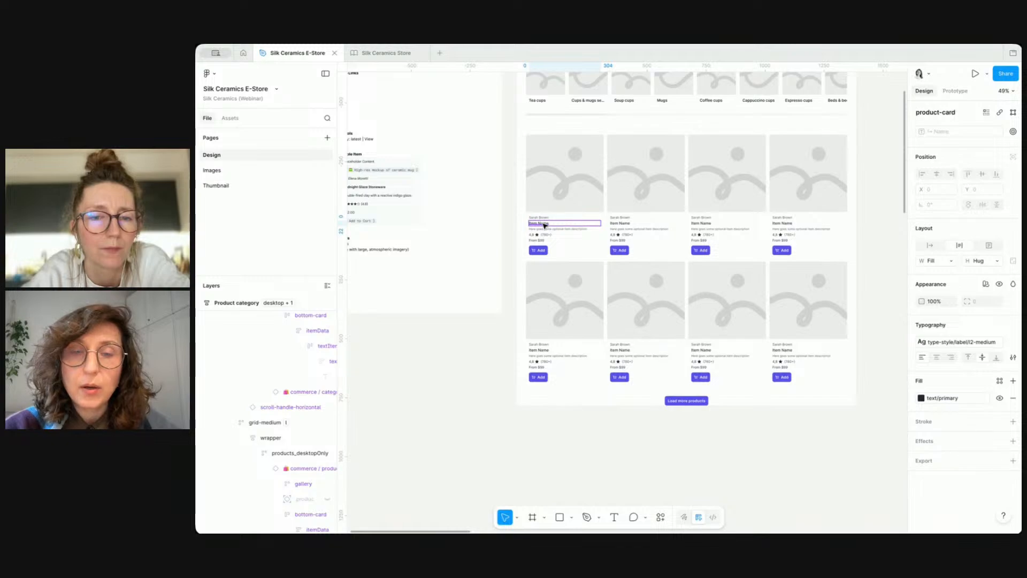
{"action": "left_click", "coordinate": [575, 430]}
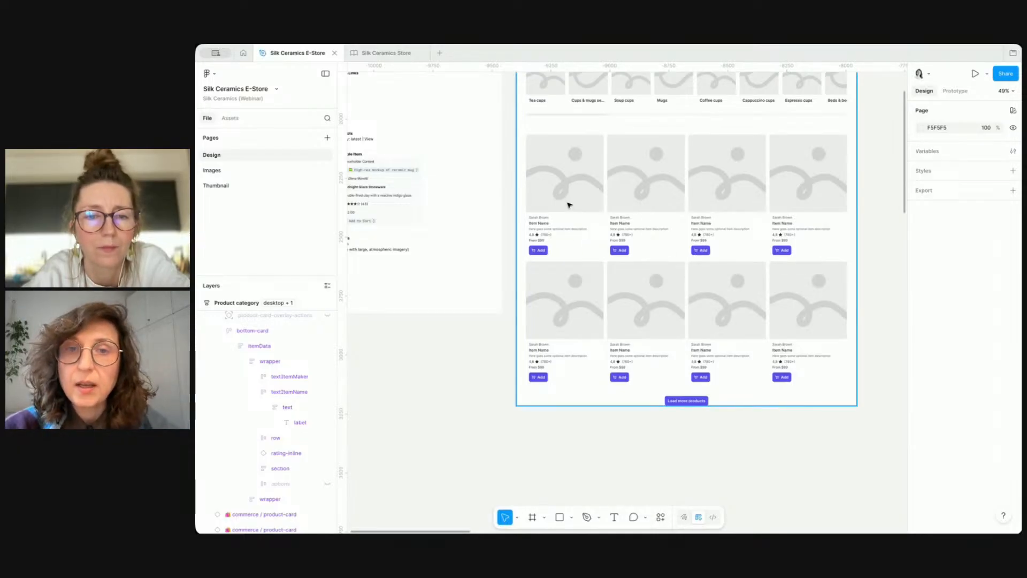
{"action": "left_click", "coordinate": [571, 173]}
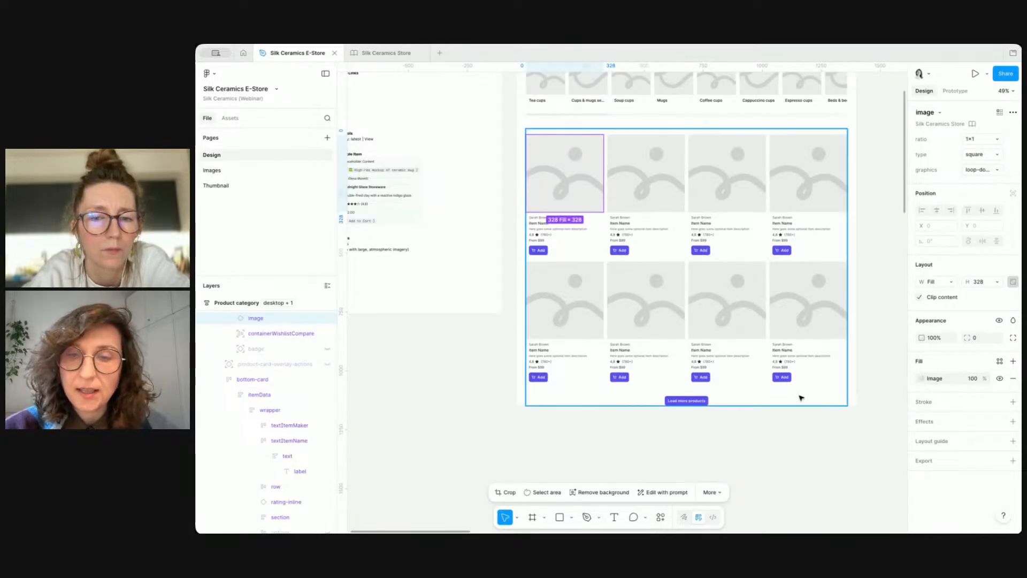
{"action": "left_click", "coordinate": [920, 380]}
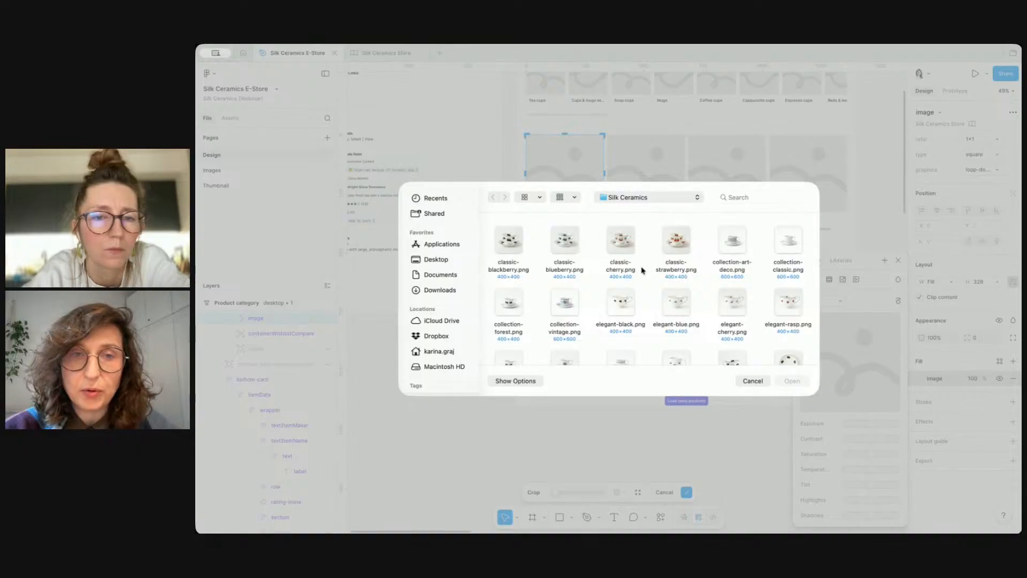
{"action": "double_click", "coordinate": [505, 253]}
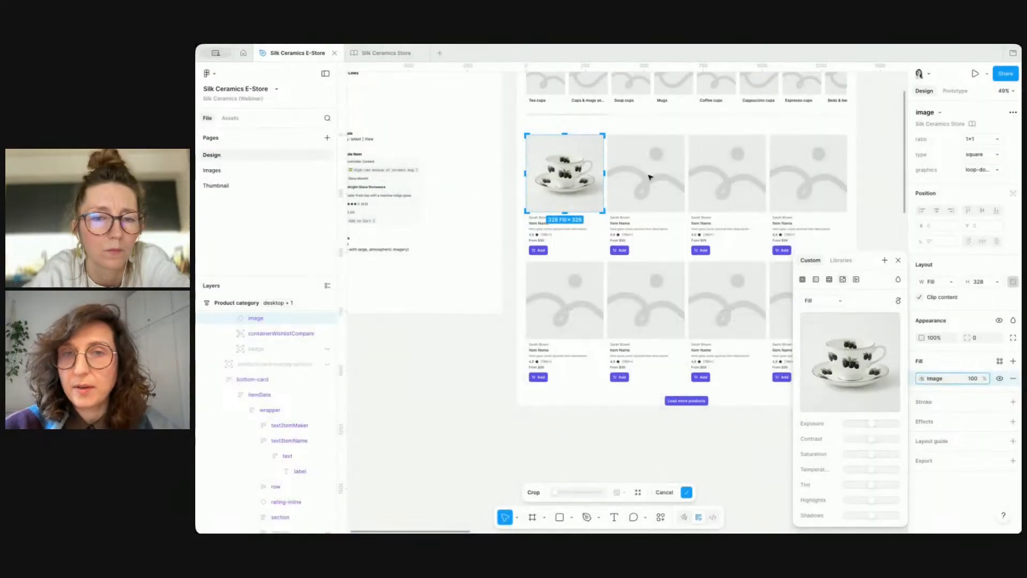
Step: Fill the second card's image with classic-blueberry.png from the Silk Ceramics folder
{"action": "left_click", "coordinate": [669, 164]}
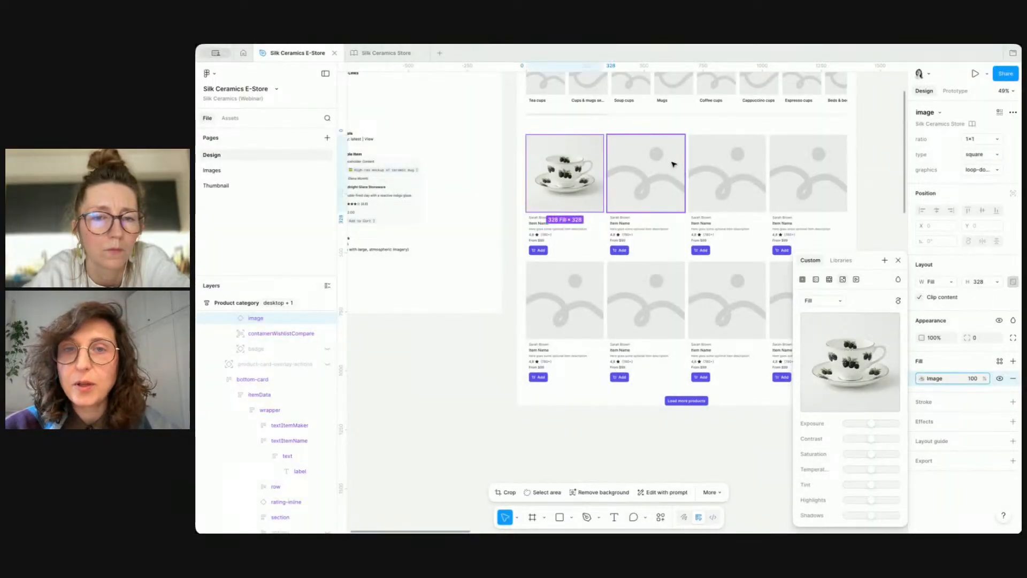
{"action": "left_click", "coordinate": [922, 379]}
{"action": "left_click", "coordinate": [850, 354]}
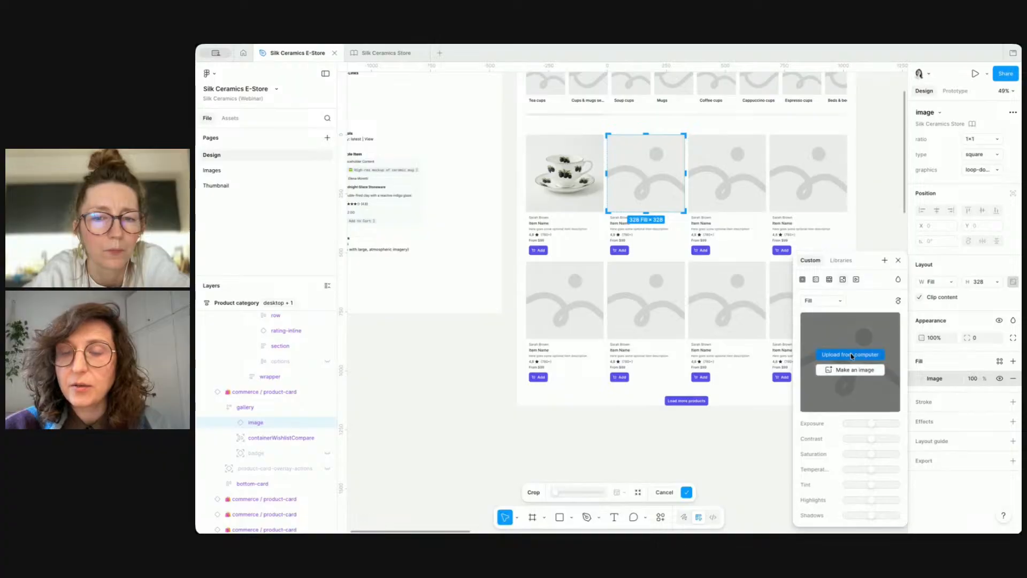
{"action": "double_click", "coordinate": [564, 242]}
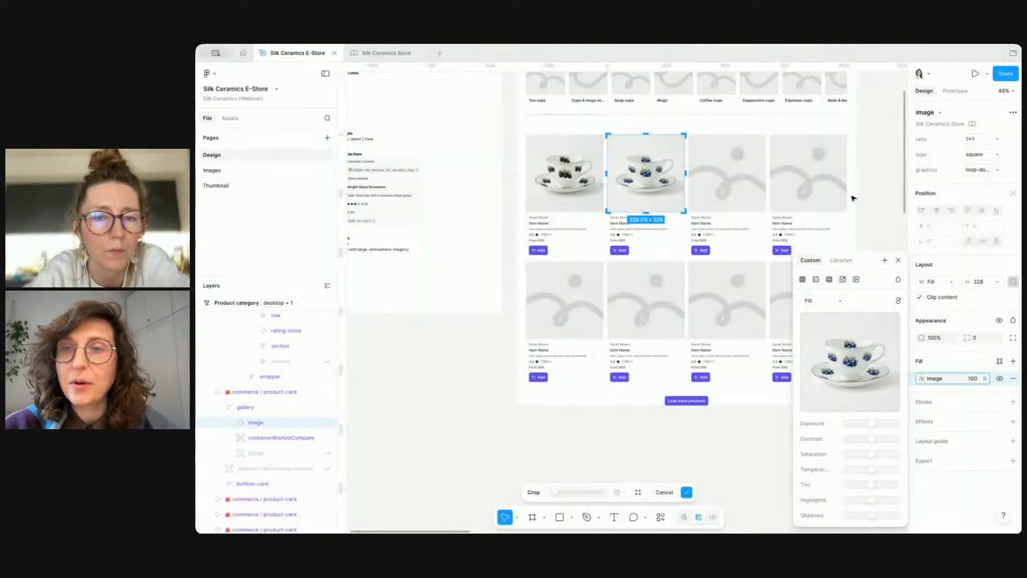
Step: Fill the third card's image with classic-cherry.png
{"action": "left_click", "coordinate": [749, 172]}
{"action": "left_click", "coordinate": [923, 379]}
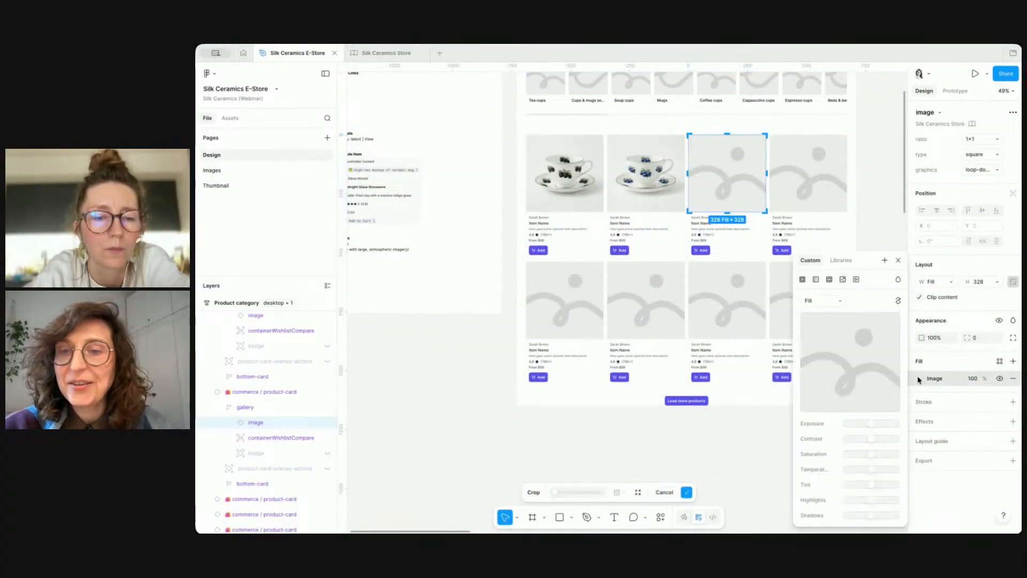
{"action": "left_click", "coordinate": [828, 354]}
{"action": "double_click", "coordinate": [624, 241]}
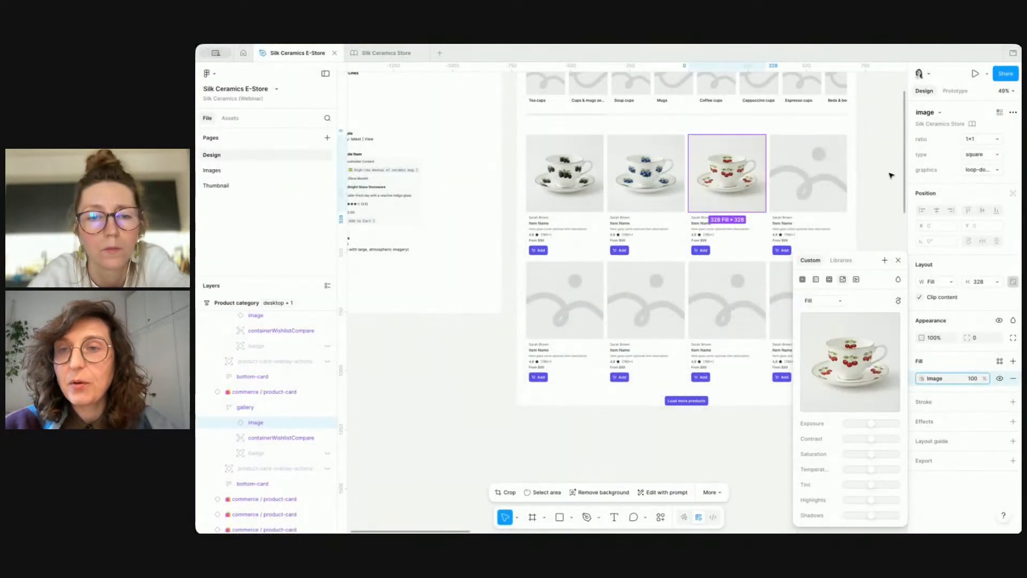
Step: Fill the fourth card's image with classic-strawberry.png
{"action": "left_click", "coordinate": [808, 169]}
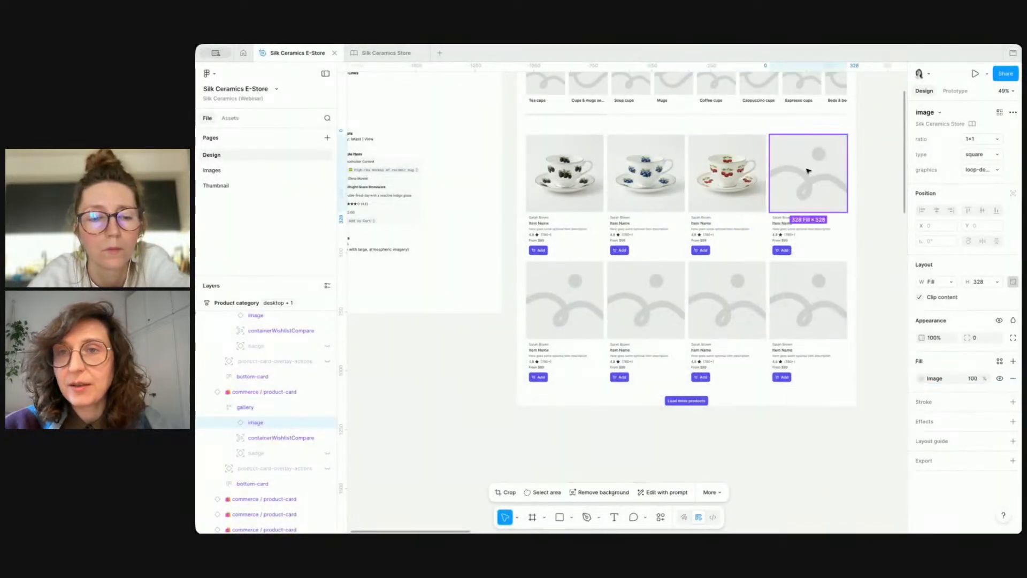
{"action": "left_click", "coordinate": [923, 379]}
{"action": "left_click", "coordinate": [860, 359]}
{"action": "double_click", "coordinate": [679, 240]}
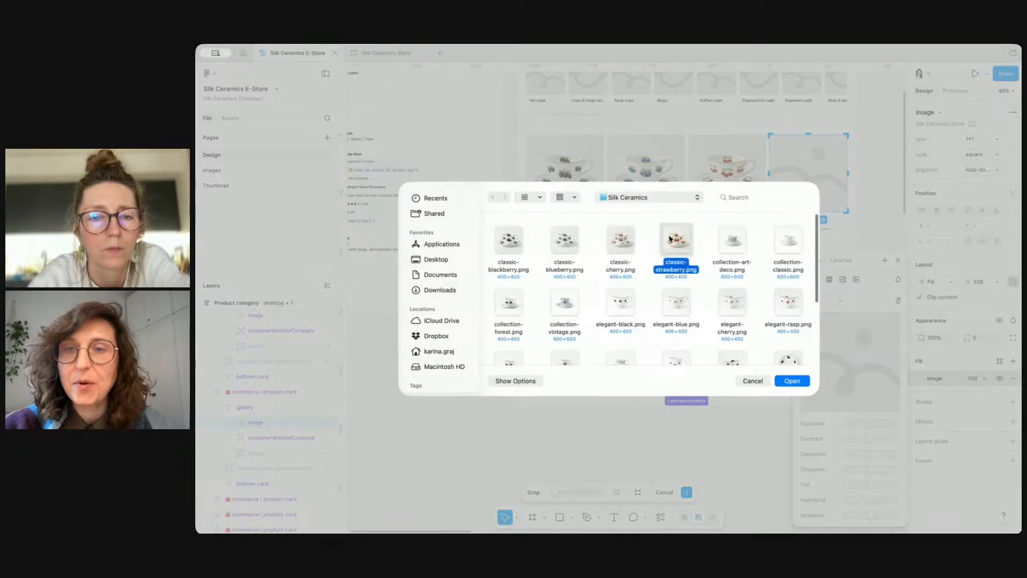
{"action": "key", "text": "Return"}
Step: Fill the first card of the second row with elegant-blue.png
{"action": "left_click", "coordinate": [583, 298]}
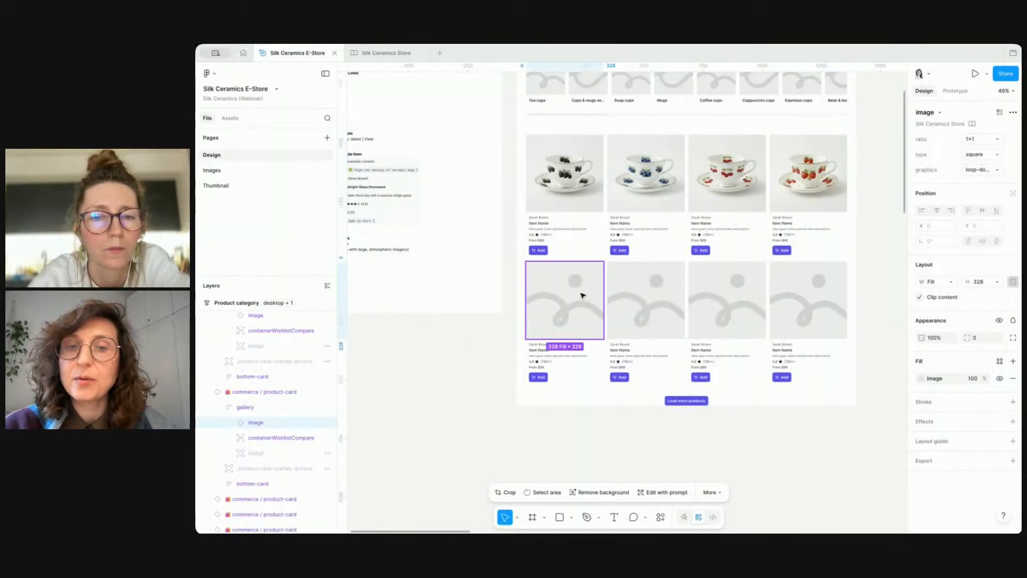
{"action": "left_click", "coordinate": [920, 380]}
{"action": "left_click", "coordinate": [860, 359]}
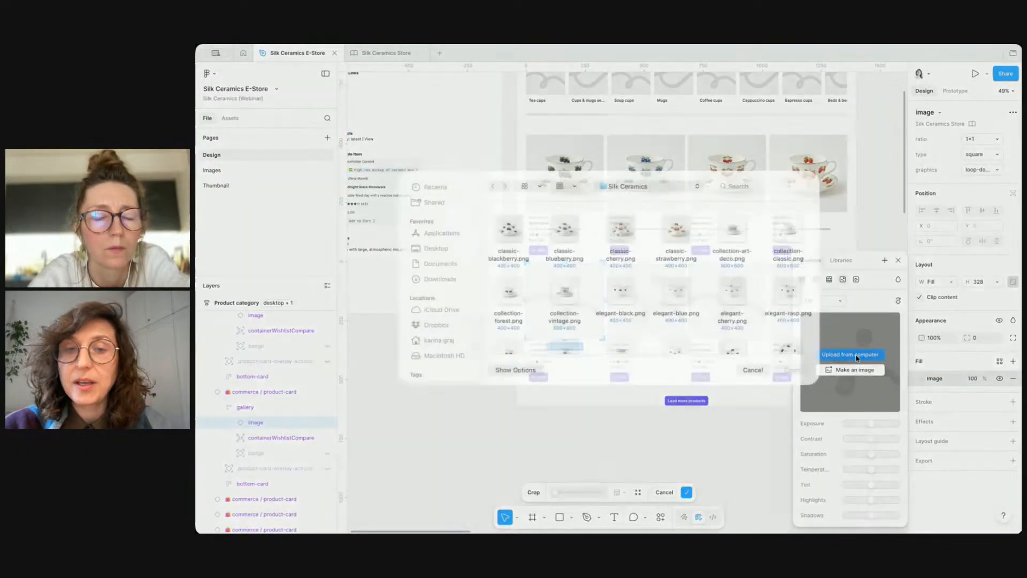
{"action": "scroll", "coordinate": [524, 315], "scroll_direction": "down", "scroll_amount": 2}
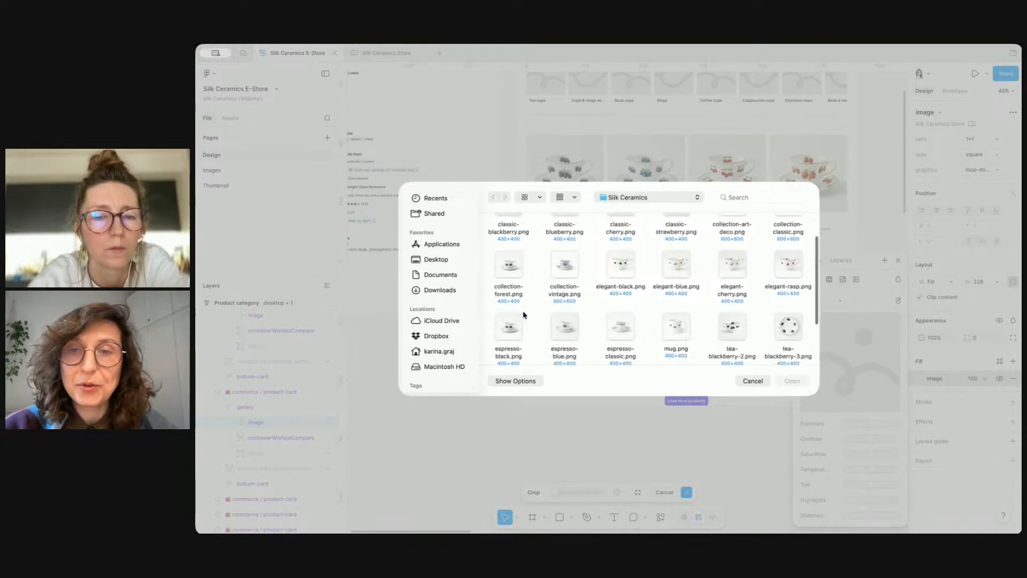
{"action": "left_click", "coordinate": [627, 269]}
{"action": "double_click", "coordinate": [657, 268]}
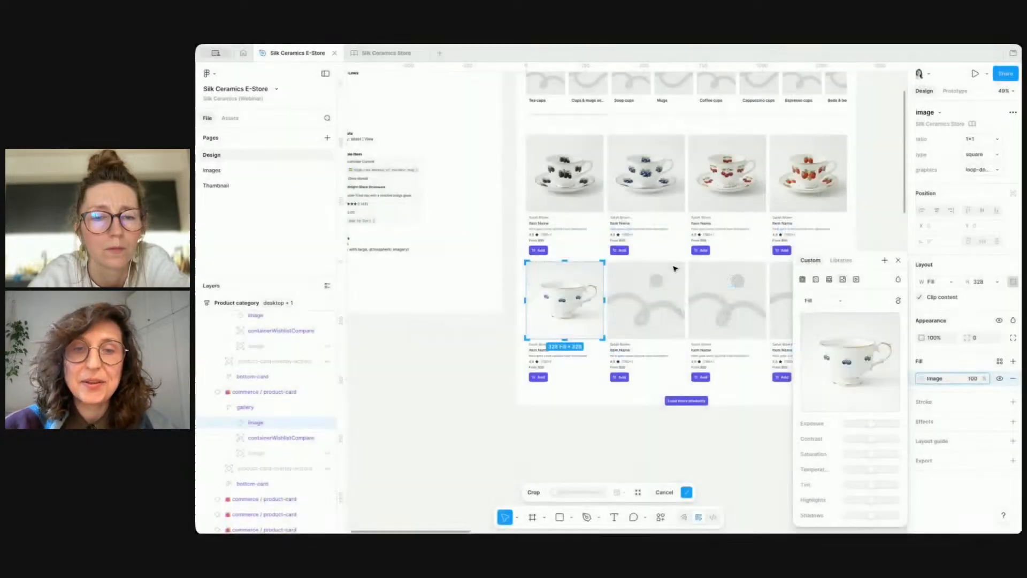
Step: Fill the second card of the second row with elegant-cherry.png
{"action": "left_click", "coordinate": [464, 363]}
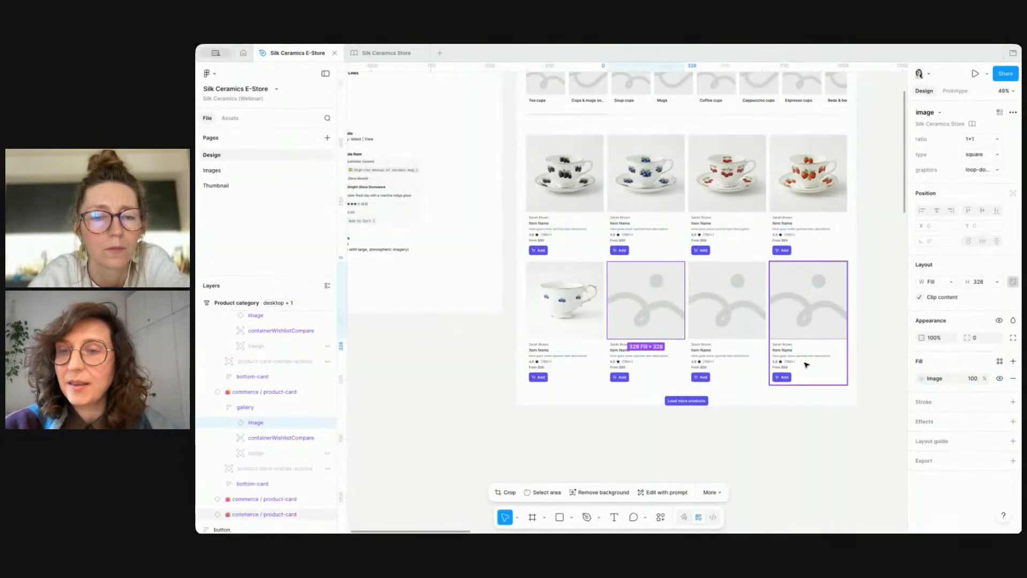
{"action": "left_click", "coordinate": [921, 379]}
{"action": "left_click", "coordinate": [849, 355]}
{"action": "double_click", "coordinate": [734, 302]}
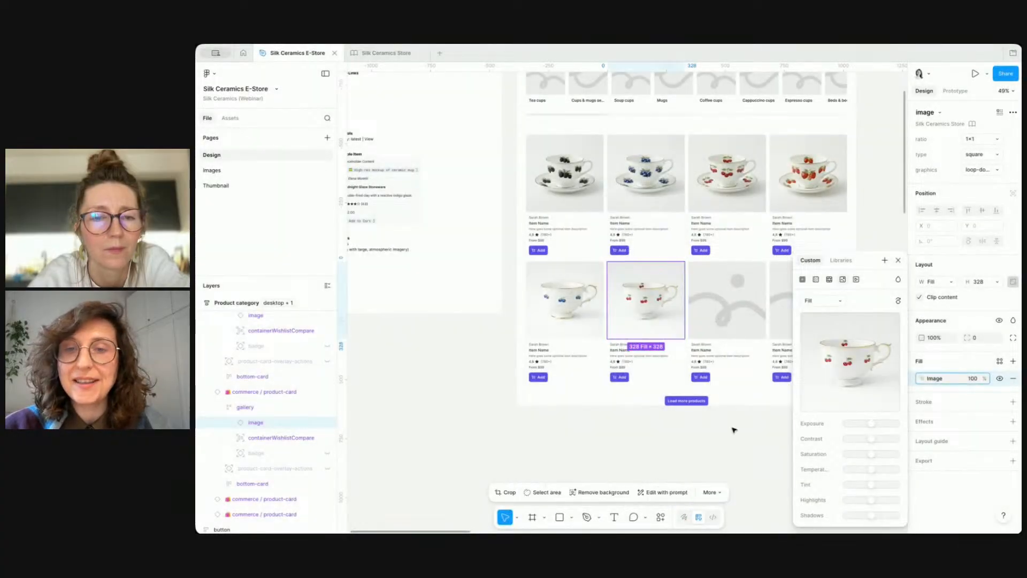
Step: Fill the third card of the second row with elegant-black.png
{"action": "left_click", "coordinate": [734, 300]}
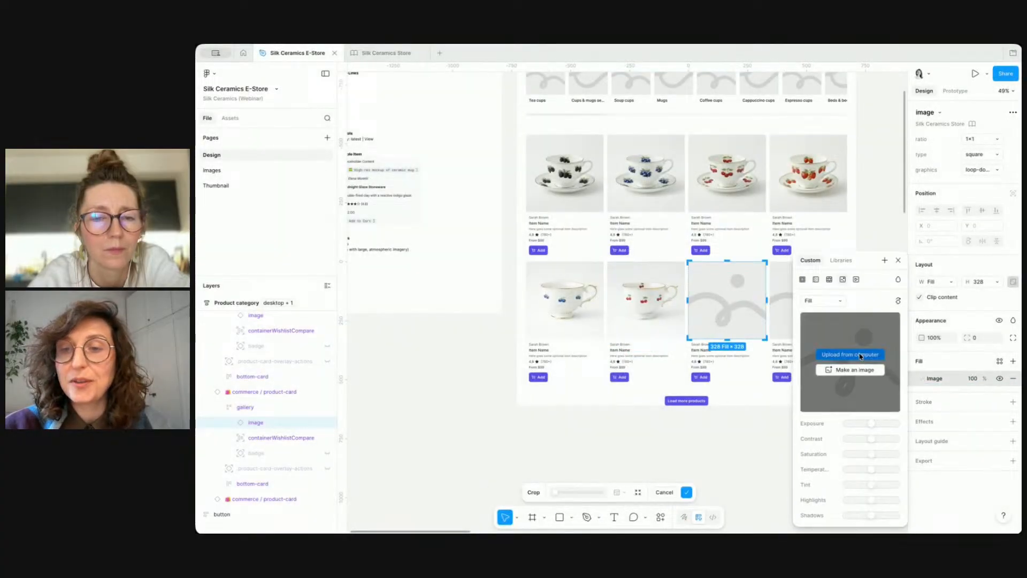
{"action": "left_click", "coordinate": [850, 355]}
{"action": "double_click", "coordinate": [623, 303]}
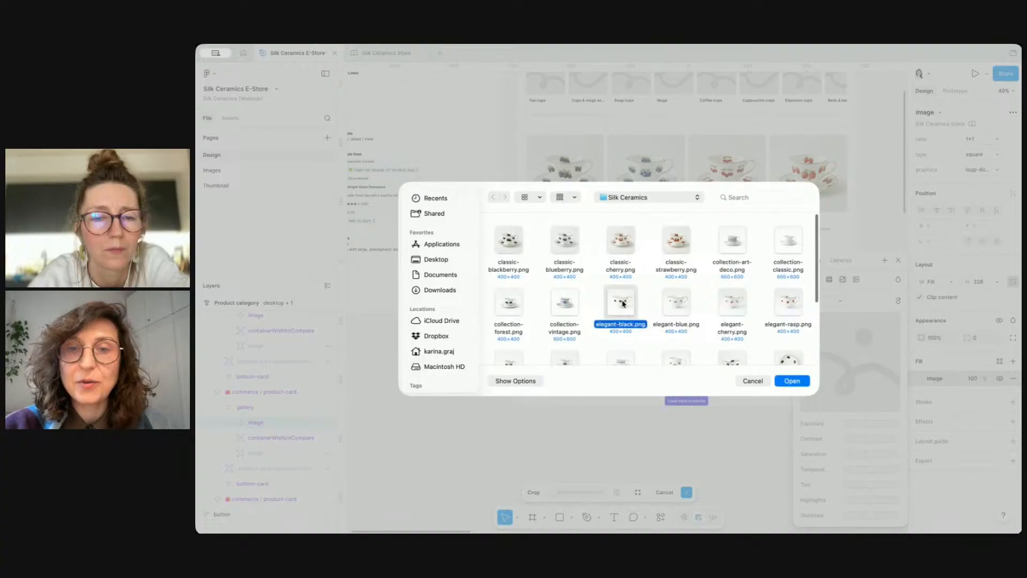
{"action": "scroll", "coordinate": [662, 431], "scroll_direction": "right", "scroll_amount": 2}
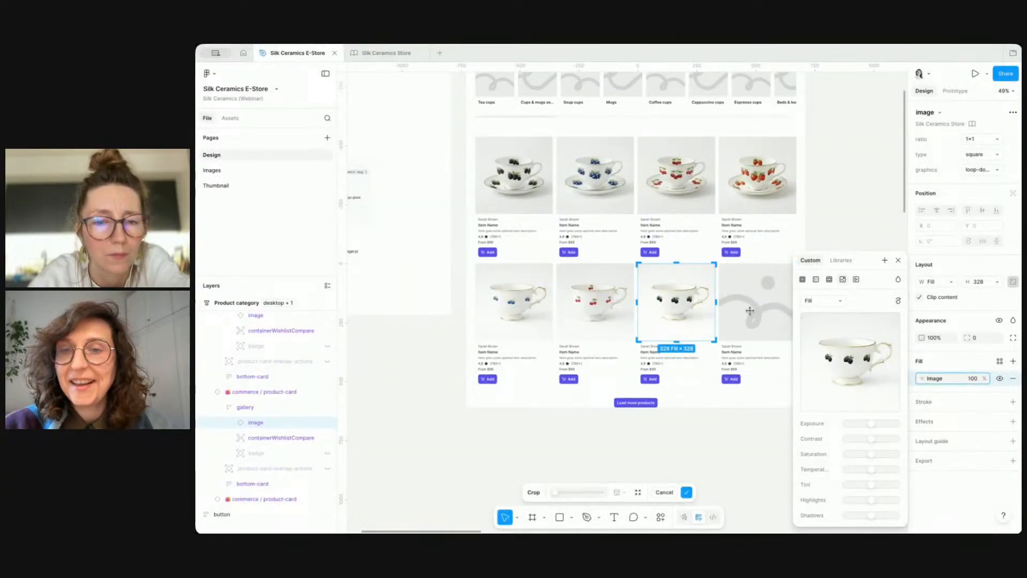
Step: Fill the fourth card of the second row with elegant-rasp.png and close the fill panel
{"action": "left_click", "coordinate": [762, 301]}
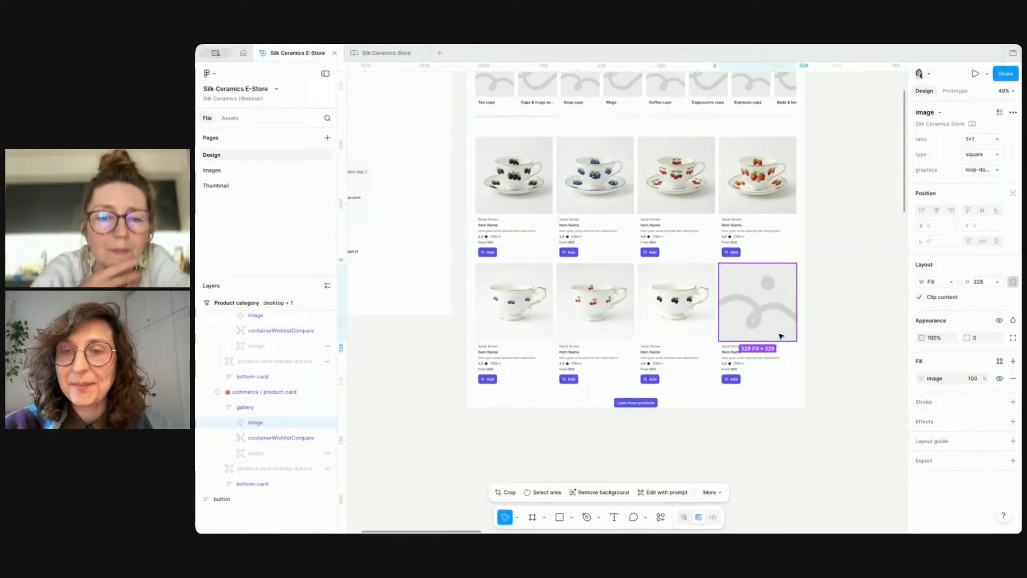
{"action": "left_click", "coordinate": [861, 356]}
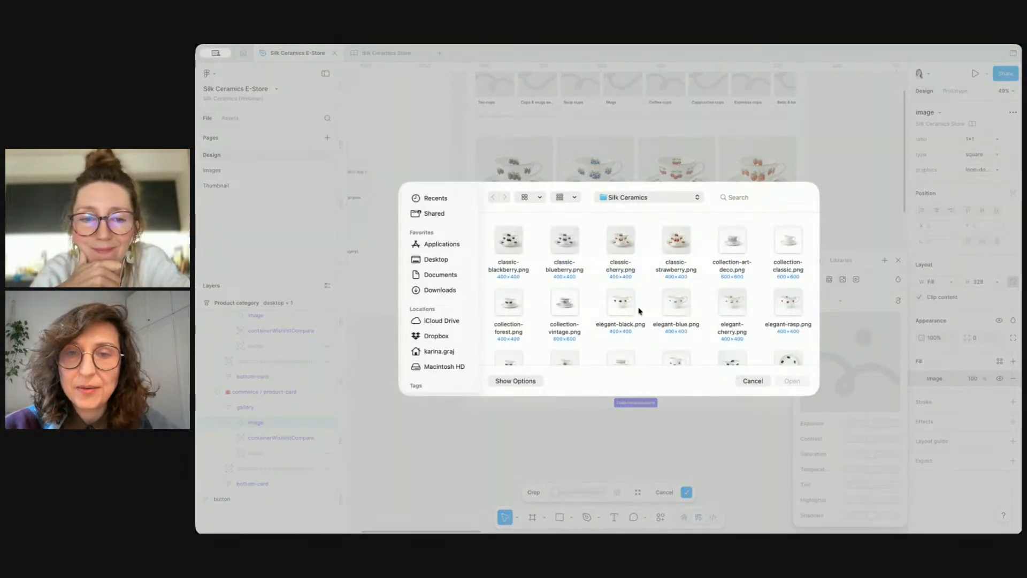
{"action": "double_click", "coordinate": [788, 302]}
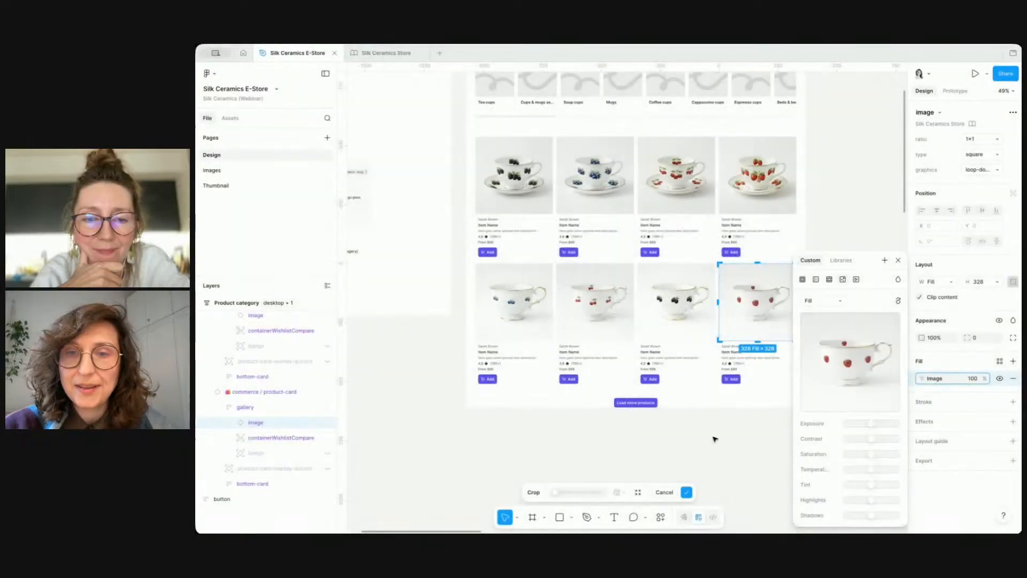
{"action": "left_click", "coordinate": [898, 260]}
{"action": "left_click", "coordinate": [860, 223]}
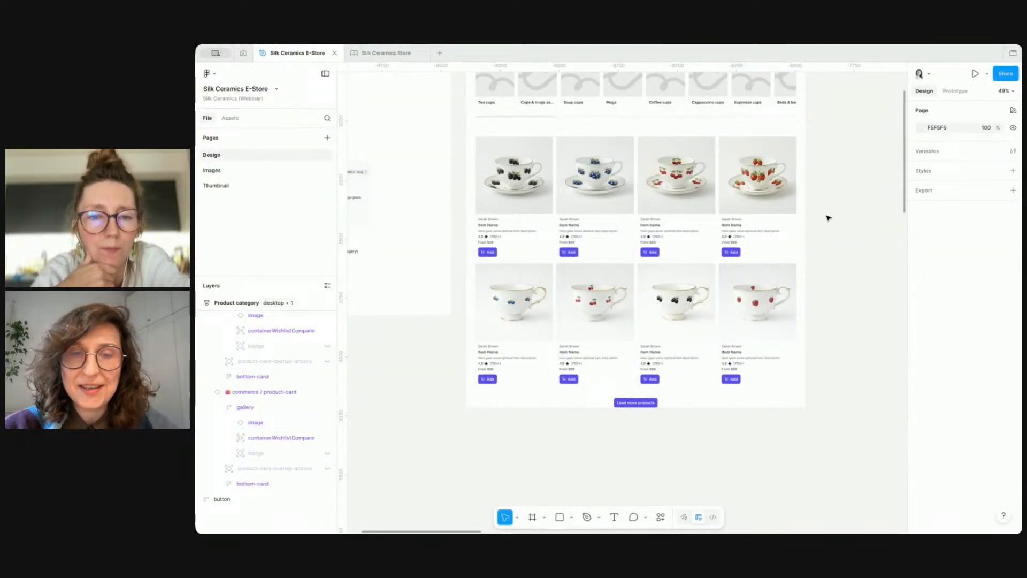
{"action": "left_click", "coordinate": [489, 231], "text": "super"}
{"action": "left_click", "coordinate": [453, 310]}
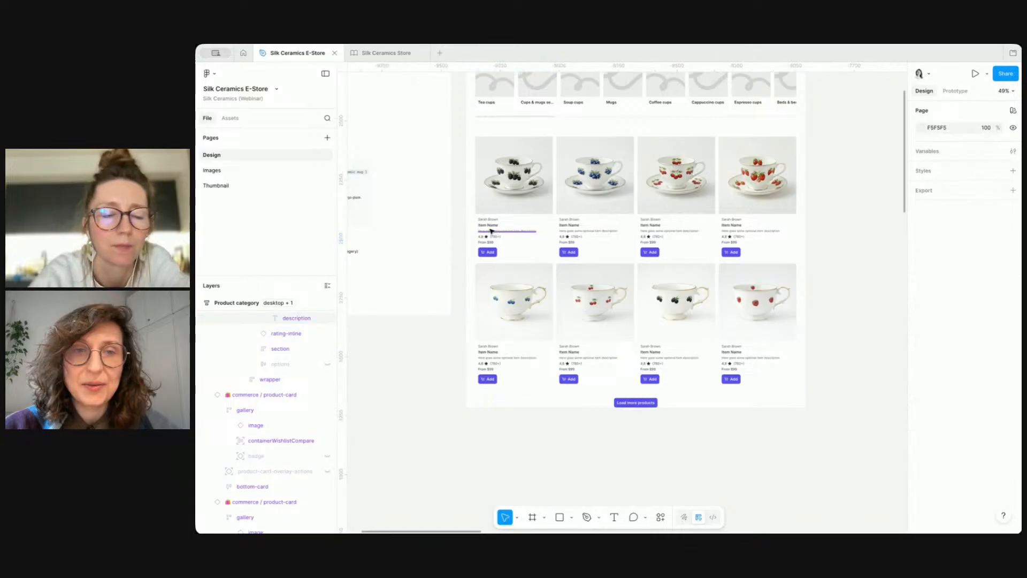
{"action": "left_click", "coordinate": [488, 225], "text": "super"}
{"action": "left_click", "coordinate": [569, 226], "text": "shift+super"}
{"action": "left_click", "coordinate": [653, 227], "text": "shift+super"}
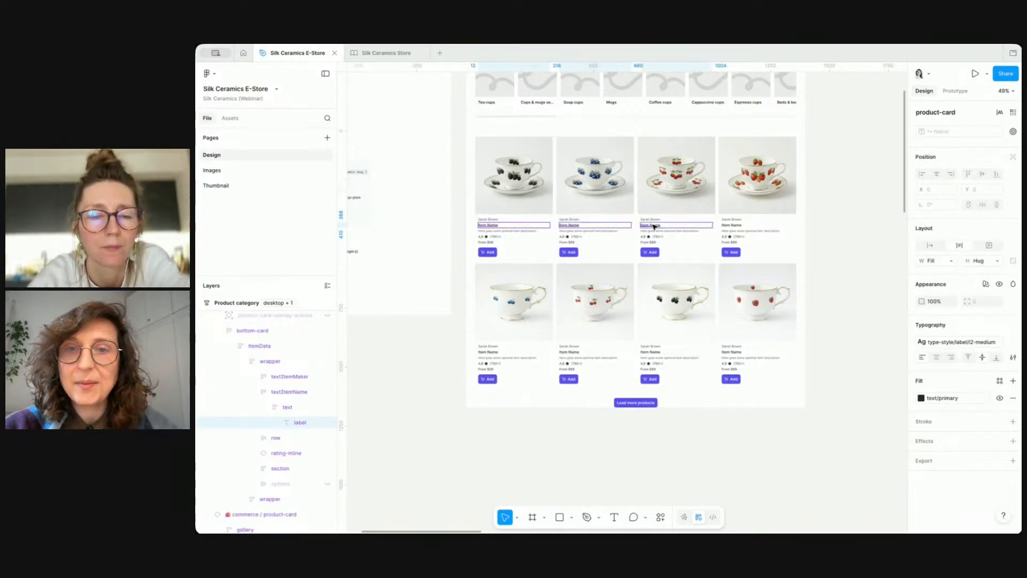
{"action": "left_click", "coordinate": [730, 226], "text": "shift+super"}
{"action": "left_click", "coordinate": [963, 260]}
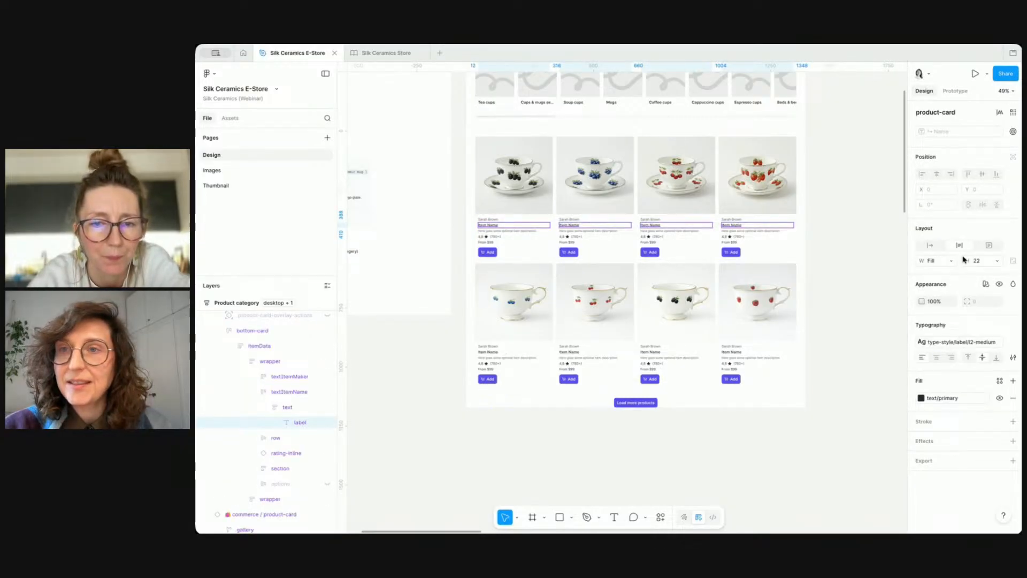
Step: Select the four top-row product cards and set their name property to "Classic cup"
{"action": "left_click", "coordinate": [845, 179]}
{"action": "double_click", "coordinate": [769, 188]}
{"action": "double_click", "coordinate": [768, 187]}
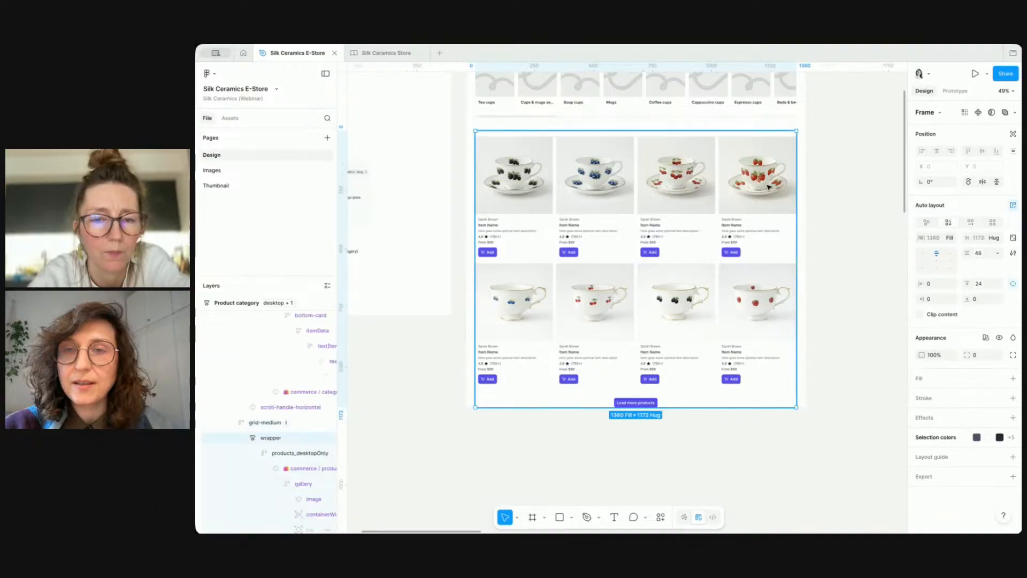
{"action": "double_click", "coordinate": [769, 188]}
{"action": "left_click", "coordinate": [677, 182], "text": "shift"}
{"action": "left_click", "coordinate": [595, 193], "text": "shift"}
{"action": "left_click", "coordinate": [514, 209], "text": "shift"}
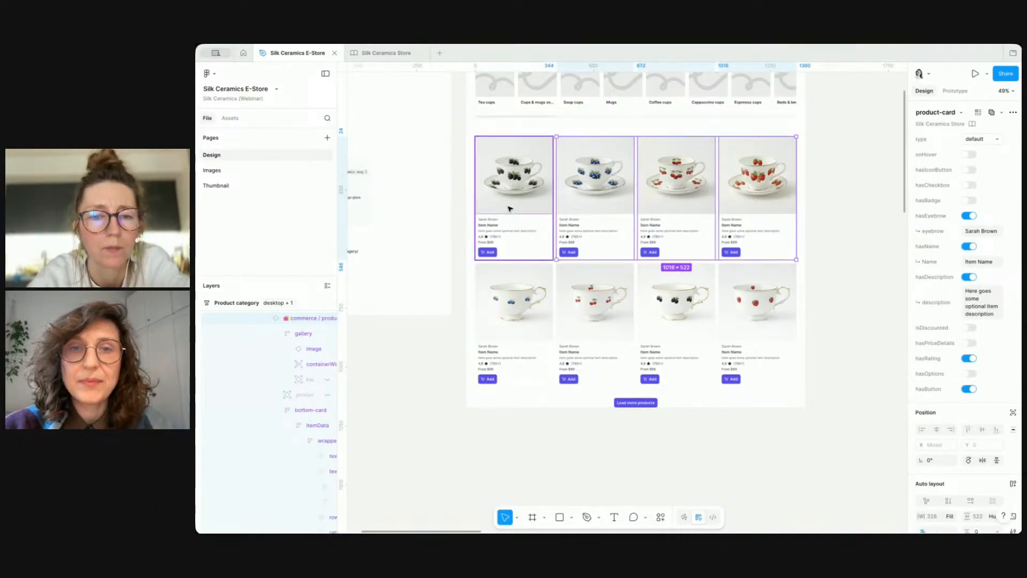
{"action": "left_click", "coordinate": [996, 262]}
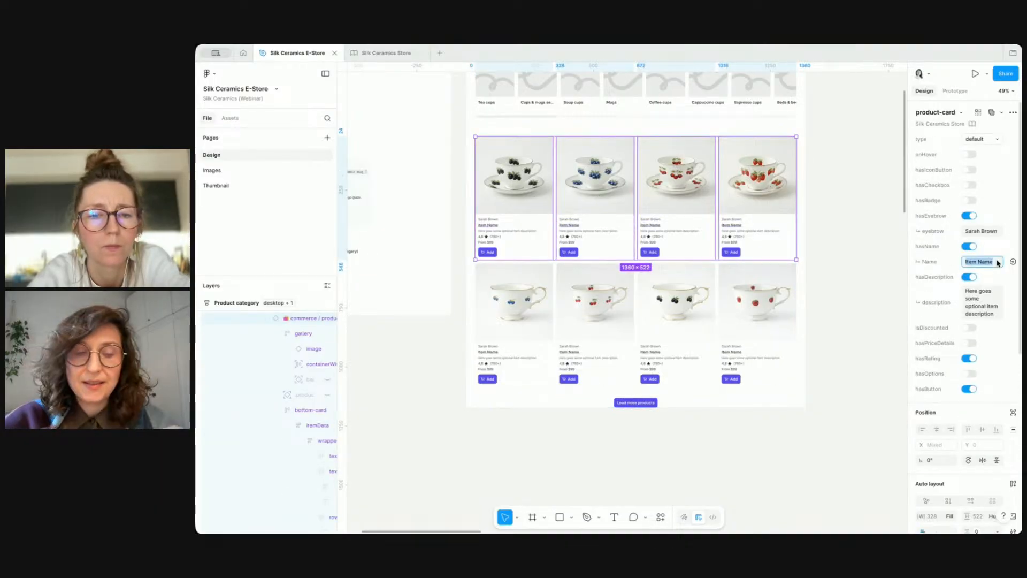
{"action": "type", "text": "Classi"}
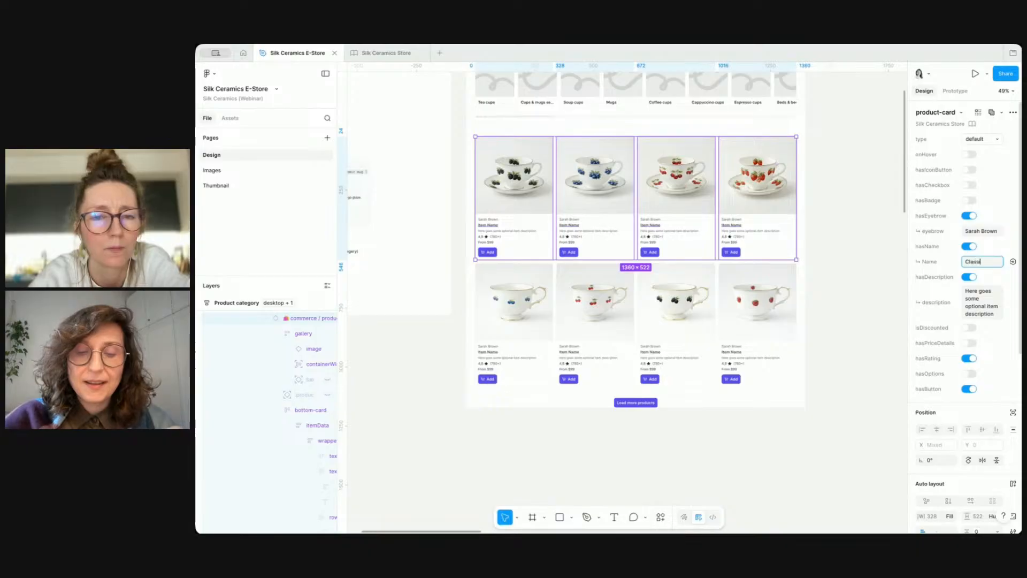
{"action": "type", "text": "c cup"}
{"action": "key", "text": "Return"}
Step: Select the four second-row cards and set their name property to "Elegant teacup"
{"action": "left_click", "coordinate": [514, 321]}
{"action": "left_click", "coordinate": [593, 321], "text": "shift"}
{"action": "left_click", "coordinate": [686, 320], "text": "shift"}
{"action": "left_click", "coordinate": [757, 318], "text": "shift"}
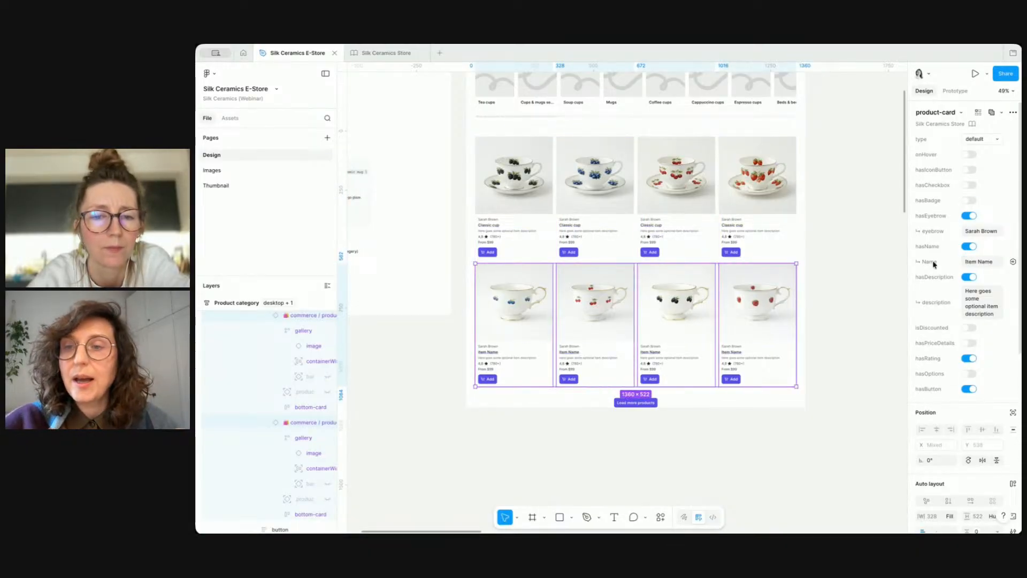
{"action": "left_click", "coordinate": [983, 262]}
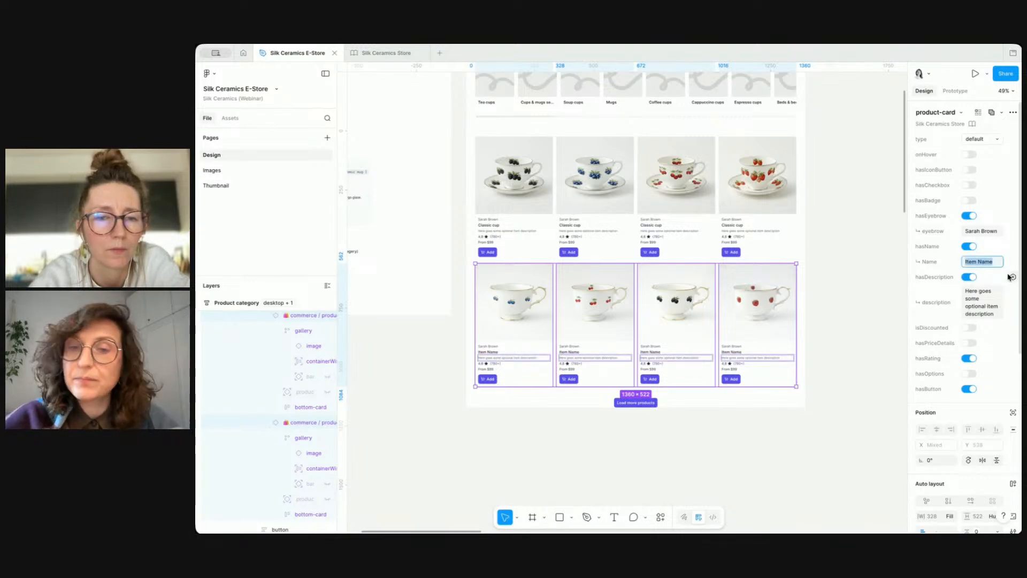
{"action": "type", "text": "Ele"}
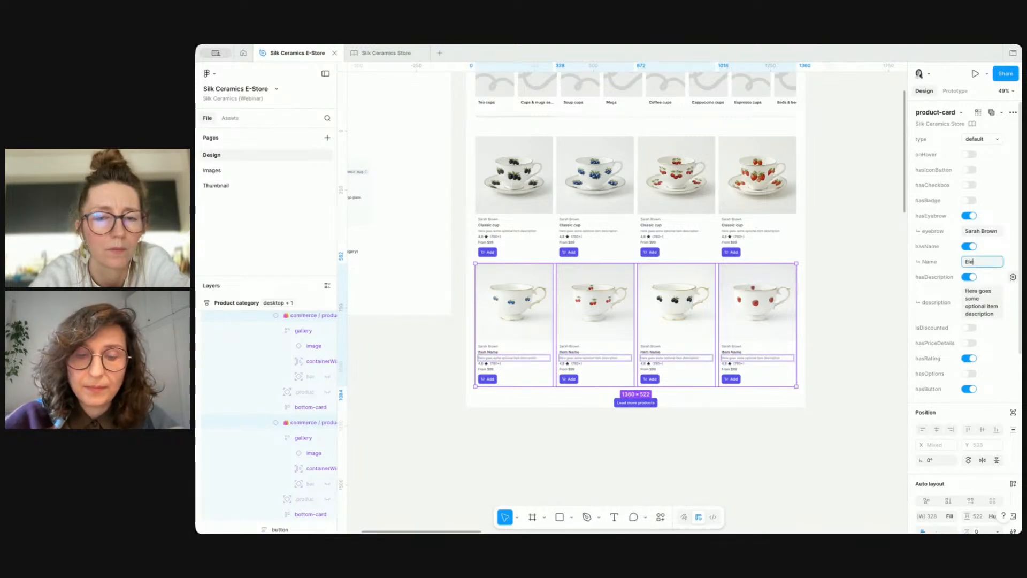
{"action": "type", "text": "gant teacup"}
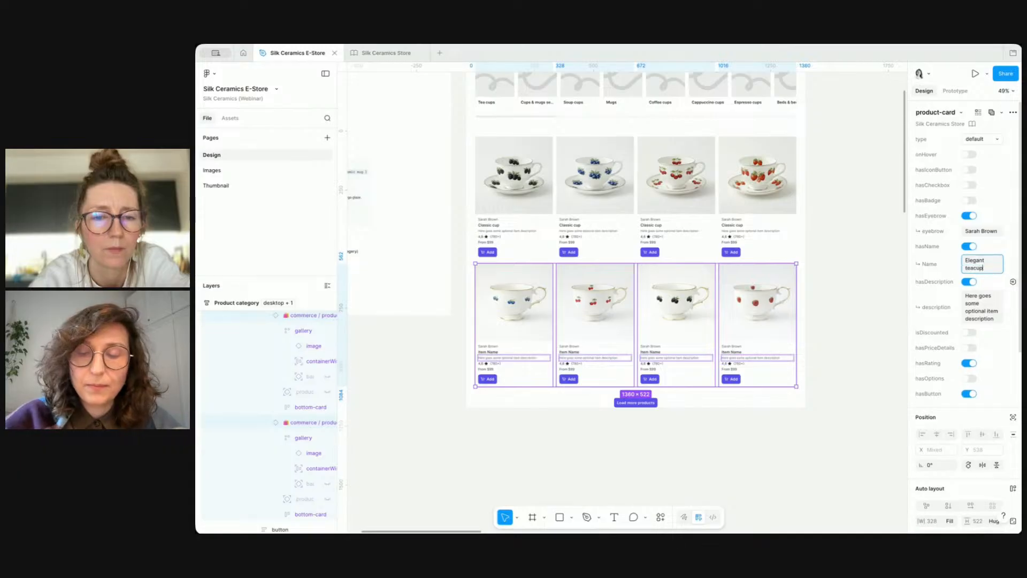
{"action": "left_click", "coordinate": [846, 300]}
Step: Duplicate the first Classic cup card and place the copy on the canvas outside the grid
{"action": "double_click", "coordinate": [521, 183]}
{"action": "double_click", "coordinate": [520, 183]}
{"action": "double_click", "coordinate": [520, 183]}
{"action": "double_click", "coordinate": [521, 183]}
{"action": "left_click_drag", "start_coordinate": [520, 183], "coordinate": [391, 423]}
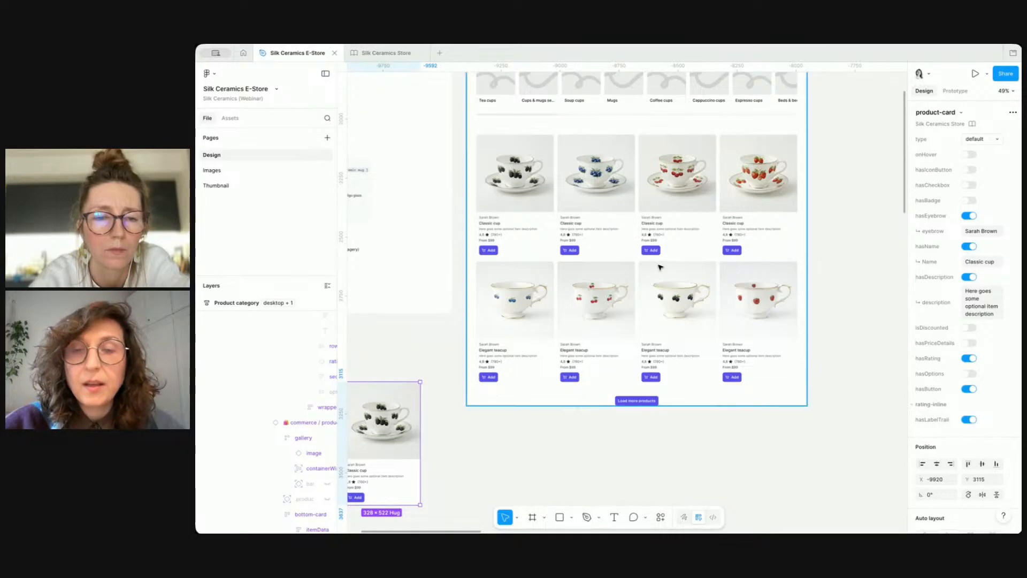
Step: Switch the copied Classic cup card's type to default-xs
{"action": "scroll", "coordinate": [661, 264], "scroll_direction": "up", "scroll_amount": 4}
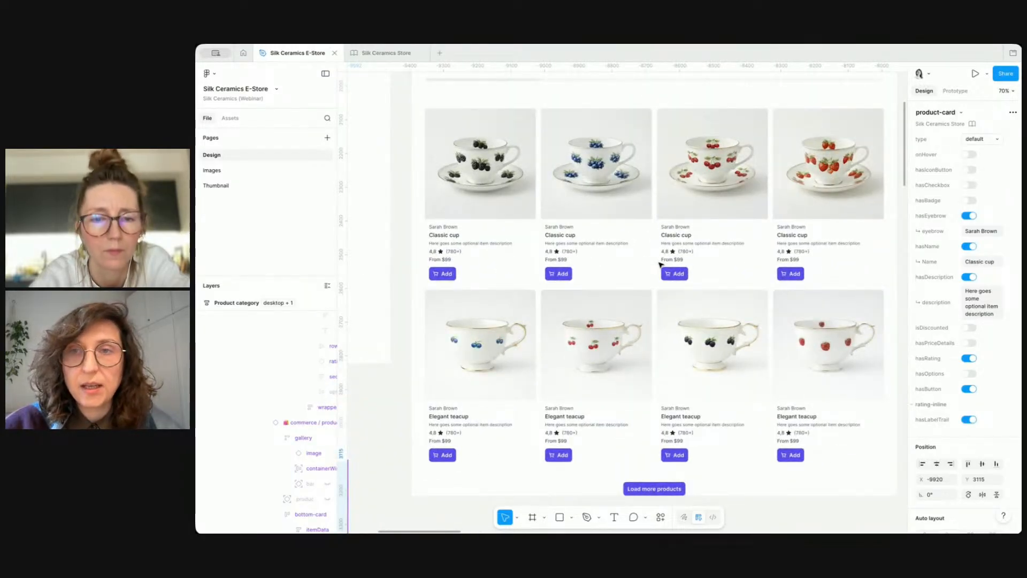
{"action": "scroll", "coordinate": [660, 265], "scroll_direction": "down", "scroll_amount": 5}
{"action": "scroll", "coordinate": [661, 265], "scroll_direction": "left", "scroll_amount": 4}
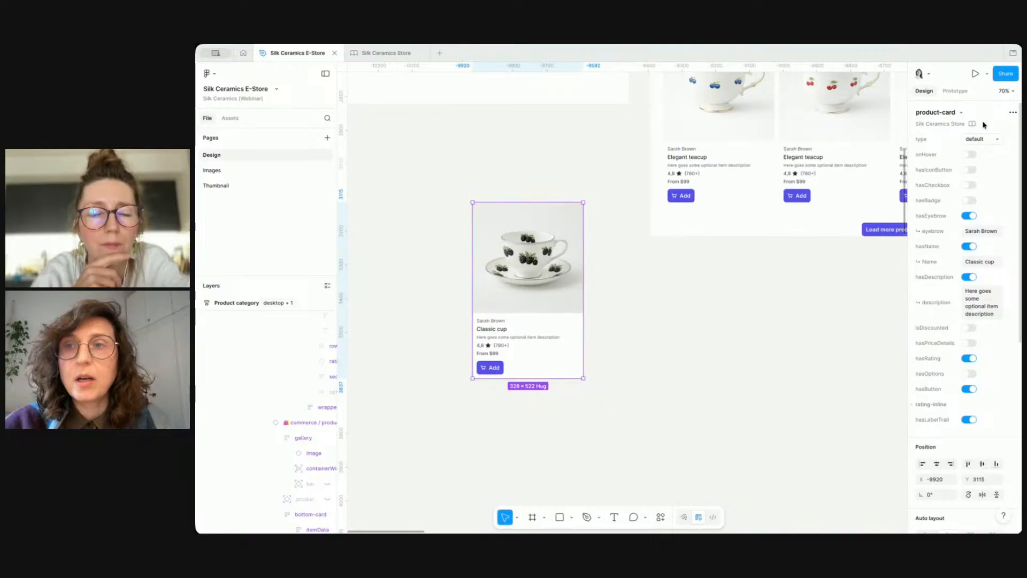
{"action": "left_click", "coordinate": [987, 140]}
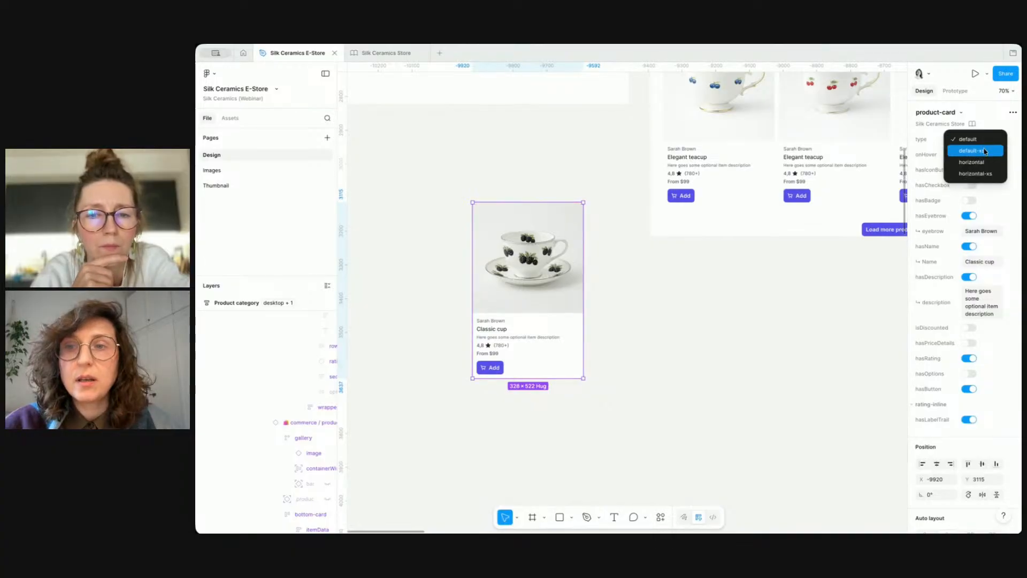
{"action": "left_click", "coordinate": [985, 151]}
{"action": "scroll", "coordinate": [560, 286], "scroll_direction": "up", "scroll_amount": 5}
{"action": "scroll", "coordinate": [567, 284], "scroll_direction": "left", "scroll_amount": 2}
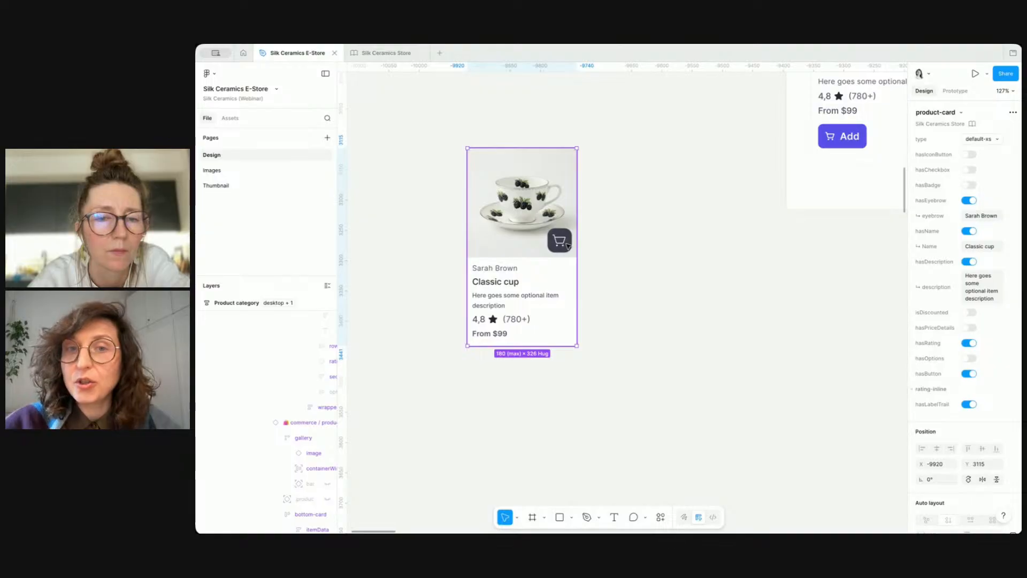
Step: Switch the copied card to the horizontal type and move it lower on the canvas
{"action": "left_click", "coordinate": [971, 140]}
{"action": "left_click", "coordinate": [972, 150]}
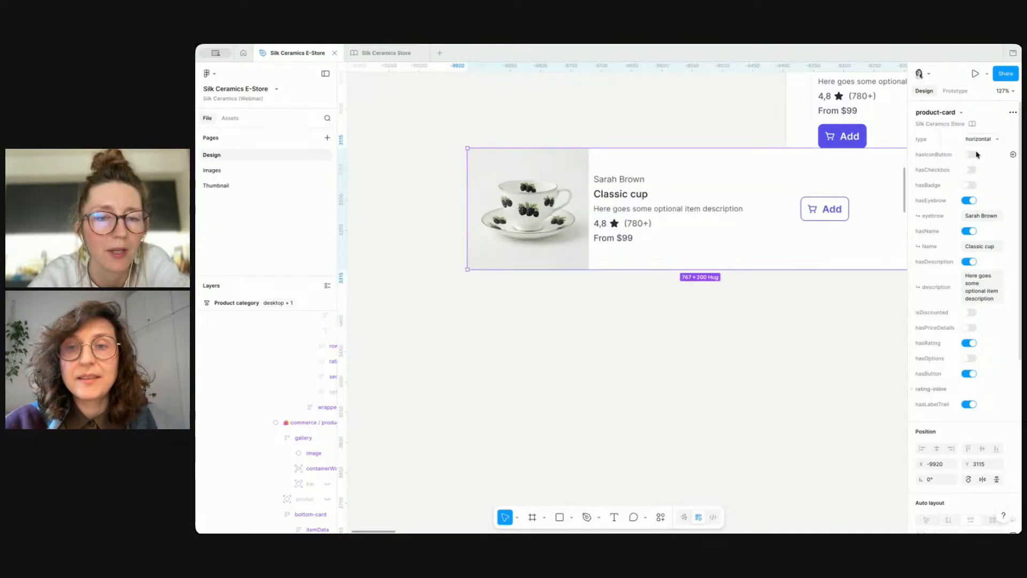
{"action": "left_click_drag", "start_coordinate": [699, 263], "coordinate": [633, 422]}
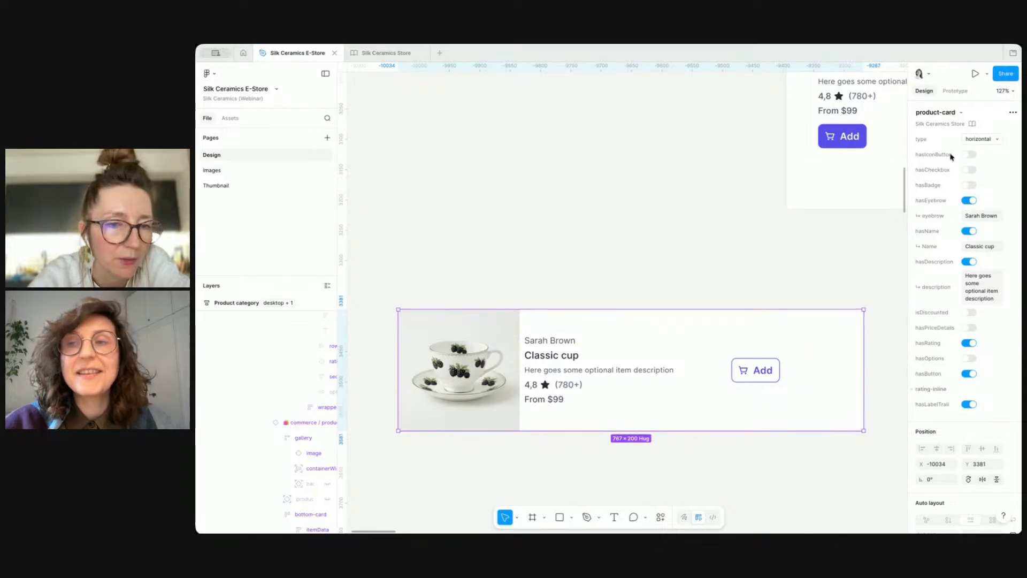
Step: Set the copied card's type back to default
{"action": "left_click", "coordinate": [979, 139]}
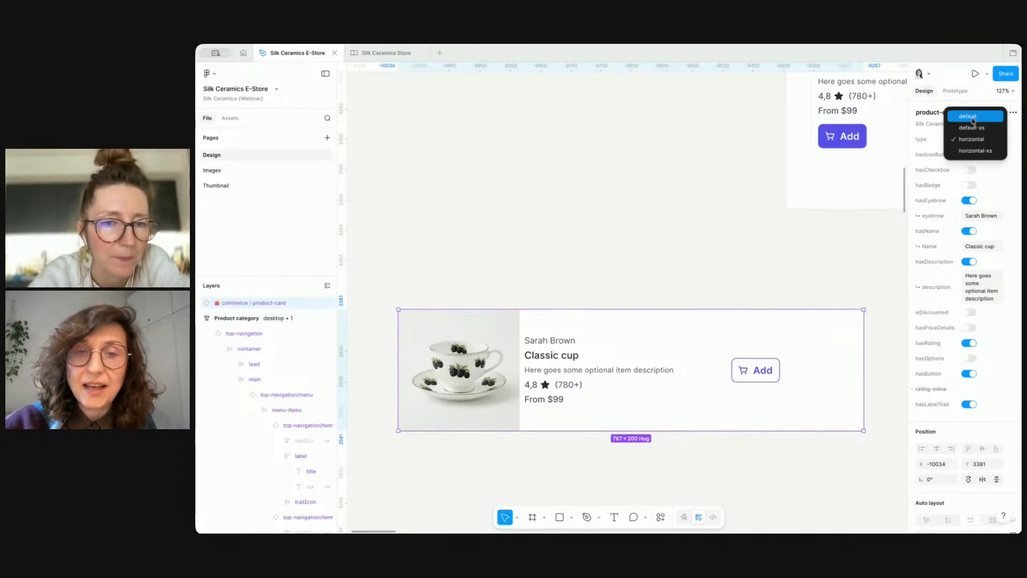
{"action": "left_click", "coordinate": [973, 116]}
{"action": "scroll", "coordinate": [658, 233], "scroll_direction": "down", "scroll_amount": 3}
{"action": "scroll", "coordinate": [658, 233], "scroll_direction": "down", "scroll_amount": 4}
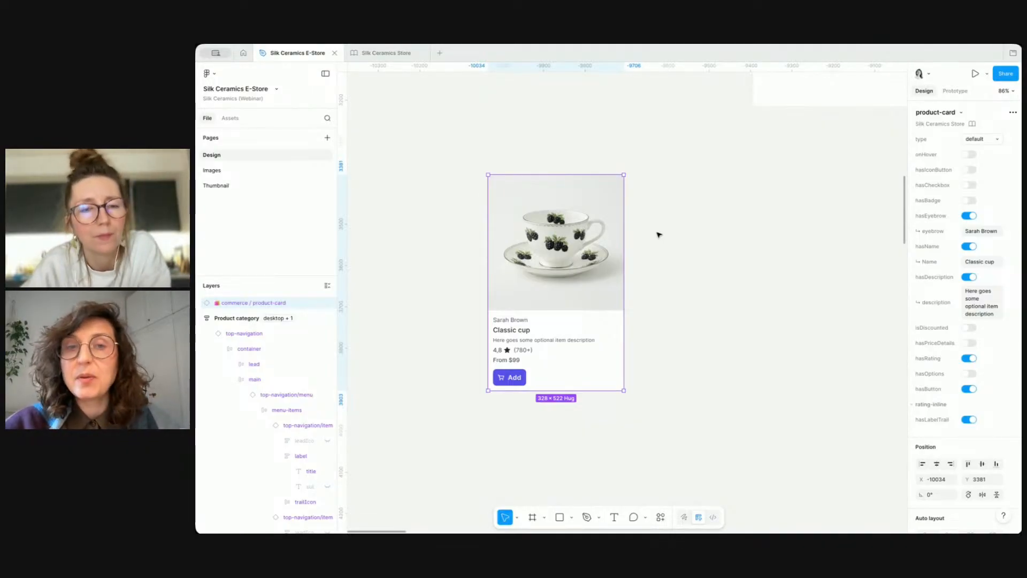
Step: Set the copied card's image ratio to 3x2
{"action": "double_click", "coordinate": [587, 231]}
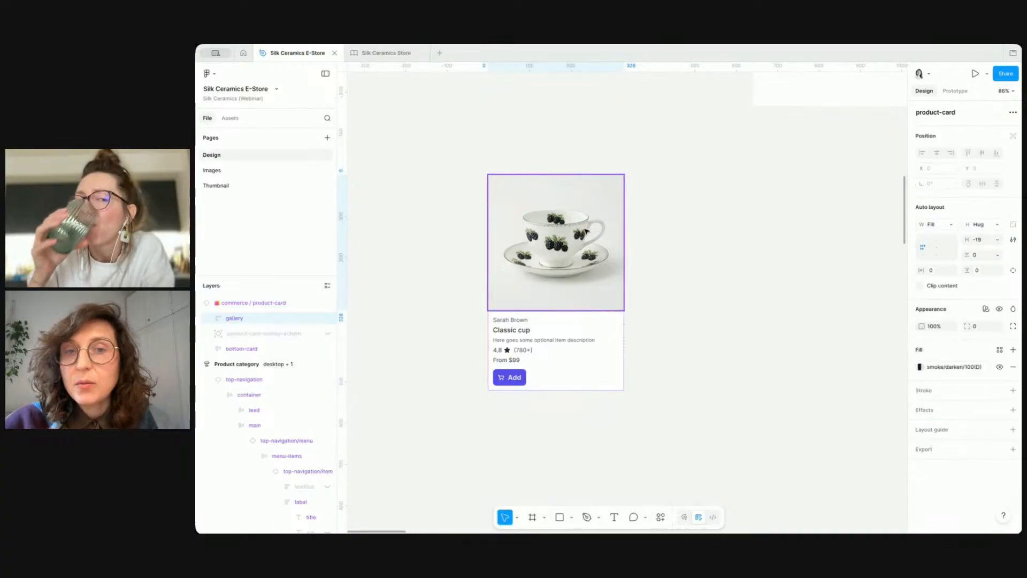
{"action": "double_click", "coordinate": [587, 231]}
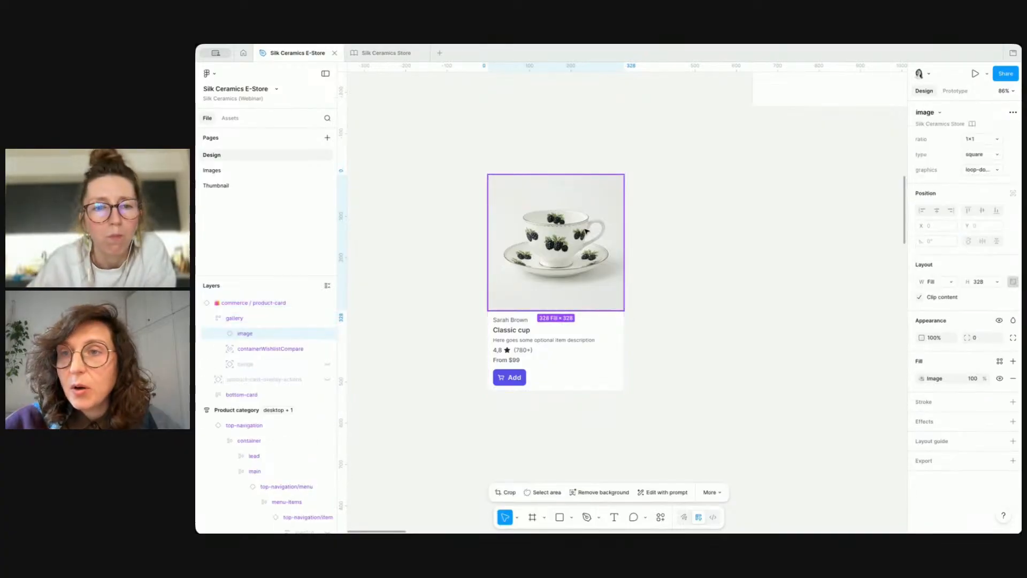
{"action": "left_click", "coordinate": [983, 154]}
{"action": "left_click", "coordinate": [983, 154]}
{"action": "left_click", "coordinate": [979, 139]}
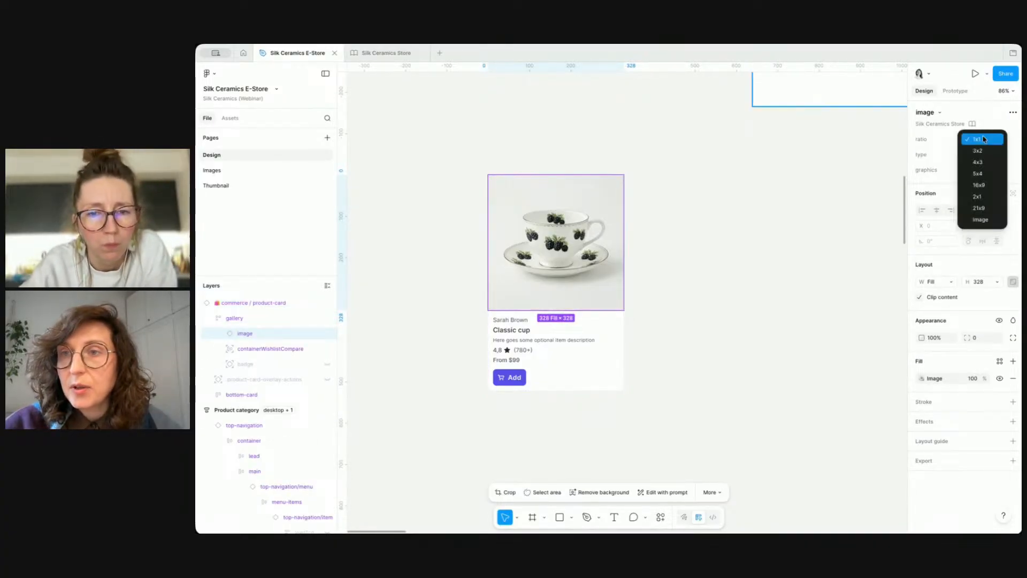
{"action": "left_click", "coordinate": [984, 151]}
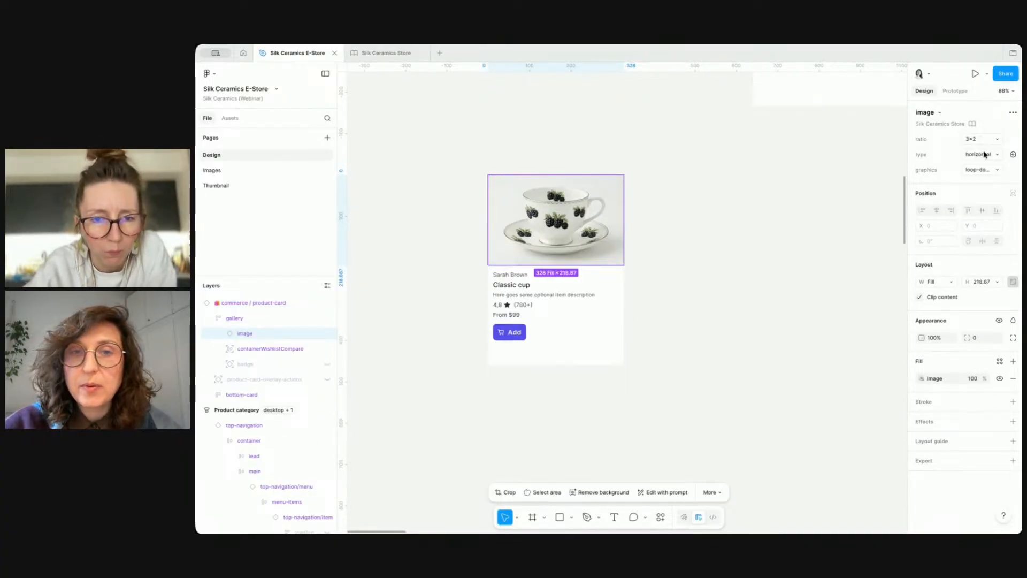
{"action": "left_click", "coordinate": [763, 217]}
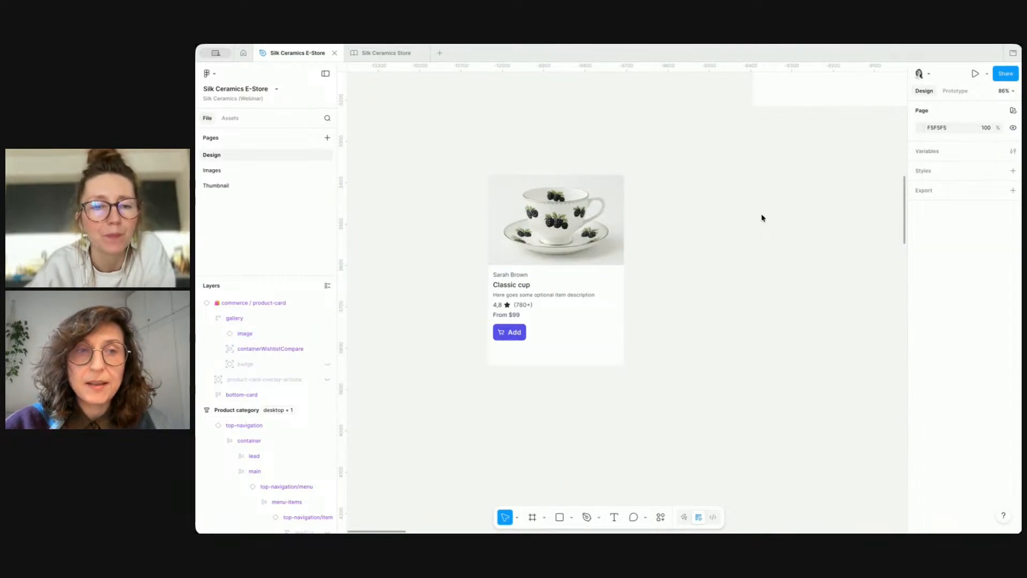
Step: Delete the copied card, then undo the deletion
{"action": "left_click", "coordinate": [618, 252]}
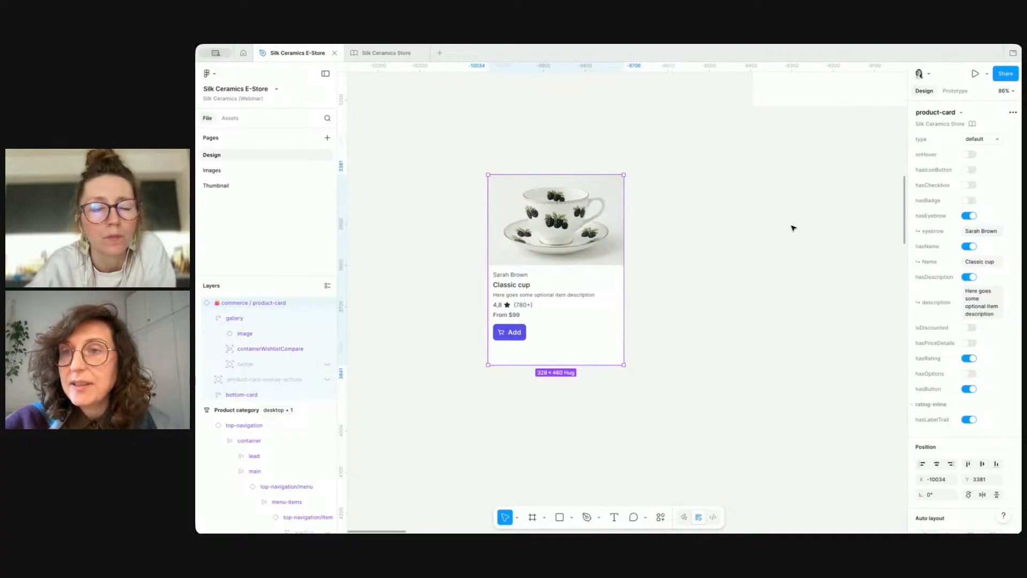
{"action": "key", "text": "Delete"}
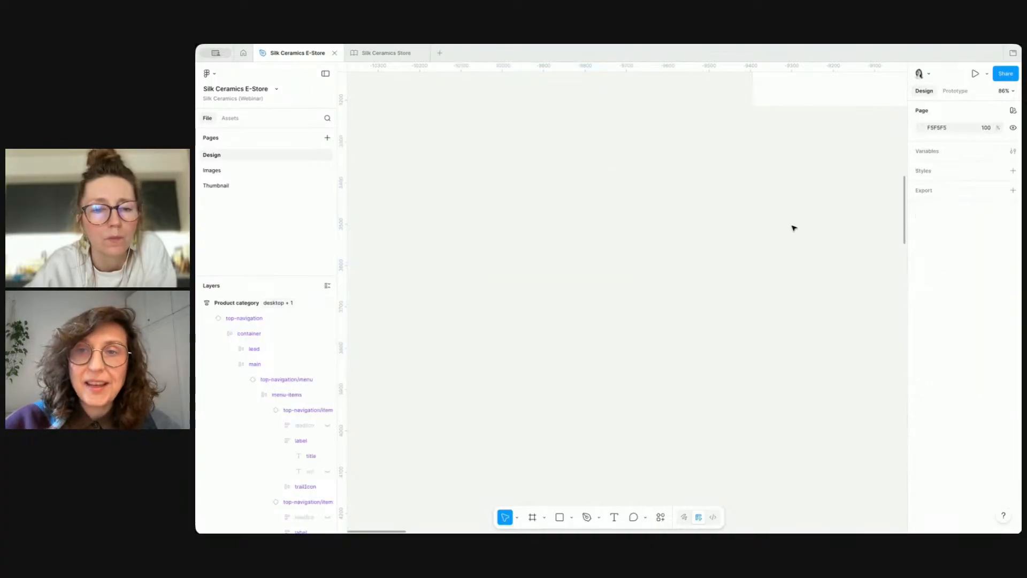
{"action": "key", "text": "ctrl+z"}
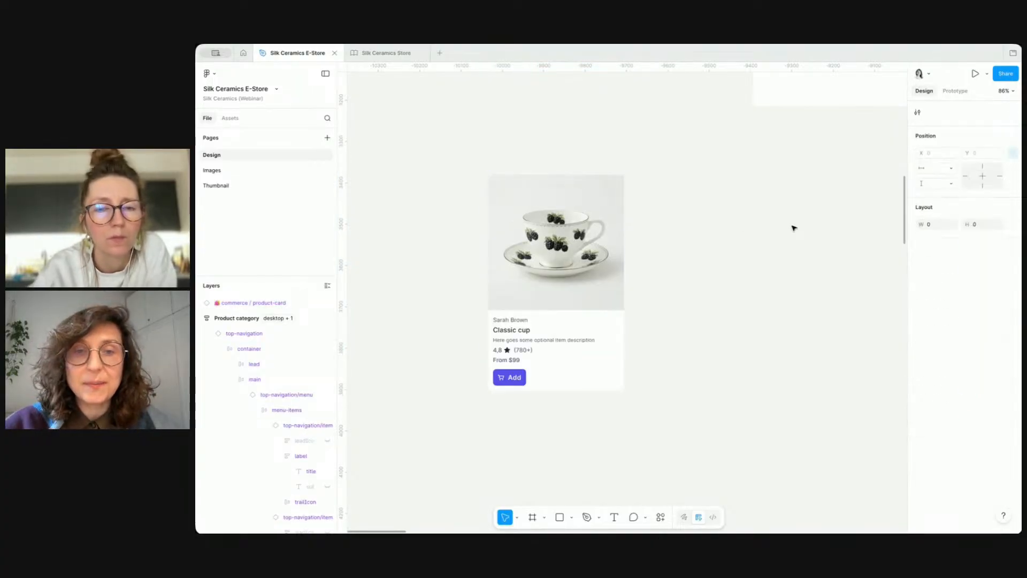
Step: Turn on onHover for the copied card and set its overlay-actions state to the simple hover option
{"action": "left_click", "coordinate": [493, 222]}
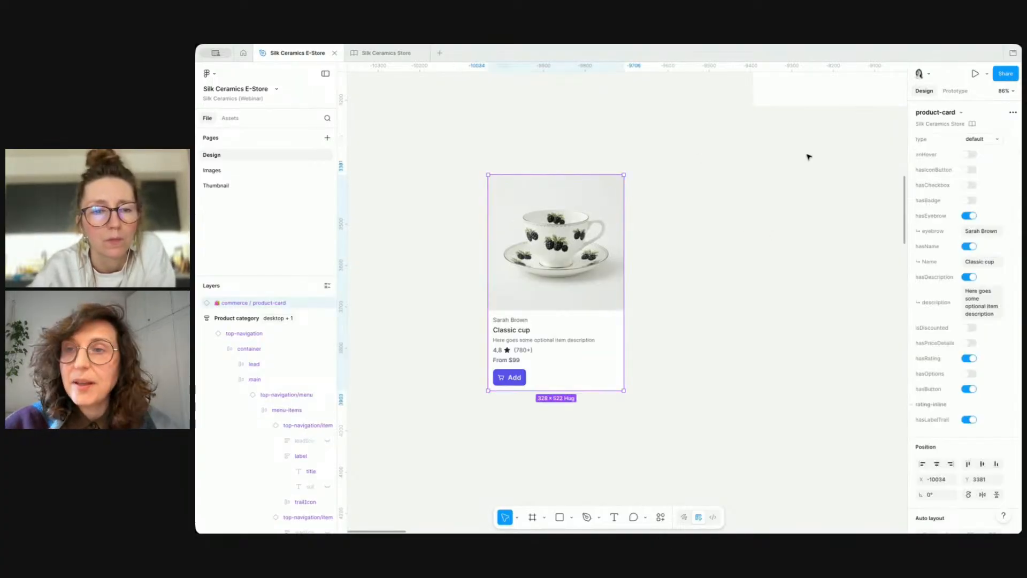
{"action": "left_click", "coordinate": [970, 155]}
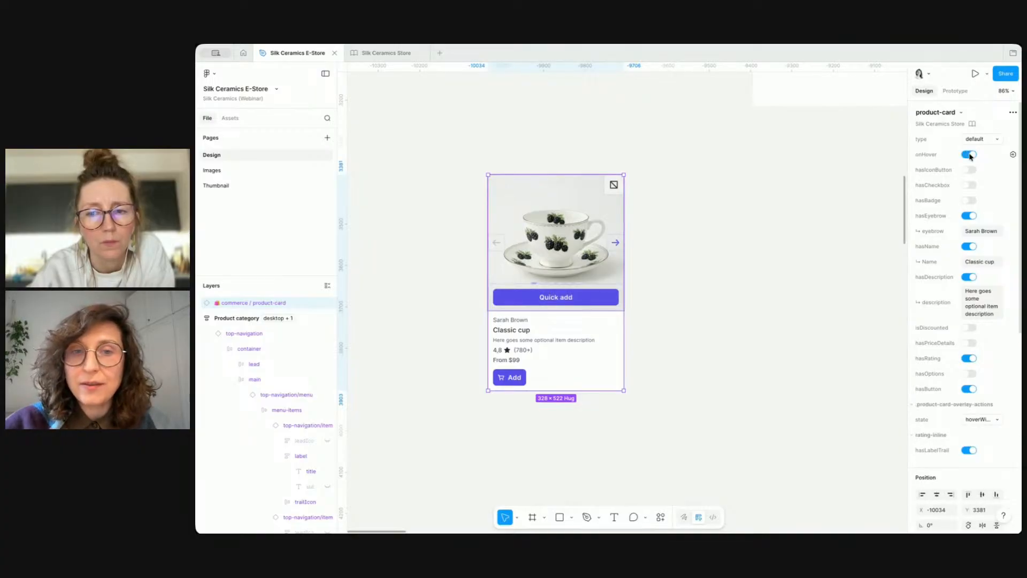
{"action": "left_click", "coordinate": [996, 420]}
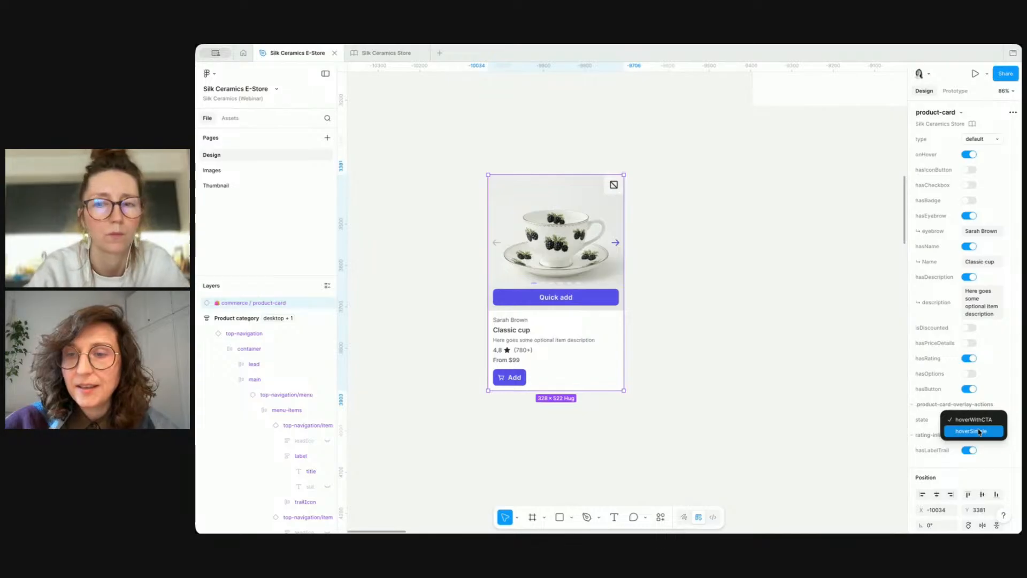
{"action": "left_click", "coordinate": [979, 431]}
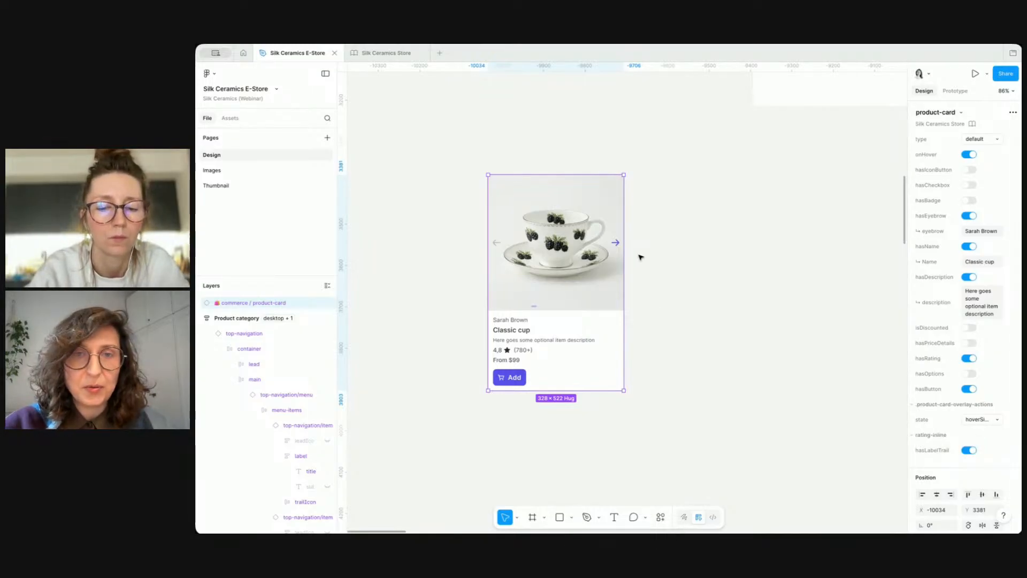
{"action": "left_click", "coordinate": [678, 231]}
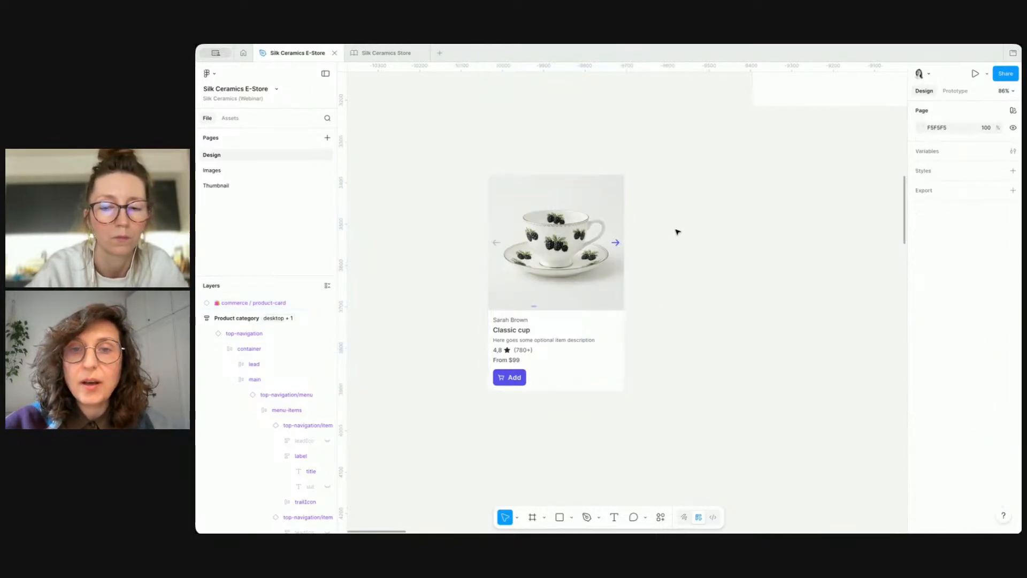
Step: Duplicate the hover card to its right and fill the copy's image with tea-blackberry-3.png
{"action": "left_click_drag", "start_coordinate": [559, 236], "coordinate": [730, 236]}
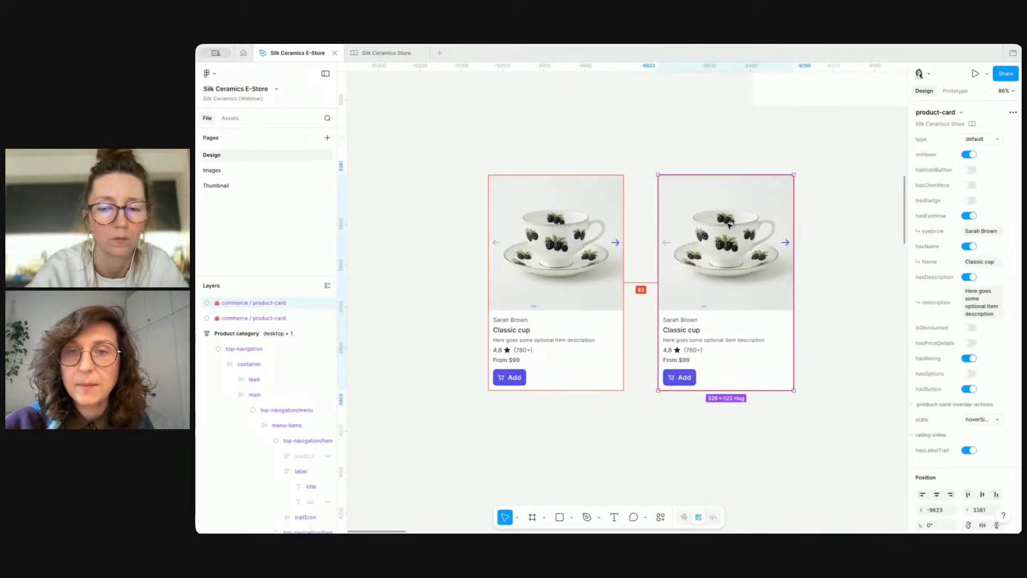
{"action": "left_click", "coordinate": [730, 237], "text": "super"}
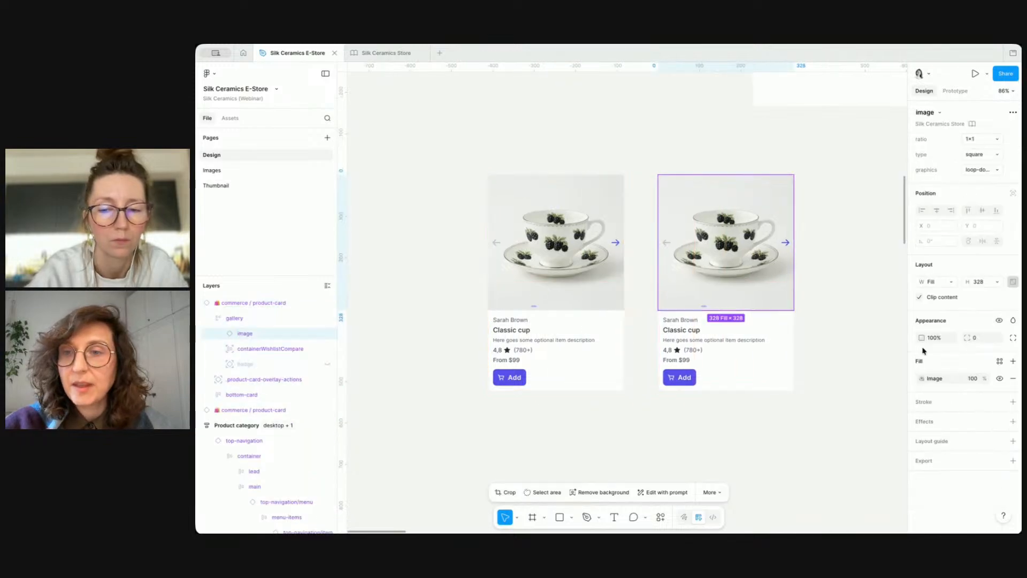
{"action": "left_click", "coordinate": [921, 378]}
{"action": "left_click", "coordinate": [850, 354]}
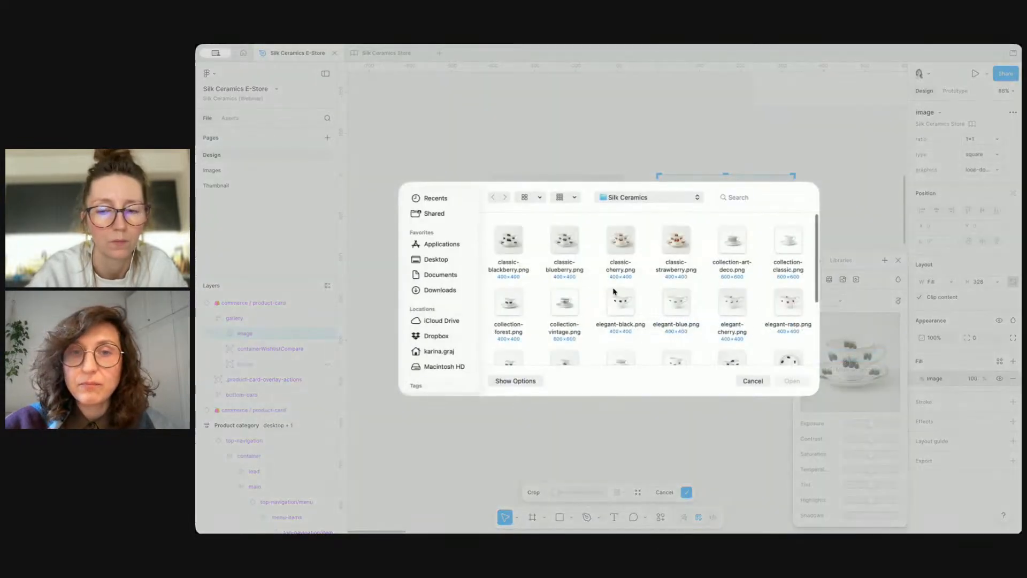
{"action": "scroll", "coordinate": [615, 292], "scroll_direction": "down", "scroll_amount": 4}
{"action": "left_click", "coordinate": [789, 266]}
{"action": "double_click", "coordinate": [788, 271]}
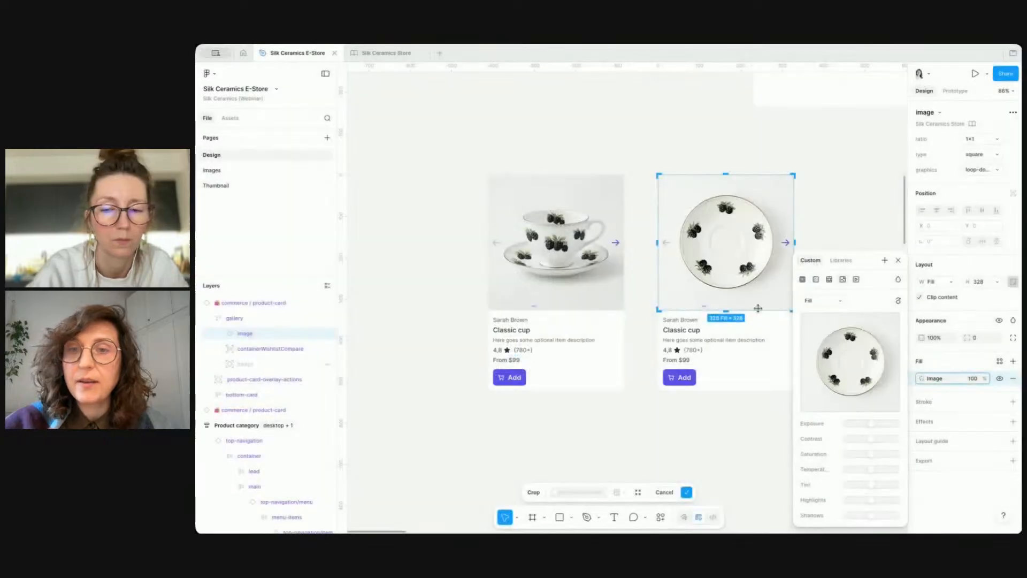
{"action": "left_click", "coordinate": [723, 421]}
{"action": "scroll", "coordinate": [724, 422], "scroll_direction": "right", "scroll_amount": 3}
{"action": "left_click", "coordinate": [724, 421]}
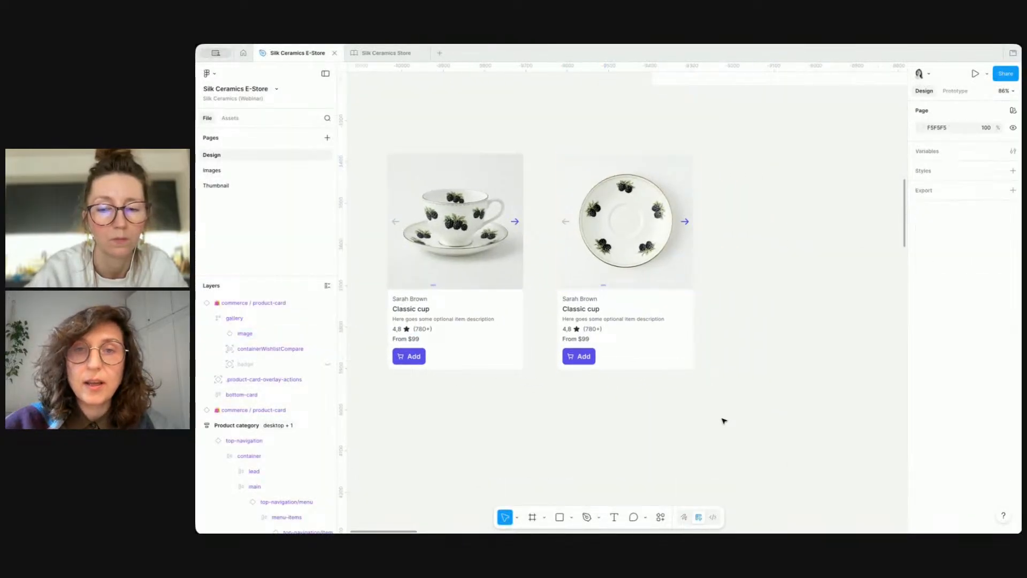
Step: Duplicate the plate card to its right and fill the new copy's image with tea-blackberry-2.png
{"action": "left_click_drag", "start_coordinate": [648, 237], "coordinate": [797, 237]}
{"action": "double_click", "coordinate": [797, 237]}
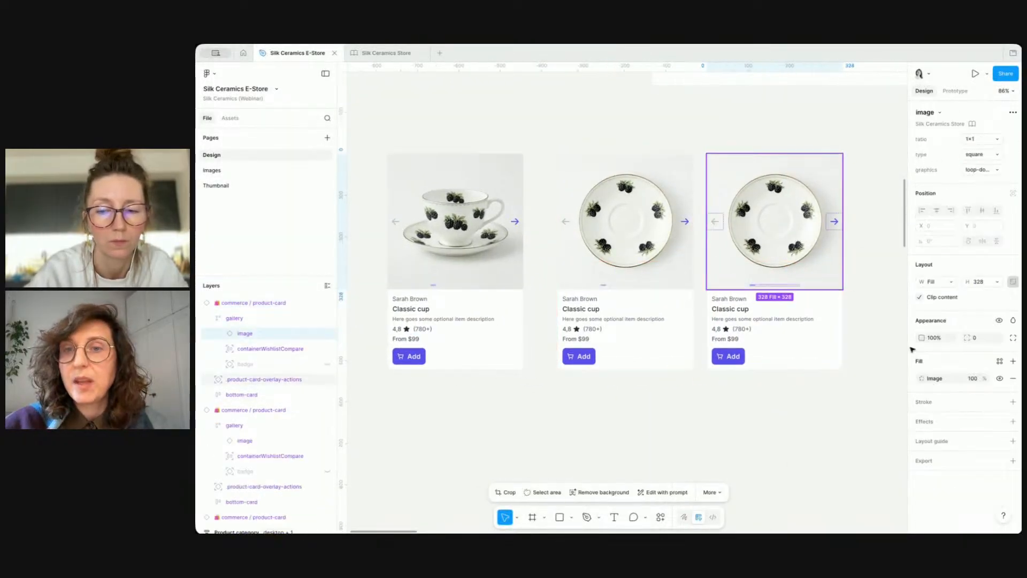
{"action": "left_click", "coordinate": [919, 379]}
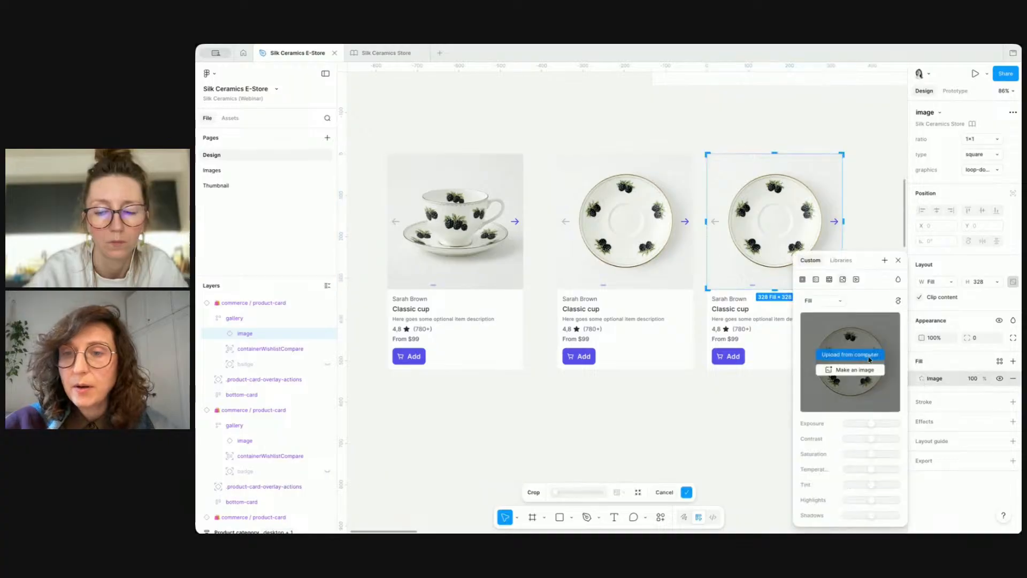
{"action": "left_click", "coordinate": [848, 350]}
{"action": "scroll", "coordinate": [638, 289], "scroll_direction": "down", "scroll_amount": 3}
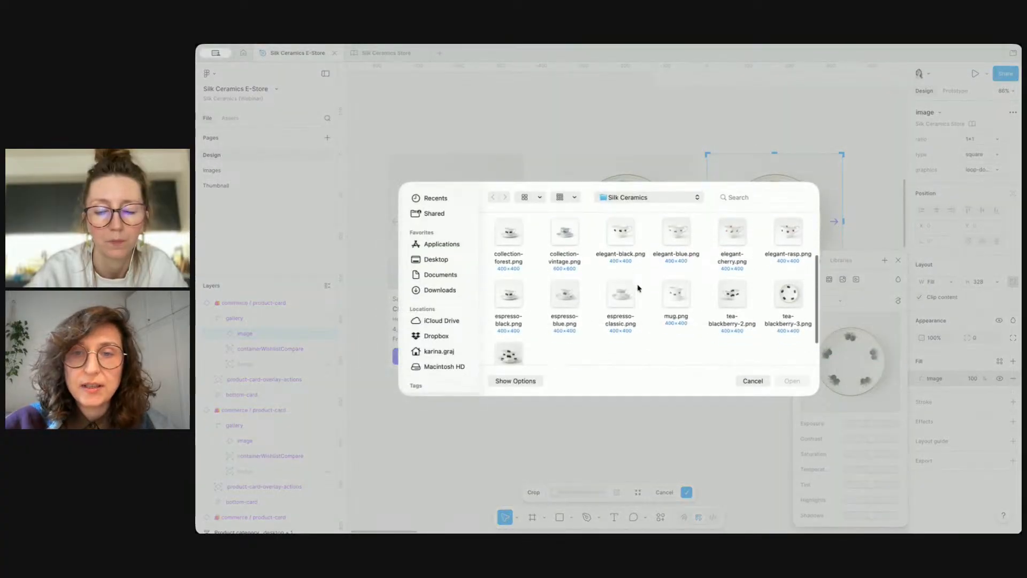
{"action": "double_click", "coordinate": [732, 281]}
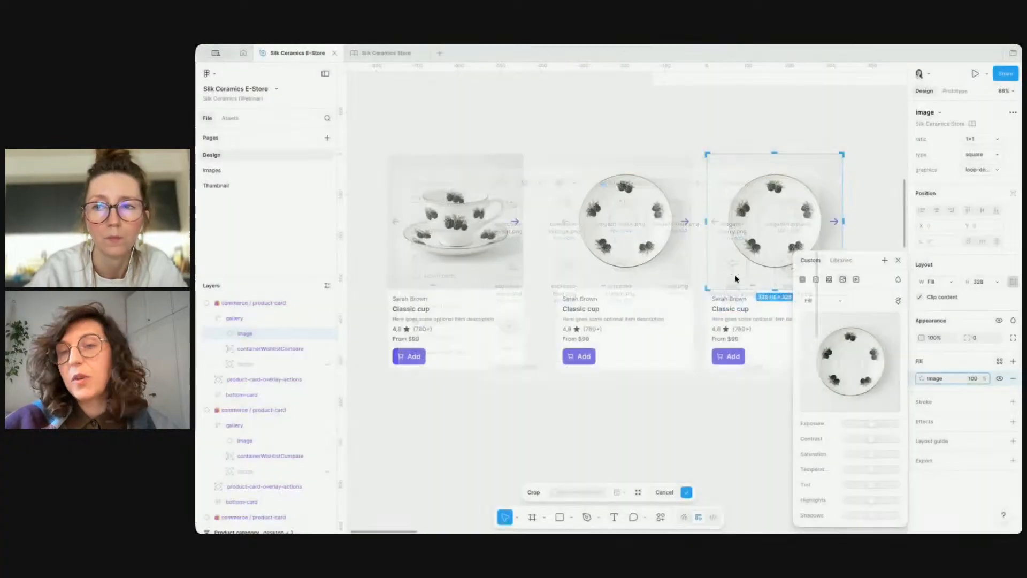
{"action": "left_click", "coordinate": [728, 437]}
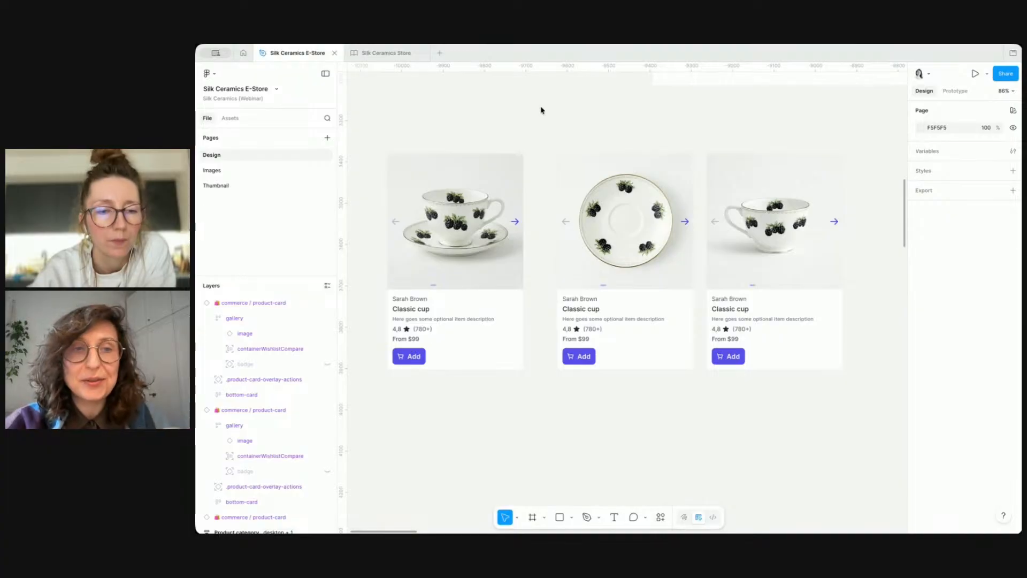
Step: Select the three loose Classic cup cards outside the grid and delete them
{"action": "left_click", "coordinate": [478, 214]}
{"action": "left_click", "coordinate": [631, 214], "text": "shift"}
{"action": "left_click", "coordinate": [751, 215], "text": "shift"}
{"action": "key", "text": "Delete"}
Step: Search the assets for pagination and place the pagination component above the Load more products button in the product grid
{"action": "scroll", "coordinate": [751, 215], "scroll_direction": "down", "scroll_amount": 5}
{"action": "scroll", "coordinate": [751, 216], "scroll_direction": "up", "scroll_amount": 3}
{"action": "scroll", "coordinate": [751, 215], "scroll_direction": "right", "scroll_amount": 3}
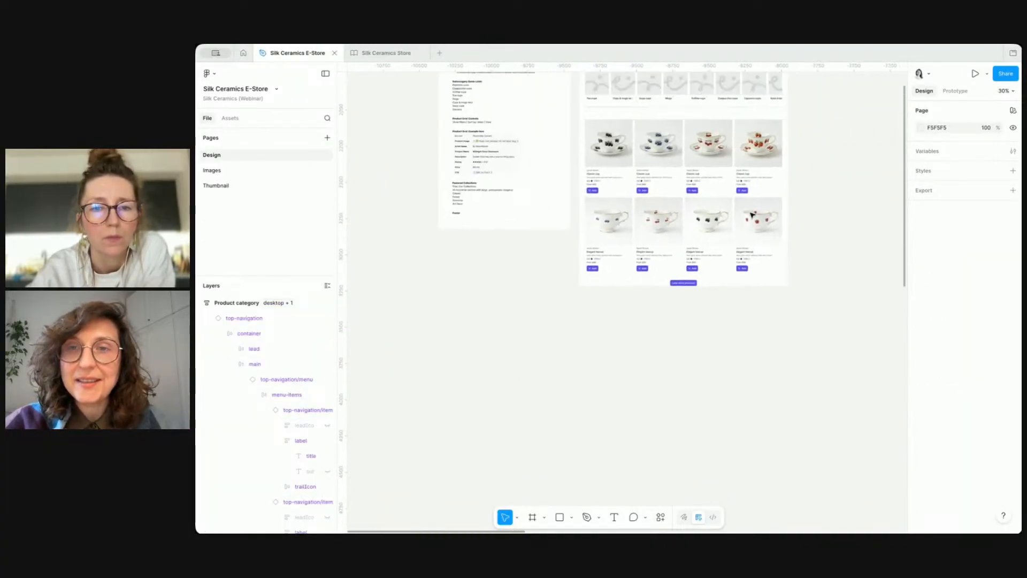
{"action": "scroll", "coordinate": [695, 171], "scroll_direction": "up", "scroll_amount": 1}
{"action": "scroll", "coordinate": [693, 184], "scroll_direction": "up", "scroll_amount": 3}
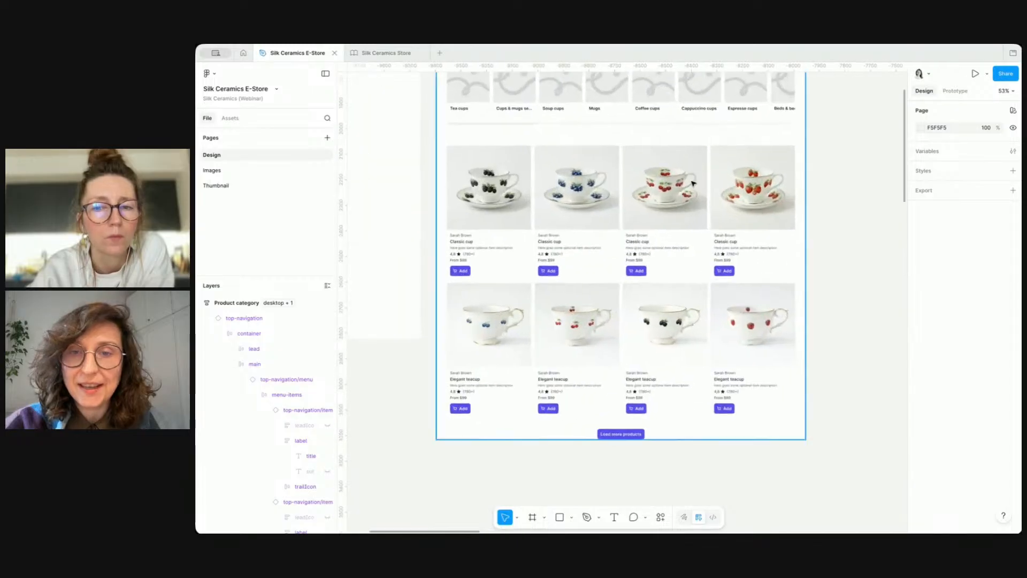
{"action": "scroll", "coordinate": [668, 299], "scroll_direction": "down", "scroll_amount": 5}
{"action": "scroll", "coordinate": [669, 299], "scroll_direction": "left", "scroll_amount": 1}
{"action": "left_click", "coordinate": [661, 308]}
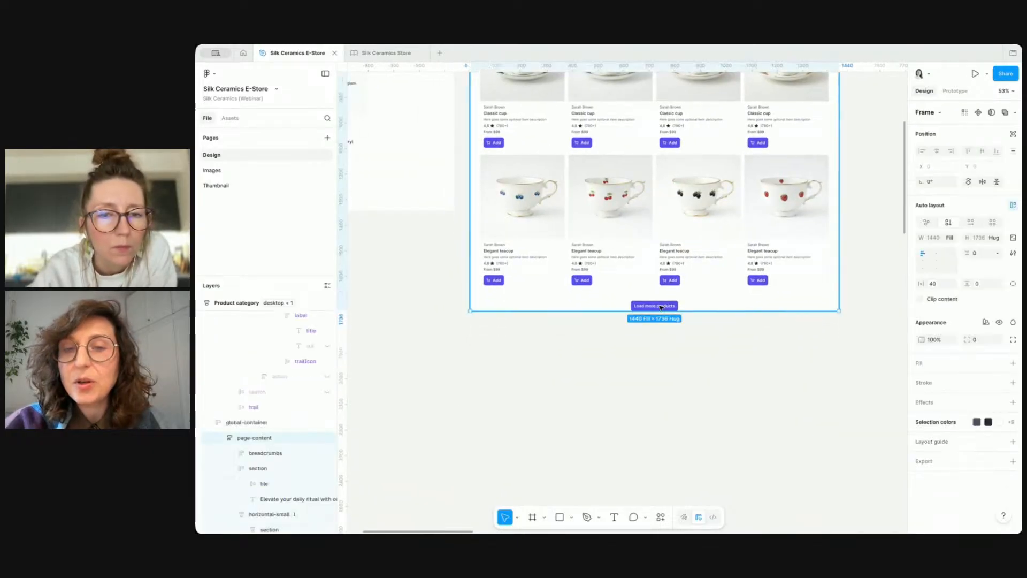
{"action": "left_click", "coordinate": [662, 307]}
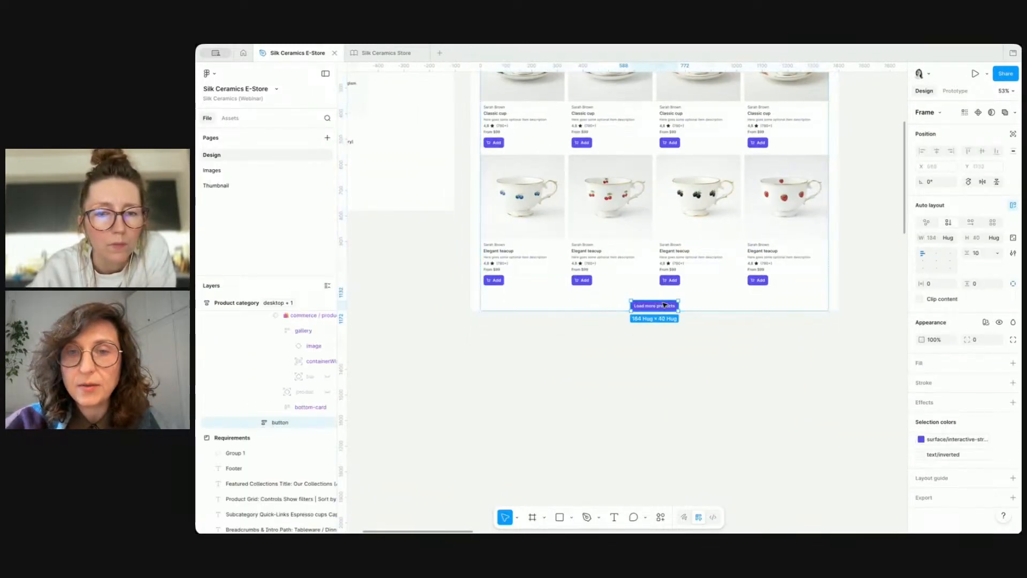
{"action": "left_click", "coordinate": [419, 255]}
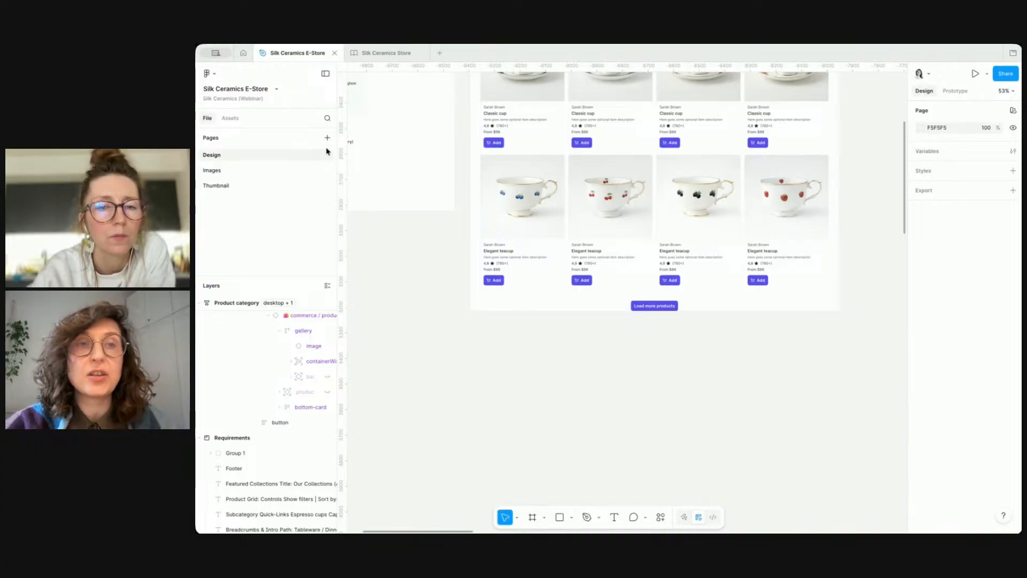
{"action": "left_click", "coordinate": [230, 118]}
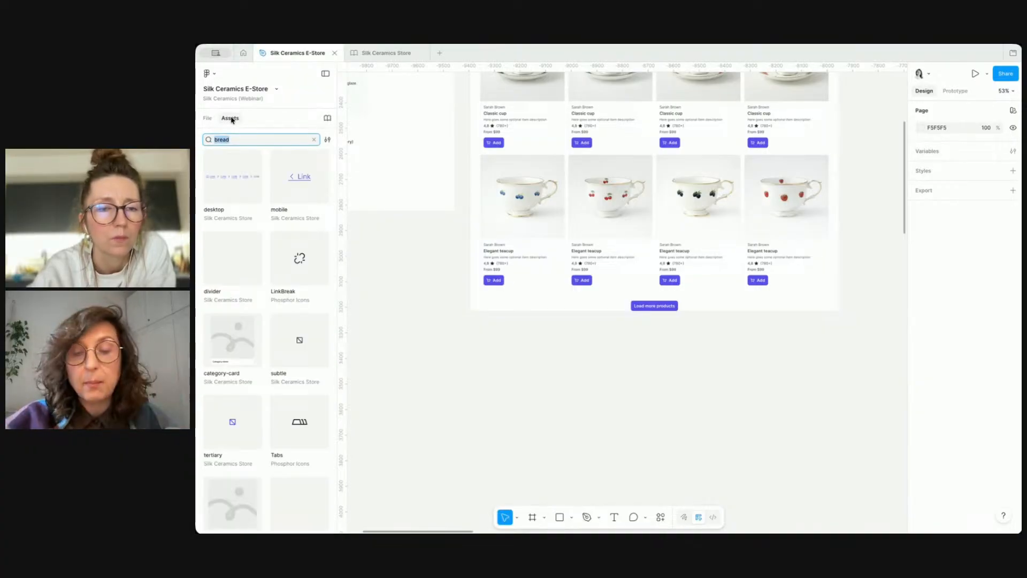
{"action": "type", "text": "pagin"}
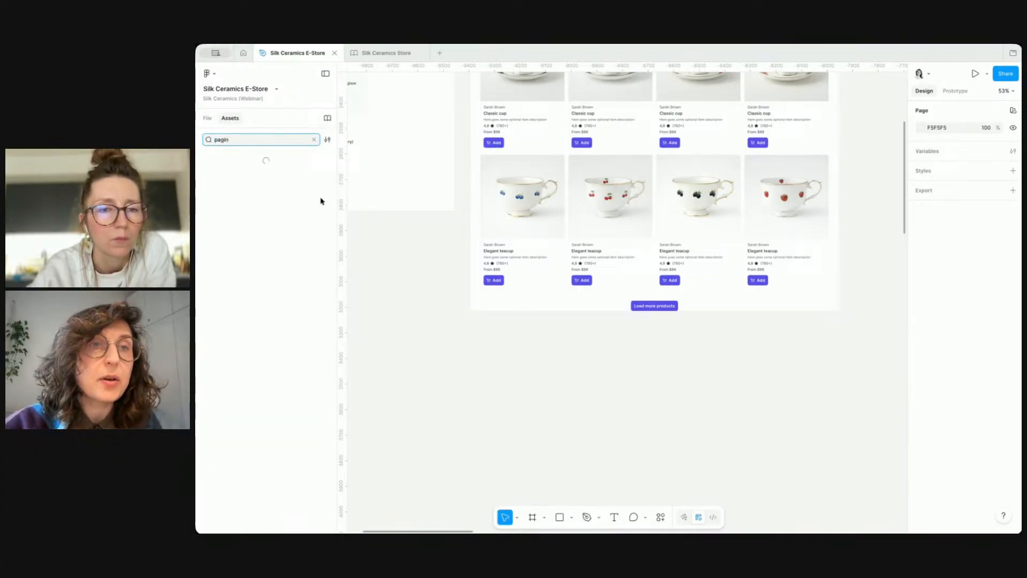
{"action": "left_click_drag", "start_coordinate": [221, 188], "coordinate": [583, 309]}
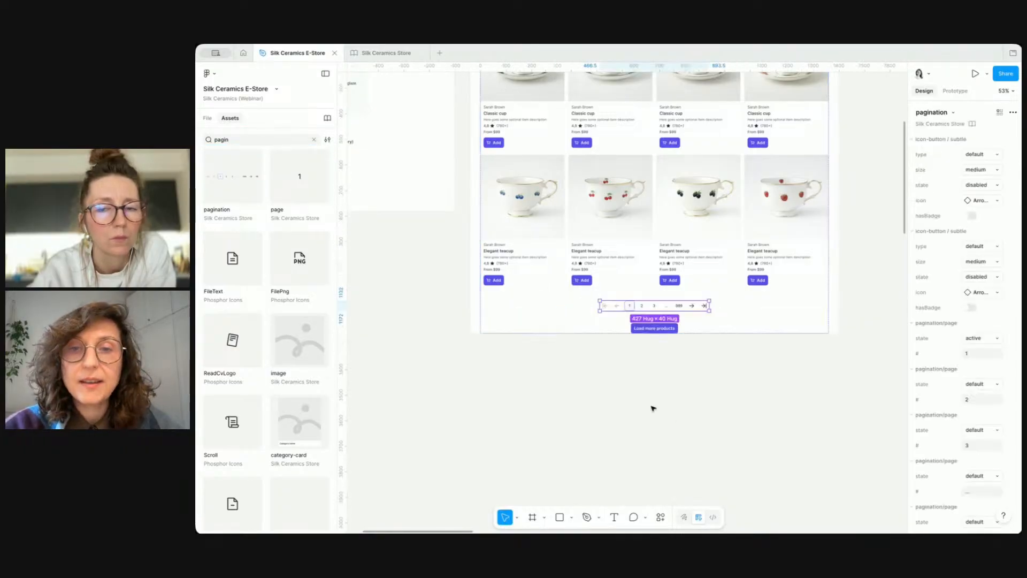
{"action": "left_click", "coordinate": [701, 417]}
Step: Select the Load more products button and delete it
{"action": "left_click", "coordinate": [667, 333]}
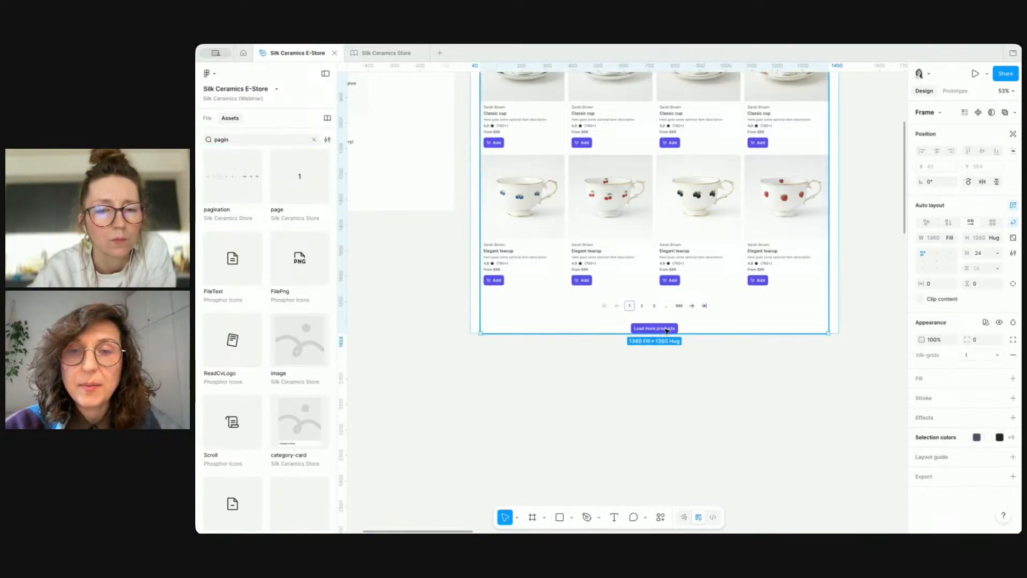
{"action": "left_click", "coordinate": [667, 330]}
{"action": "key", "text": "Delete"}
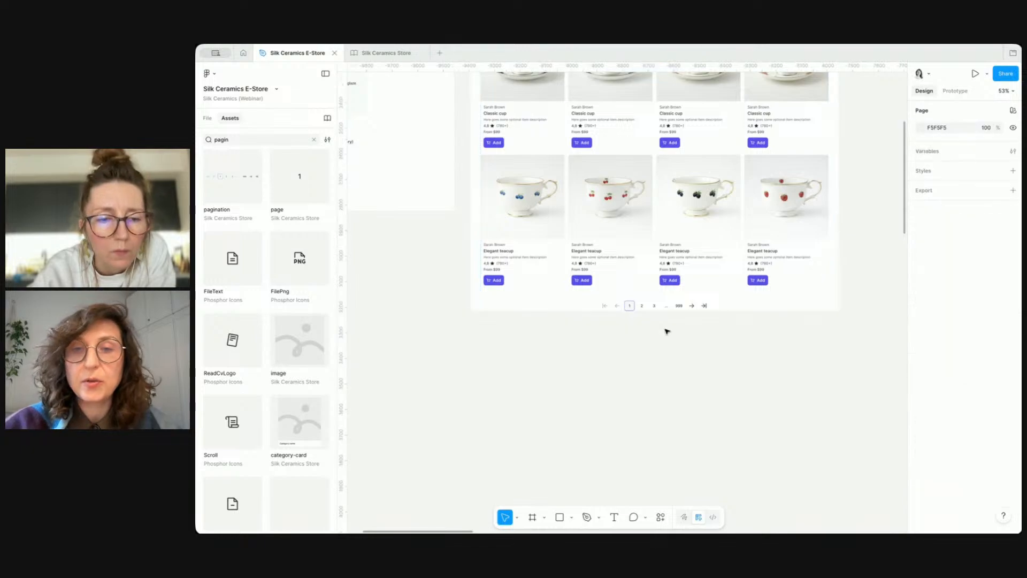
Step: Copy the horizontal-large collection frame from the Silk Ceramics Store file, paste it below the product grid, and set its width to fill
{"action": "scroll", "coordinate": [662, 354], "scroll_direction": "down", "scroll_amount": 3}
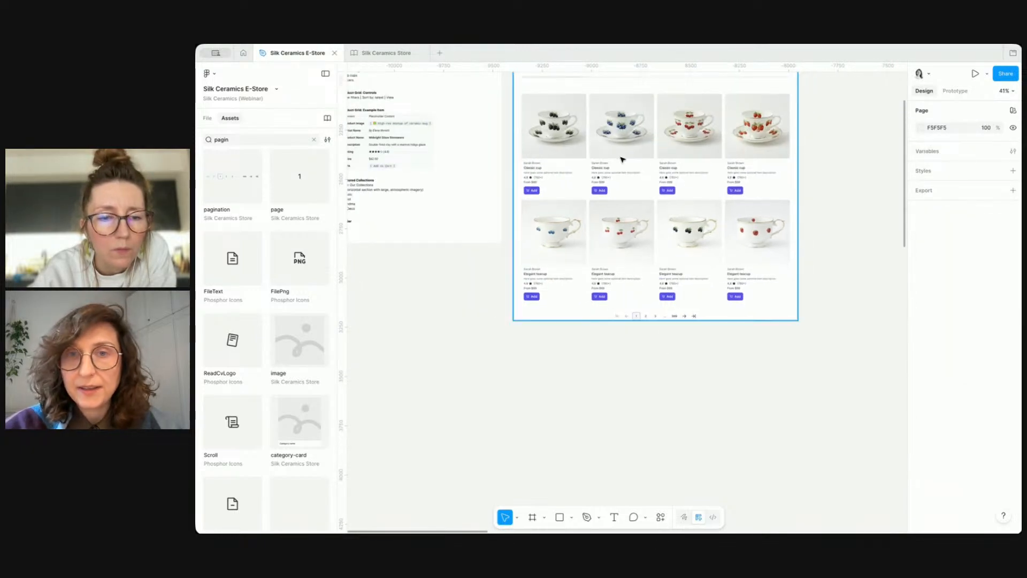
{"action": "scroll", "coordinate": [472, 142], "scroll_direction": "up", "scroll_amount": 2}
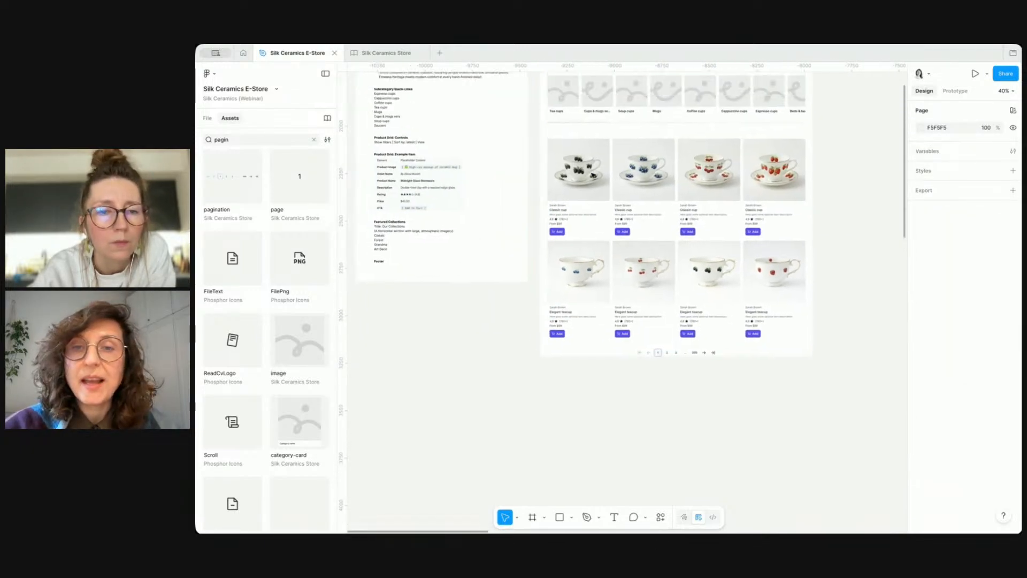
{"action": "left_click", "coordinate": [392, 53]}
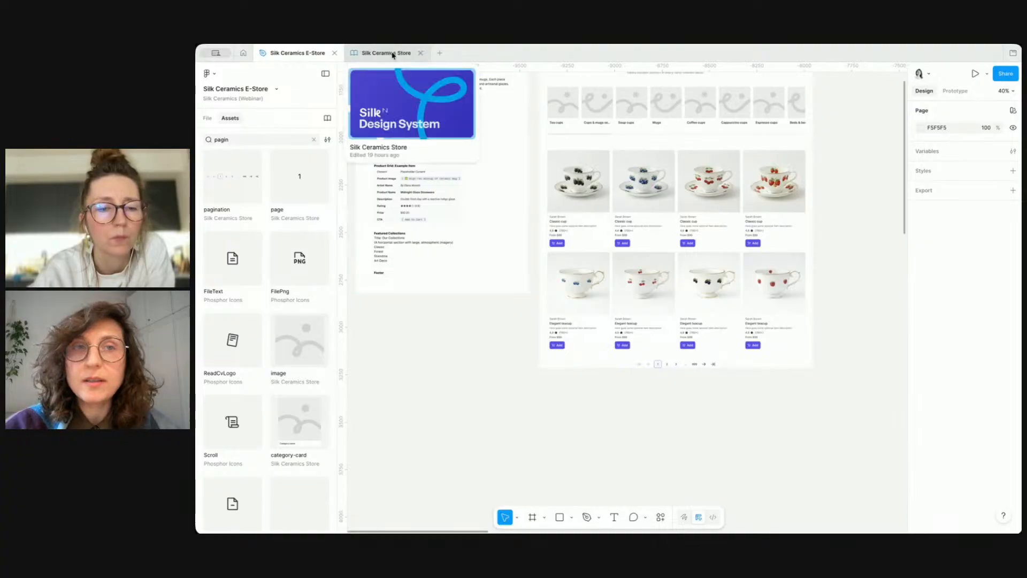
{"action": "scroll", "coordinate": [798, 305], "scroll_direction": "down", "scroll_amount": 5}
{"action": "scroll", "coordinate": [798, 306], "scroll_direction": "right", "scroll_amount": 10}
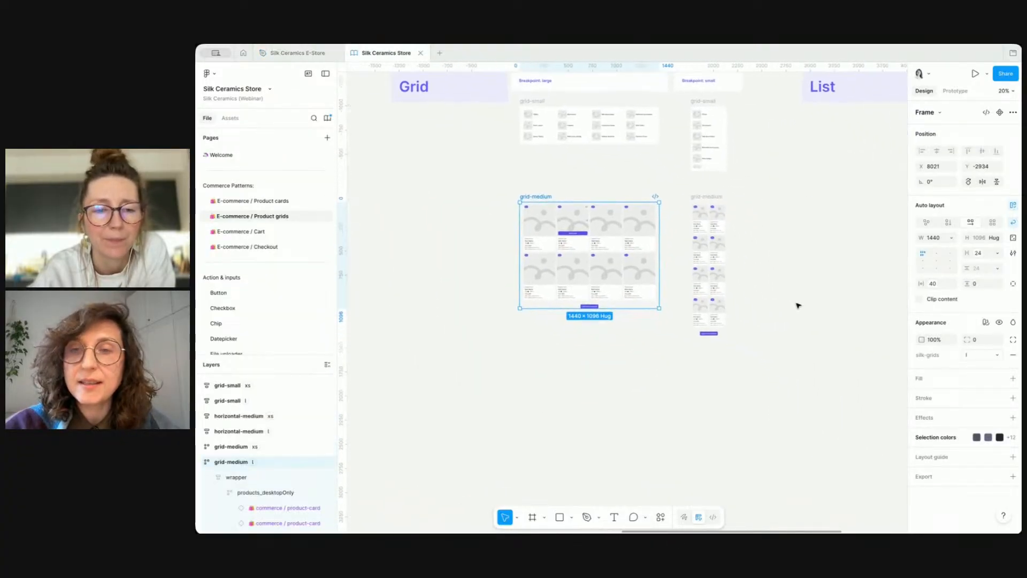
{"action": "scroll", "coordinate": [798, 305], "scroll_direction": "down", "scroll_amount": 2}
{"action": "scroll", "coordinate": [798, 306], "scroll_direction": "left", "scroll_amount": 10}
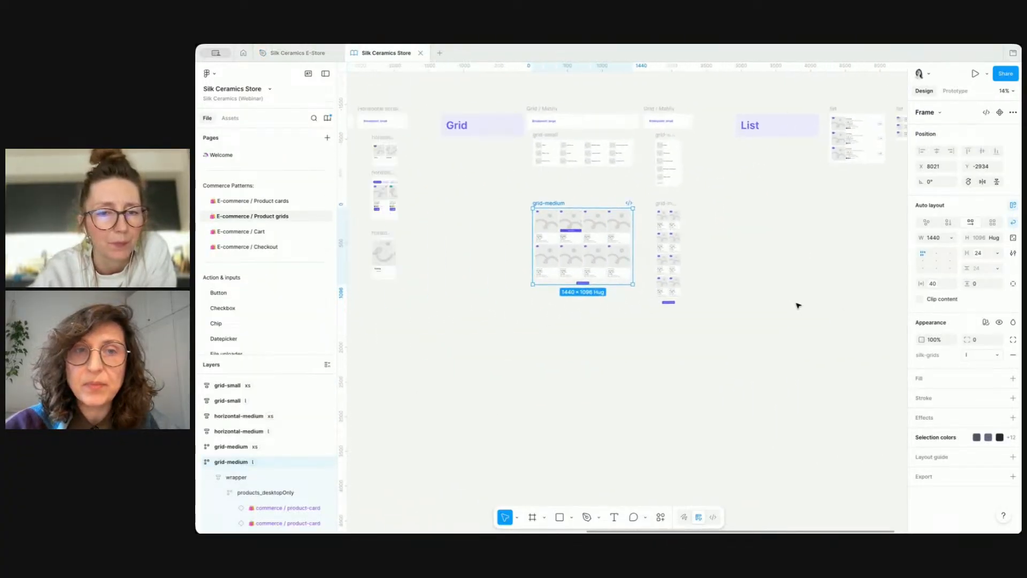
{"action": "left_click", "coordinate": [457, 185]}
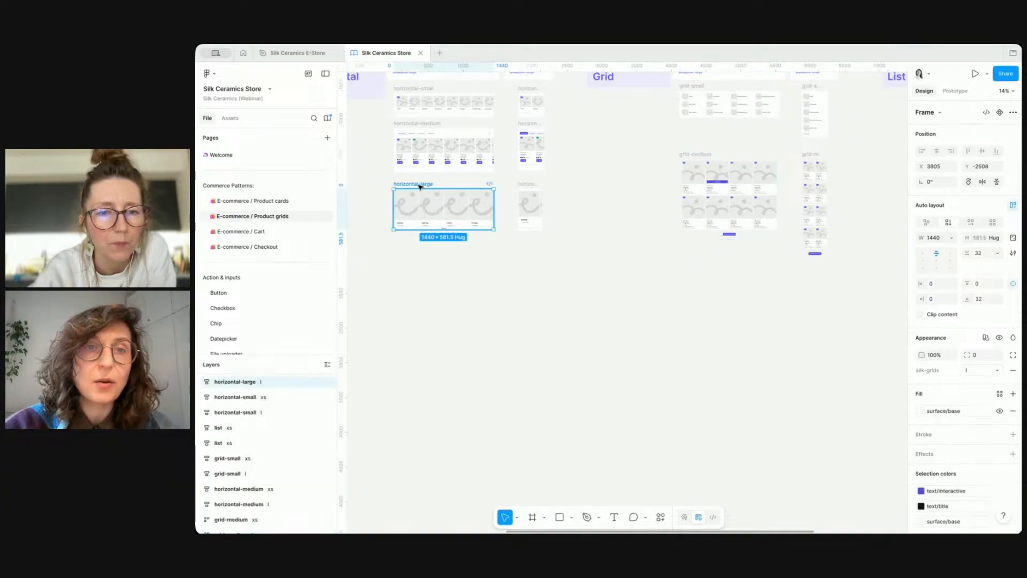
{"action": "left_click", "coordinate": [301, 54]}
{"action": "left_click", "coordinate": [662, 285]}
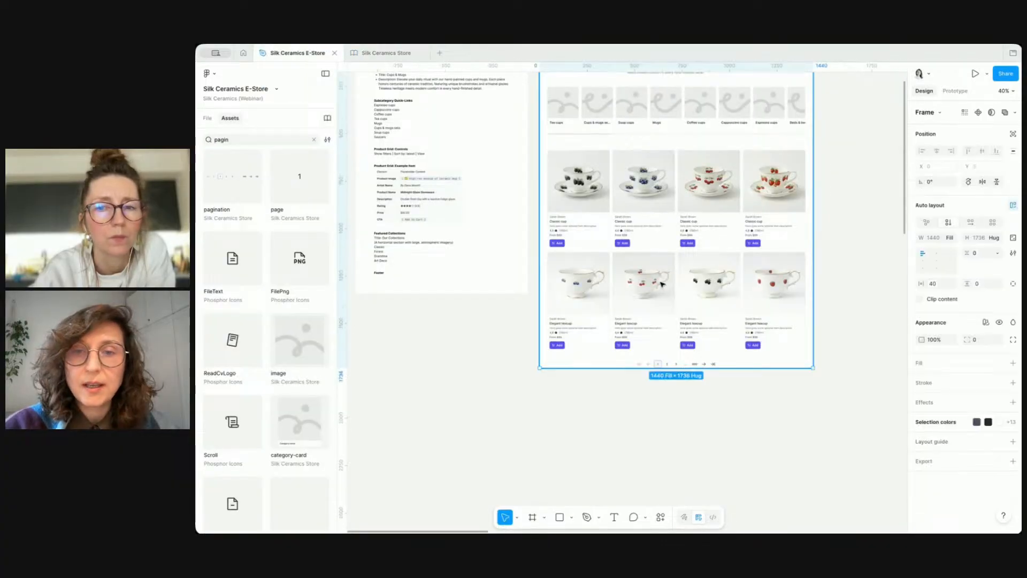
{"action": "key", "text": "super+v"}
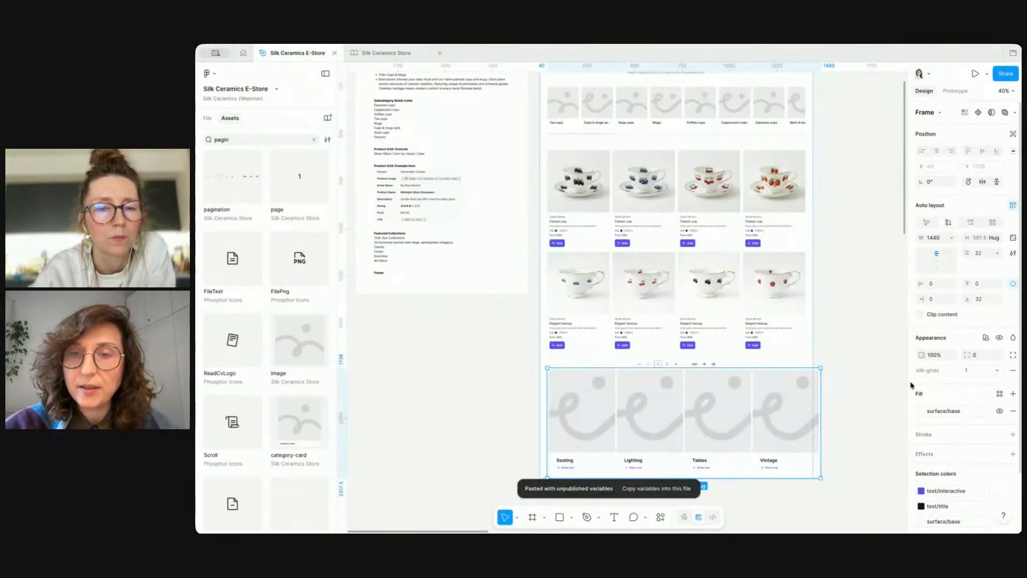
{"action": "left_click", "coordinate": [952, 238]}
{"action": "left_click", "coordinate": [909, 249]}
Step: Select and copy the collection names listed under Featured Collections in the requirements text
{"action": "scroll", "coordinate": [797, 398], "scroll_direction": "down", "scroll_amount": 1}
{"action": "scroll", "coordinate": [797, 398], "scroll_direction": "down", "scroll_amount": 3}
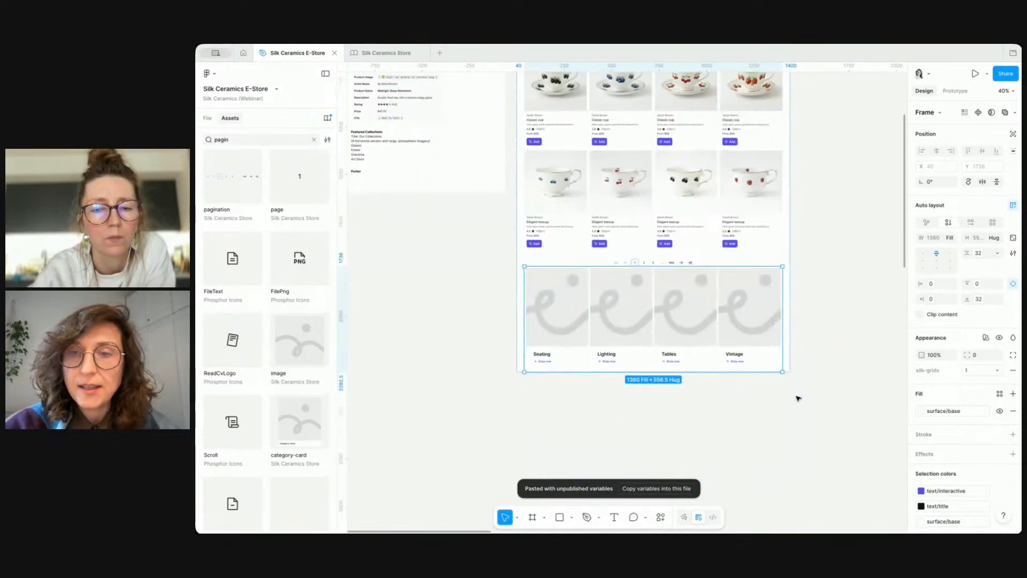
{"action": "scroll", "coordinate": [605, 410], "scroll_direction": "down", "scroll_amount": 3}
{"action": "scroll", "coordinate": [605, 410], "scroll_direction": "left", "scroll_amount": 2}
{"action": "scroll", "coordinate": [535, 200], "scroll_direction": "up", "scroll_amount": 3}
{"action": "scroll", "coordinate": [535, 200], "scroll_direction": "up", "scroll_amount": 3}
{"action": "double_click", "coordinate": [594, 257]}
{"action": "left_click_drag", "start_coordinate": [608, 261], "coordinate": [581, 241]}
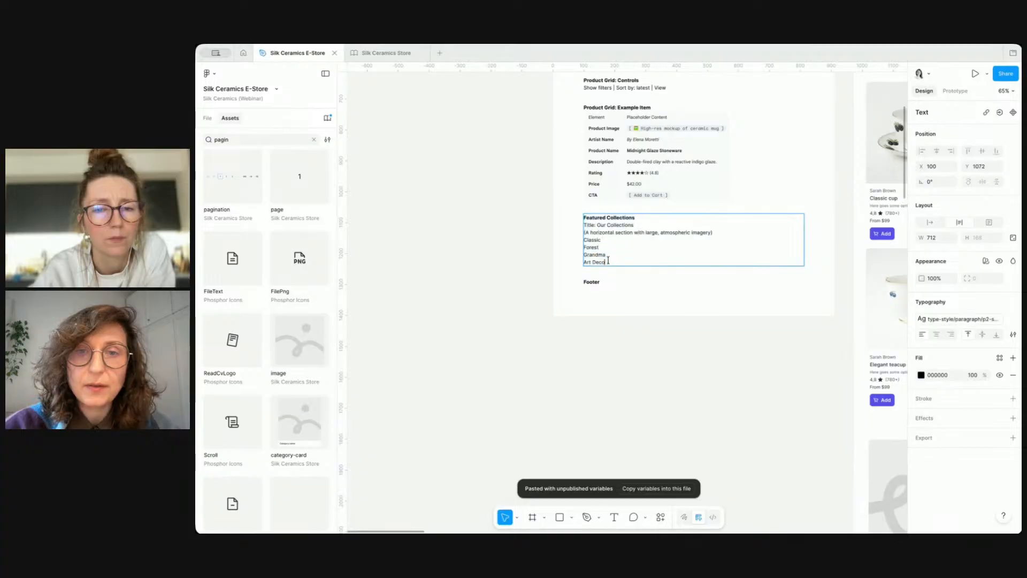
{"action": "key", "text": "Escape"}
Step: Select the four collection card titles and use Rewrite this to change them to the pasted collection names
{"action": "scroll", "coordinate": [608, 290], "scroll_direction": "right", "scroll_amount": 6}
{"action": "scroll", "coordinate": [607, 289], "scroll_direction": "down", "scroll_amount": 4}
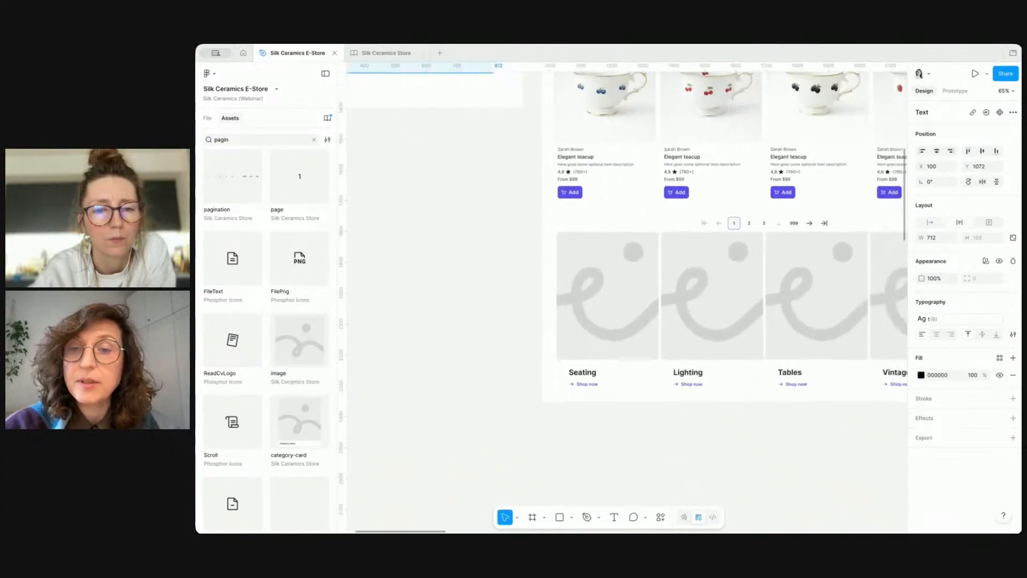
{"action": "left_click", "coordinate": [559, 358], "text": "super"}
{"action": "left_click", "coordinate": [663, 358], "text": "shift+super"}
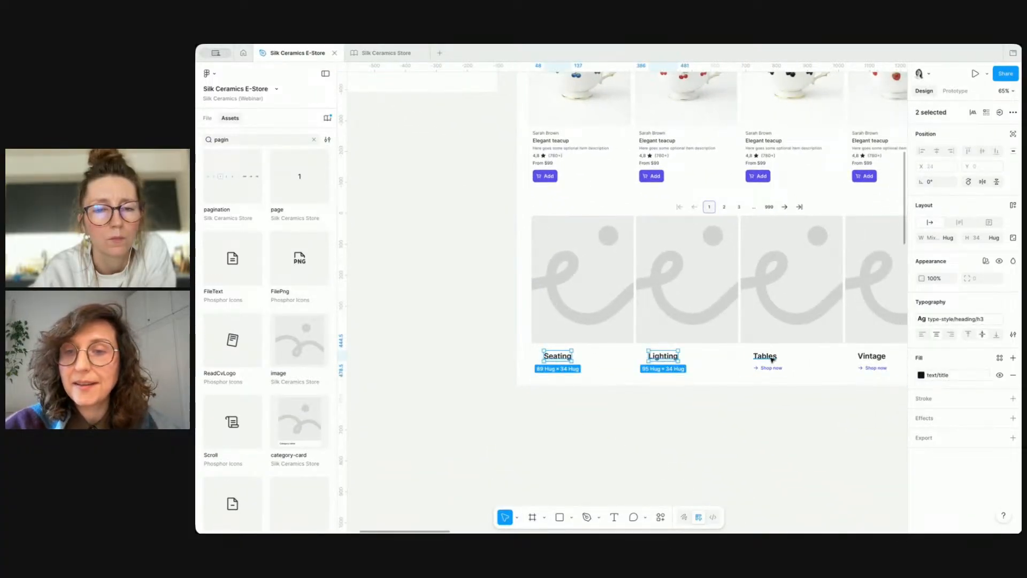
{"action": "left_click", "coordinate": [770, 356], "text": "shift+super"}
{"action": "left_click", "coordinate": [872, 356], "text": "shift+super"}
{"action": "key", "text": "super+k"}
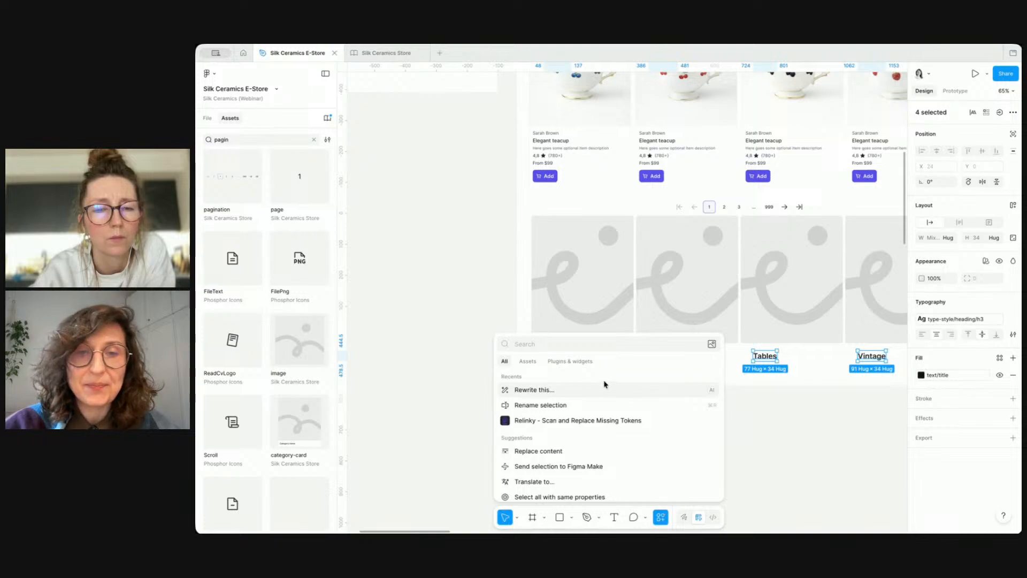
{"action": "left_click", "coordinate": [606, 389]}
{"action": "type", "text": "d"}
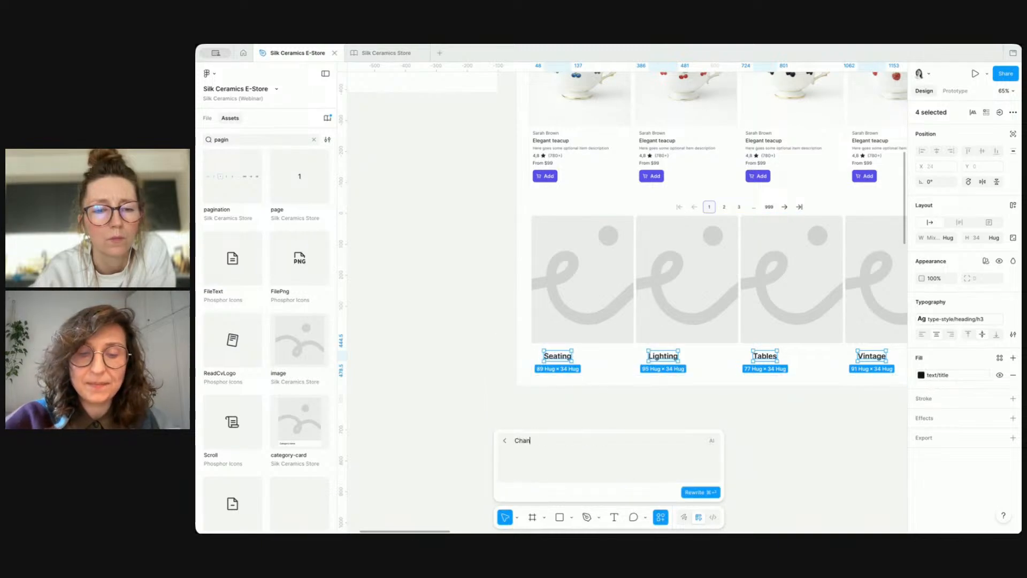
{"action": "type", "text": "Forest Grandma Art Deco"}
{"action": "left_click", "coordinate": [711, 490]}
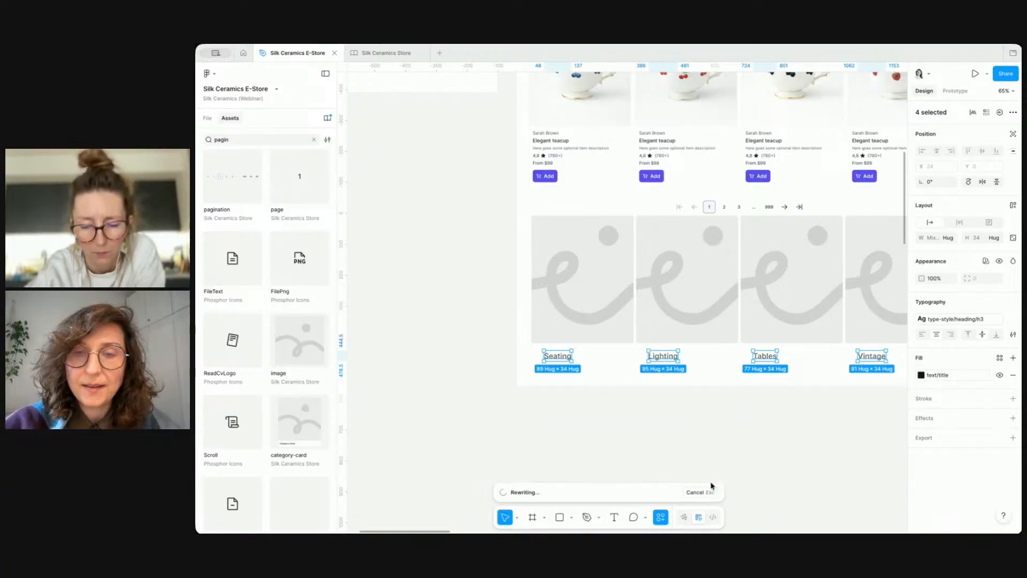
Step: Fill the Classic collection card's image with collection-classic.png
{"action": "left_click", "coordinate": [705, 436]}
{"action": "left_click", "coordinate": [578, 270]}
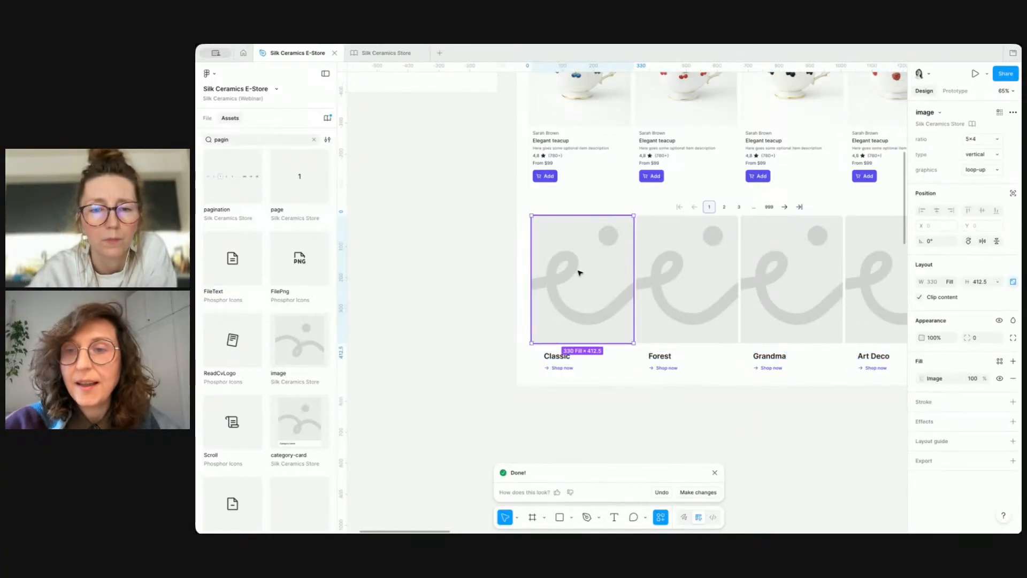
{"action": "left_click", "coordinate": [920, 379]}
{"action": "left_click", "coordinate": [856, 356]}
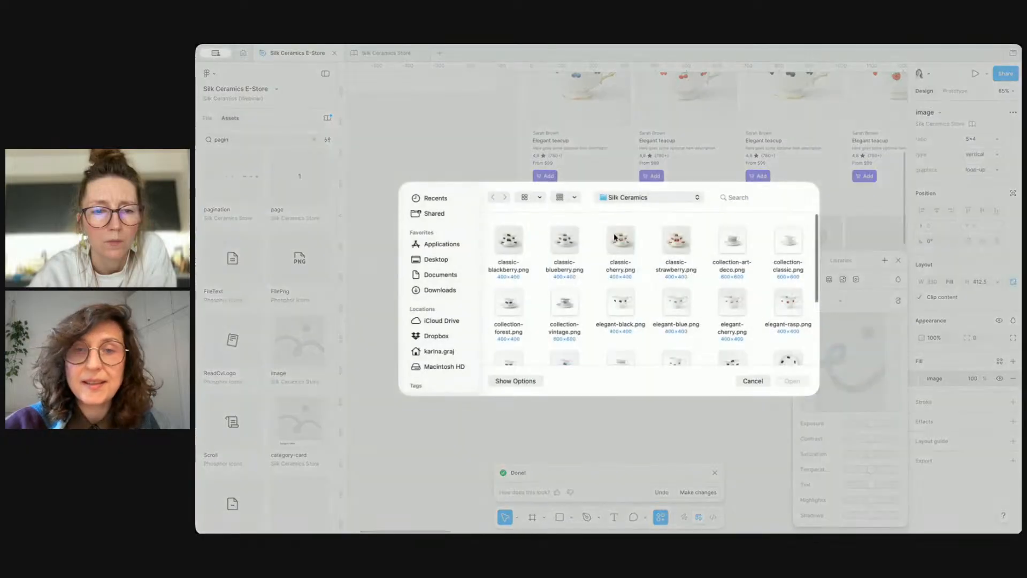
{"action": "double_click", "coordinate": [788, 243]}
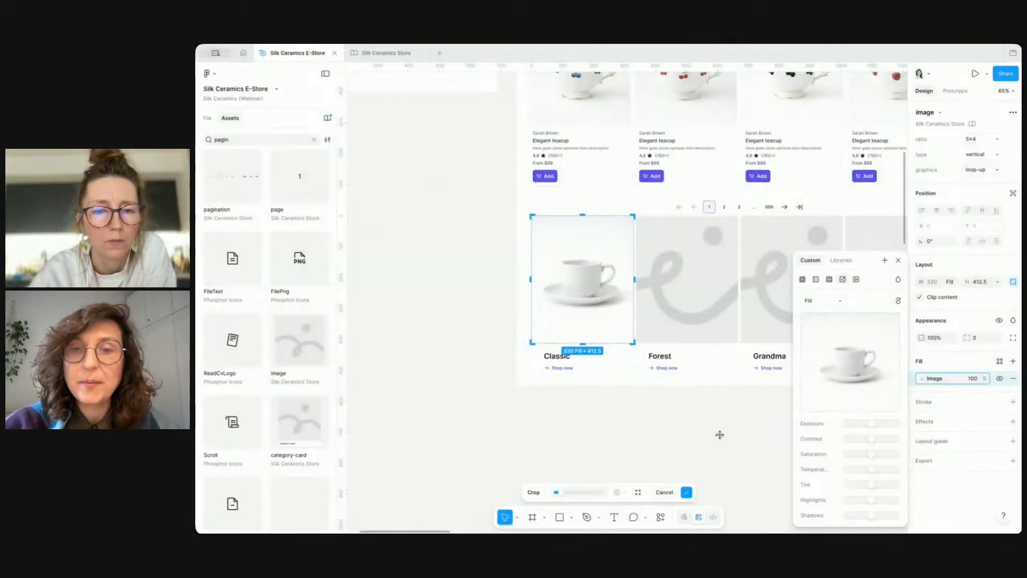
Step: Fill the Forest collection card's image with collection-forest.png
{"action": "left_click", "coordinate": [704, 259]}
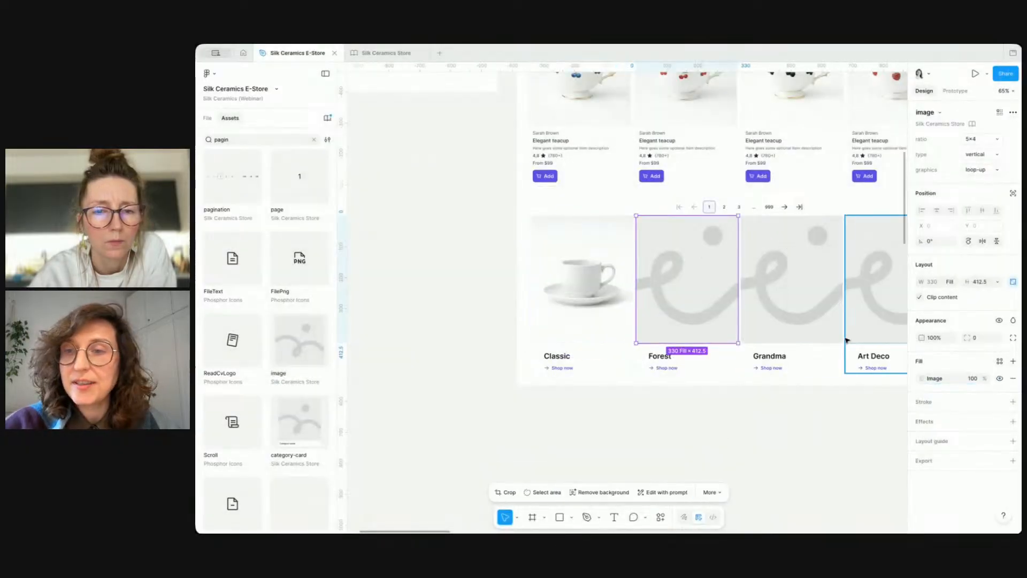
{"action": "left_click", "coordinate": [921, 378]}
{"action": "left_click", "coordinate": [856, 355]}
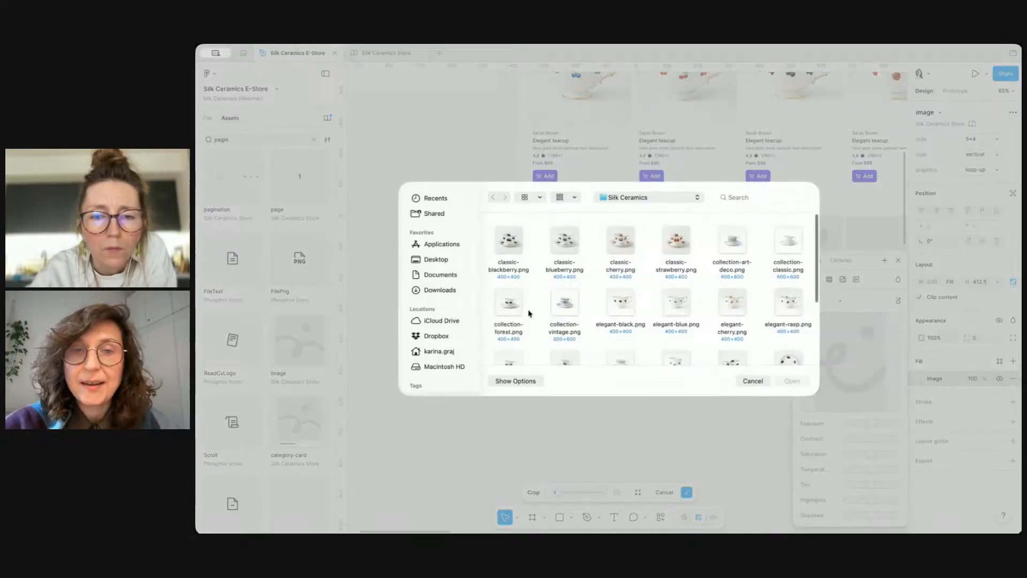
{"action": "left_click", "coordinate": [509, 306]}
{"action": "double_click", "coordinate": [508, 306]}
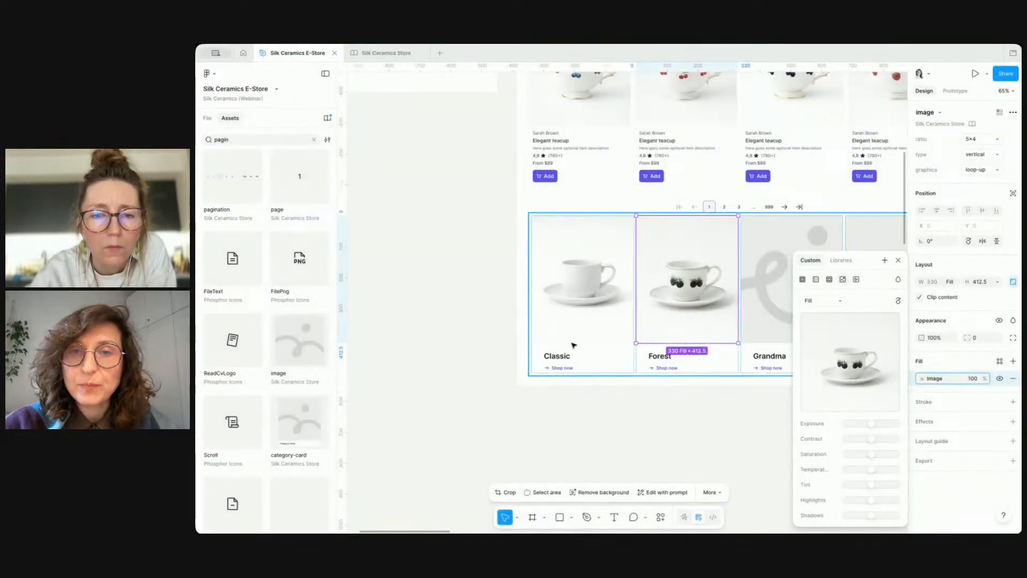
{"action": "key", "text": "Escape"}
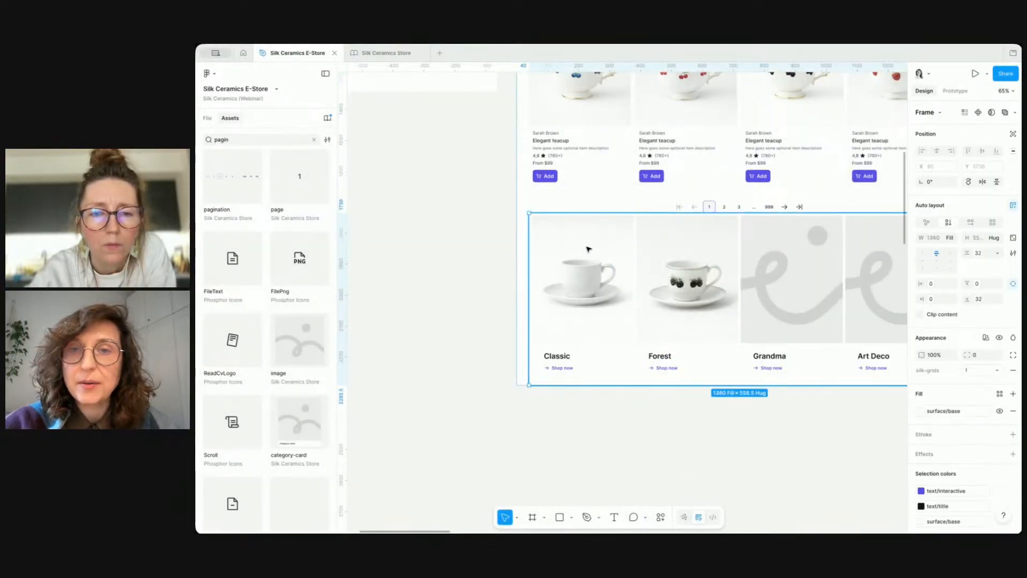
Step: Set the collection frame's top padding to the spacing: 1,5rem variable
{"action": "left_click", "coordinate": [998, 284]}
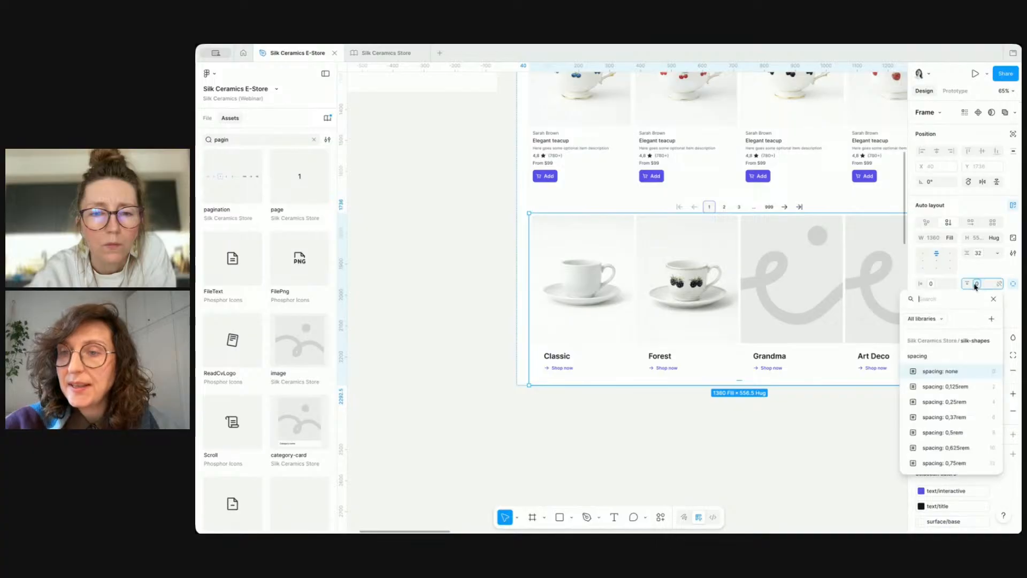
{"action": "scroll", "coordinate": [982, 453], "scroll_direction": "down", "scroll_amount": 5}
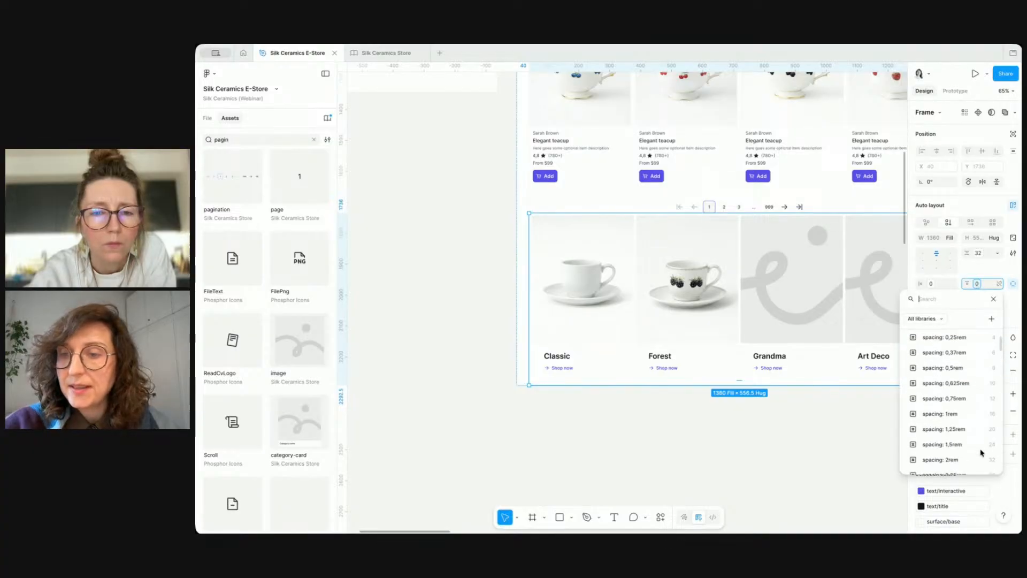
{"action": "left_click", "coordinate": [969, 440]}
{"action": "left_click", "coordinate": [781, 463]}
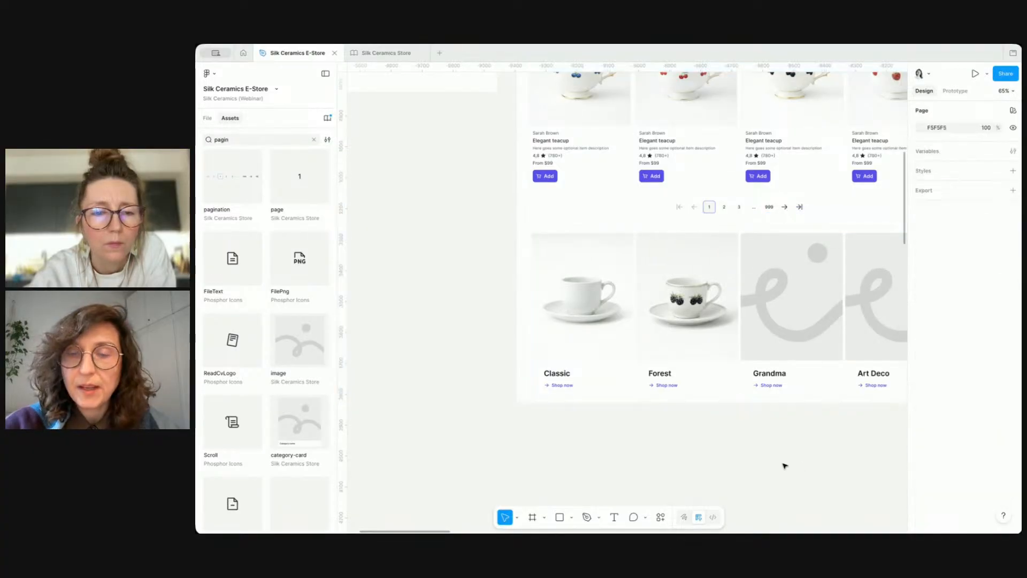
Step: Review the finished page design against the requirements list, checking the remaining Footer item
{"action": "scroll", "coordinate": [783, 465], "scroll_direction": "down", "scroll_amount": 5}
{"action": "scroll", "coordinate": [786, 342], "scroll_direction": "up", "scroll_amount": 2}
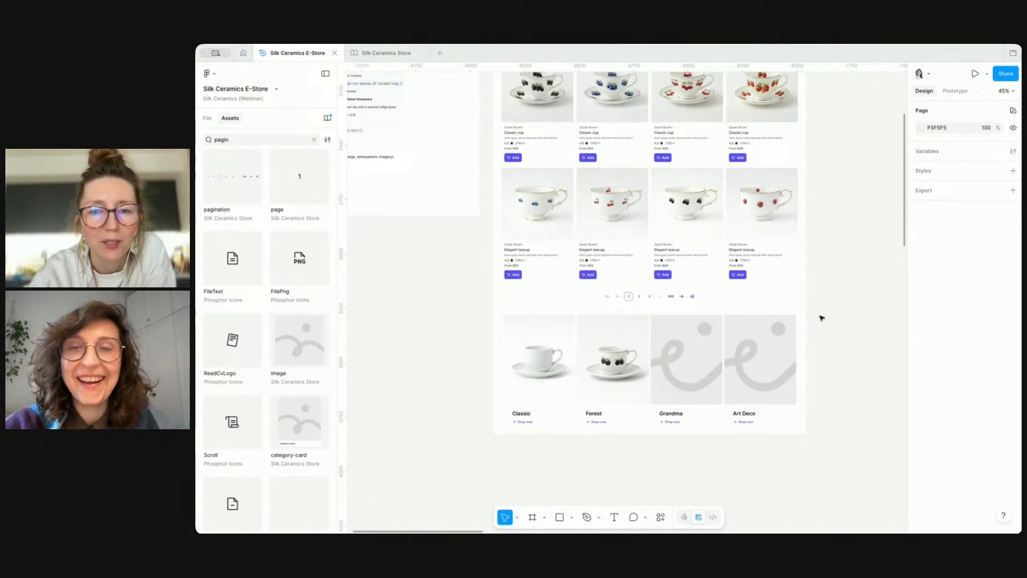
{"action": "scroll", "coordinate": [822, 318], "scroll_direction": "down", "scroll_amount": 1}
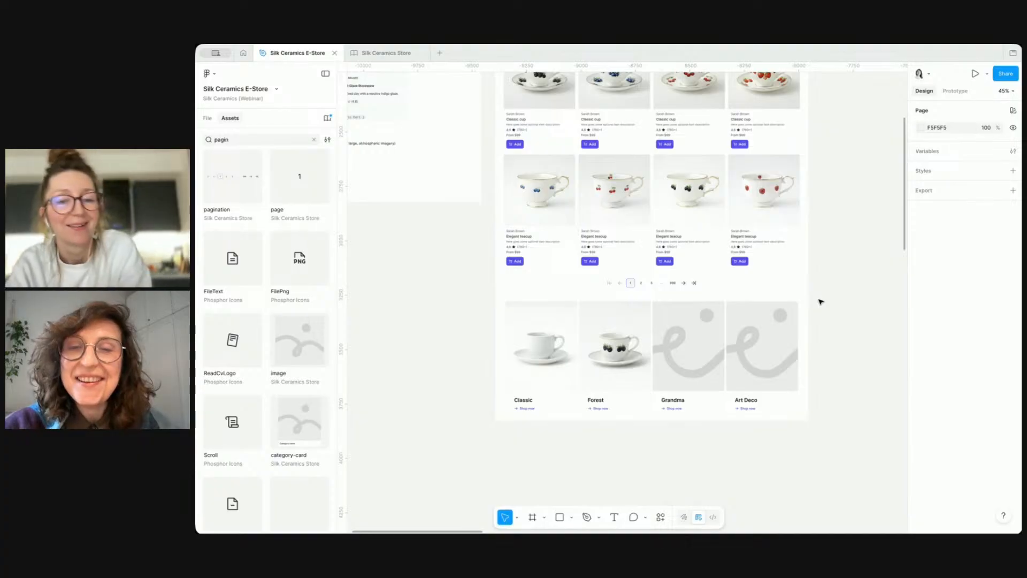
{"action": "scroll", "coordinate": [820, 301], "scroll_direction": "down", "scroll_amount": 2}
{"action": "scroll", "coordinate": [458, 266], "scroll_direction": "up", "scroll_amount": 2}
{"action": "scroll", "coordinate": [454, 265], "scroll_direction": "up", "scroll_amount": 1}
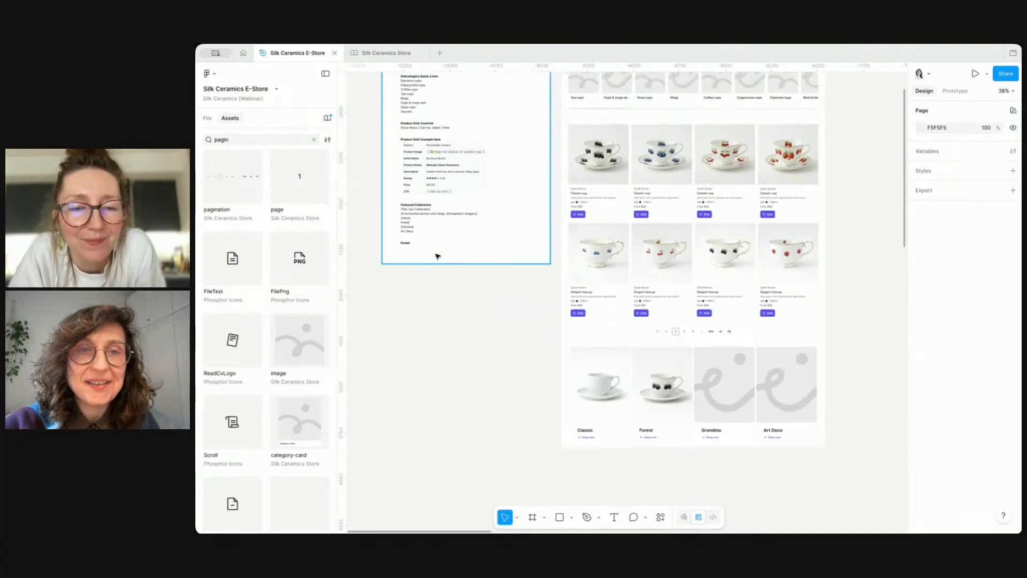
{"action": "scroll", "coordinate": [432, 252], "scroll_direction": "up", "scroll_amount": 2}
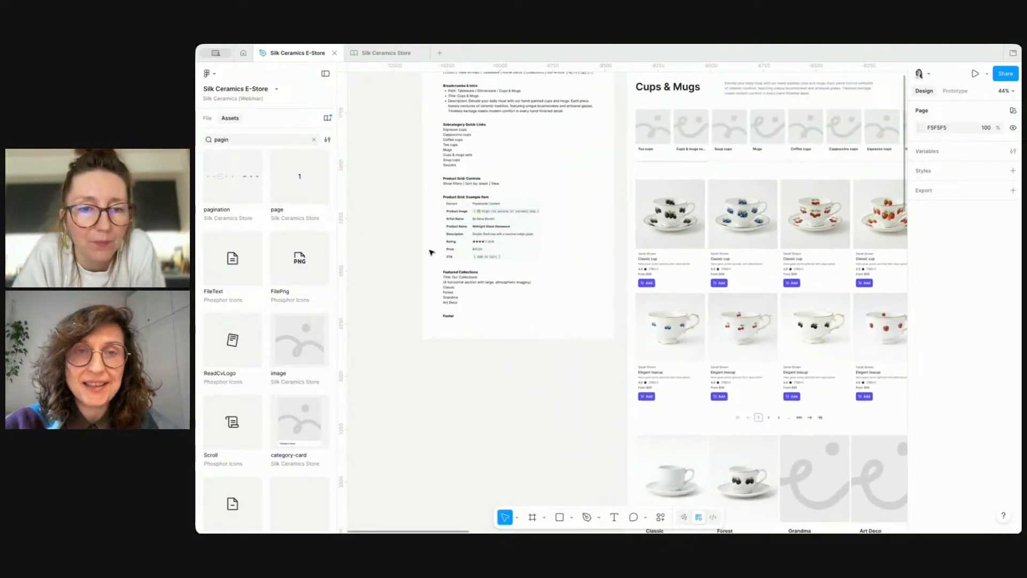
{"action": "left_click", "coordinate": [449, 317]}
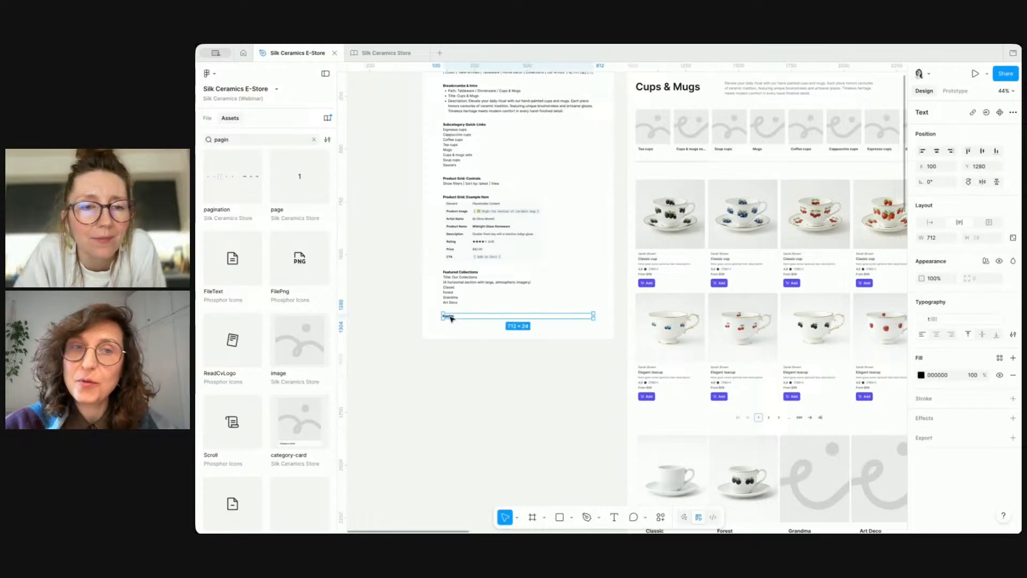
{"action": "left_click", "coordinate": [466, 184]}
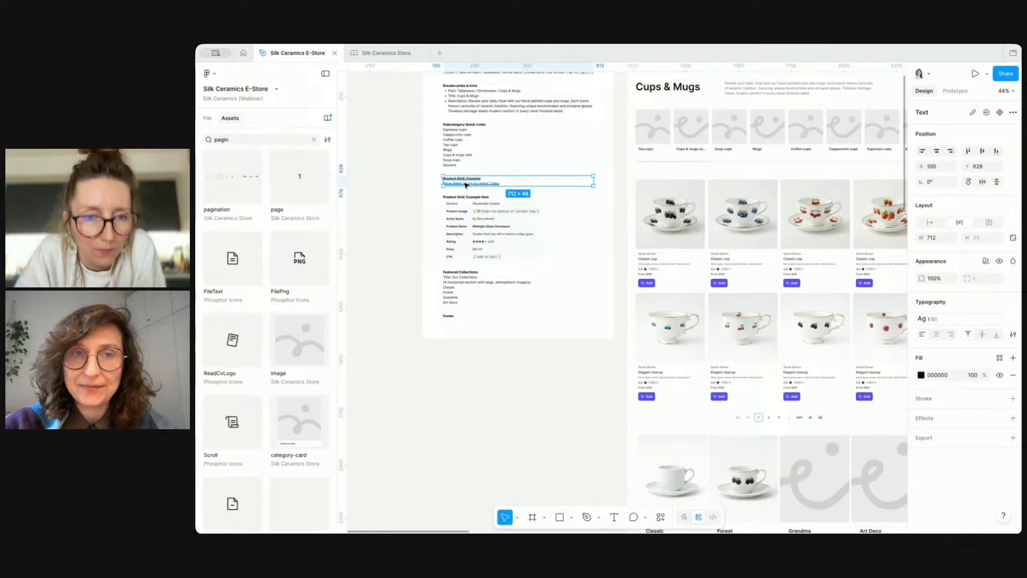
{"action": "left_click", "coordinate": [544, 402]}
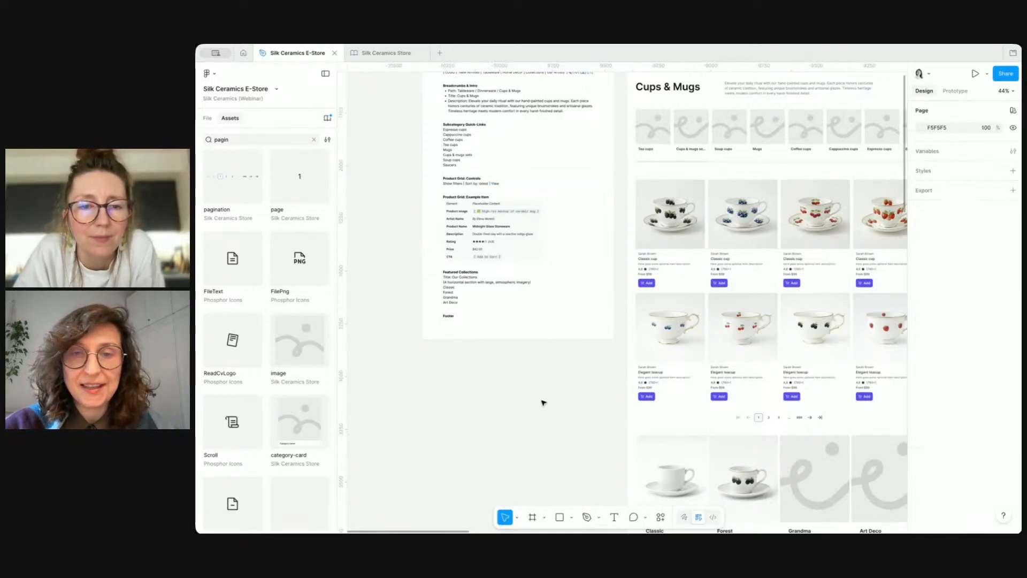
Step: Search the assets for the footer component, place it at the bottom of the Product category frame and make it fill the width
{"action": "double_click", "coordinate": [236, 138]}
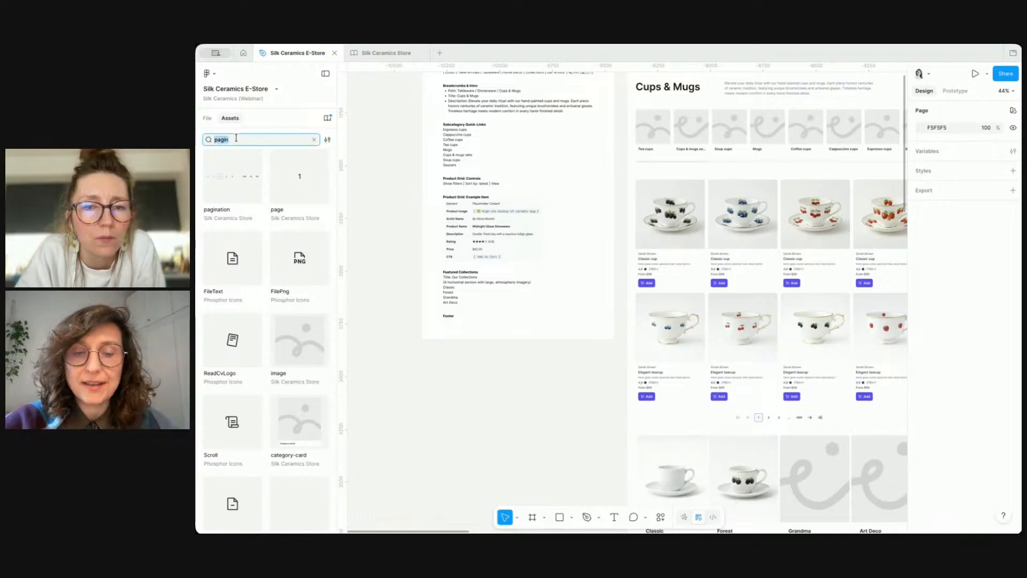
{"action": "type", "text": "foo"}
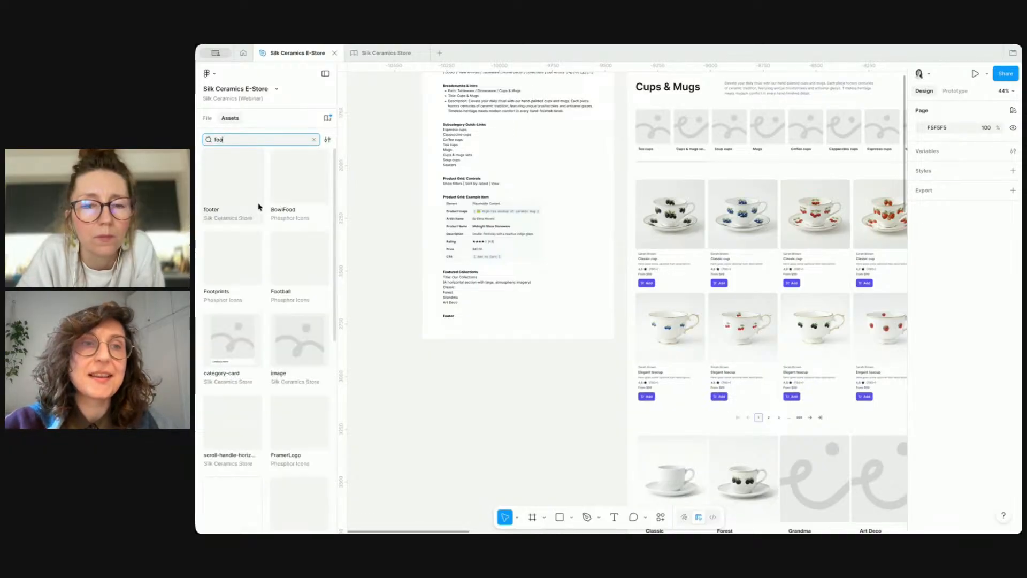
{"action": "left_click_drag", "start_coordinate": [244, 192], "coordinate": [505, 440]}
{"action": "scroll", "coordinate": [663, 394], "scroll_direction": "down", "scroll_amount": 4}
{"action": "scroll", "coordinate": [662, 394], "scroll_direction": "right", "scroll_amount": 1}
{"action": "key", "text": "ctrl+backslash"}
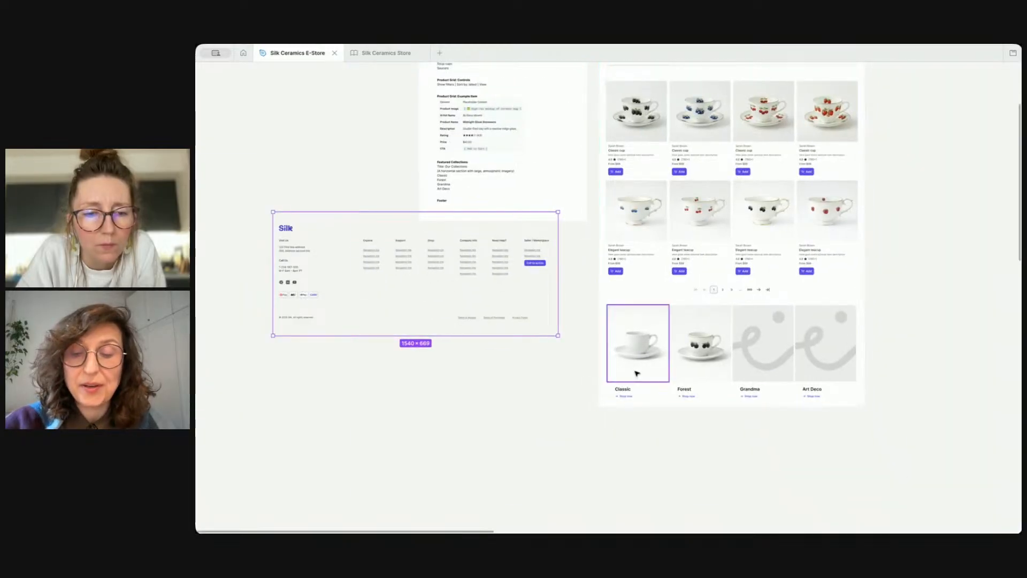
{"action": "key", "text": "ctrl+backslash"}
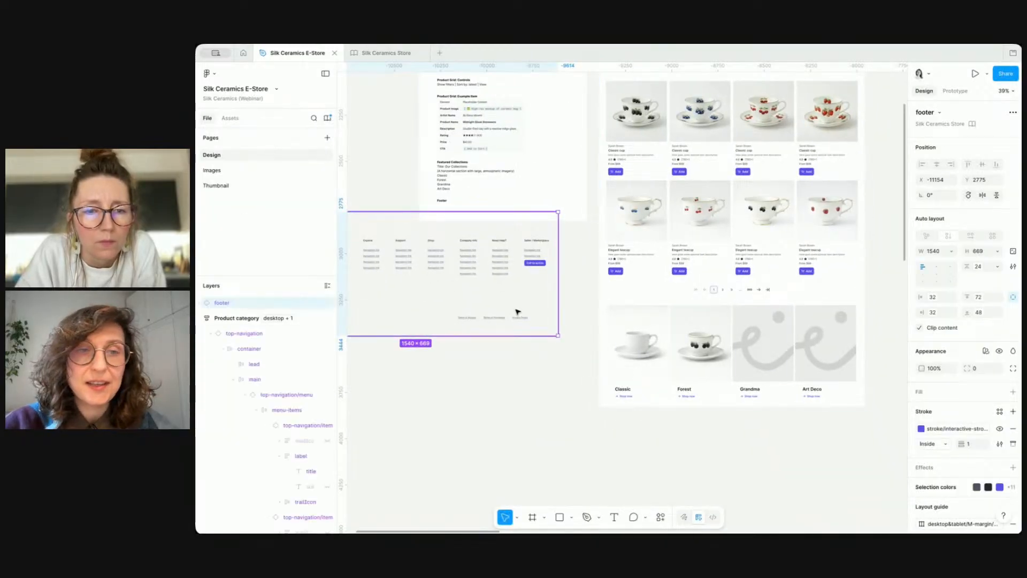
{"action": "left_click_drag", "start_coordinate": [394, 294], "coordinate": [633, 399]}
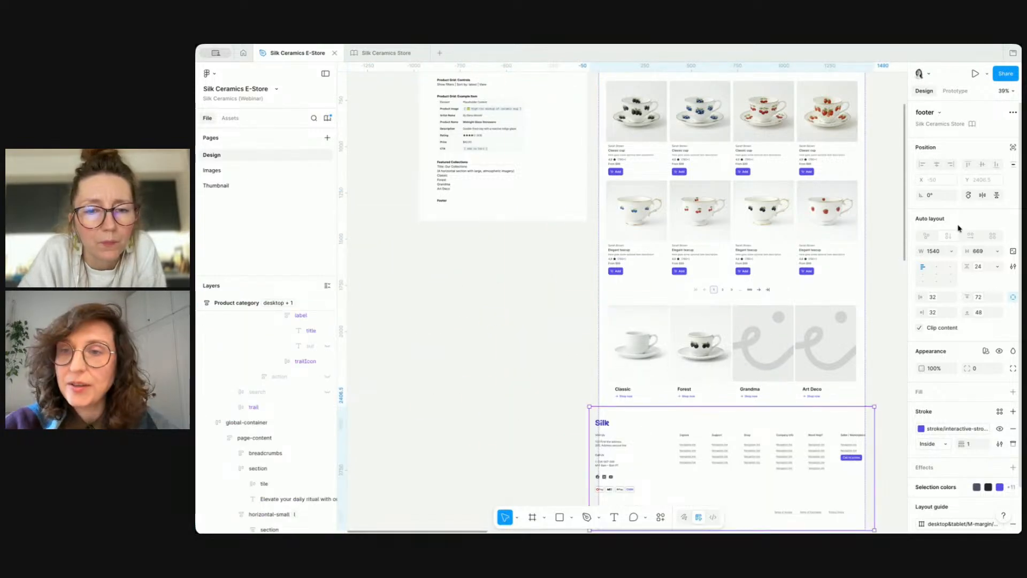
{"action": "left_click", "coordinate": [950, 252]}
{"action": "left_click", "coordinate": [919, 274]}
{"action": "left_click", "coordinate": [523, 341]}
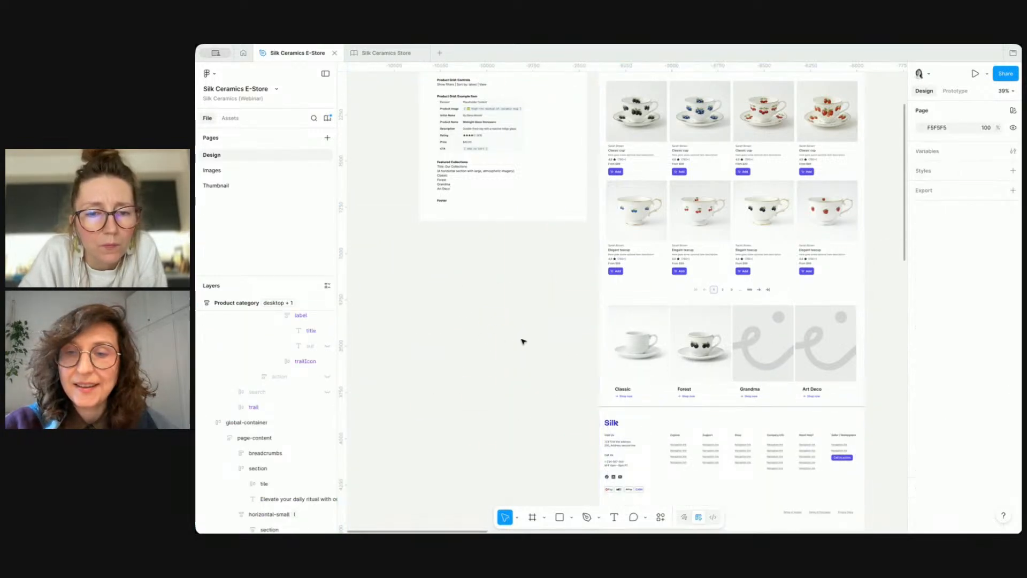
Step: Set the footer's horizontal padding to the layout/margin L variable
{"action": "scroll", "coordinate": [523, 341], "scroll_direction": "down", "scroll_amount": 3}
{"action": "scroll", "coordinate": [642, 370], "scroll_direction": "up", "scroll_amount": 5}
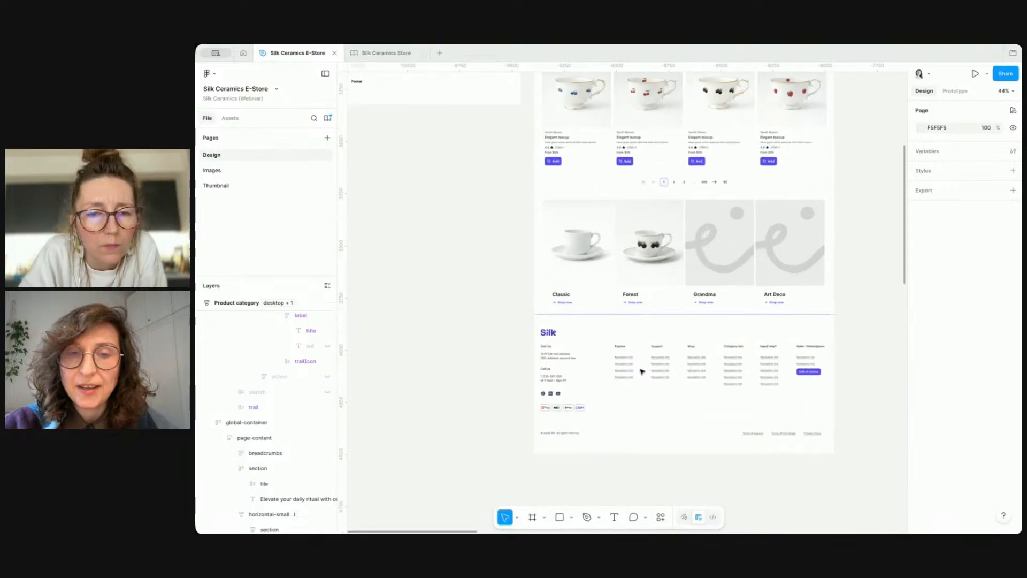
{"action": "scroll", "coordinate": [642, 370], "scroll_direction": "down", "scroll_amount": 2}
{"action": "scroll", "coordinate": [642, 370], "scroll_direction": "right", "scroll_amount": 2}
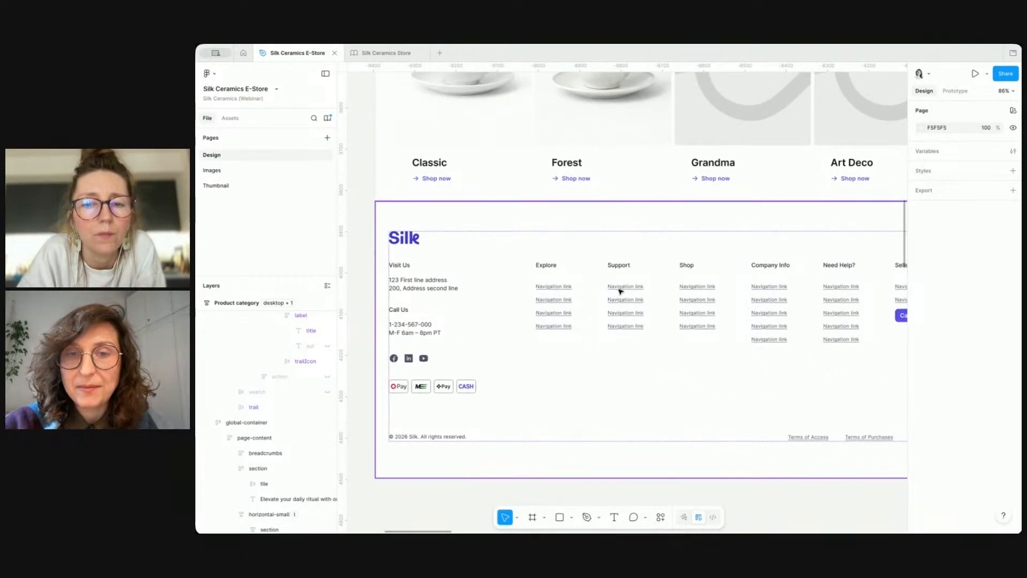
{"action": "left_click", "coordinate": [658, 210]}
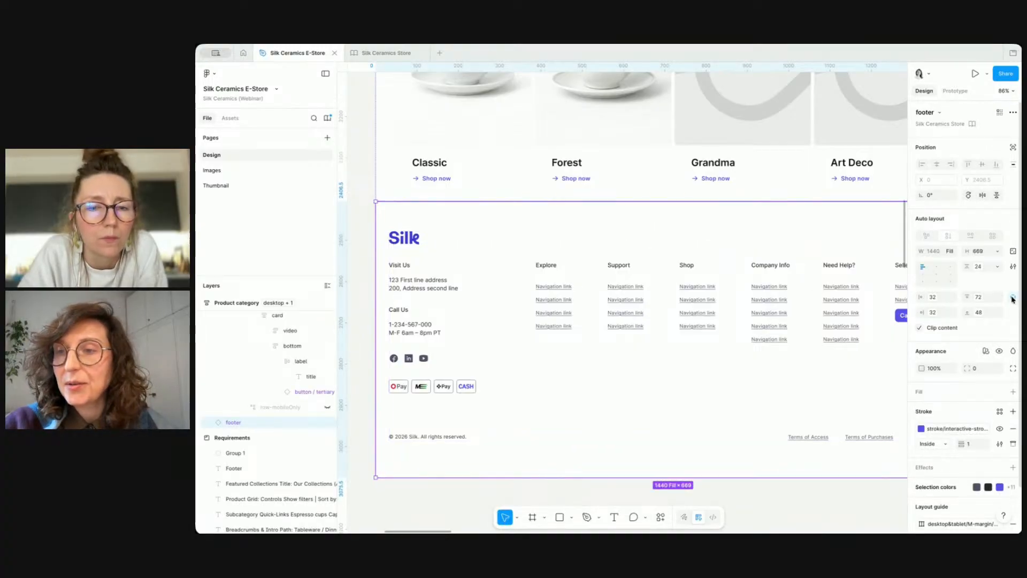
{"action": "left_click", "coordinate": [1012, 298]}
{"action": "left_click", "coordinate": [932, 297]}
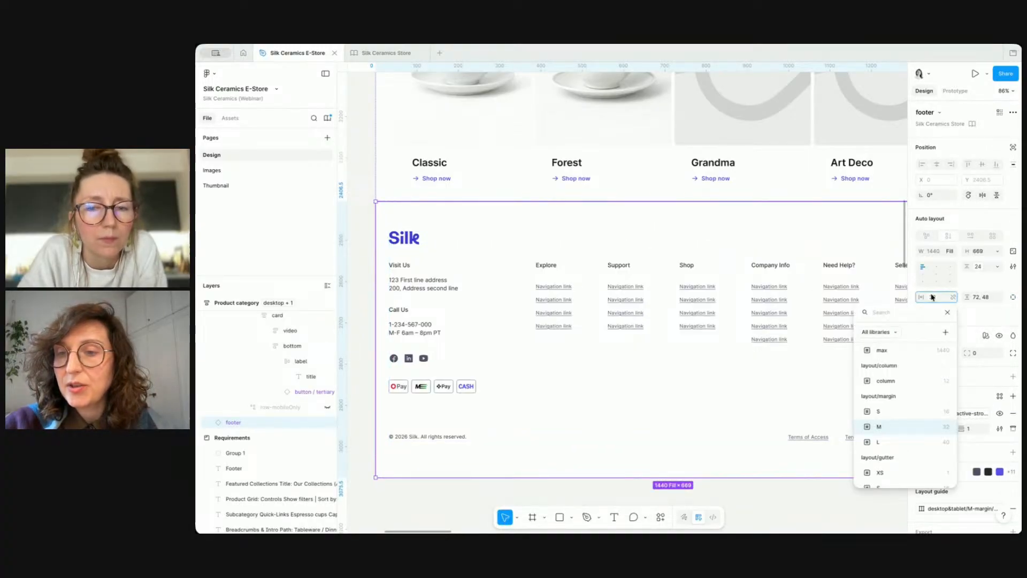
{"action": "left_click", "coordinate": [901, 442]}
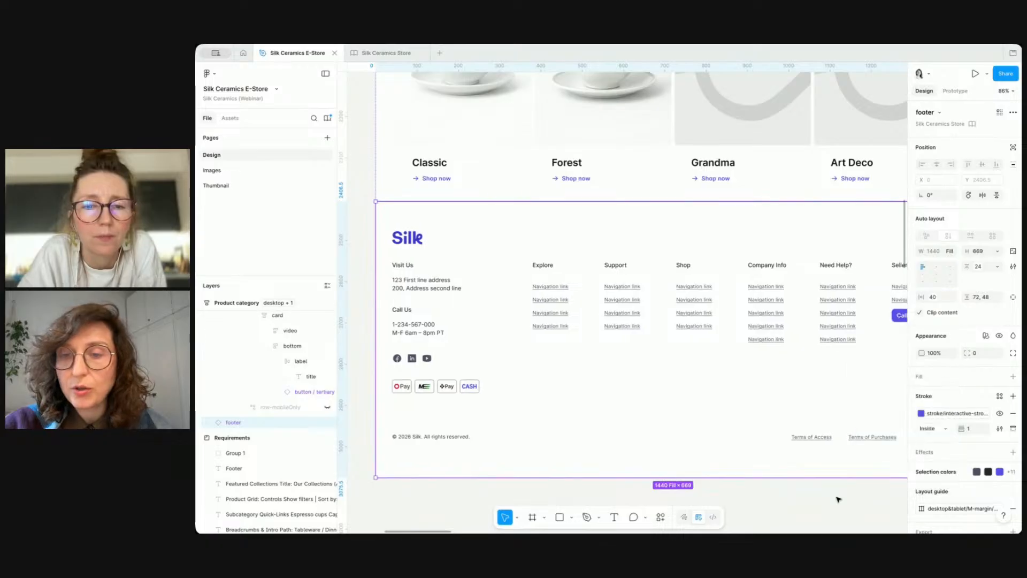
Step: Toggle the layout guides to compare the footer's horizontal padding with the page content's padding
{"action": "left_click", "coordinate": [838, 512]}
{"action": "key", "text": "shift+g"}
{"action": "left_click", "coordinate": [582, 344]}
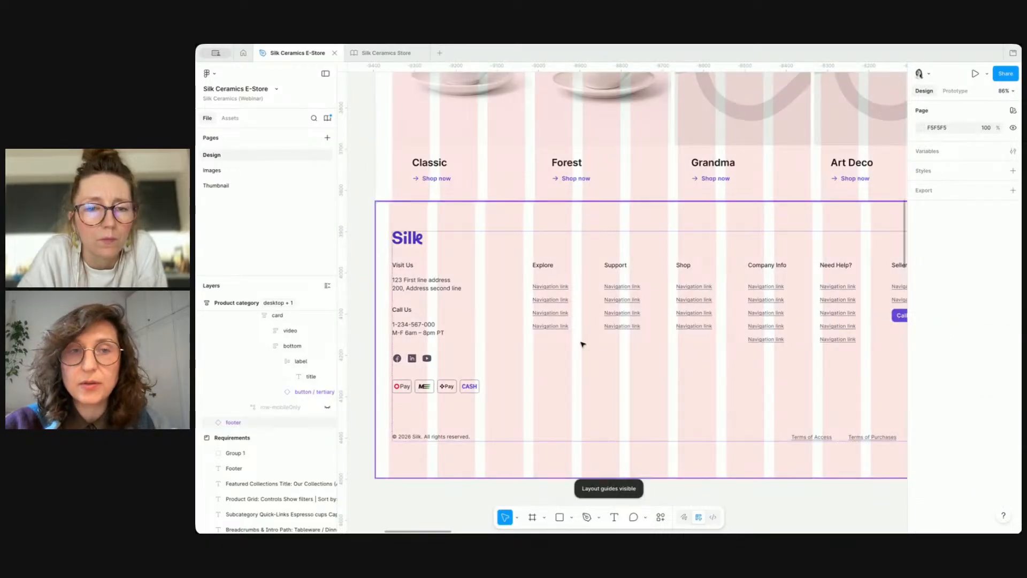
{"action": "left_click", "coordinate": [393, 141]}
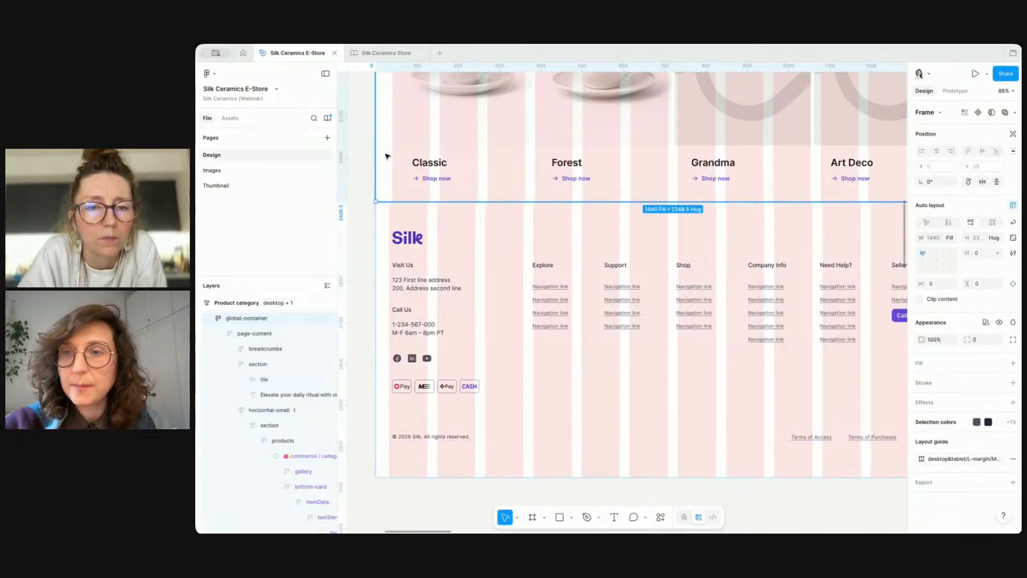
{"action": "left_click", "coordinate": [411, 125]}
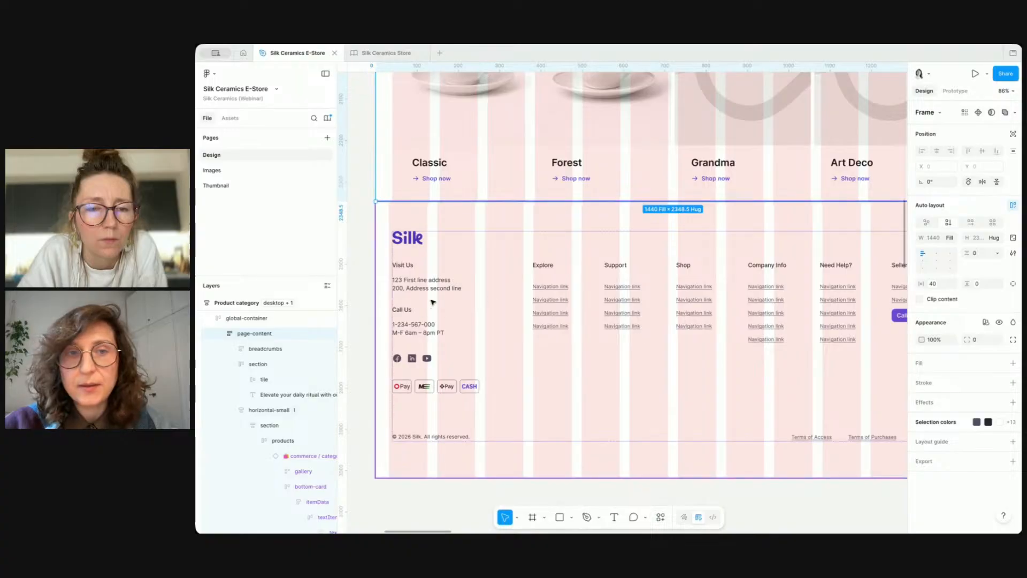
{"action": "left_click", "coordinate": [934, 284]}
{"action": "left_click", "coordinate": [935, 288]}
{"action": "left_click", "coordinate": [543, 328]}
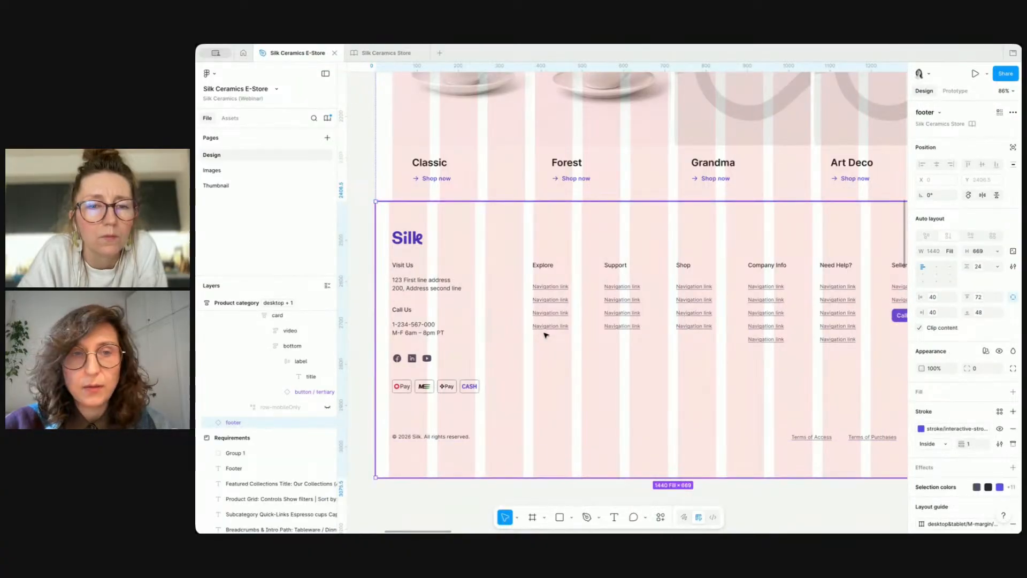
{"action": "left_click", "coordinate": [546, 335]}
{"action": "left_click", "coordinate": [385, 263]}
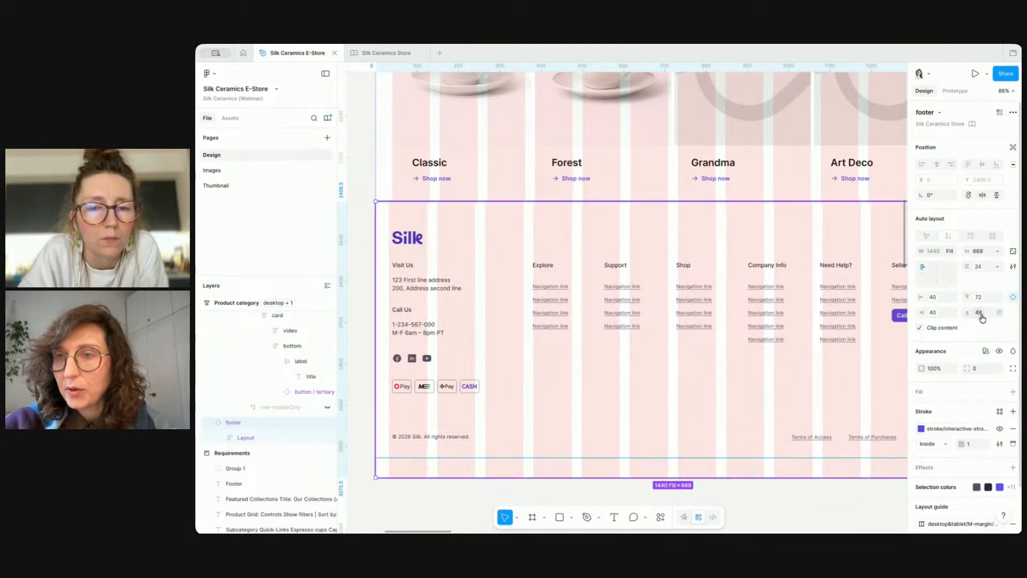
{"action": "key", "text": "ctrl+g"}
{"action": "scroll", "coordinate": [551, 253], "scroll_direction": "down", "scroll_amount": 3, "text": "ctrl"}
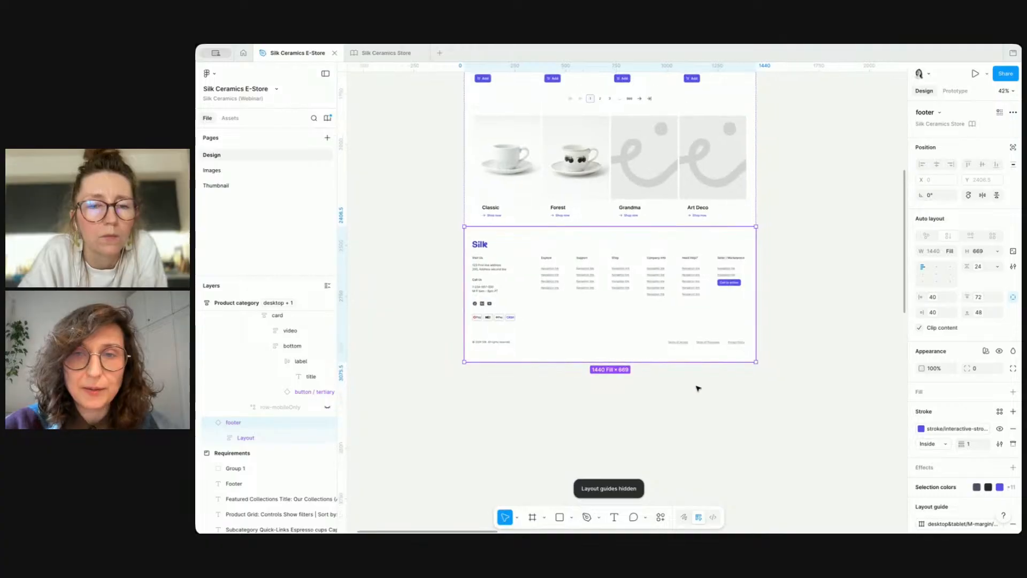
Step: Duplicate the Product category frame beside the original
{"action": "left_click", "coordinate": [732, 396]}
{"action": "scroll", "coordinate": [762, 210], "scroll_direction": "down", "scroll_amount": 2}
{"action": "scroll", "coordinate": [762, 213], "scroll_direction": "up", "scroll_amount": 3}
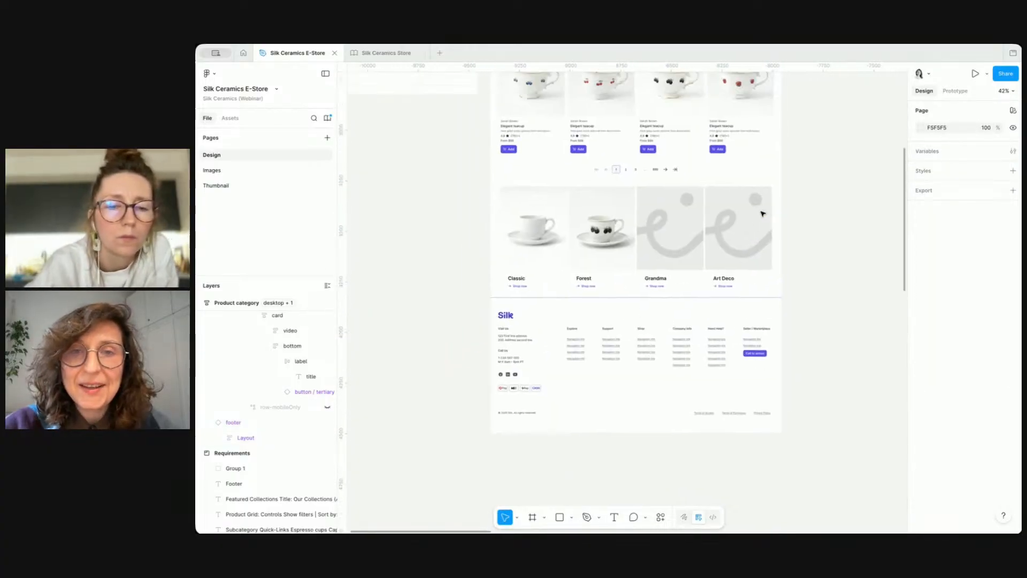
{"action": "scroll", "coordinate": [762, 213], "scroll_direction": "up", "scroll_amount": 1}
{"action": "scroll", "coordinate": [762, 211], "scroll_direction": "down", "scroll_amount": 2, "text": "ctrl"}
{"action": "scroll", "coordinate": [812, 184], "scroll_direction": "up", "scroll_amount": 3}
{"action": "scroll", "coordinate": [811, 187], "scroll_direction": "right", "scroll_amount": 2}
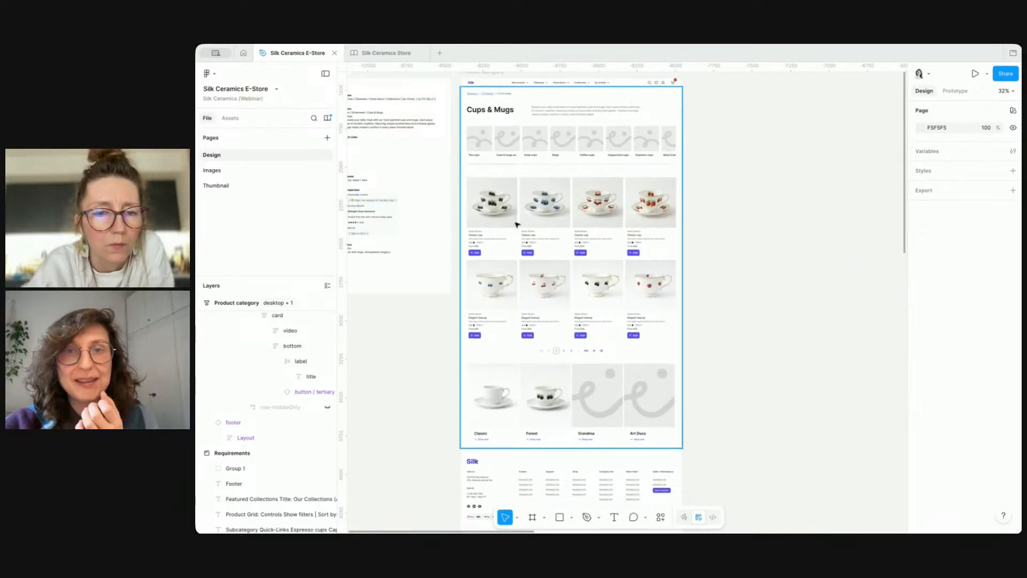
{"action": "scroll", "coordinate": [730, 171], "scroll_direction": "down", "scroll_amount": 2, "text": "ctrl"}
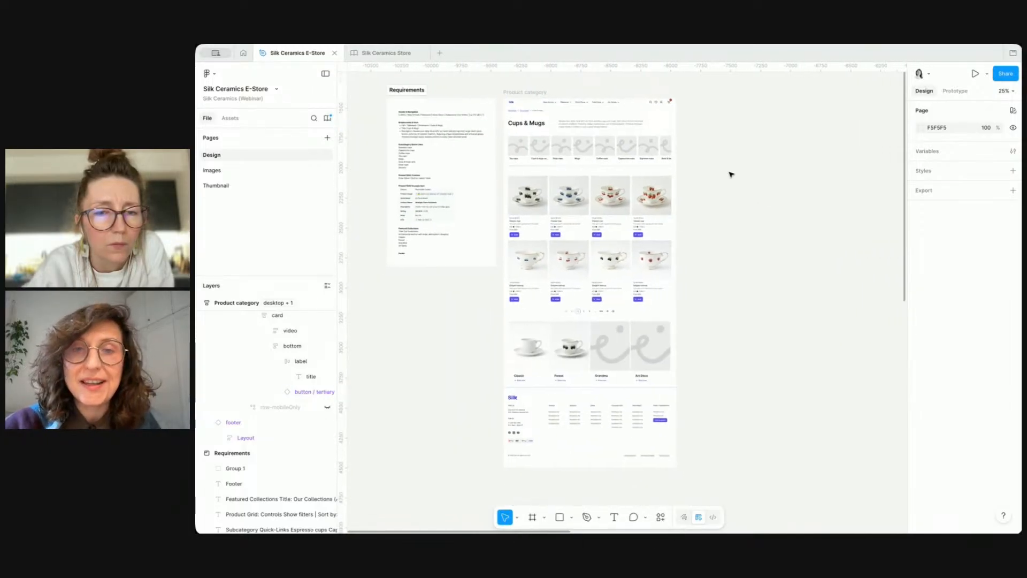
{"action": "scroll", "coordinate": [731, 173], "scroll_direction": "right", "scroll_amount": 2}
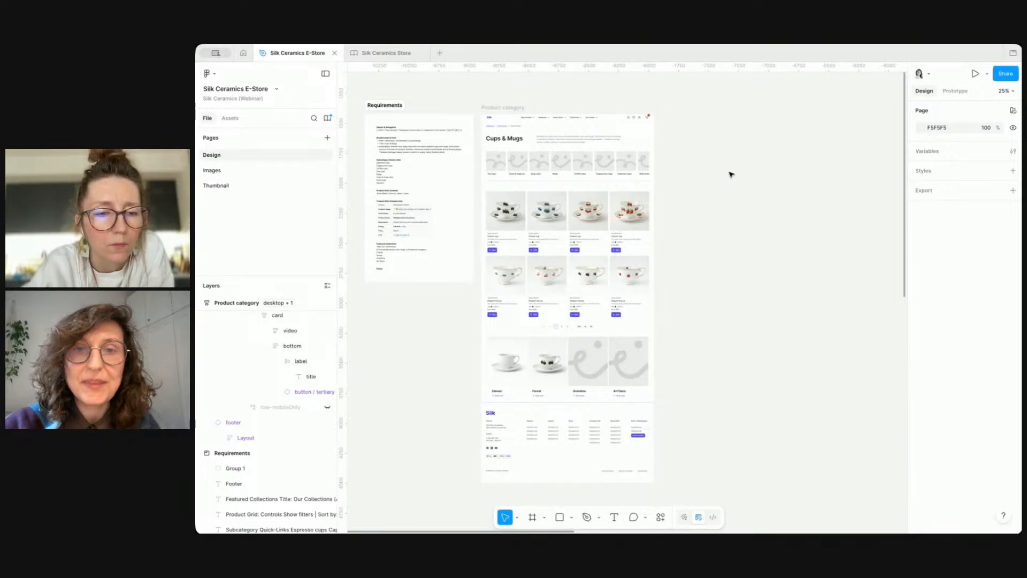
{"action": "left_click", "coordinate": [505, 107]}
{"action": "left_click_drag", "start_coordinate": [505, 107], "coordinate": [711, 113], "text": "alt"}
{"action": "scroll", "coordinate": [788, 184], "scroll_direction": "up", "scroll_amount": 3, "text": "ctrl"}
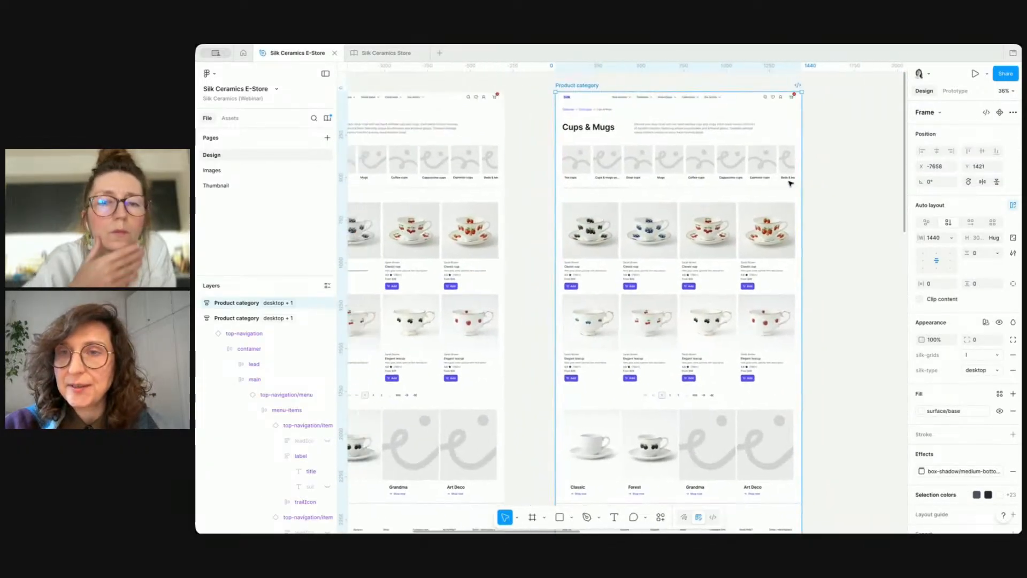
{"action": "left_click", "coordinate": [993, 356]}
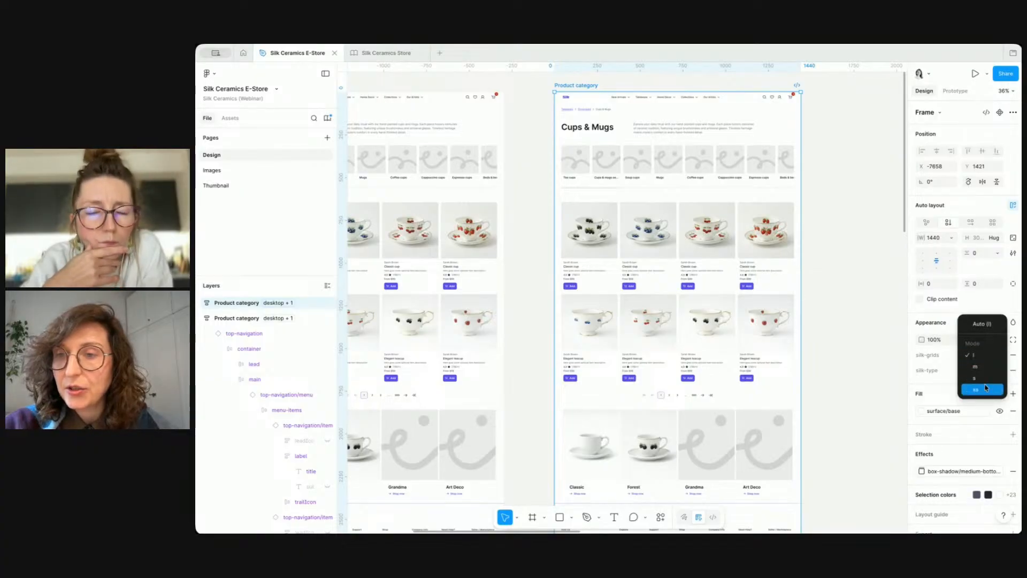
{"action": "left_click", "coordinate": [985, 391]}
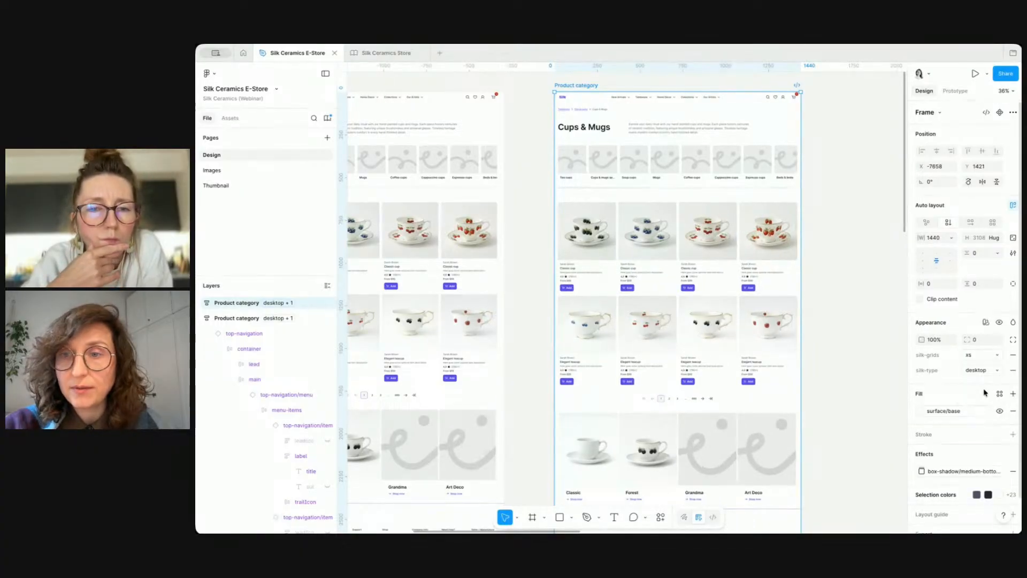
{"action": "key", "text": "ctrl+z"}
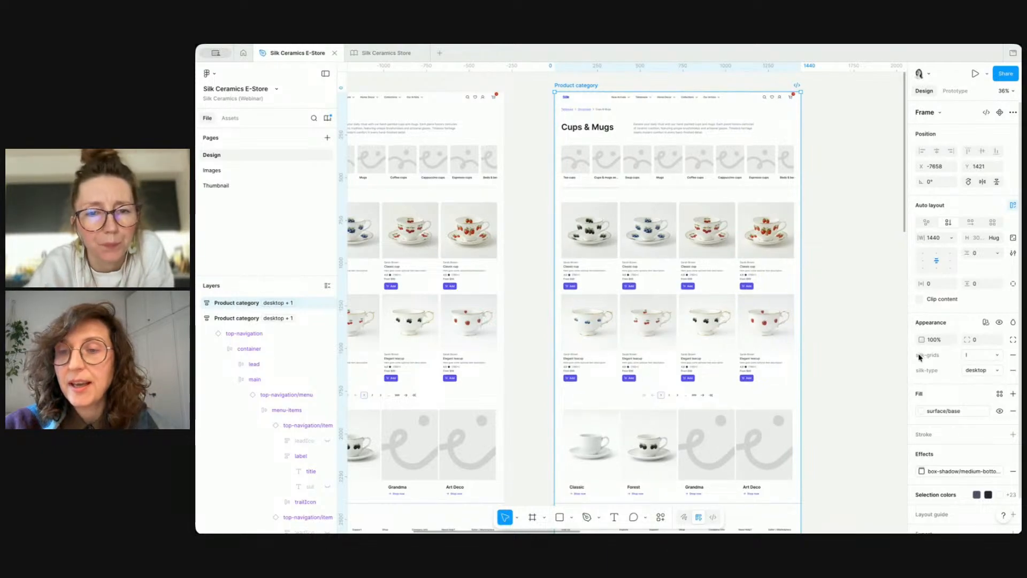
Step: Switch the duplicated frame's silk-grids mode to xs and set its width to 320
{"action": "left_click", "coordinate": [999, 358]}
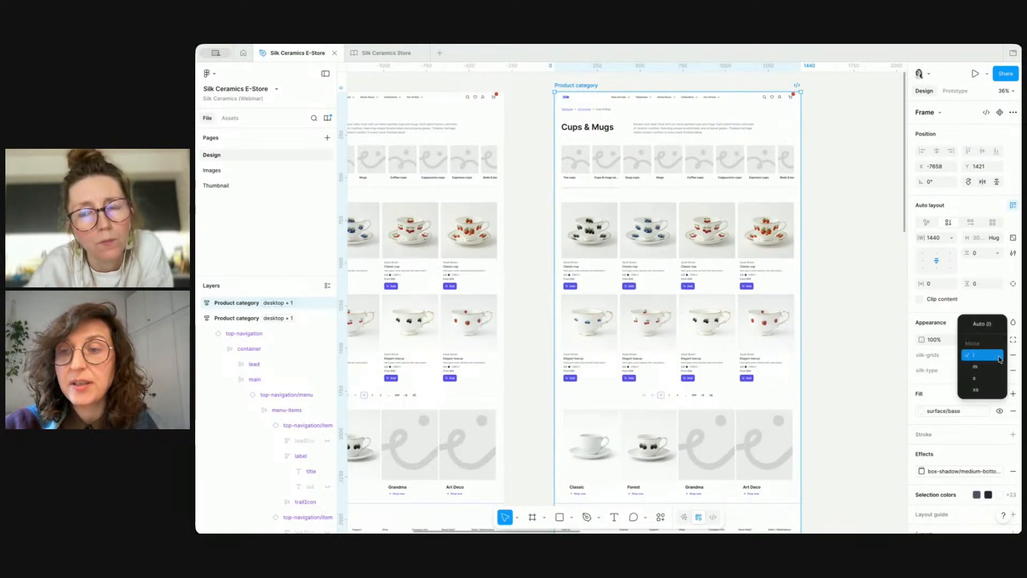
{"action": "left_click", "coordinate": [992, 389]}
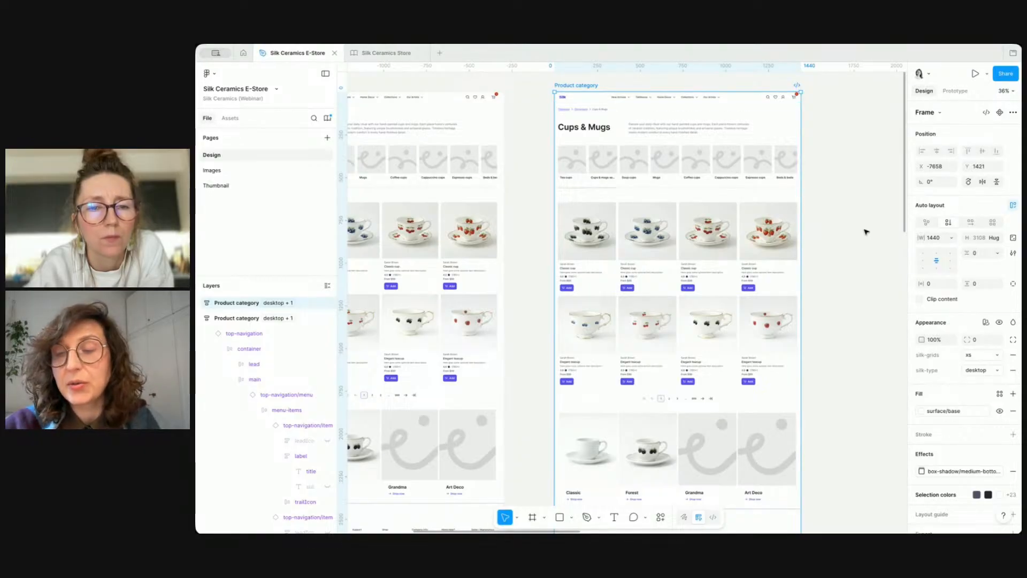
{"action": "left_click", "coordinate": [933, 240]}
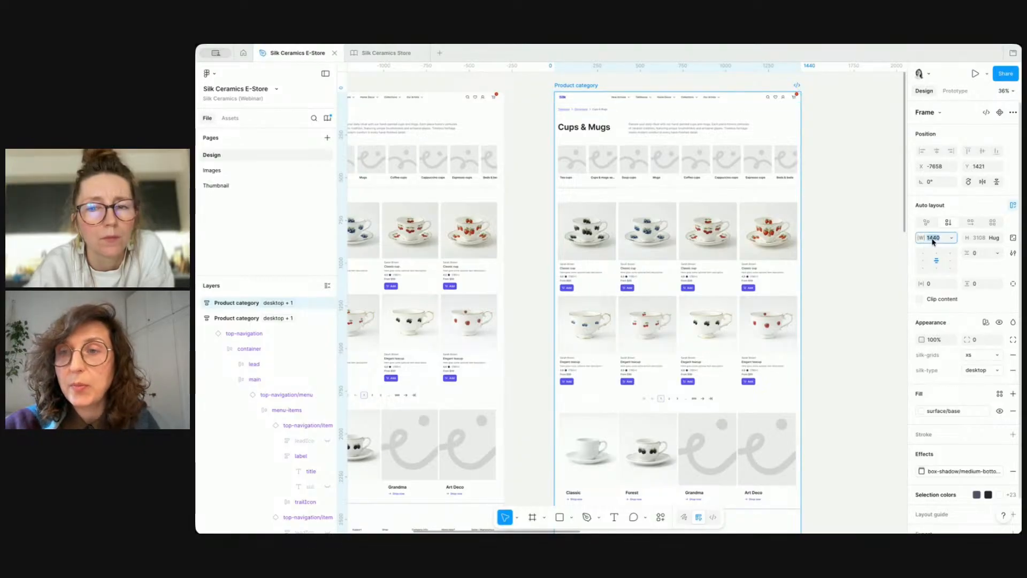
{"action": "type", "text": "320"}
{"action": "key", "text": "Return"}
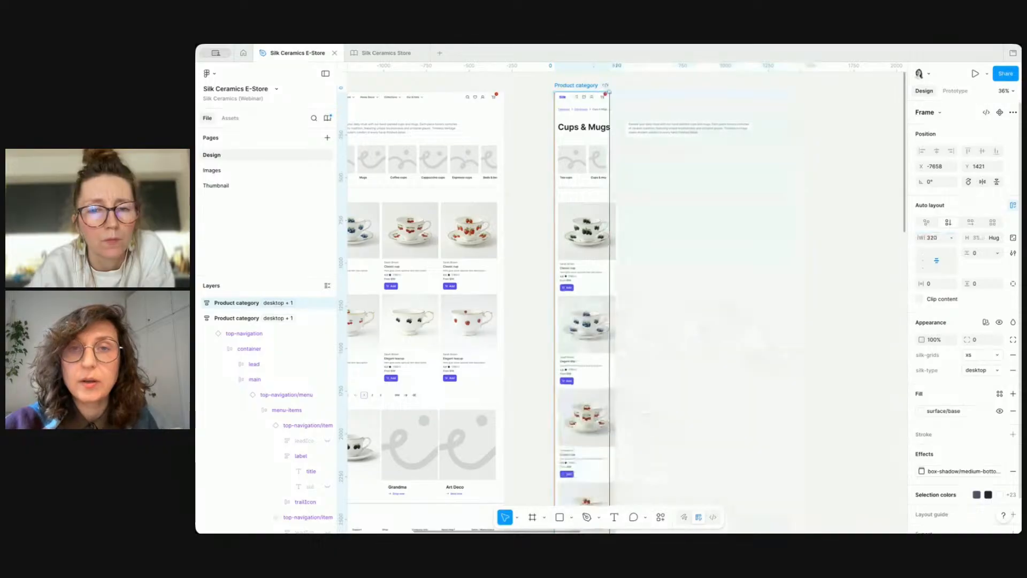
Step: Set the top navigation's device type to mobile-collapsed
{"action": "scroll", "coordinate": [596, 143], "scroll_direction": "up", "scroll_amount": 5}
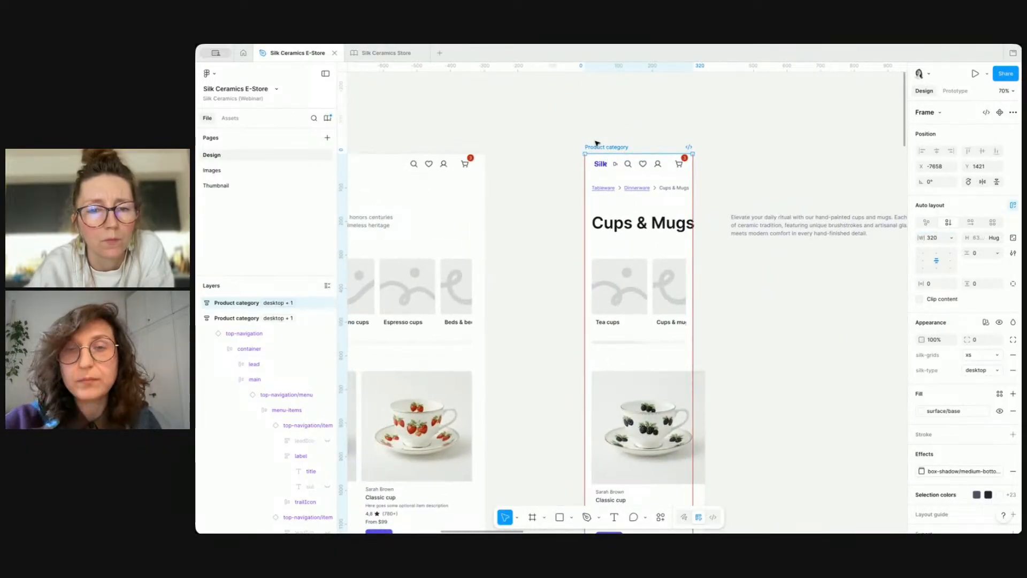
{"action": "left_click", "coordinate": [617, 166]}
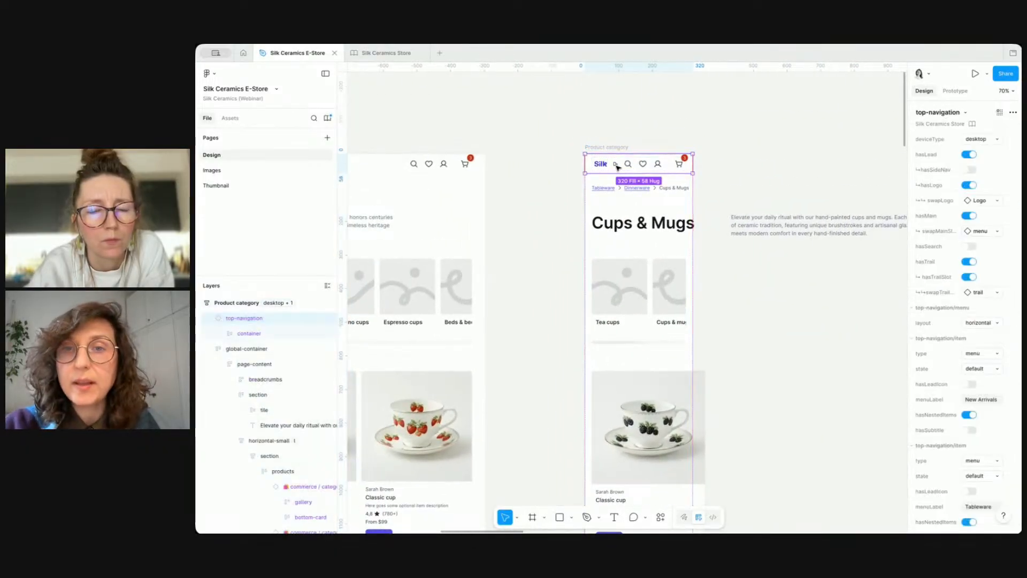
{"action": "left_click", "coordinate": [970, 139]}
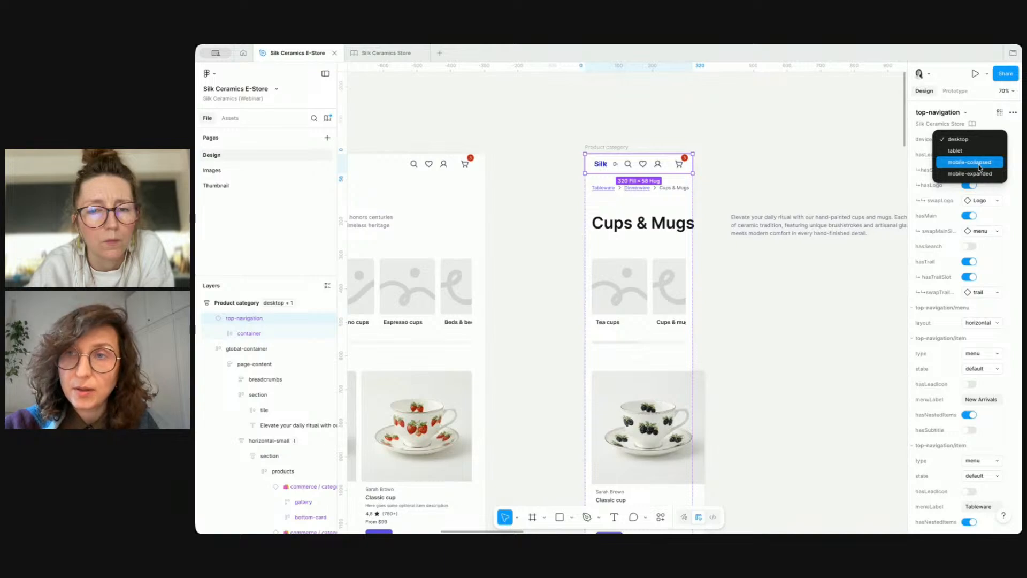
{"action": "left_click", "coordinate": [981, 162]}
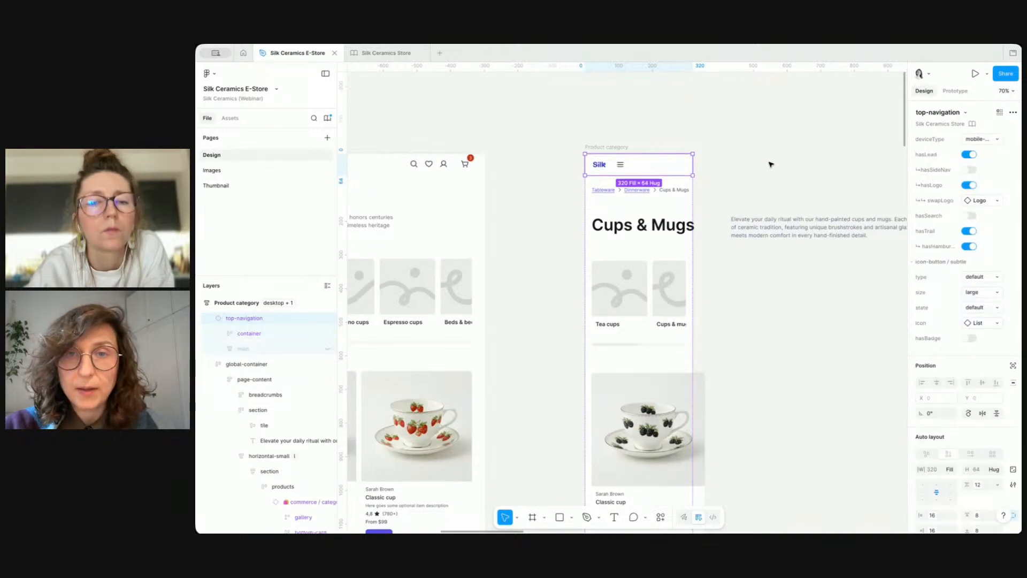
Step: Switch the product cards in the products grid to the default-xs type
{"action": "scroll", "coordinate": [768, 162], "scroll_direction": "down", "scroll_amount": 2}
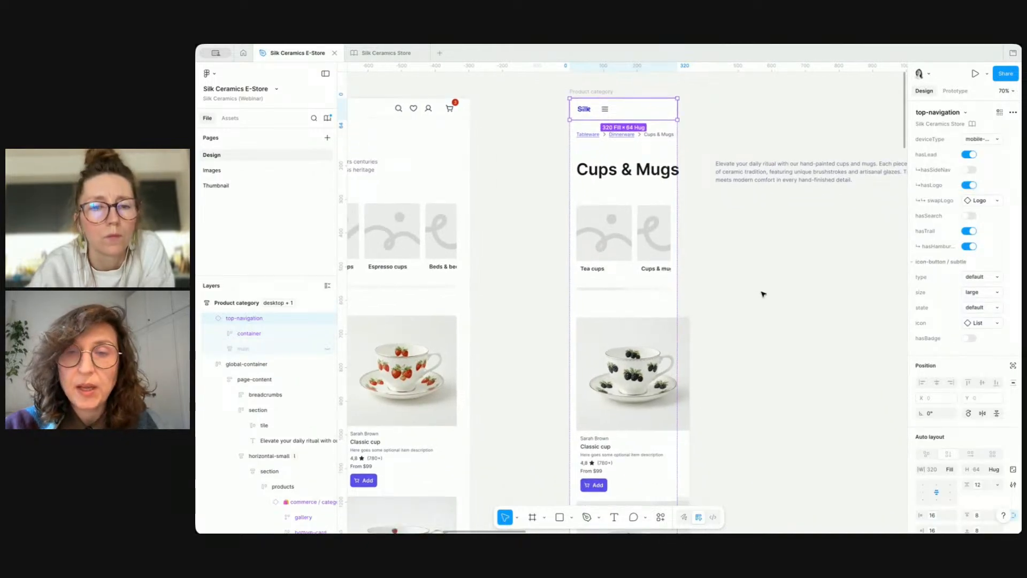
{"action": "scroll", "coordinate": [763, 291], "scroll_direction": "down", "scroll_amount": 3}
{"action": "scroll", "coordinate": [763, 291], "scroll_direction": "left", "scroll_amount": 1}
{"action": "double_click", "coordinate": [665, 285]}
{"action": "double_click", "coordinate": [665, 285]}
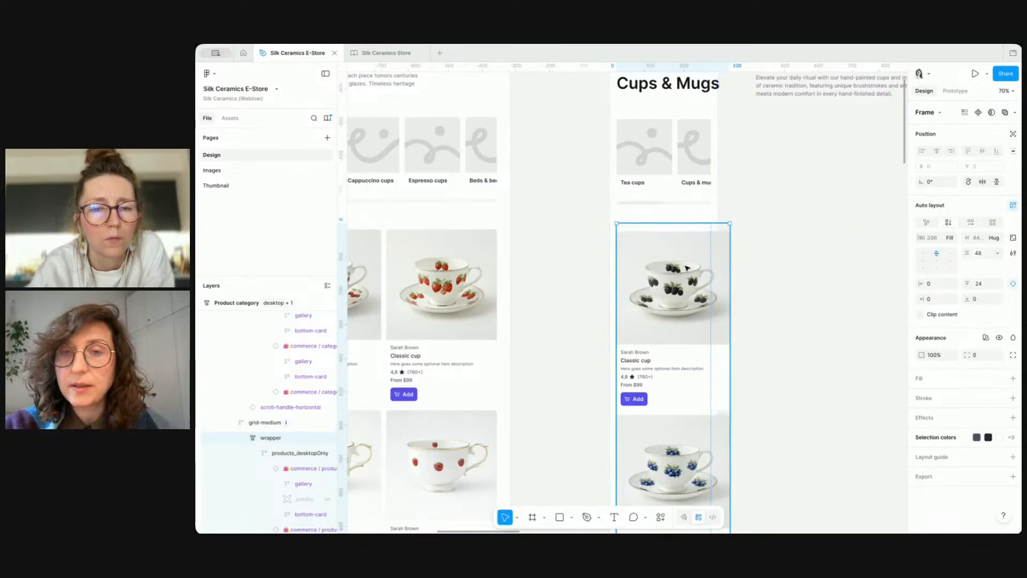
{"action": "left_click", "coordinate": [950, 239]}
{"action": "left_click", "coordinate": [950, 239]}
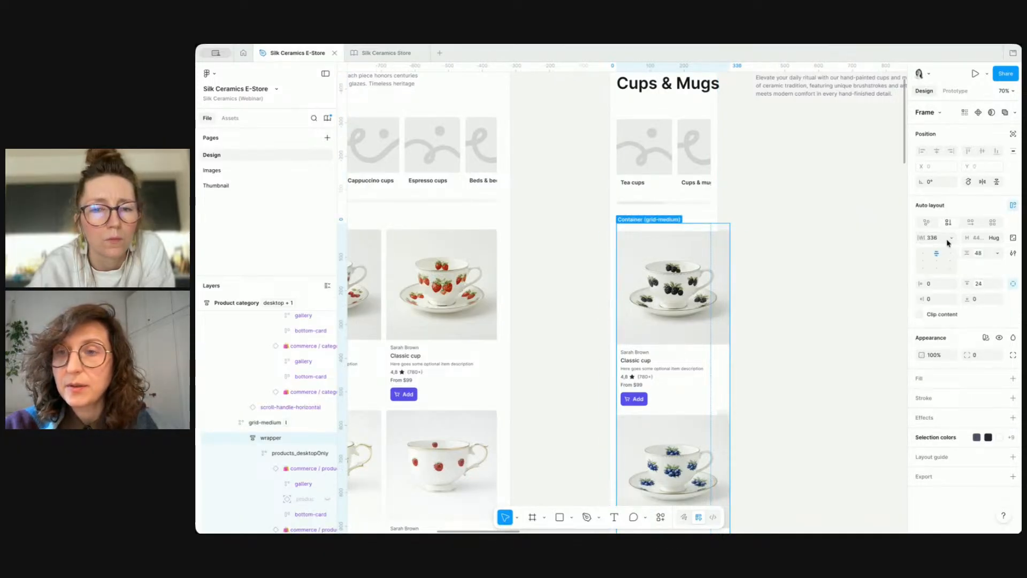
{"action": "double_click", "coordinate": [683, 281]}
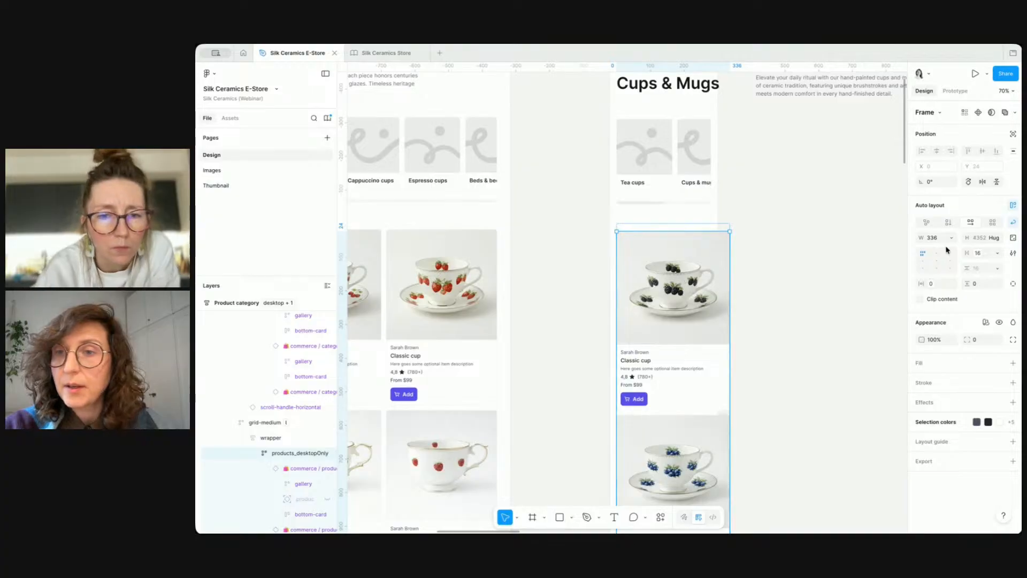
{"action": "key", "text": "Return"}
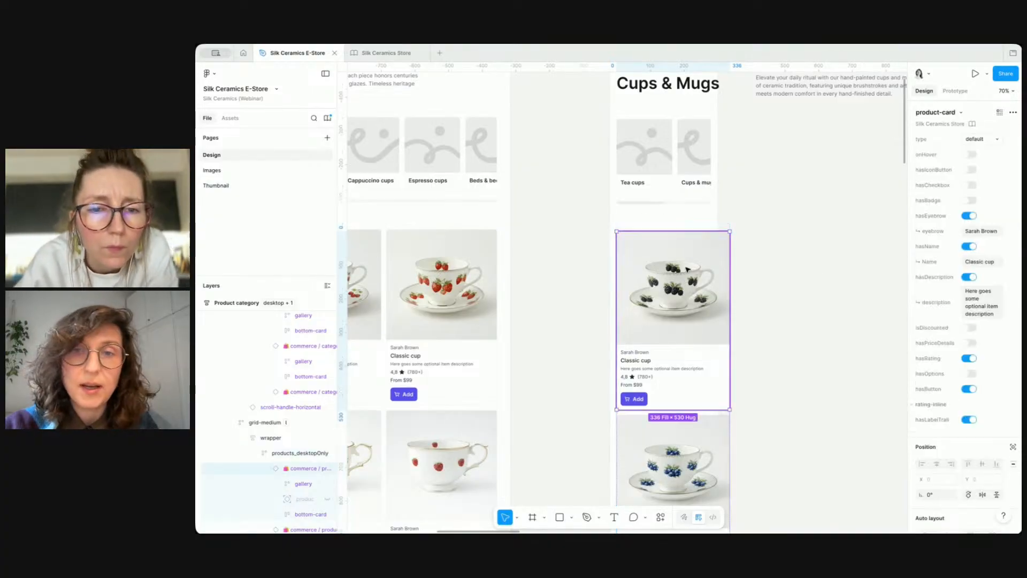
{"action": "left_click", "coordinate": [986, 139]}
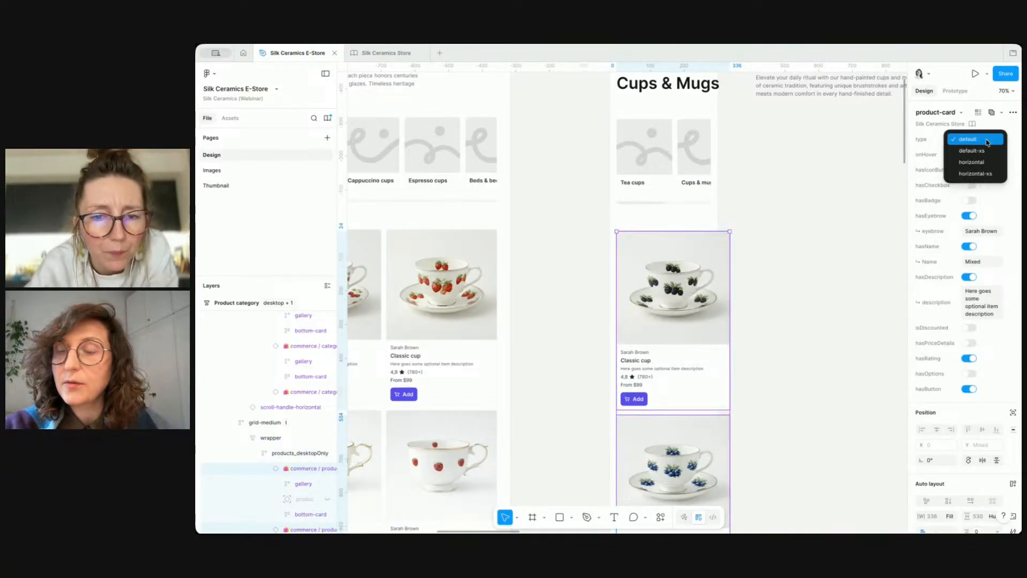
{"action": "left_click", "coordinate": [974, 150]}
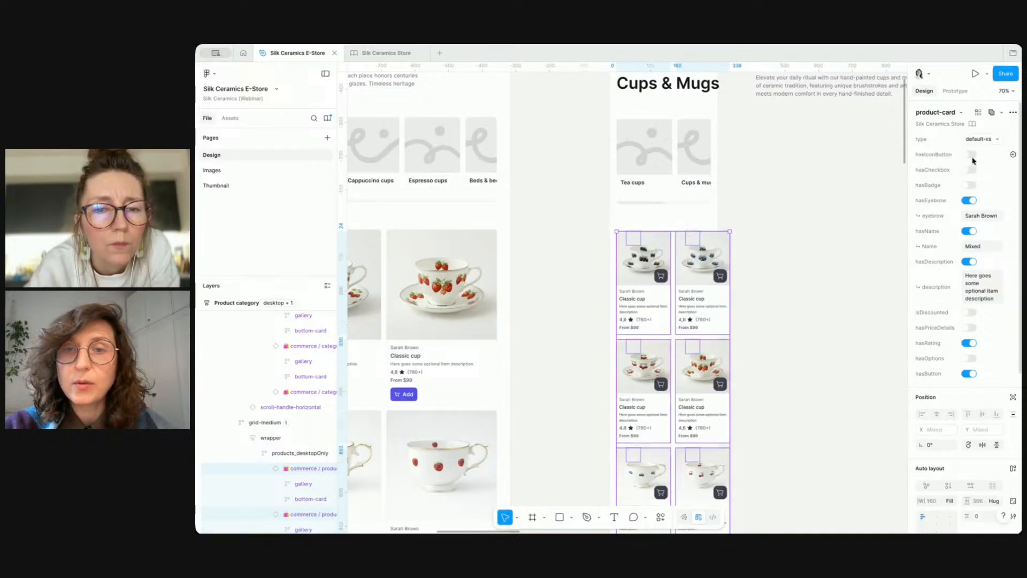
Step: Inspect the width settings of the grid-medium, wrapper and products layers
{"action": "left_click", "coordinate": [683, 270]}
{"action": "left_click", "coordinate": [680, 271]}
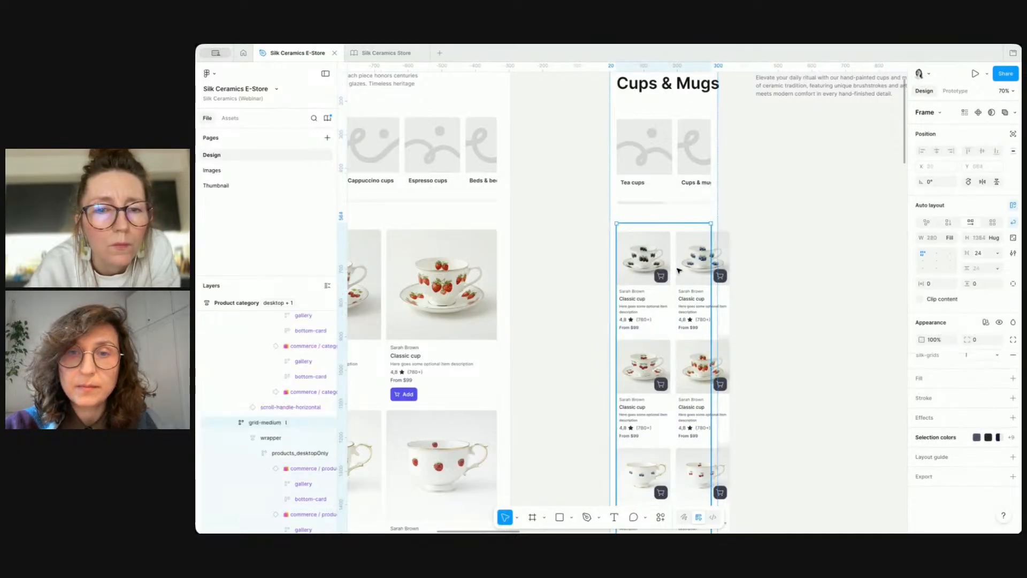
{"action": "left_click", "coordinate": [284, 459]}
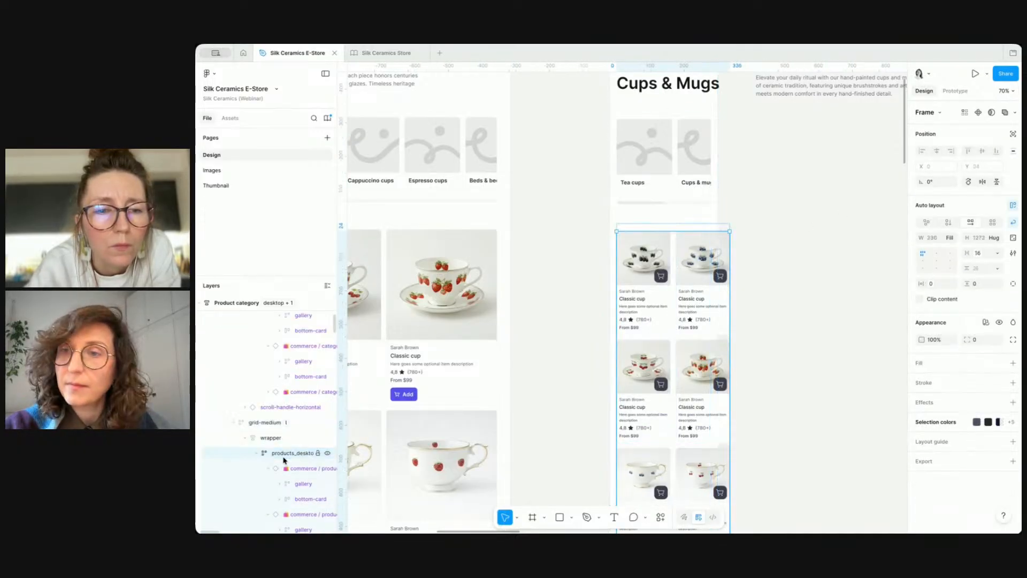
{"action": "left_click", "coordinate": [272, 438]}
{"action": "left_click", "coordinate": [282, 452]}
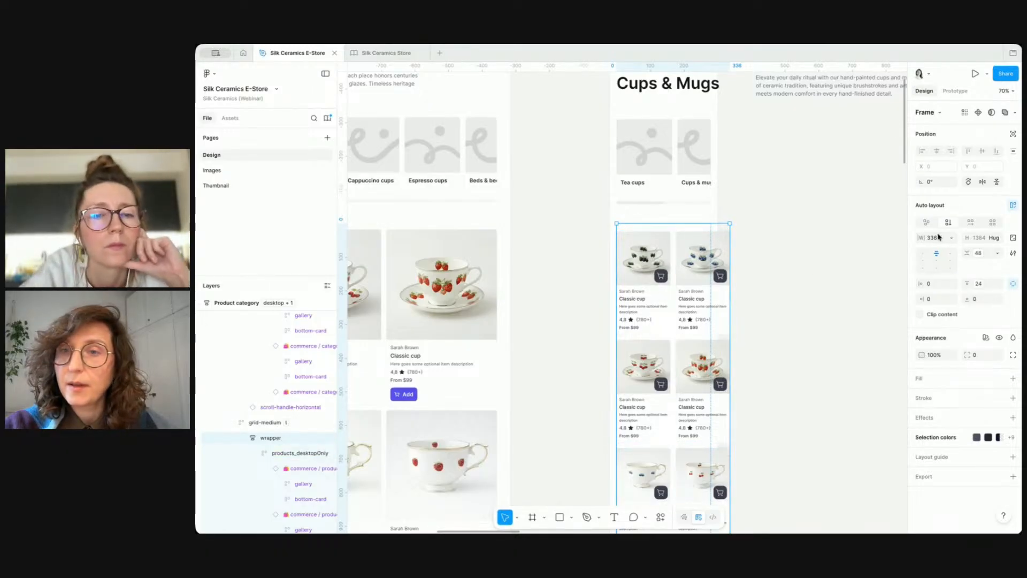
{"action": "left_click", "coordinate": [953, 239]}
{"action": "left_click", "coordinate": [955, 241]}
{"action": "left_click", "coordinate": [955, 241]}
{"action": "left_click", "coordinate": [956, 241]}
{"action": "left_click", "coordinate": [300, 453]}
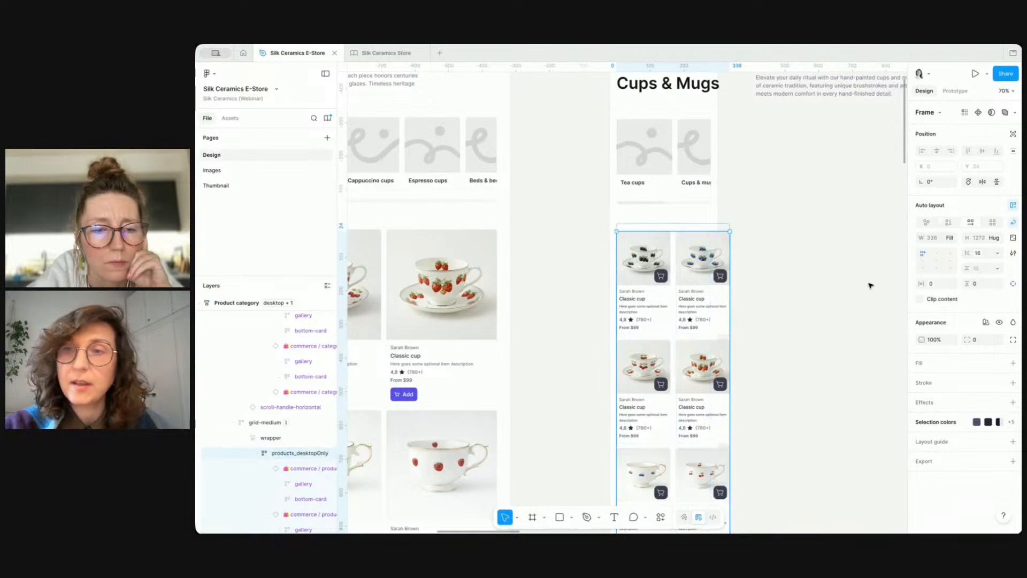
{"action": "left_click", "coordinate": [951, 239]}
{"action": "left_click", "coordinate": [951, 239]}
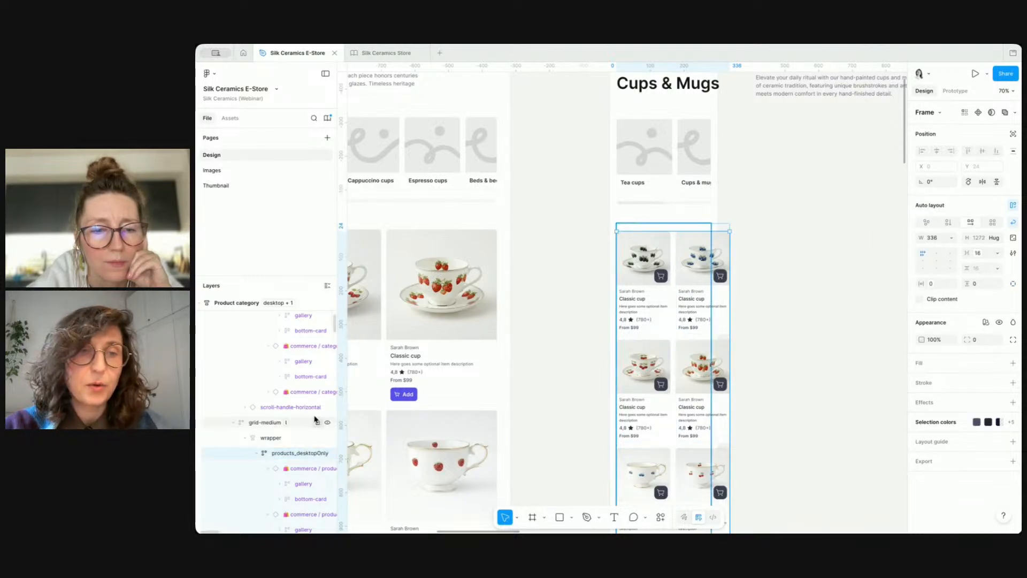
Step: Set the grid-medium container's silk-grids mode to xs
{"action": "left_click", "coordinate": [270, 425]}
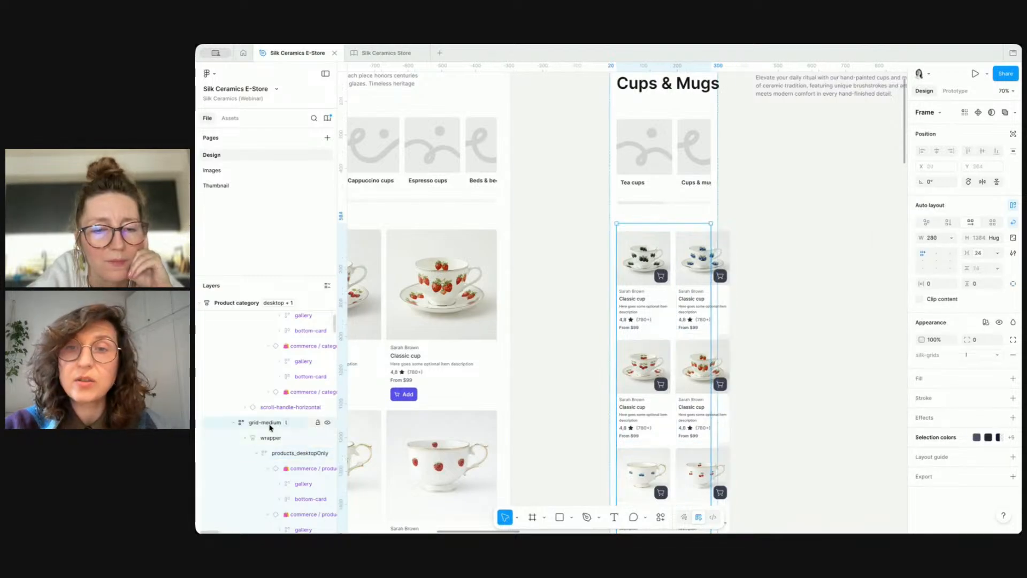
{"action": "left_click", "coordinate": [982, 355]}
{"action": "left_click", "coordinate": [983, 389]}
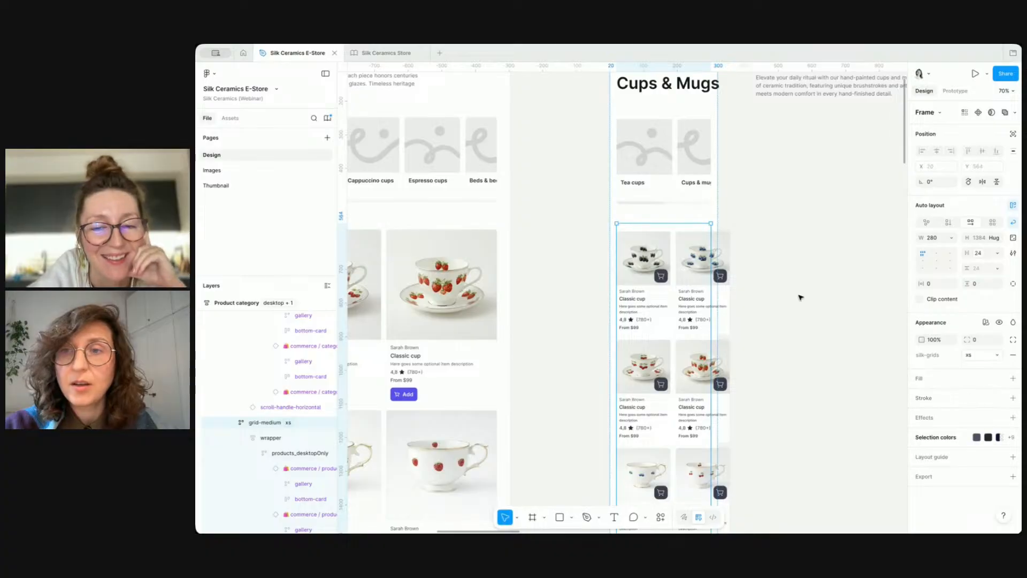
Step: Try removing the min and max width from a single product card
{"action": "left_click", "coordinate": [662, 273]}
{"action": "left_click", "coordinate": [662, 272]}
{"action": "left_click", "coordinate": [662, 273]}
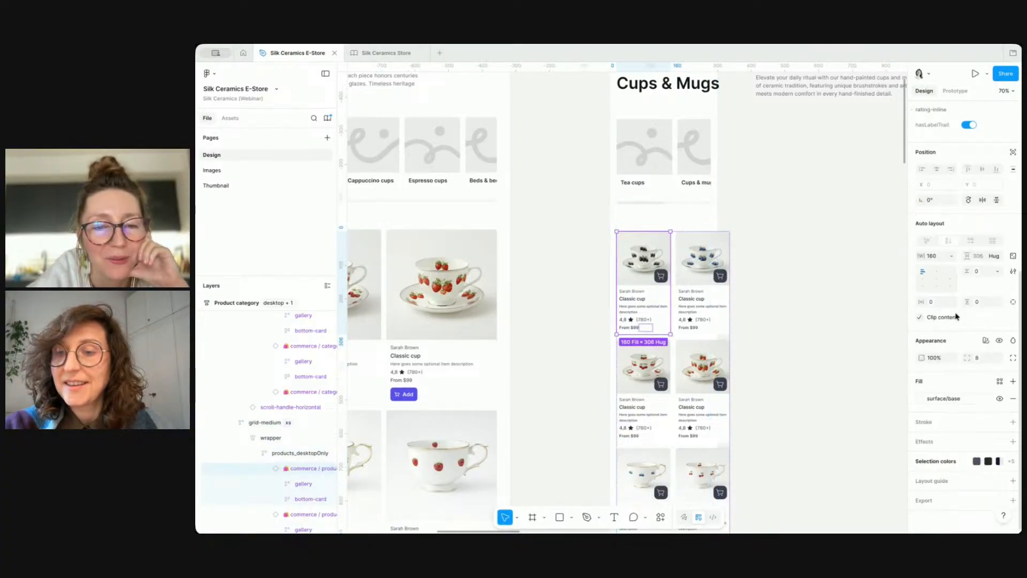
{"action": "left_click", "coordinate": [952, 257]}
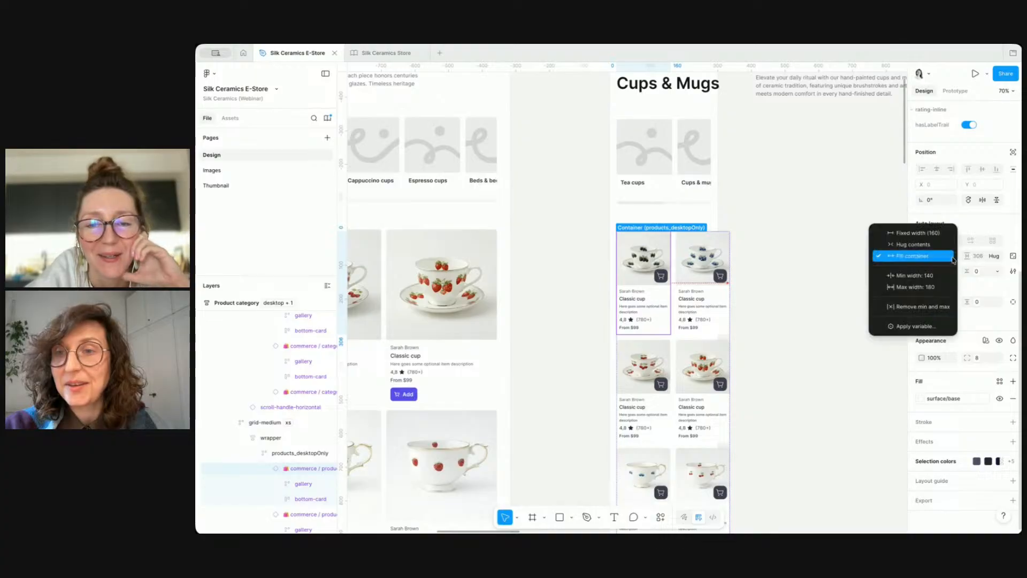
{"action": "left_click", "coordinate": [942, 306]}
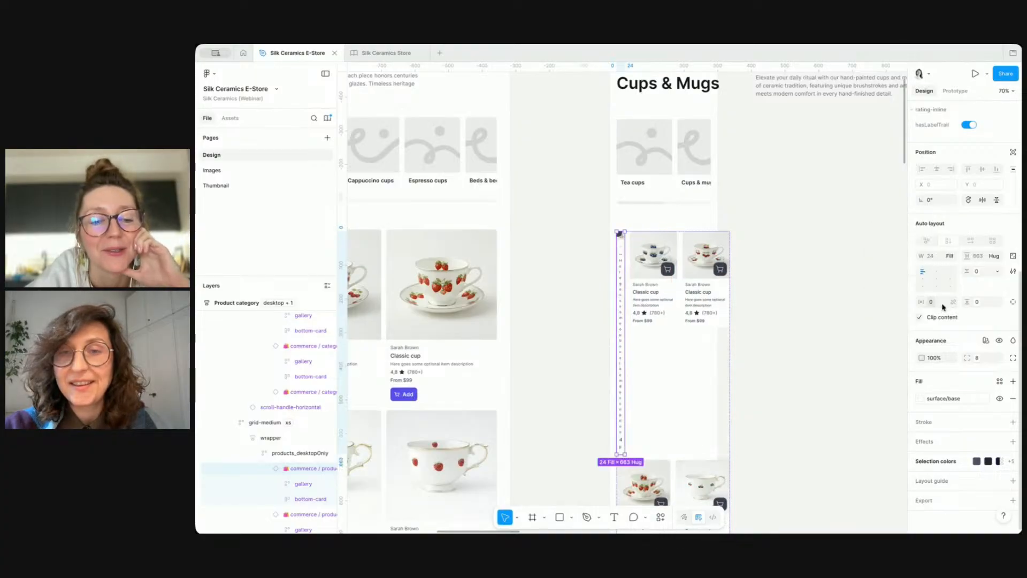
Step: Remove the minimum width from the products wrapper container
{"action": "left_click", "coordinate": [705, 278], "text": "shift"}
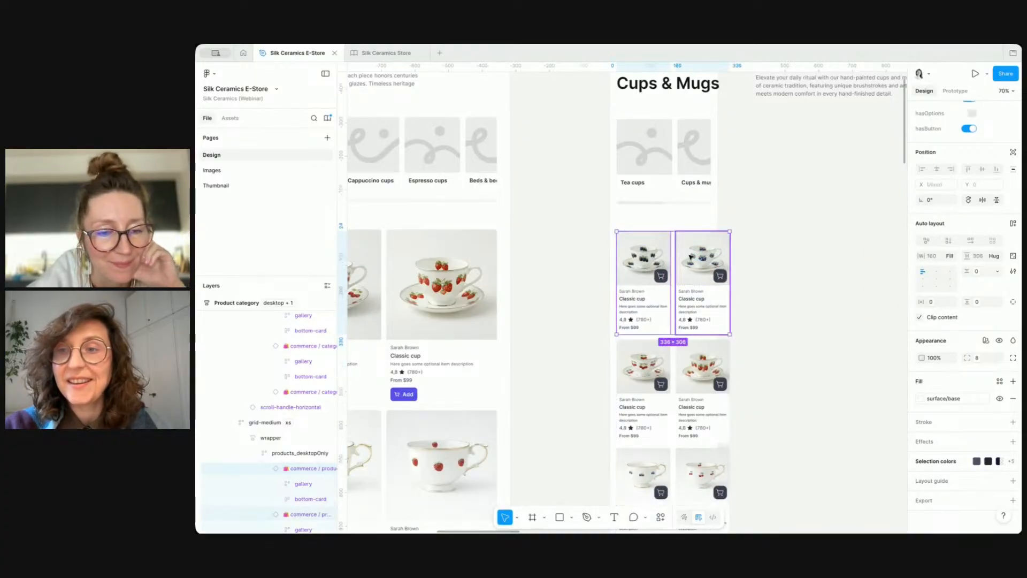
{"action": "left_click", "coordinate": [614, 260]}
{"action": "double_click", "coordinate": [647, 257]}
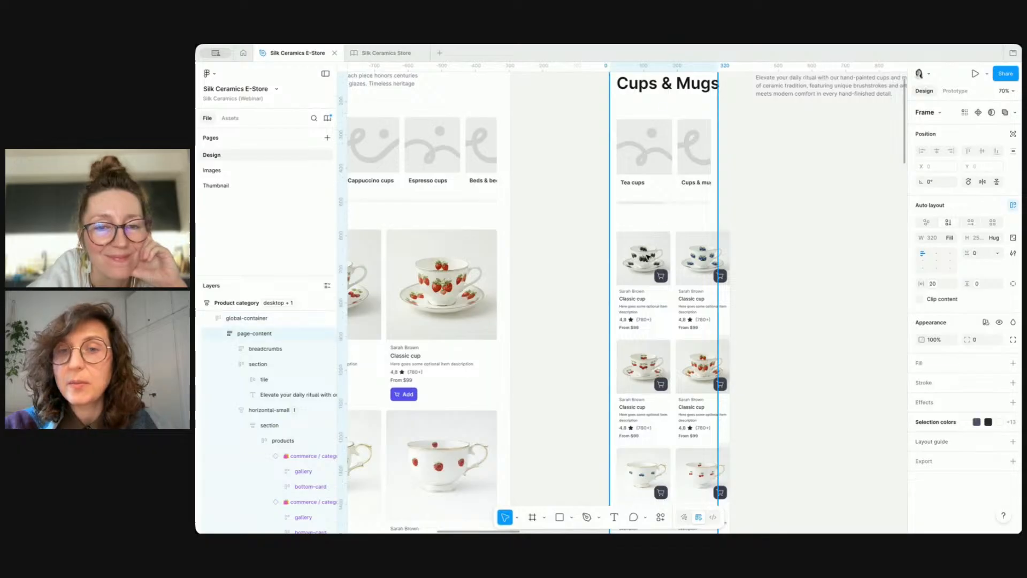
{"action": "double_click", "coordinate": [647, 257]}
{"action": "left_click", "coordinate": [950, 237]}
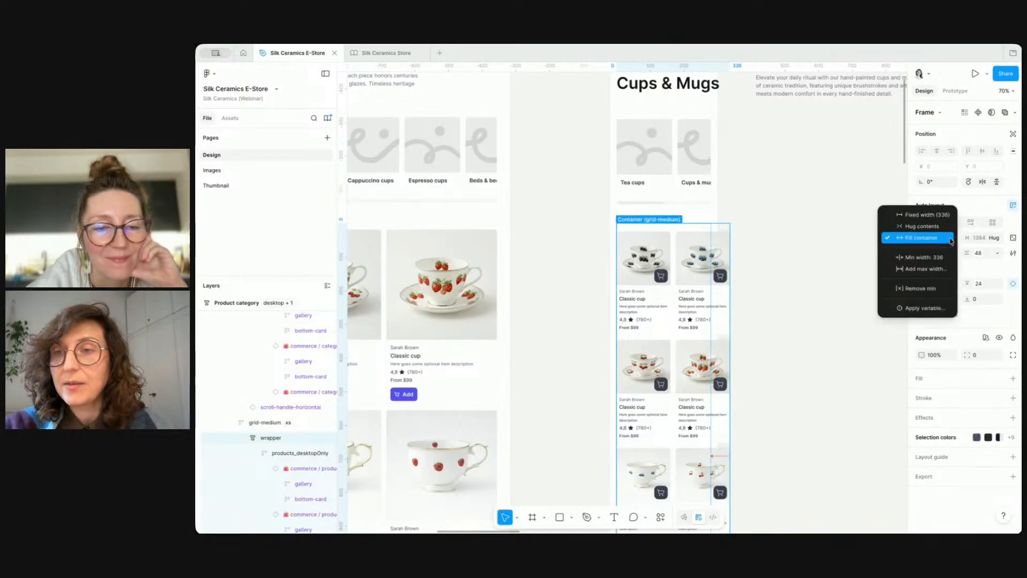
{"action": "left_click", "coordinate": [935, 289]}
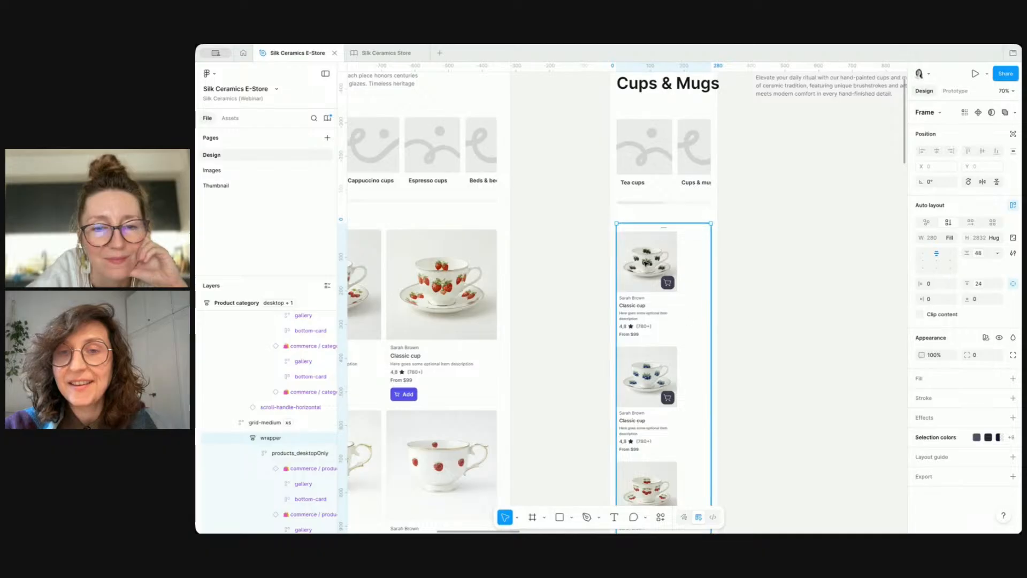
{"action": "key", "text": "Return"}
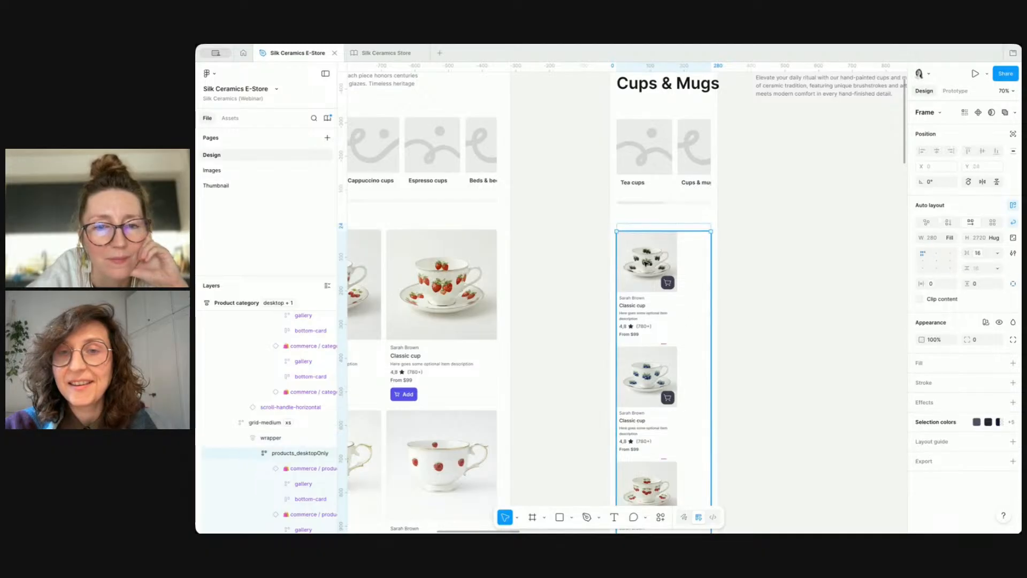
Step: Remove the min and max width from the product cards, then undo the change
{"action": "scroll", "coordinate": [958, 375], "scroll_direction": "down", "scroll_amount": 2}
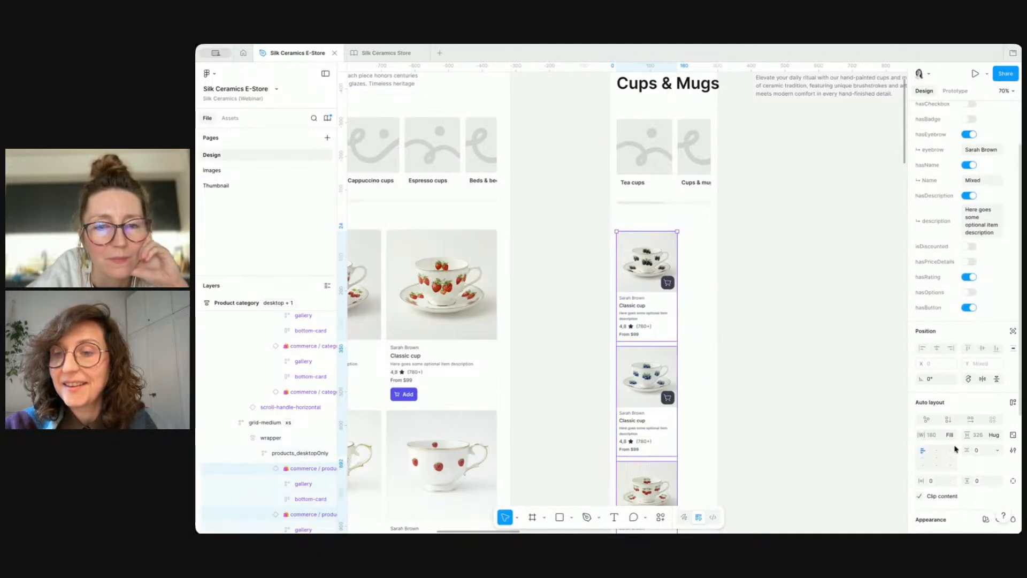
{"action": "left_click", "coordinate": [950, 435]}
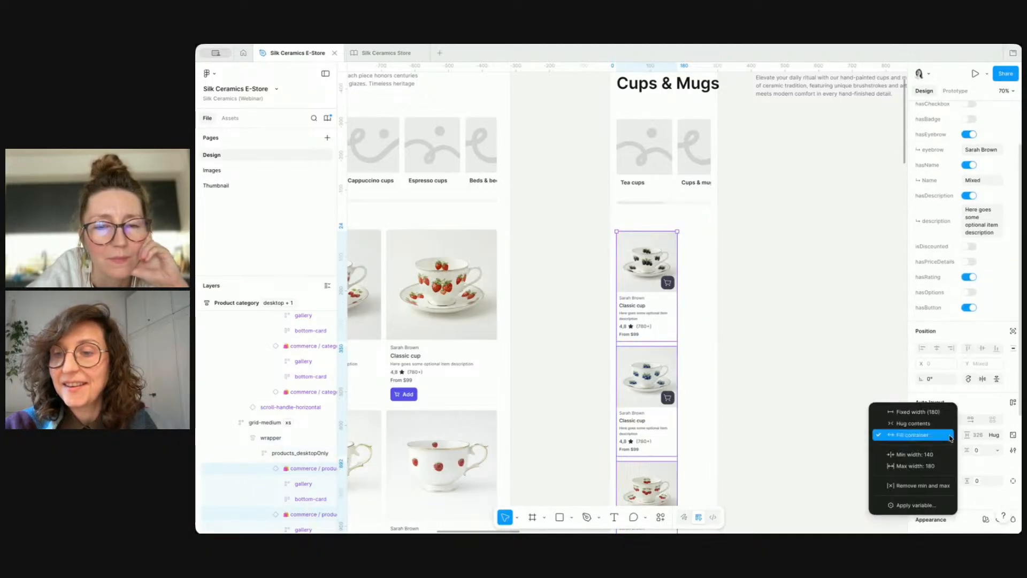
{"action": "left_click", "coordinate": [937, 486]}
{"action": "key", "text": "ctrl+z"}
Step: Zoom out to review the small-breakpoint page beside the desktop version
{"action": "key", "text": "shift+Return"}
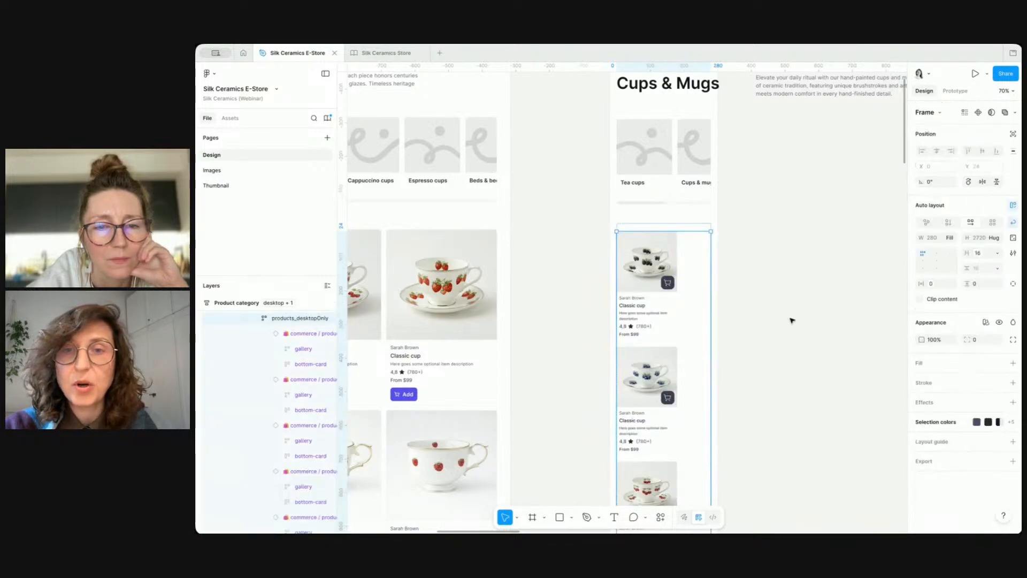
{"action": "scroll", "coordinate": [790, 319], "scroll_direction": "down", "scroll_amount": 5}
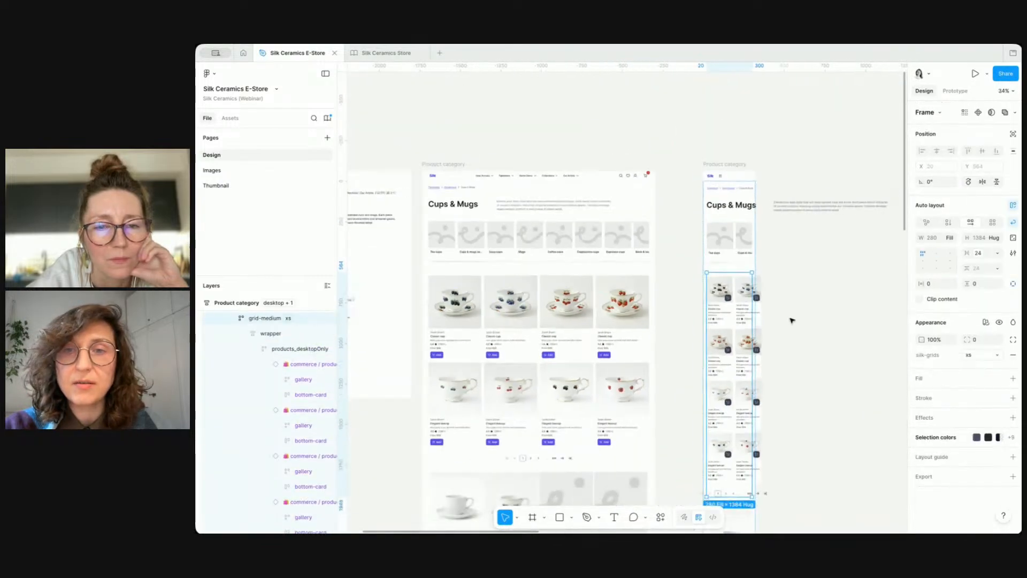
{"action": "left_click", "coordinate": [722, 166]}
{"action": "key", "text": "Escape"}
{"action": "scroll", "coordinate": [722, 165], "scroll_direction": "down", "scroll_amount": 5}
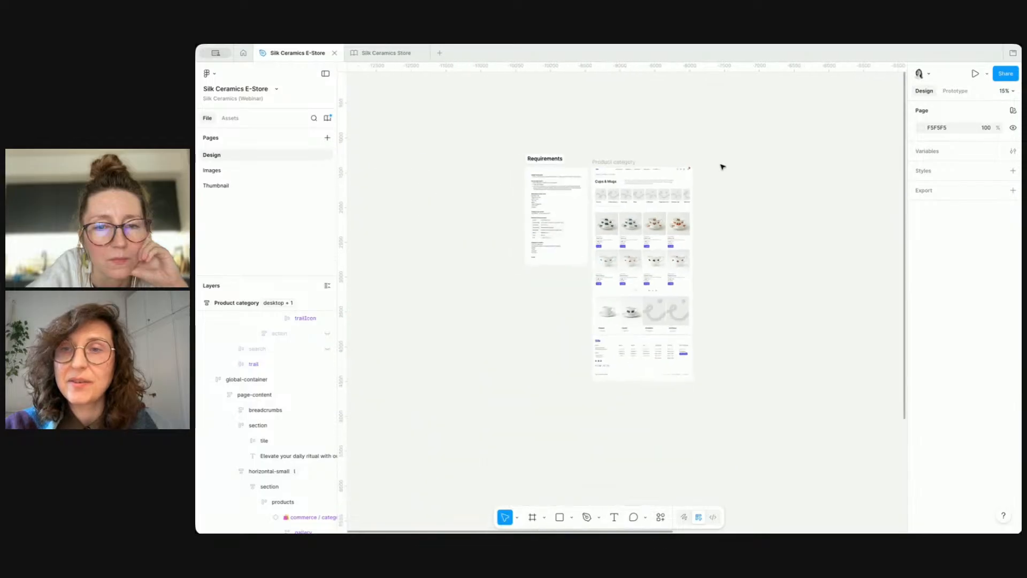
Step: Inspect the product grid inside the small-breakpoint page frame
{"action": "scroll", "coordinate": [722, 167], "scroll_direction": "up", "scroll_amount": 6}
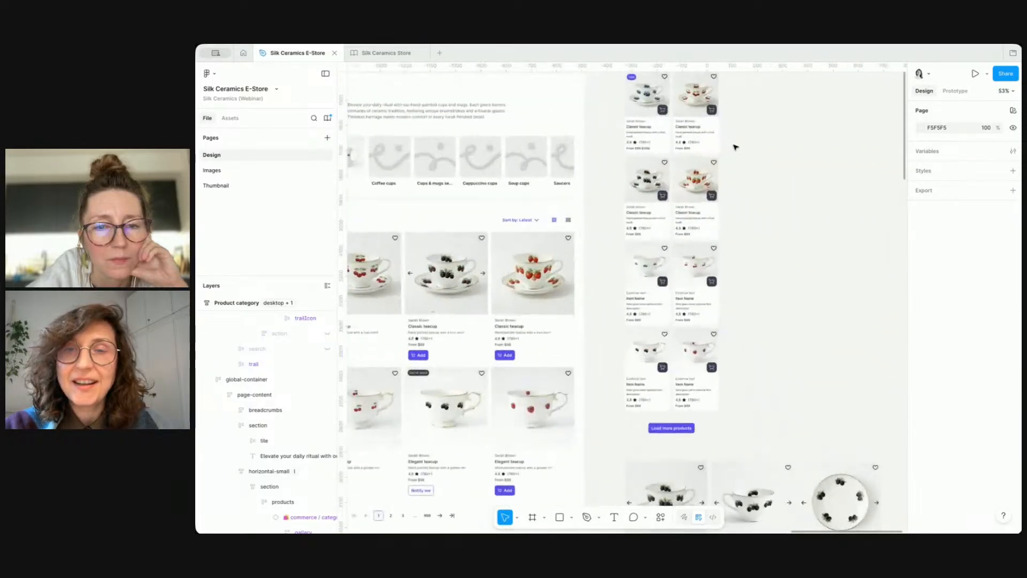
{"action": "left_click", "coordinate": [658, 150]}
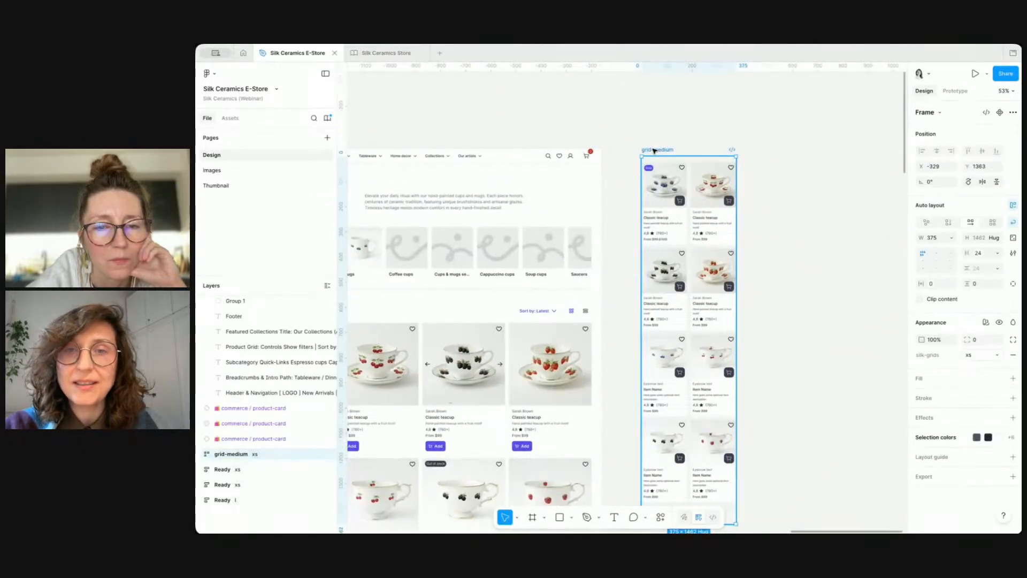
{"action": "scroll", "coordinate": [688, 191], "scroll_direction": "up", "scroll_amount": 4}
{"action": "scroll", "coordinate": [687, 191], "scroll_direction": "down", "scroll_amount": 5}
{"action": "scroll", "coordinate": [687, 192], "scroll_direction": "left", "scroll_amount": 3}
{"action": "scroll", "coordinate": [687, 192], "scroll_direction": "down", "scroll_amount": 1}
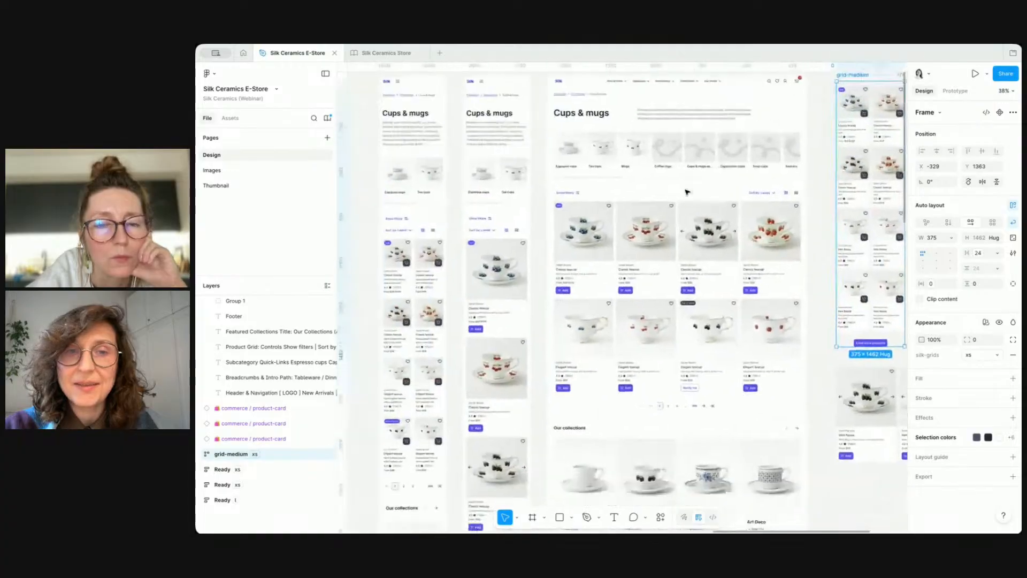
{"action": "scroll", "coordinate": [688, 191], "scroll_direction": "down", "scroll_amount": 1}
{"action": "scroll", "coordinate": [687, 191], "scroll_direction": "left", "scroll_amount": 1}
Step: Paste a copy of the desktop product grid onto the canvas and set its width to 375
{"action": "left_click", "coordinate": [655, 247]}
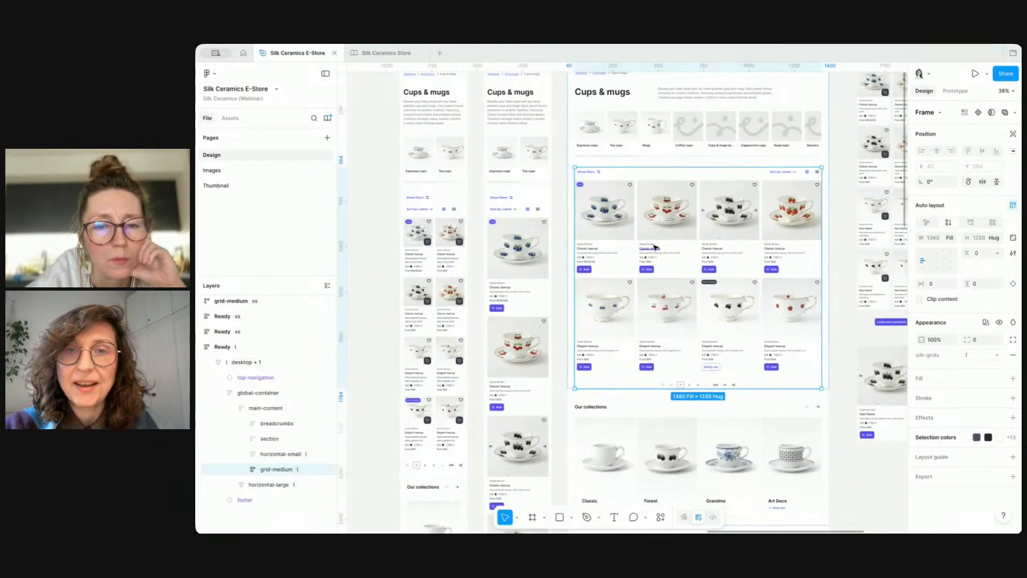
{"action": "scroll", "coordinate": [655, 247], "scroll_direction": "right", "scroll_amount": 10}
{"action": "left_click", "coordinate": [820, 160]}
{"action": "scroll", "coordinate": [820, 159], "scroll_direction": "right", "scroll_amount": 1}
{"action": "key", "text": "super+v"}
{"action": "left_click", "coordinate": [933, 240]}
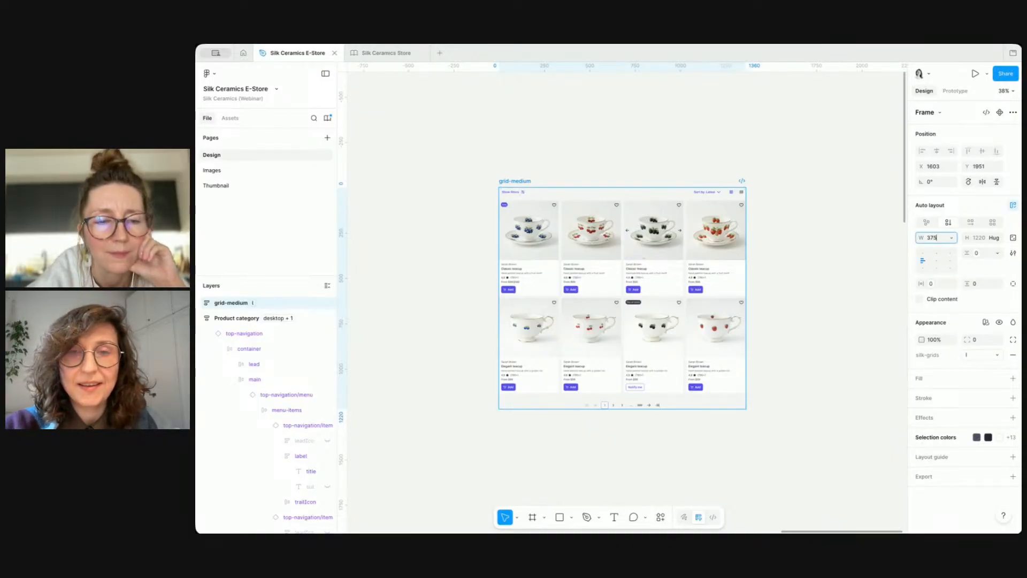
{"action": "key", "text": "Return"}
Step: Delete the pasted 375-wide product grid copy
{"action": "scroll", "coordinate": [578, 252], "scroll_direction": "down", "scroll_amount": 2}
{"action": "scroll", "coordinate": [578, 252], "scroll_direction": "left", "scroll_amount": 2}
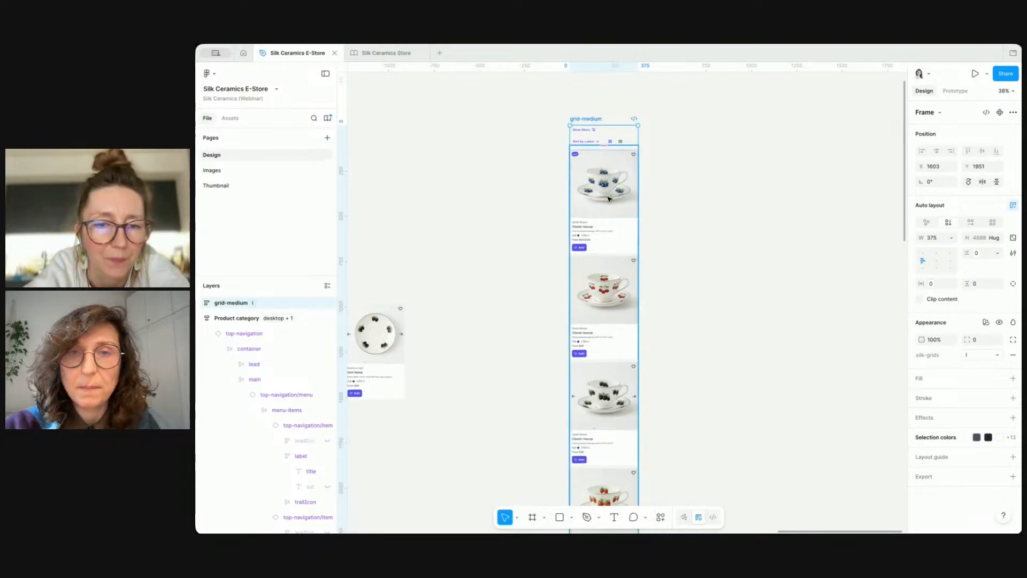
{"action": "scroll", "coordinate": [543, 154], "scroll_direction": "down", "scroll_amount": 3}
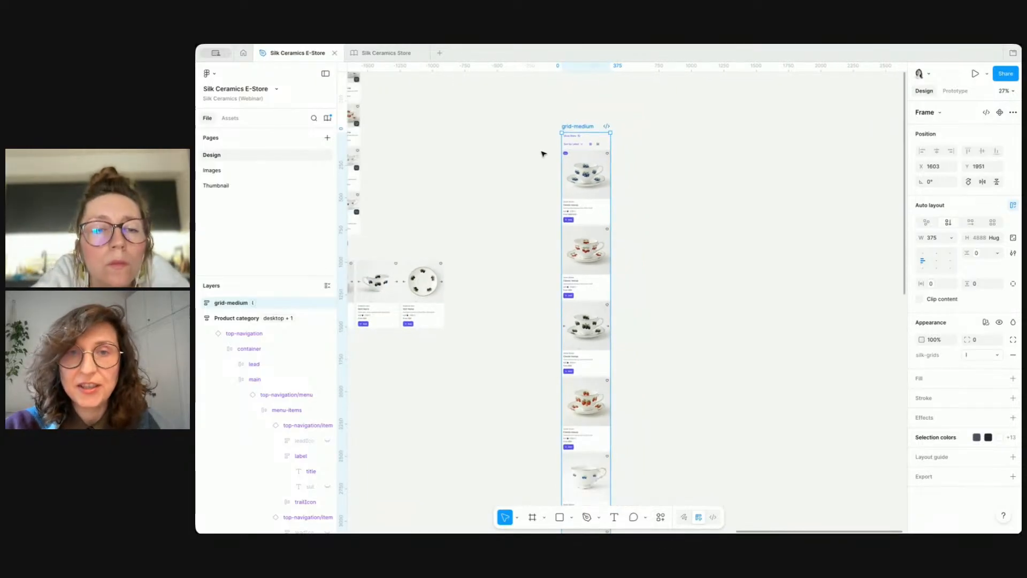
{"action": "key", "text": "Delete"}
Step: Review the product grid within the desktop Product category page
{"action": "scroll", "coordinate": [586, 130], "scroll_direction": "down", "scroll_amount": 4}
{"action": "scroll", "coordinate": [586, 129], "scroll_direction": "left", "scroll_amount": 15}
{"action": "left_click", "coordinate": [578, 187]}
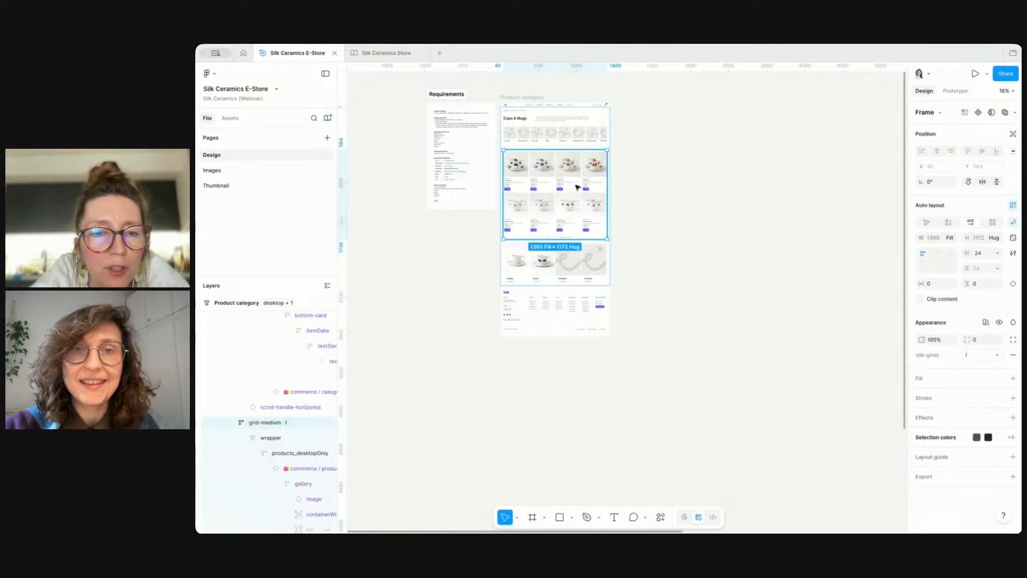
{"action": "scroll", "coordinate": [570, 185], "scroll_direction": "up", "scroll_amount": 3}
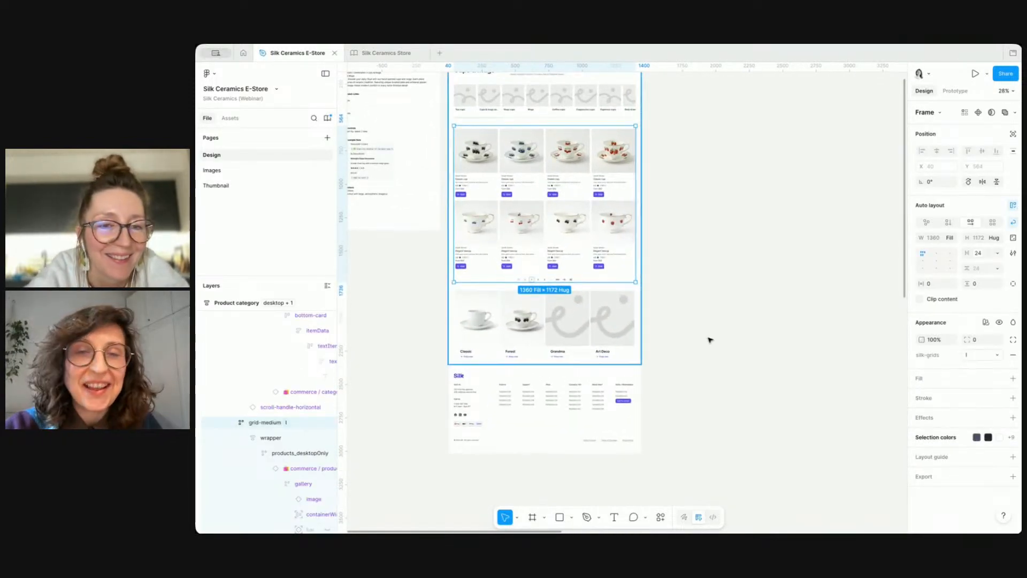
{"action": "left_click", "coordinate": [756, 346]}
{"action": "scroll", "coordinate": [755, 346], "scroll_direction": "up", "scroll_amount": 2}
{"action": "scroll", "coordinate": [754, 347], "scroll_direction": "left", "scroll_amount": 2}
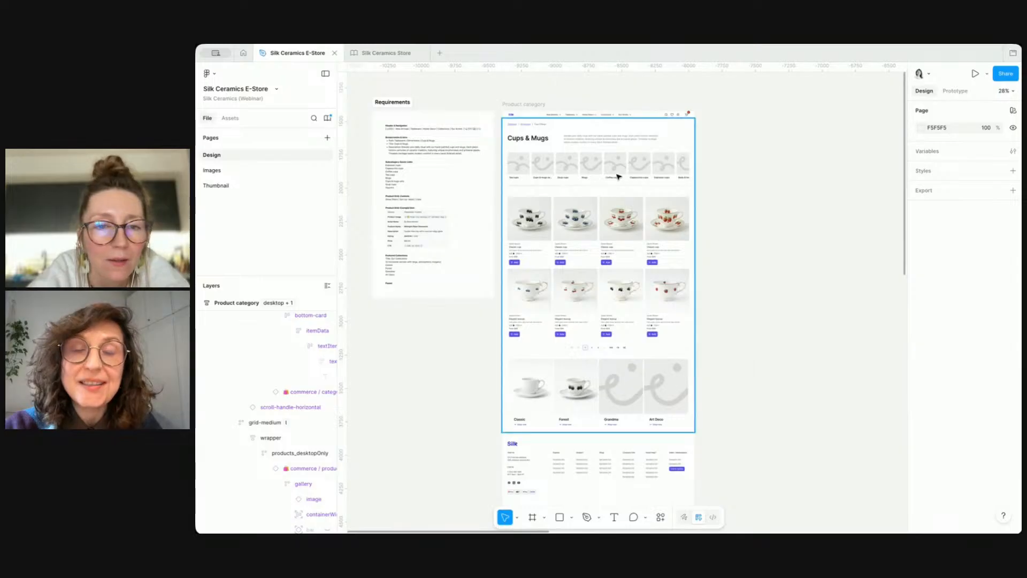
{"action": "scroll", "coordinate": [570, 142], "scroll_direction": "up", "scroll_amount": 3}
{"action": "scroll", "coordinate": [571, 142], "scroll_direction": "left", "scroll_amount": 2}
{"action": "scroll", "coordinate": [571, 142], "scroll_direction": "down", "scroll_amount": 1}
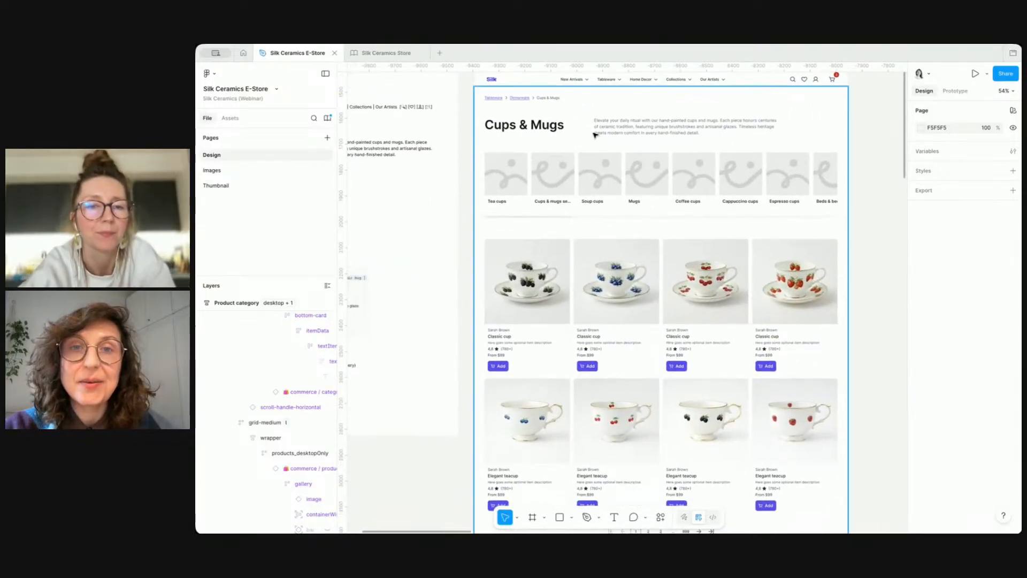
Step: Inspect the title and description elements in the desktop page's header section
{"action": "left_click", "coordinate": [541, 128]}
{"action": "double_click", "coordinate": [541, 128]}
{"action": "double_click", "coordinate": [541, 127]}
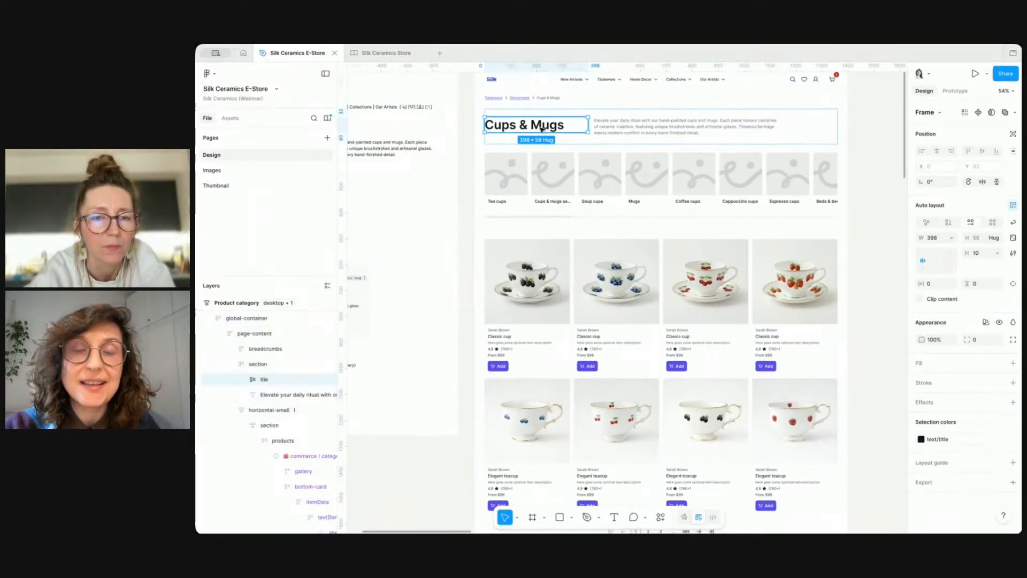
{"action": "left_click", "coordinate": [665, 124], "text": "shift"}
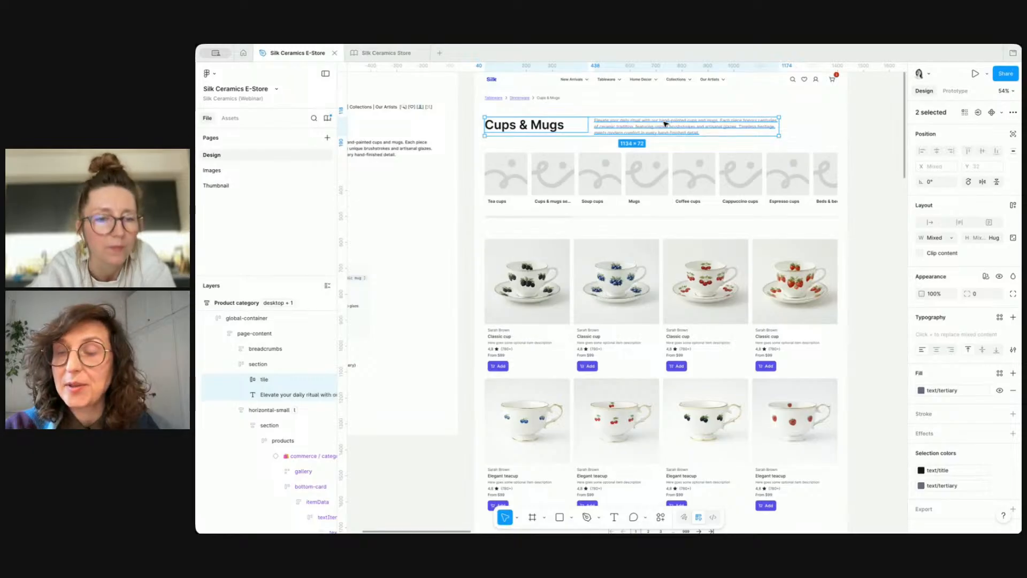
{"action": "left_click", "coordinate": [690, 127]}
{"action": "scroll", "coordinate": [687, 127], "scroll_direction": "down", "scroll_amount": 3}
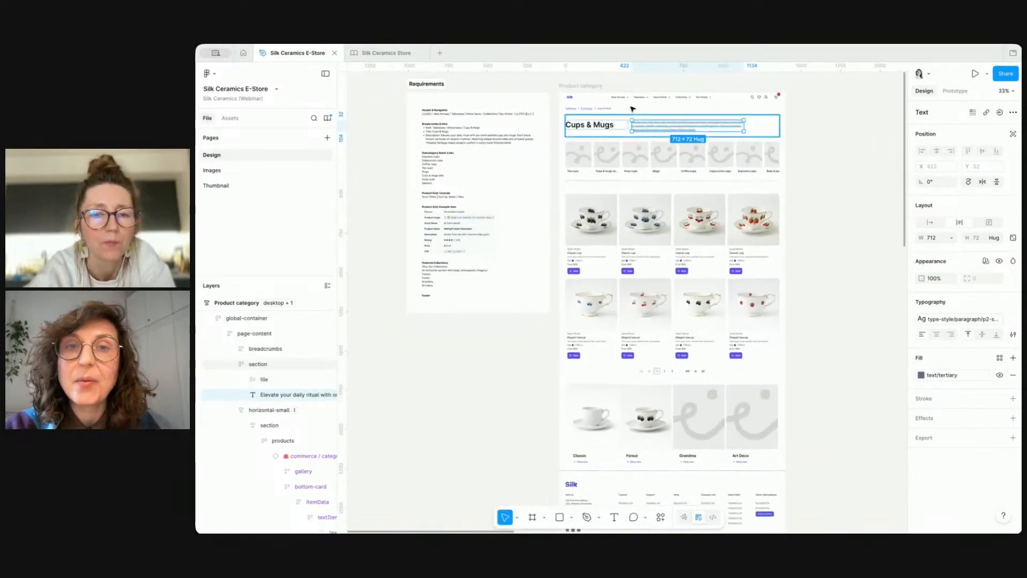
{"action": "left_click", "coordinate": [593, 87]}
{"action": "scroll", "coordinate": [708, 146], "scroll_direction": "down", "scroll_amount": 5}
{"action": "scroll", "coordinate": [708, 148], "scroll_direction": "right", "scroll_amount": 10}
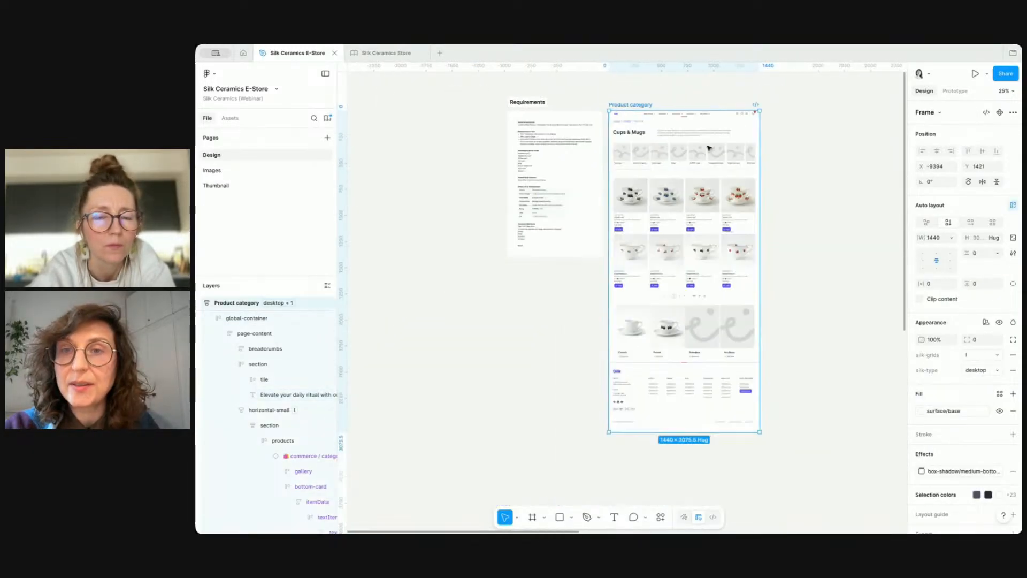
{"action": "scroll", "coordinate": [619, 182], "scroll_direction": "up", "scroll_amount": 5}
{"action": "scroll", "coordinate": [619, 181], "scroll_direction": "up", "scroll_amount": 3}
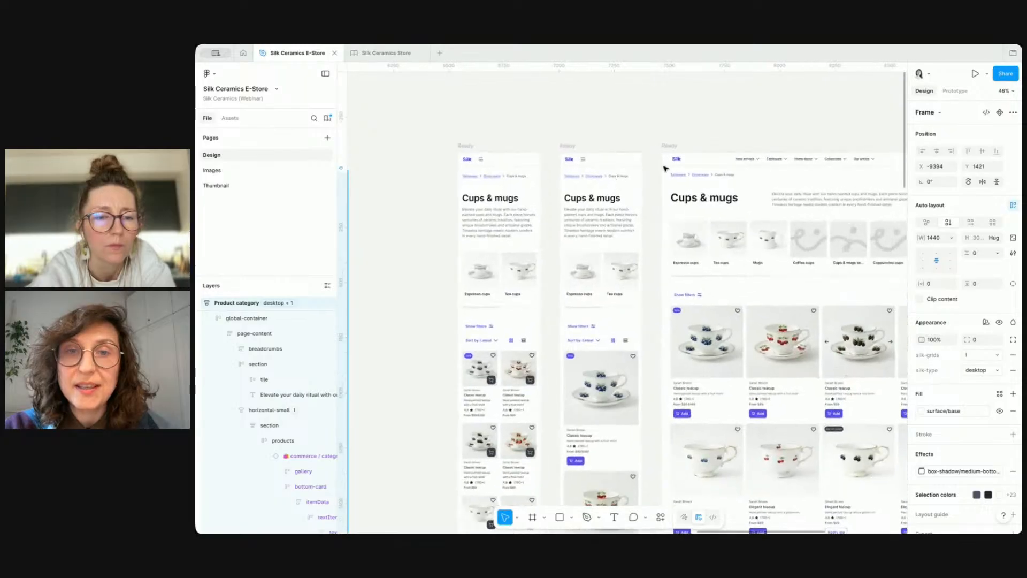
Step: Compare the Cups & mugs headings across the mobile, small and desktop Ready frames
{"action": "left_click", "coordinate": [673, 149]}
{"action": "left_click", "coordinate": [612, 199]}
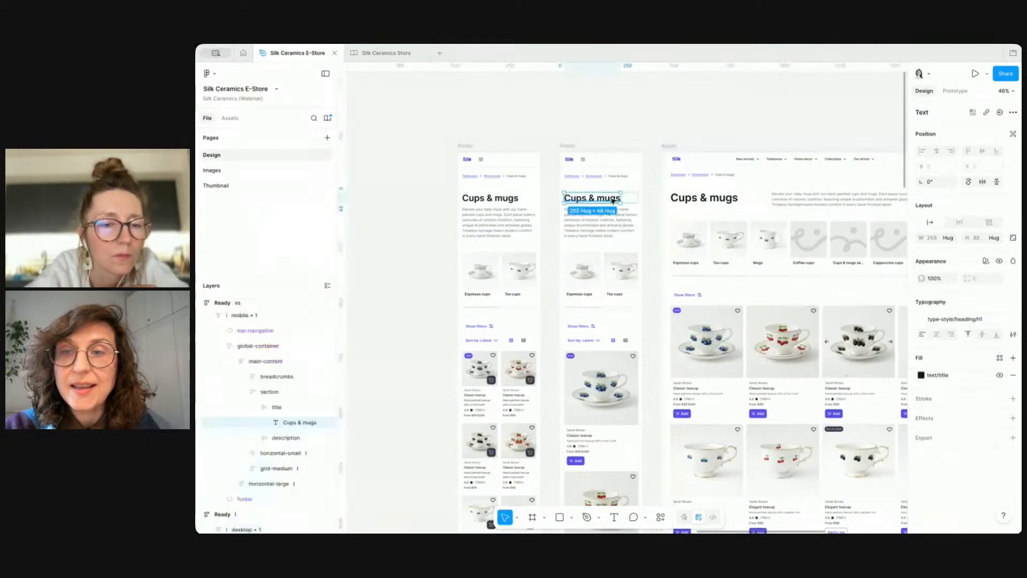
{"action": "left_click", "coordinate": [697, 199]}
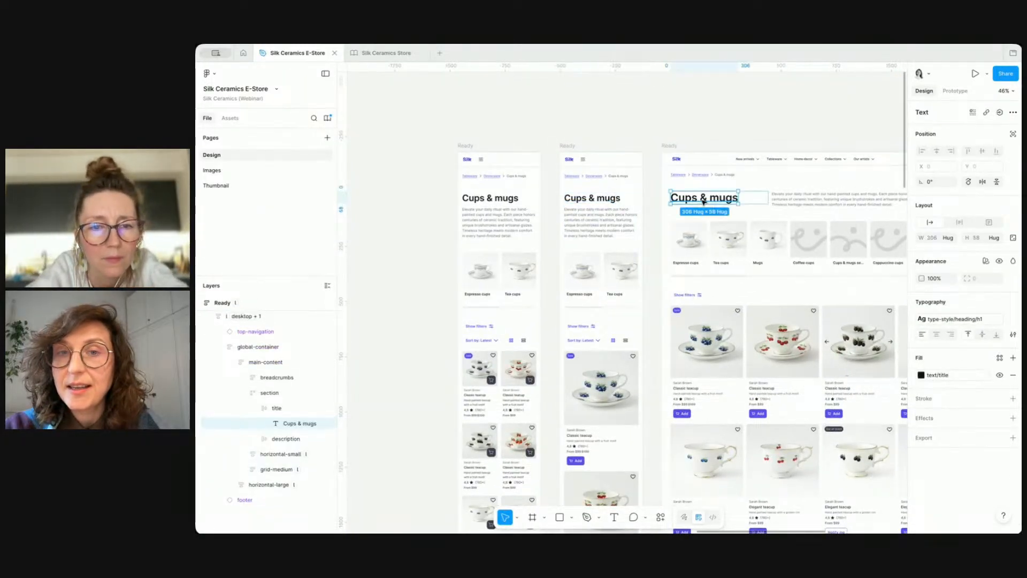
{"action": "scroll", "coordinate": [699, 200], "scroll_direction": "up", "scroll_amount": 5}
{"action": "left_click", "coordinate": [521, 201]}
{"action": "left_click", "coordinate": [662, 196]}
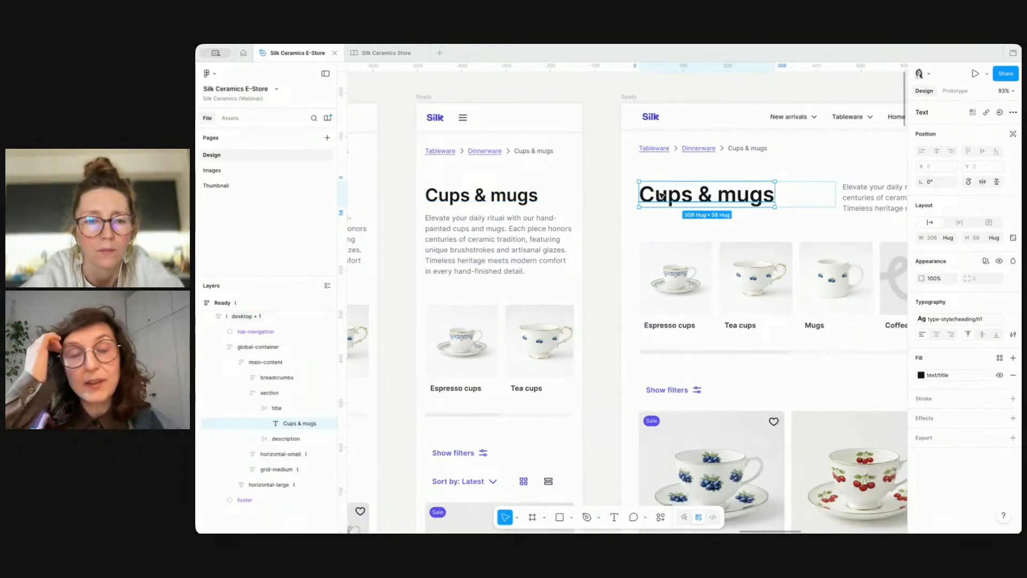
{"action": "left_click", "coordinate": [501, 200]}
{"action": "left_click", "coordinate": [601, 230]}
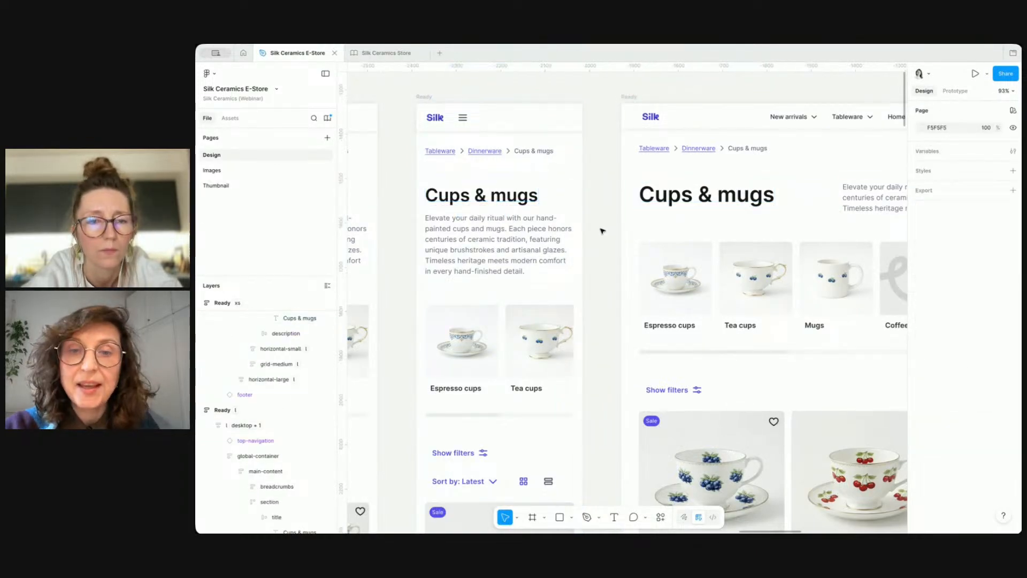
Step: Inspect the subcategory quick-links row in the small-breakpoint frame
{"action": "scroll", "coordinate": [602, 231], "scroll_direction": "down", "scroll_amount": 5}
{"action": "scroll", "coordinate": [602, 231], "scroll_direction": "down", "scroll_amount": 1}
{"action": "scroll", "coordinate": [602, 230], "scroll_direction": "down", "scroll_amount": 3}
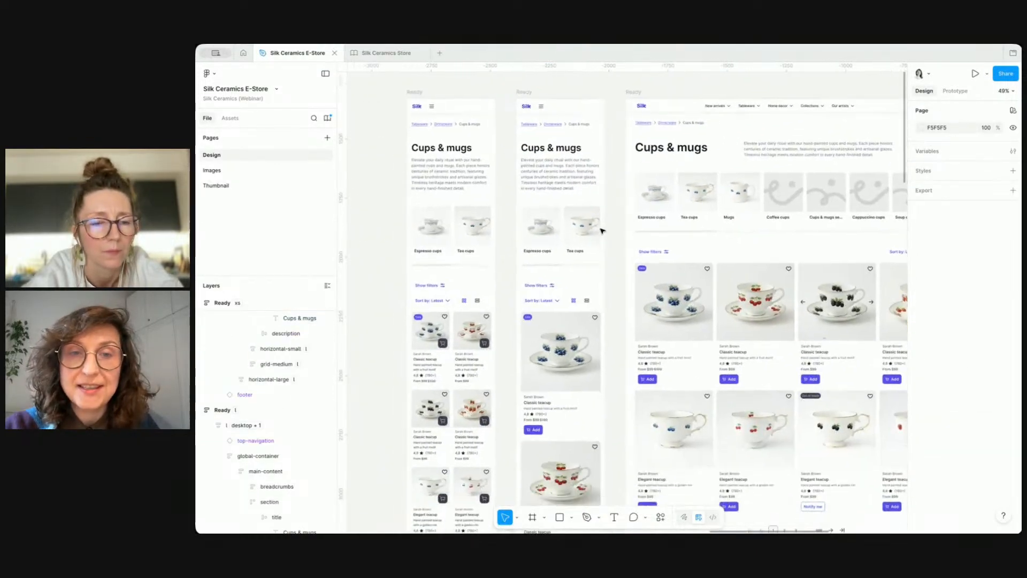
{"action": "left_click", "coordinate": [583, 222]}
{"action": "double_click", "coordinate": [584, 222]}
{"action": "double_click", "coordinate": [583, 223]}
{"action": "double_click", "coordinate": [583, 223]}
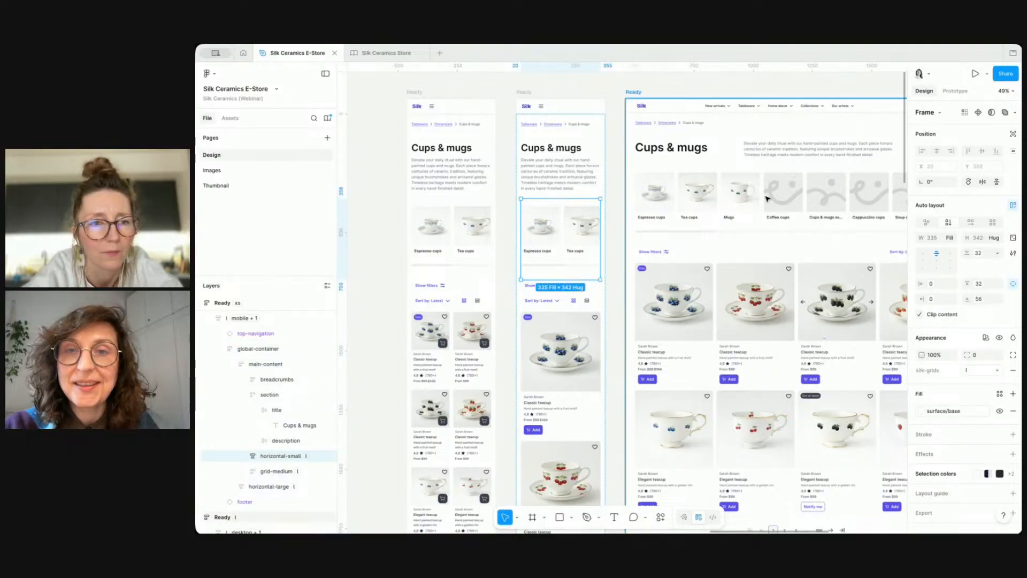
{"action": "scroll", "coordinate": [768, 199], "scroll_direction": "down", "scroll_amount": 3}
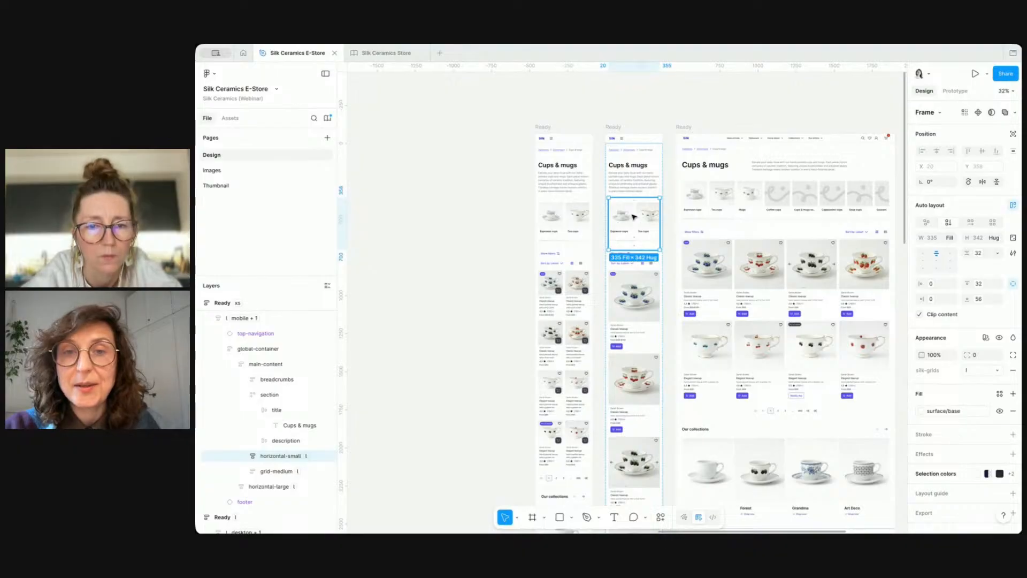
Step: Switch to the Silk Ceramics Store file and delete the extra horizontal-small grid copy
{"action": "left_click", "coordinate": [385, 52]}
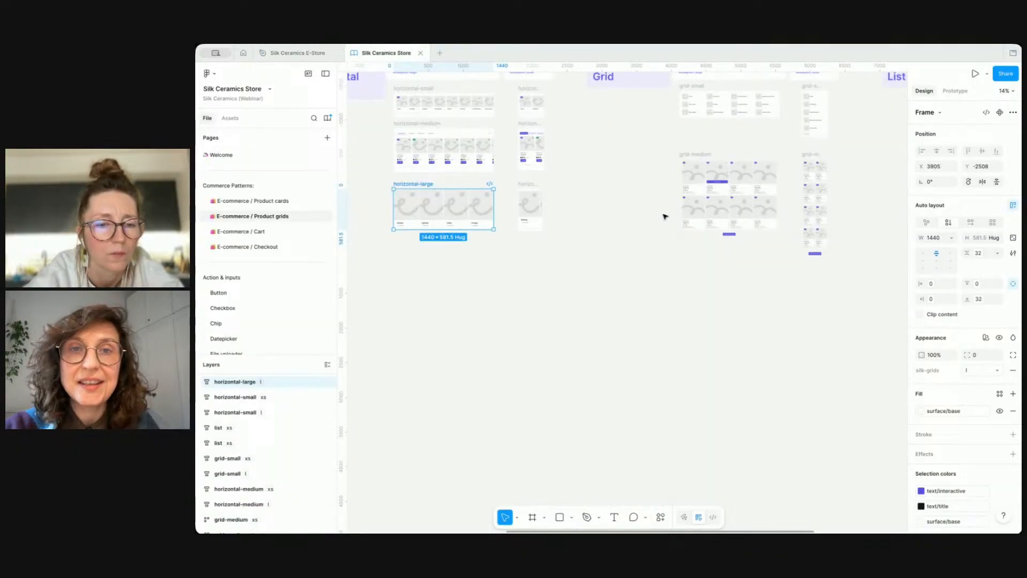
{"action": "left_click", "coordinate": [665, 216]}
{"action": "scroll", "coordinate": [635, 195], "scroll_direction": "up", "scroll_amount": 3}
{"action": "scroll", "coordinate": [636, 194], "scroll_direction": "left", "scroll_amount": 2}
{"action": "left_click_drag", "start_coordinate": [479, 184], "coordinate": [503, 356]}
{"action": "key", "text": "shift+2"}
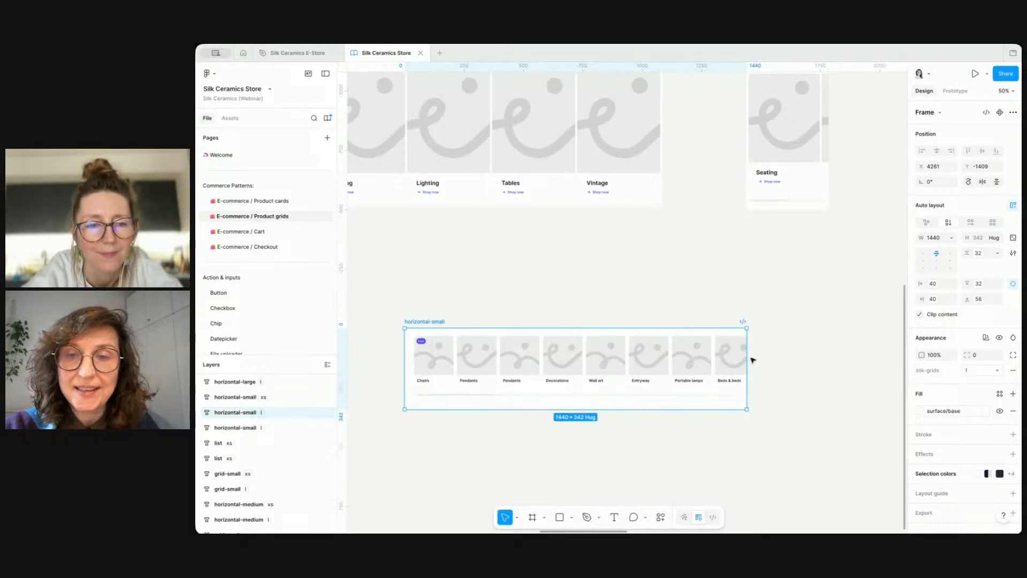
{"action": "left_click_drag", "start_coordinate": [750, 360], "coordinate": [641, 382]}
{"action": "key", "text": "Delete"}
Step: Delete the extra grid-medium copy from the product grids page
{"action": "scroll", "coordinate": [656, 344], "scroll_direction": "down", "scroll_amount": 5}
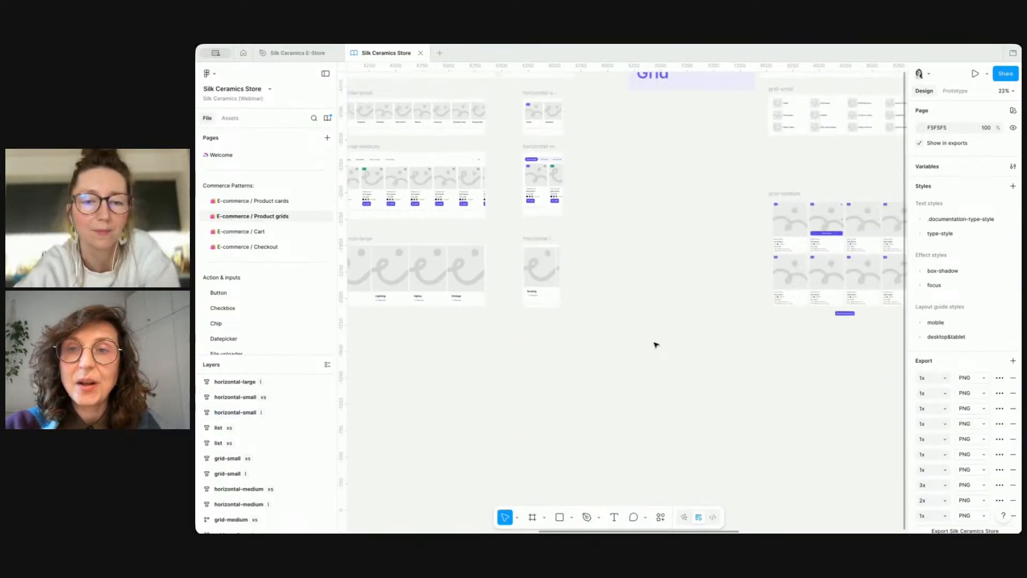
{"action": "left_click_drag", "start_coordinate": [607, 215], "coordinate": [608, 417]}
{"action": "scroll", "coordinate": [690, 410], "scroll_direction": "down", "scroll_amount": 4}
{"action": "mouse_move", "coordinate": [707, 270]}
{"action": "left_mouse_down"}
{"action": "mouse_move", "coordinate": [624, 278]}
{"action": "mouse_move", "coordinate": [701, 284]}
{"action": "left_mouse_up"}
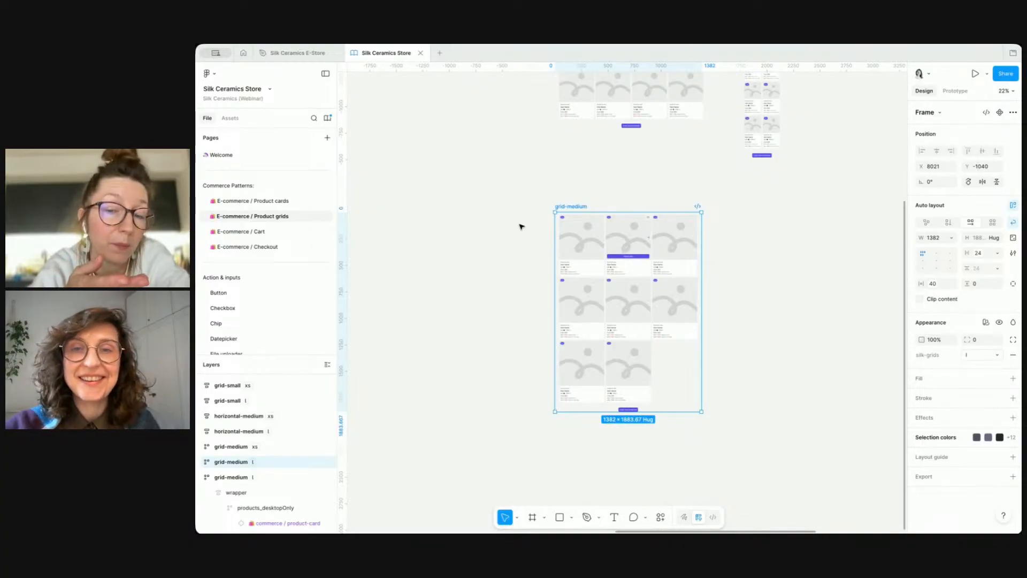
{"action": "key", "text": "Delete"}
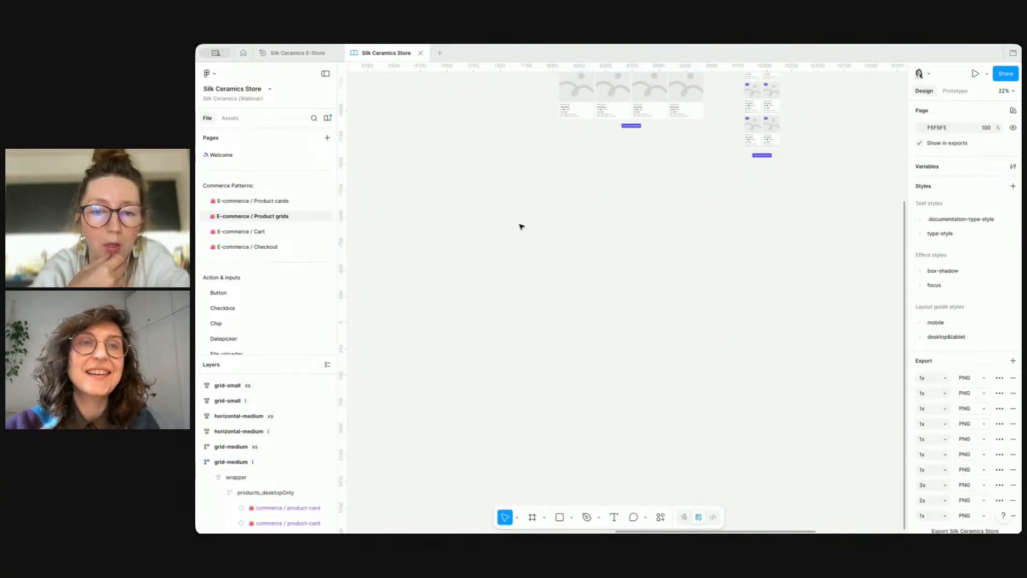
Step: Return to the Silk Ceramics E-Store file and review the Product category page layouts
{"action": "left_click", "coordinate": [298, 52]}
{"action": "left_click", "coordinate": [529, 249]}
{"action": "scroll", "coordinate": [529, 249], "scroll_direction": "left", "scroll_amount": 5}
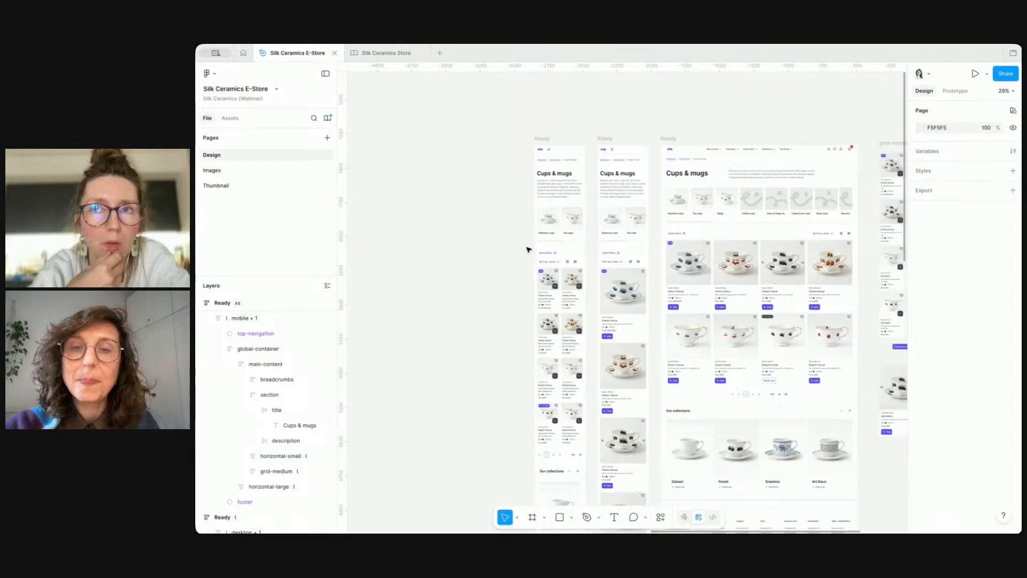
{"action": "scroll", "coordinate": [528, 249], "scroll_direction": "down", "scroll_amount": 3}
{"action": "scroll", "coordinate": [529, 249], "scroll_direction": "left", "scroll_amount": 8}
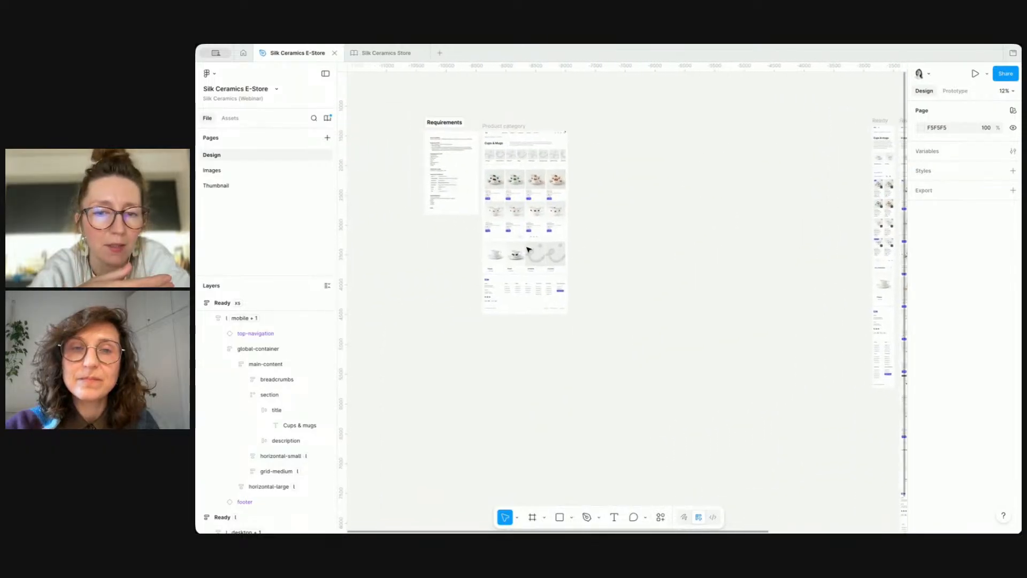
{"action": "scroll", "coordinate": [509, 190], "scroll_direction": "up", "scroll_amount": 3}
{"action": "scroll", "coordinate": [681, 178], "scroll_direction": "left", "scroll_amount": 2}
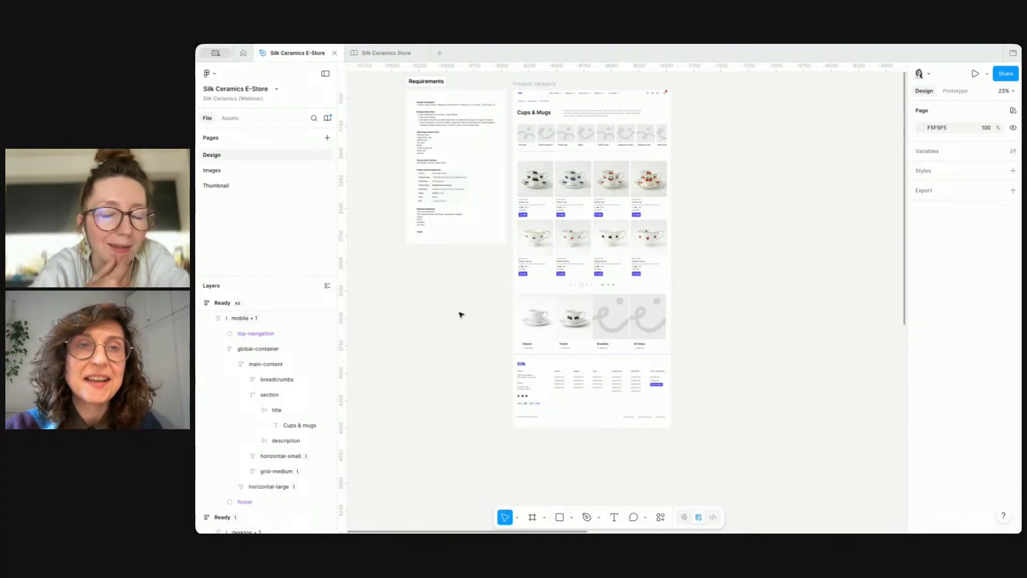
{"action": "scroll", "coordinate": [455, 314], "scroll_direction": "up", "scroll_amount": 2}
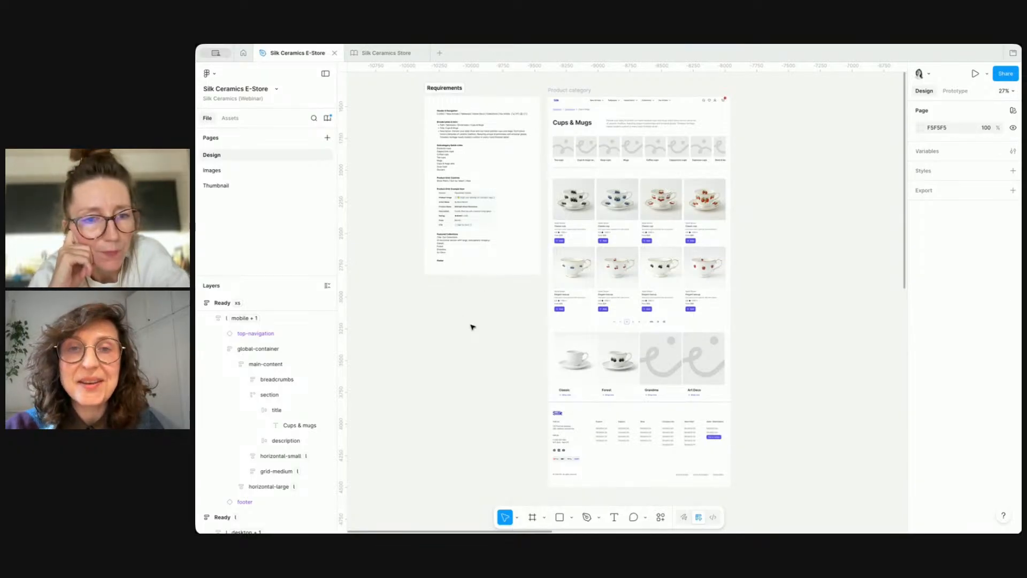
{"action": "scroll", "coordinate": [596, 197], "scroll_direction": "up", "scroll_amount": 4}
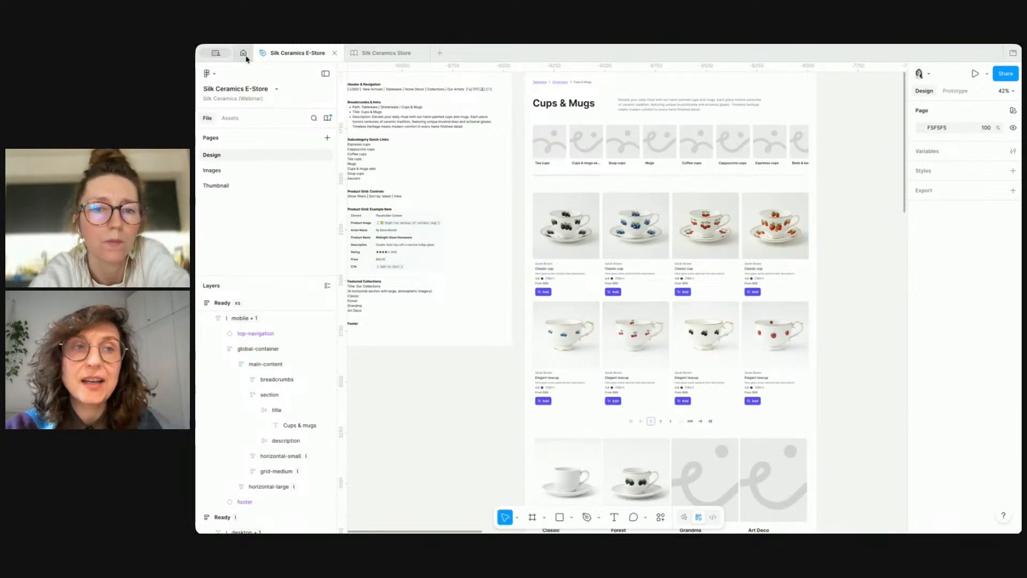
Step: Switch to the Silk Ceramics Store file and browse its pages list
{"action": "left_click", "coordinate": [385, 53]}
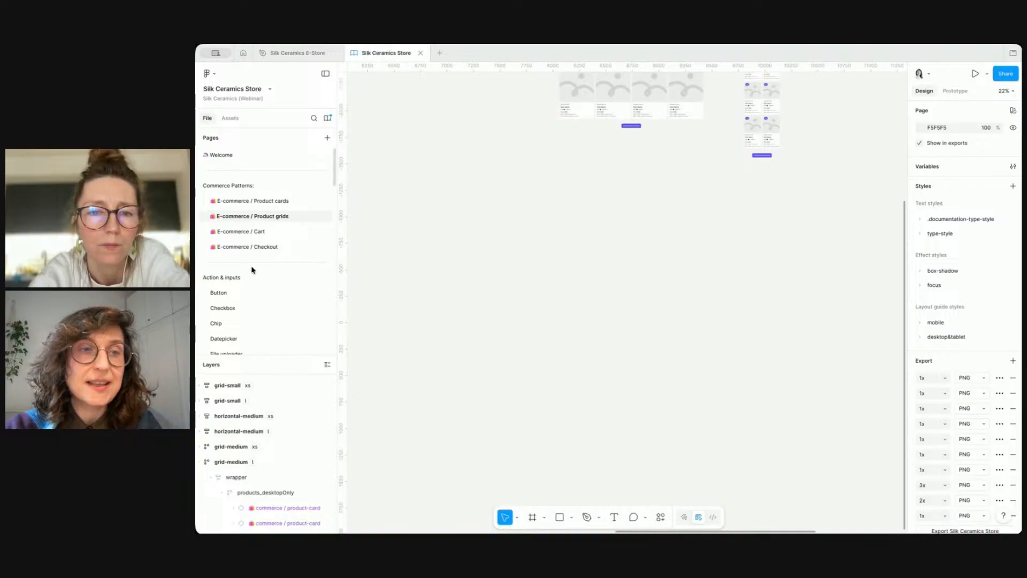
{"action": "scroll", "coordinate": [252, 268], "scroll_direction": "down", "scroll_amount": 5}
{"action": "scroll", "coordinate": [252, 269], "scroll_direction": "down", "scroll_amount": 10}
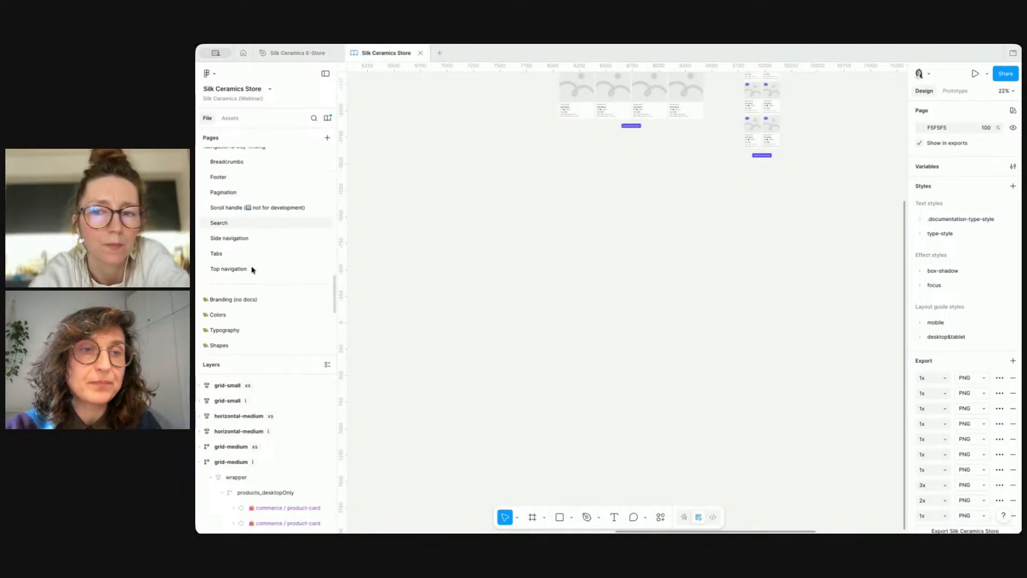
Step: Open the Colors page and examine the color palette rows, swatches and their color tokens
{"action": "left_click", "coordinate": [249, 275]}
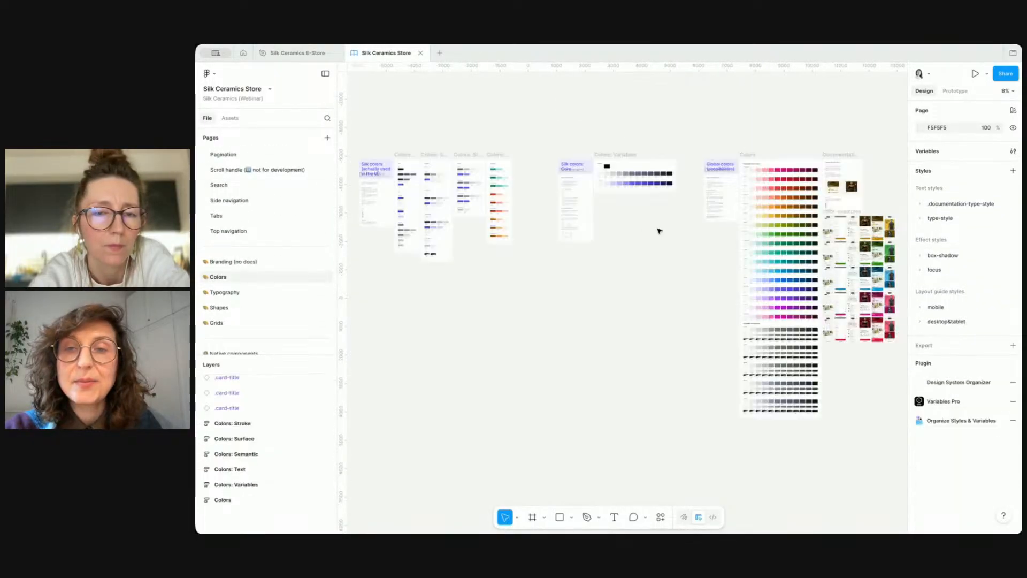
{"action": "scroll", "coordinate": [782, 211], "scroll_direction": "up", "scroll_amount": 5}
{"action": "scroll", "coordinate": [790, 215], "scroll_direction": "down", "scroll_amount": 5}
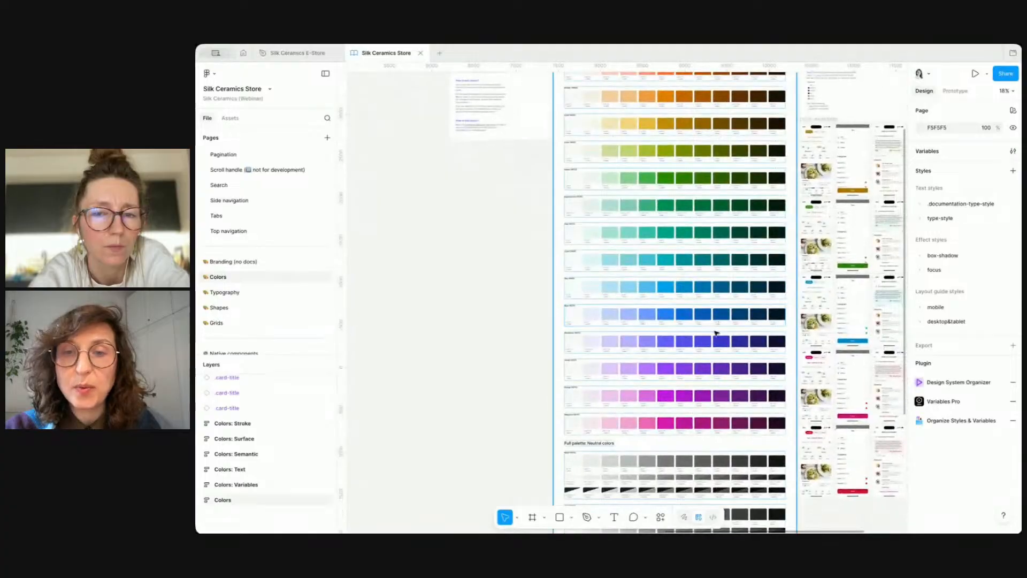
{"action": "left_click", "coordinate": [711, 343]}
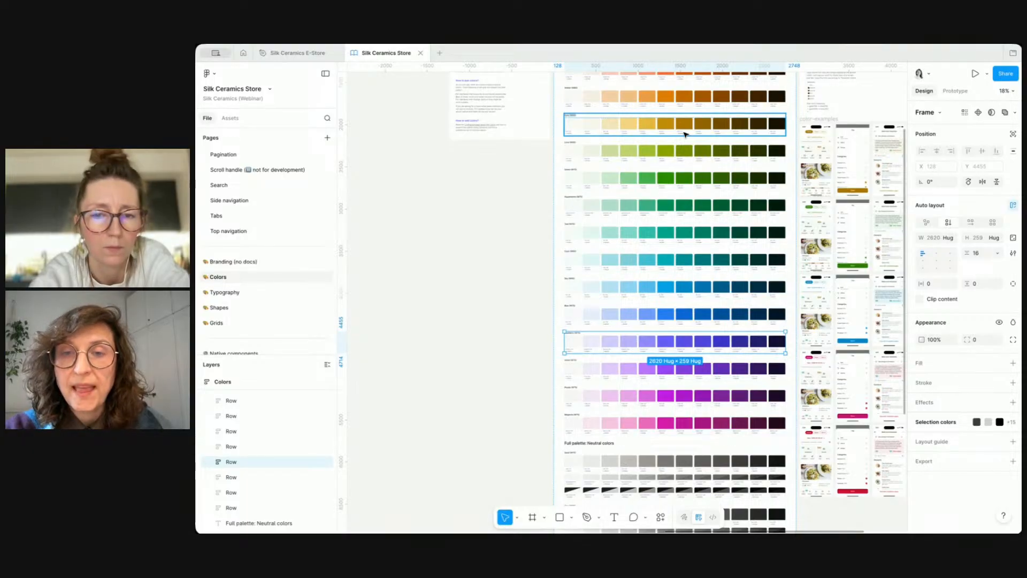
{"action": "scroll", "coordinate": [668, 327], "scroll_direction": "up", "scroll_amount": 5}
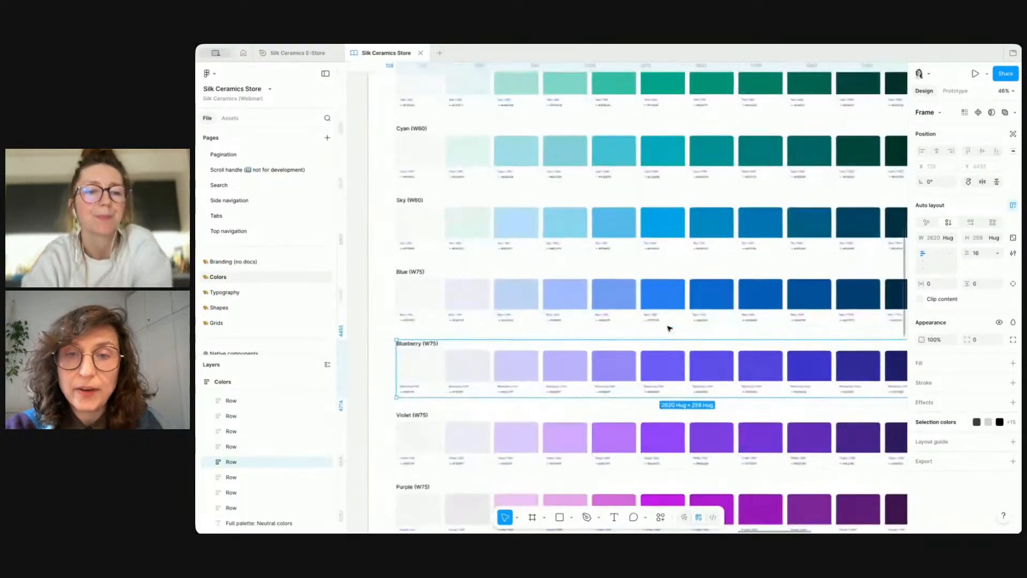
{"action": "scroll", "coordinate": [669, 327], "scroll_direction": "up", "scroll_amount": 4}
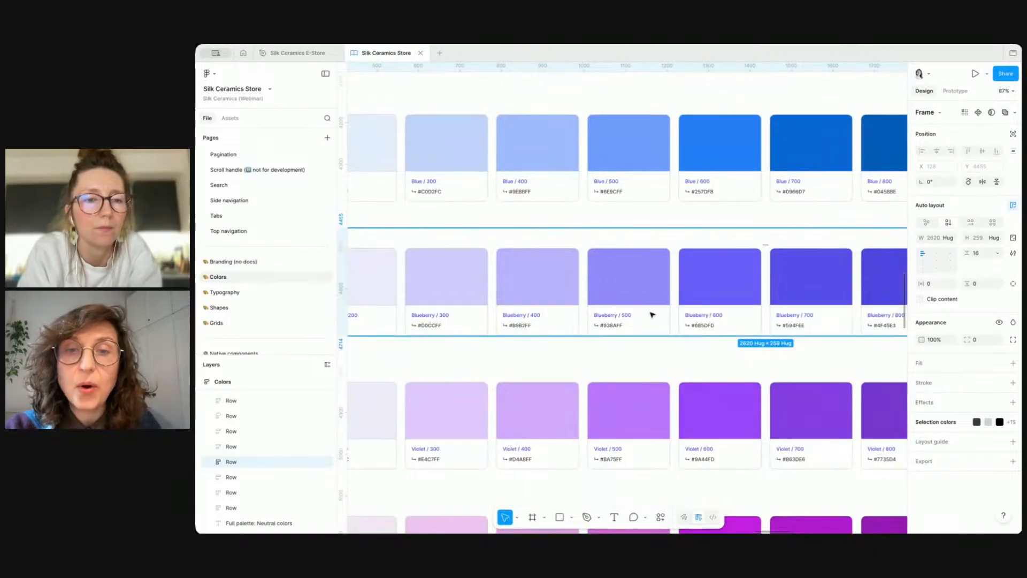
{"action": "left_click", "coordinate": [637, 286], "text": "super"}
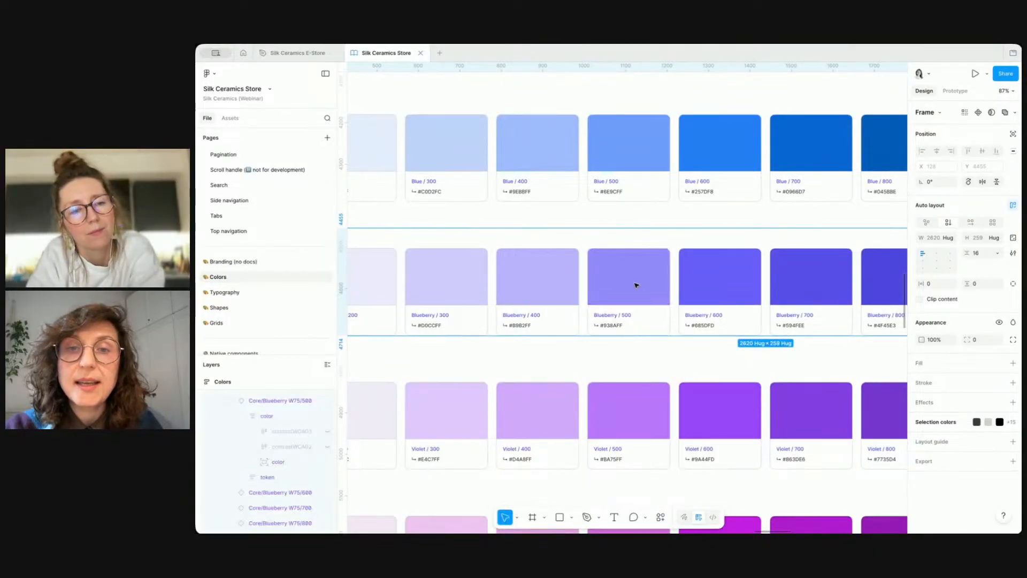
{"action": "left_click", "coordinate": [630, 152], "text": "super"}
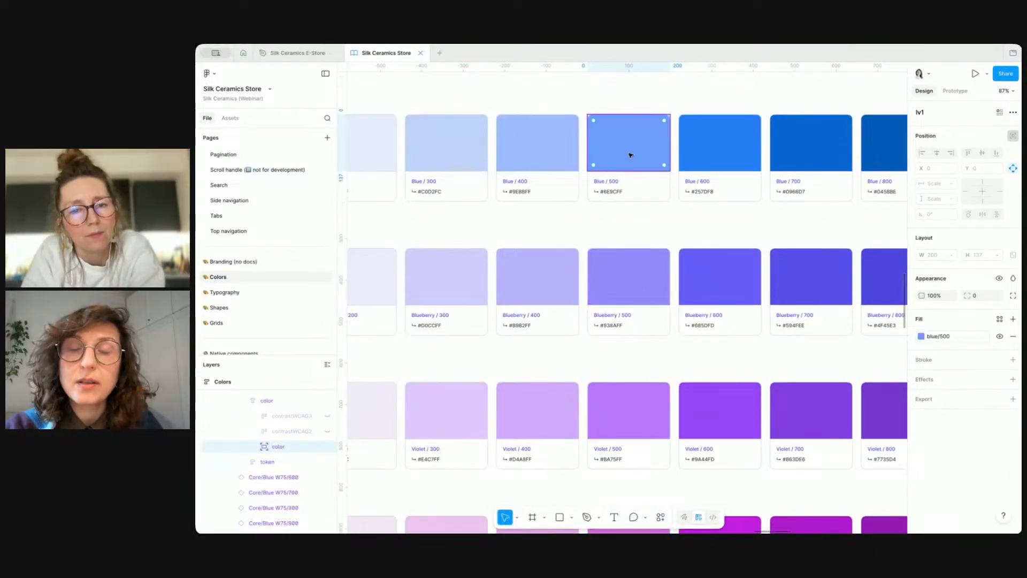
{"action": "left_click", "coordinate": [641, 272], "text": "super"}
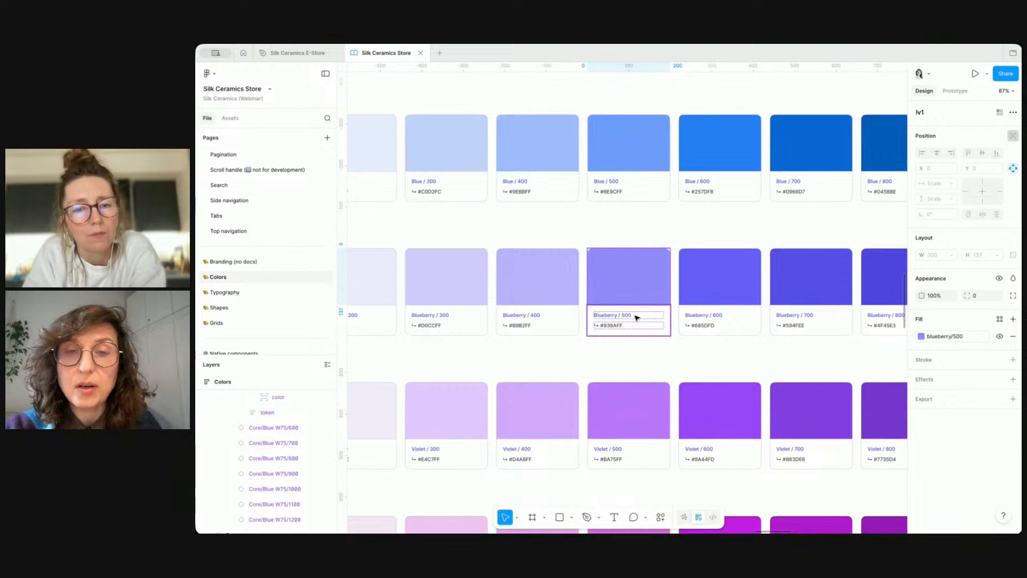
{"action": "left_click", "coordinate": [633, 405], "text": "super"}
{"action": "scroll", "coordinate": [632, 368], "scroll_direction": "down", "scroll_amount": 1}
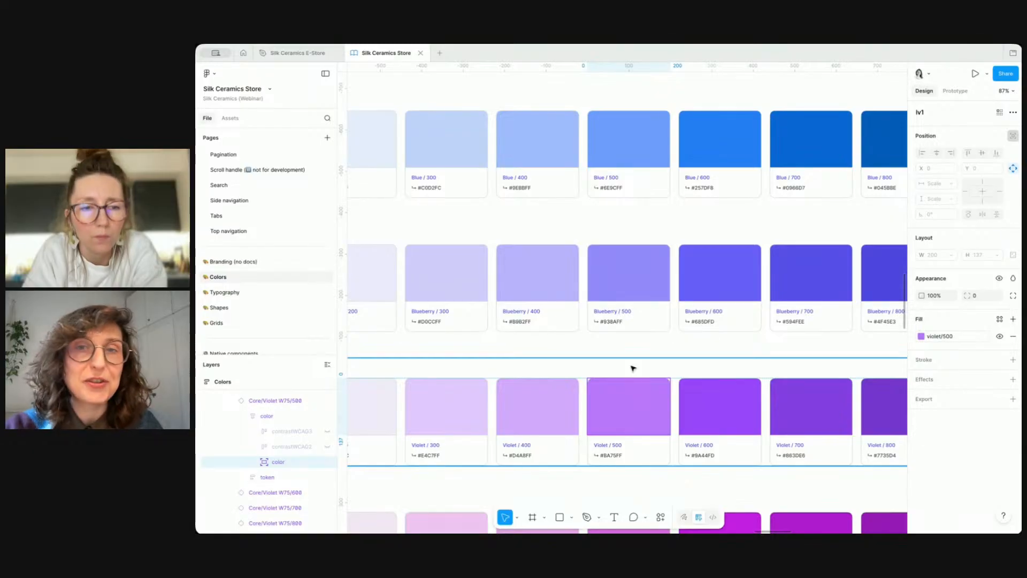
{"action": "scroll", "coordinate": [633, 368], "scroll_direction": "down", "scroll_amount": 2}
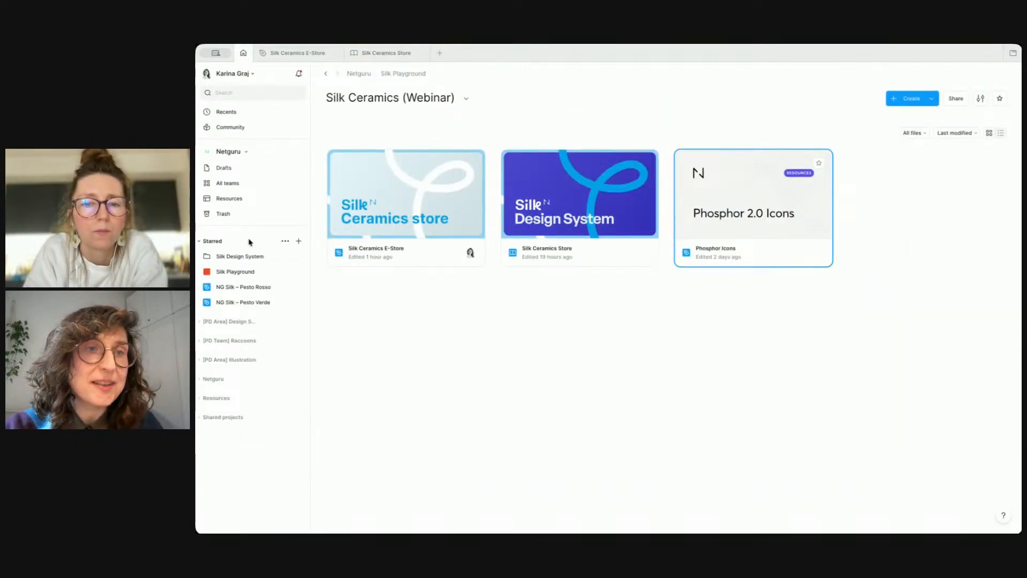
Step: Open the NG Silk – Pesto Rosso and NG Silk – Pesto Verde files from the project browser
{"action": "left_click", "coordinate": [247, 287]}
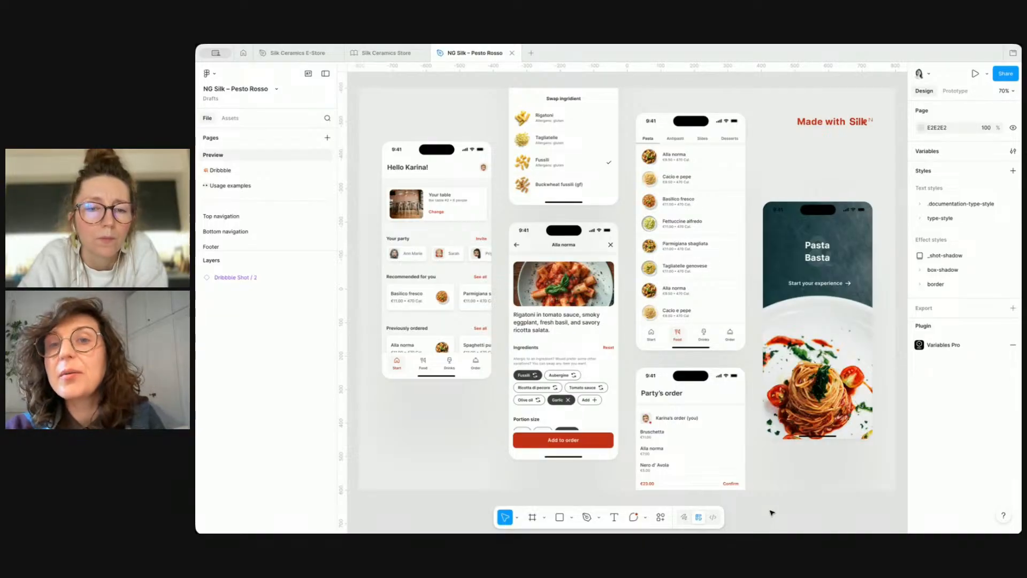
{"action": "left_click", "coordinate": [243, 52]}
{"action": "left_click", "coordinate": [257, 304]}
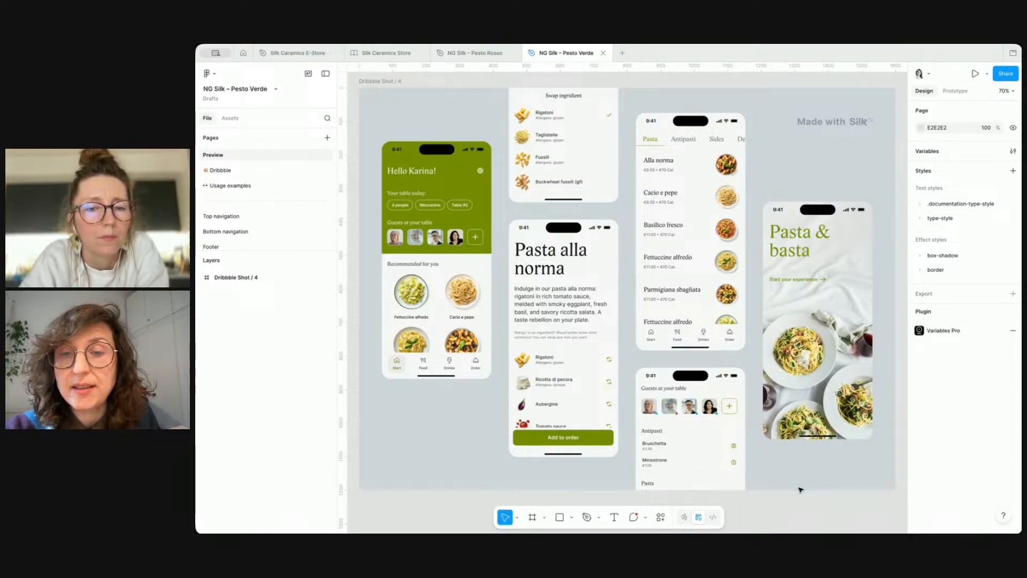
Step: Compare the Pesto Rosso and Pesto Verde designs and the Silk Ceramics E-Store page by switching between file tabs
{"action": "left_click", "coordinate": [472, 53]}
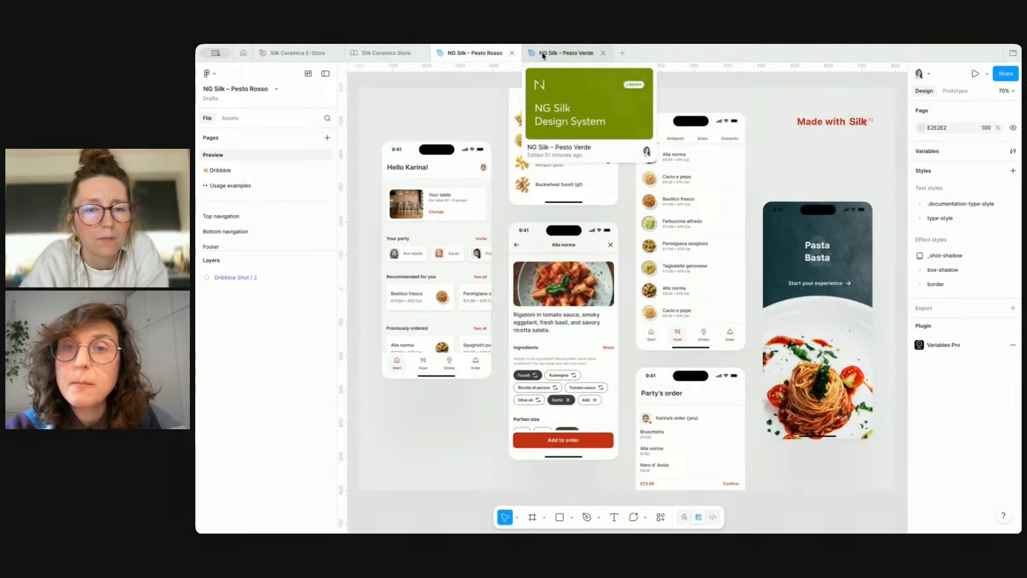
{"action": "left_click", "coordinate": [543, 55]}
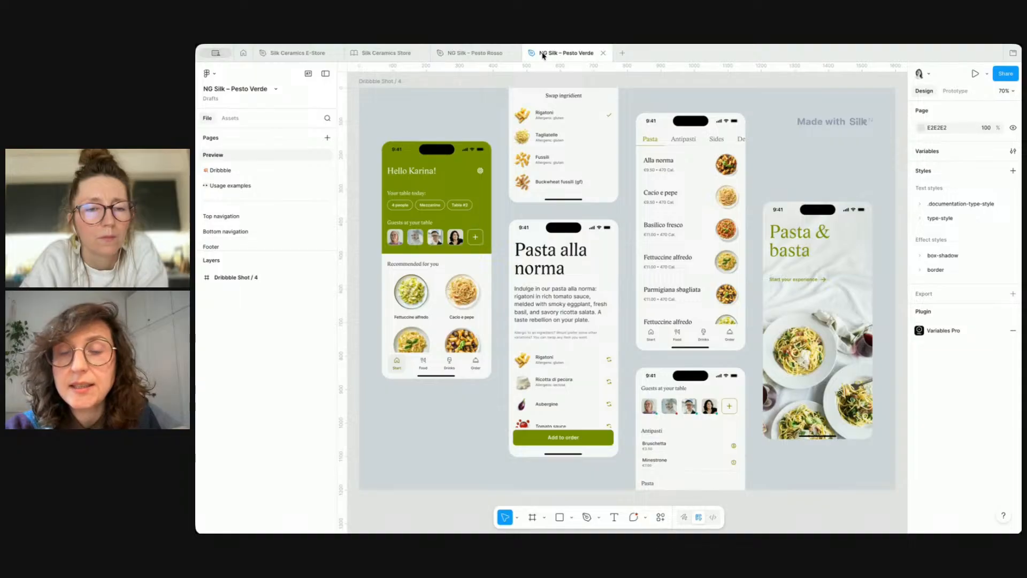
{"action": "left_click", "coordinate": [480, 54]}
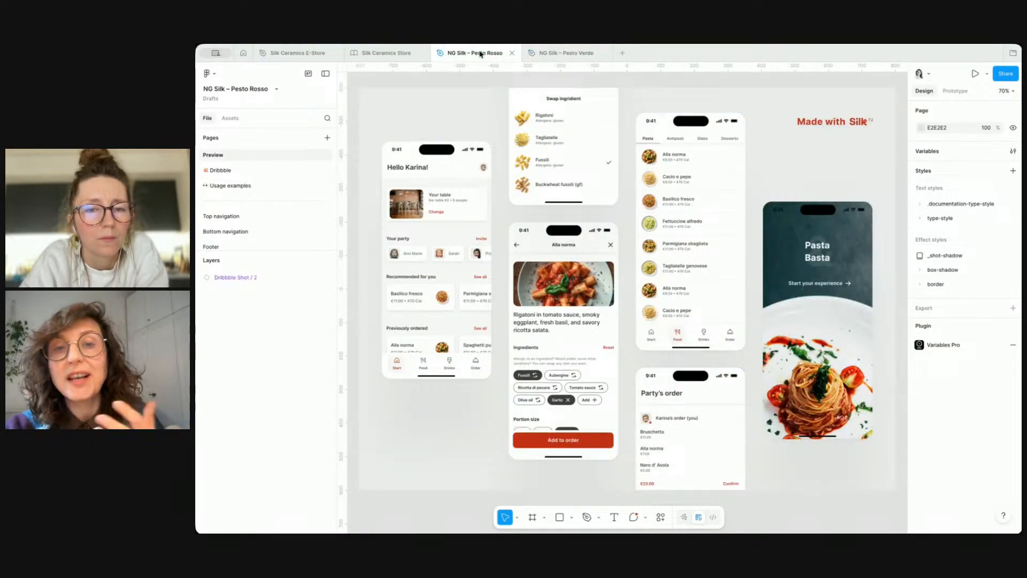
{"action": "left_click", "coordinate": [551, 52]}
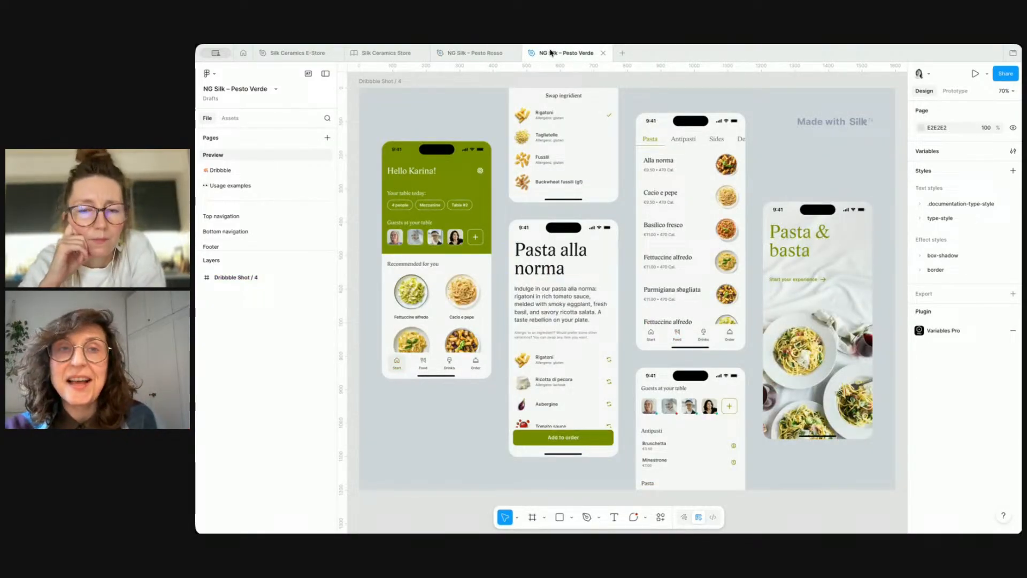
{"action": "left_click", "coordinate": [310, 56]}
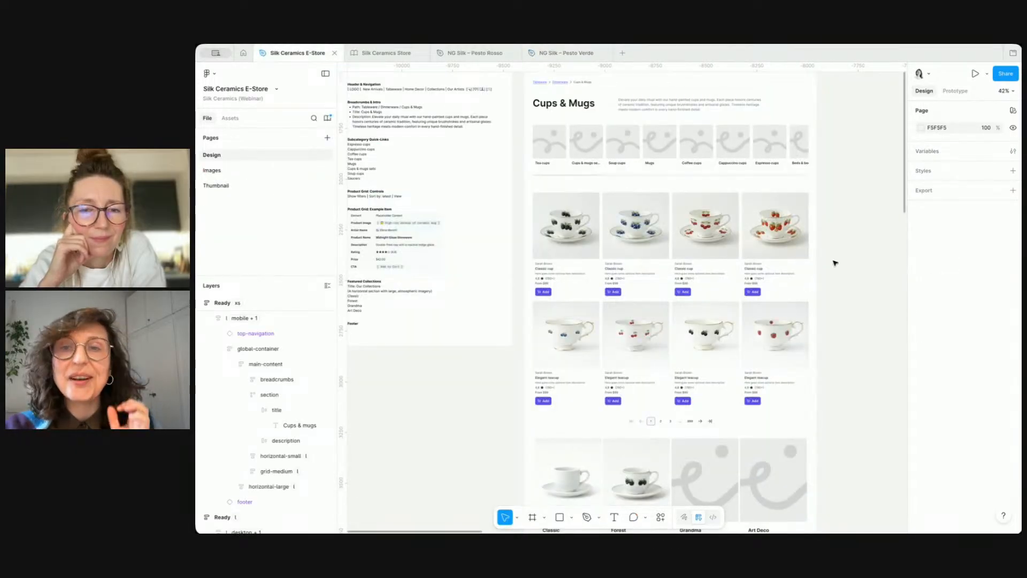
{"action": "scroll", "coordinate": [835, 258], "scroll_direction": "up", "scroll_amount": 5}
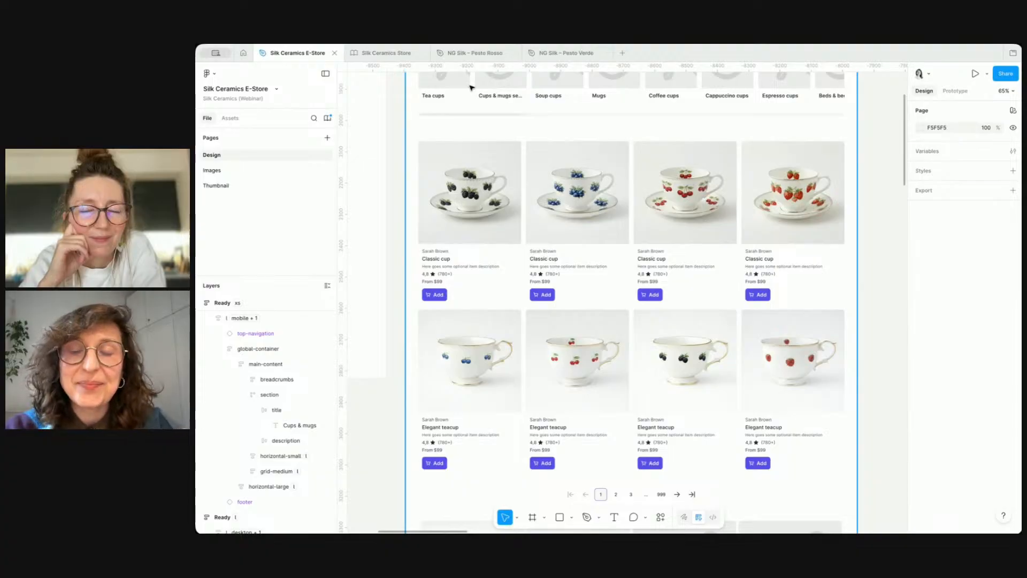
{"action": "left_click", "coordinate": [471, 53]}
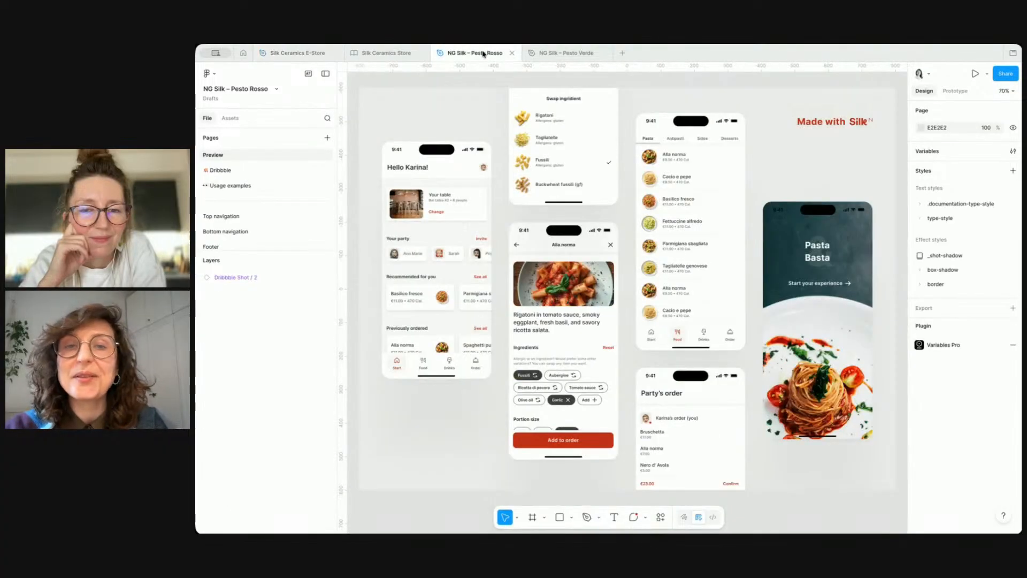
{"action": "left_click", "coordinate": [580, 55]}
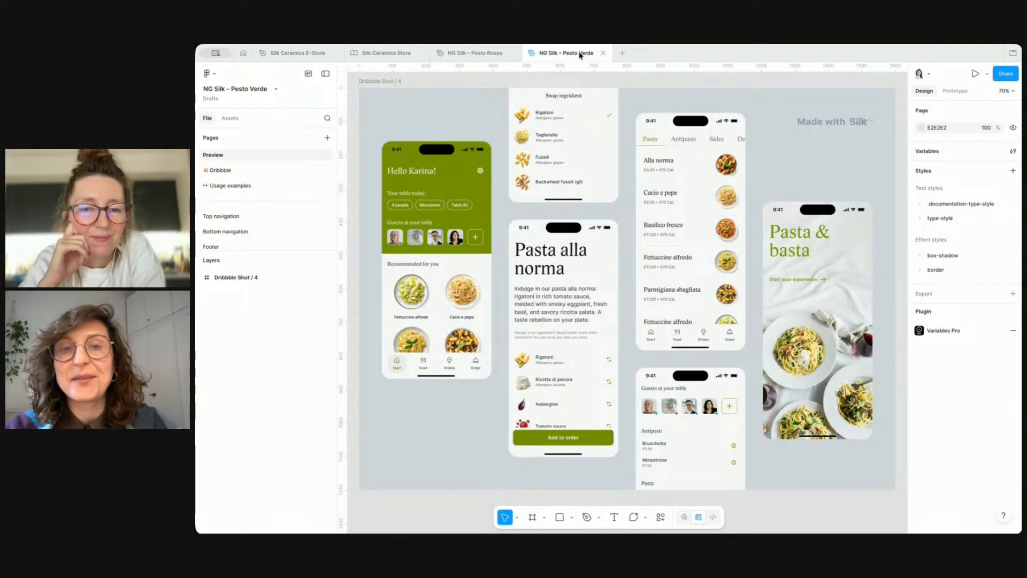